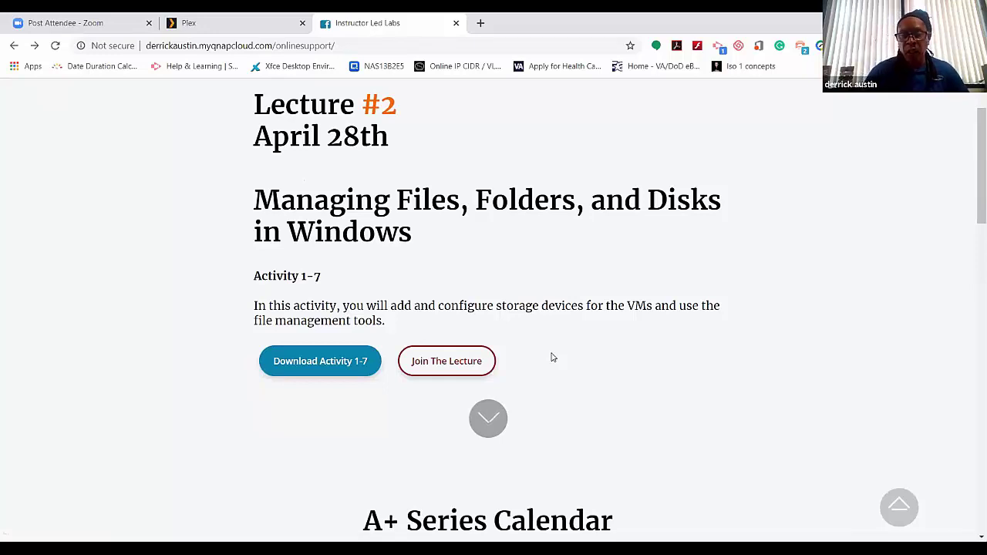
- Open the Activity 1-7 Part 1 lecture in the Lectures library and play it from the beginning
scroll(528, 357, up, 2)
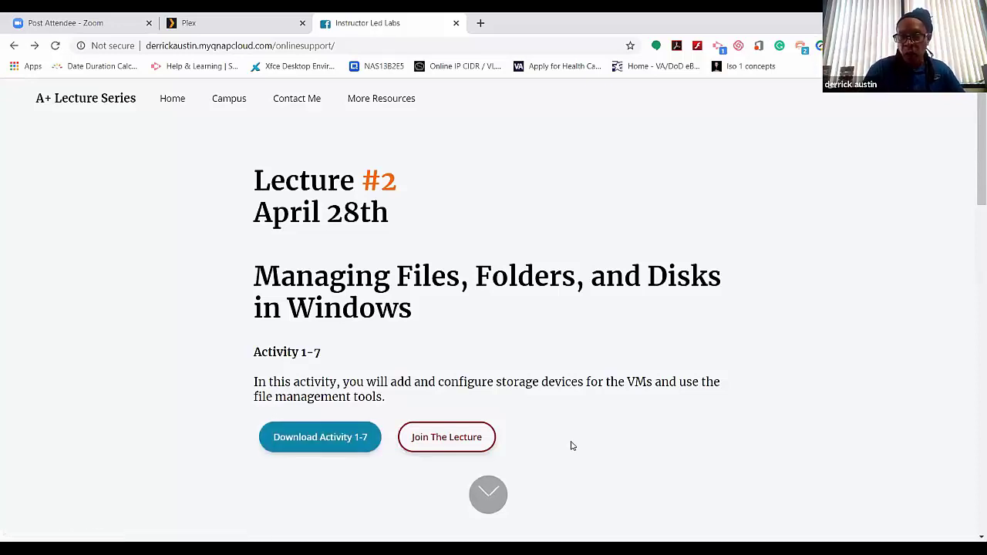
scroll(569, 449, down, 3)
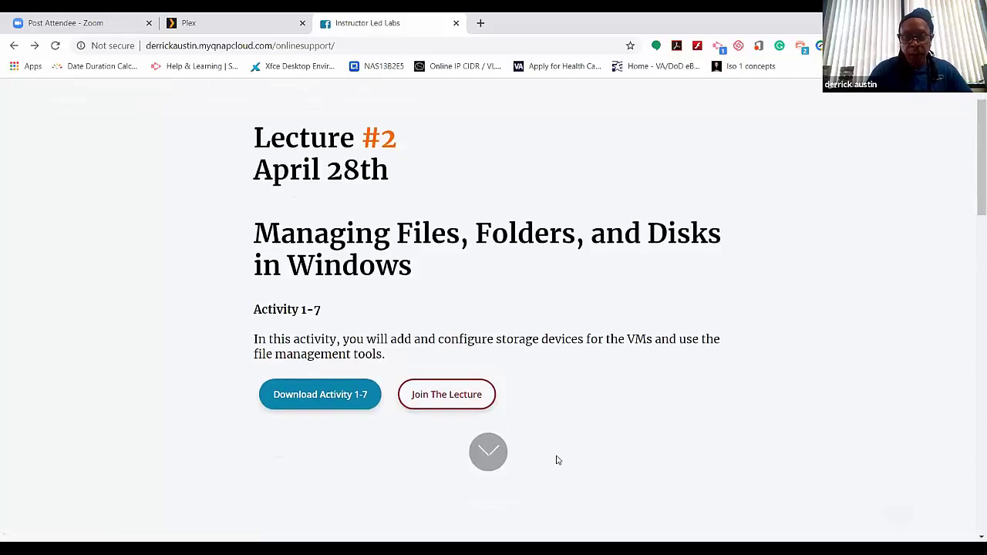
scroll(566, 453, up, 3)
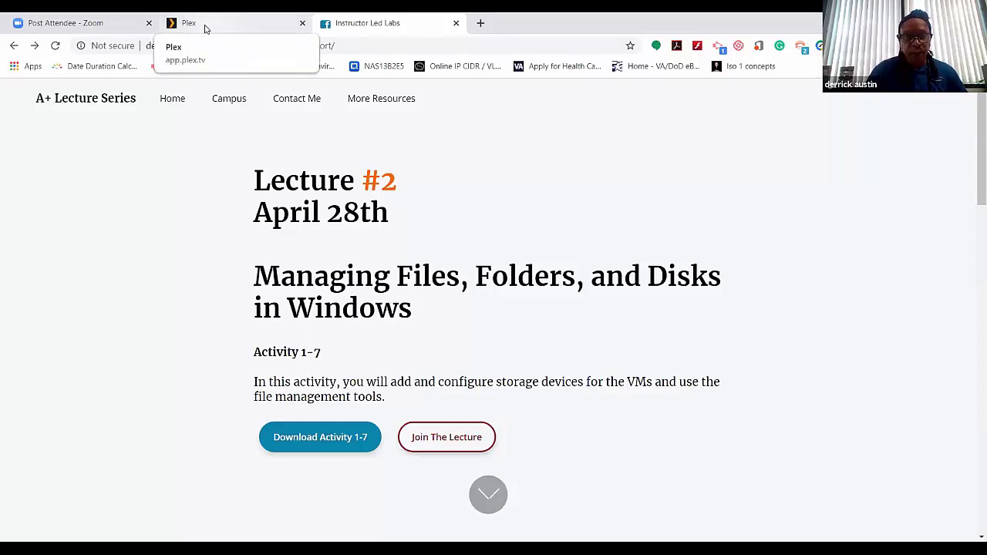
click(205, 28)
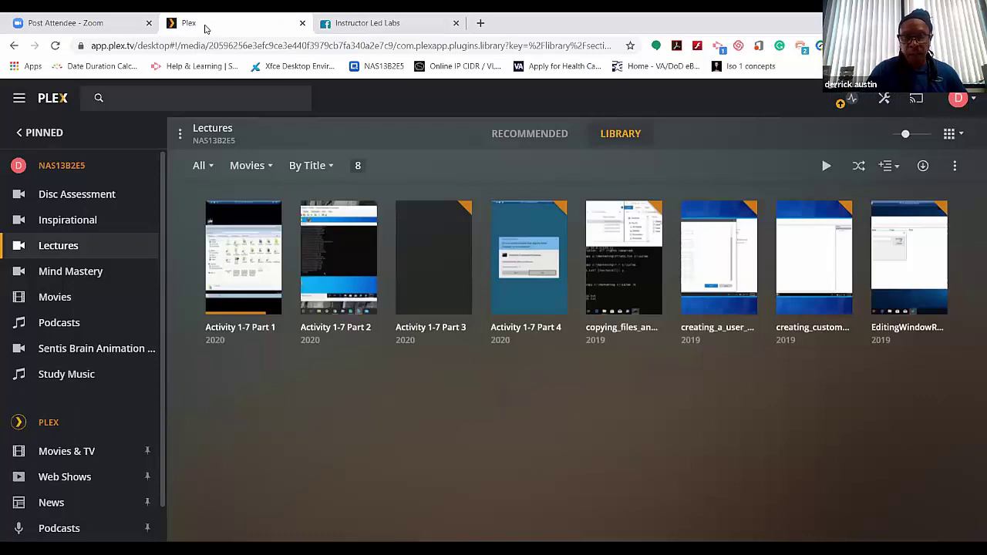
click(244, 260)
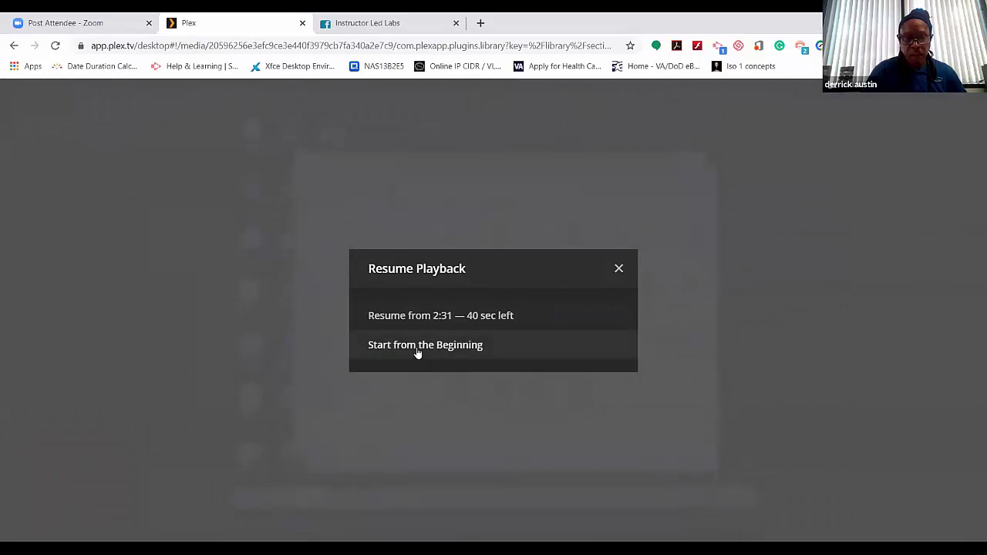
click(418, 347)
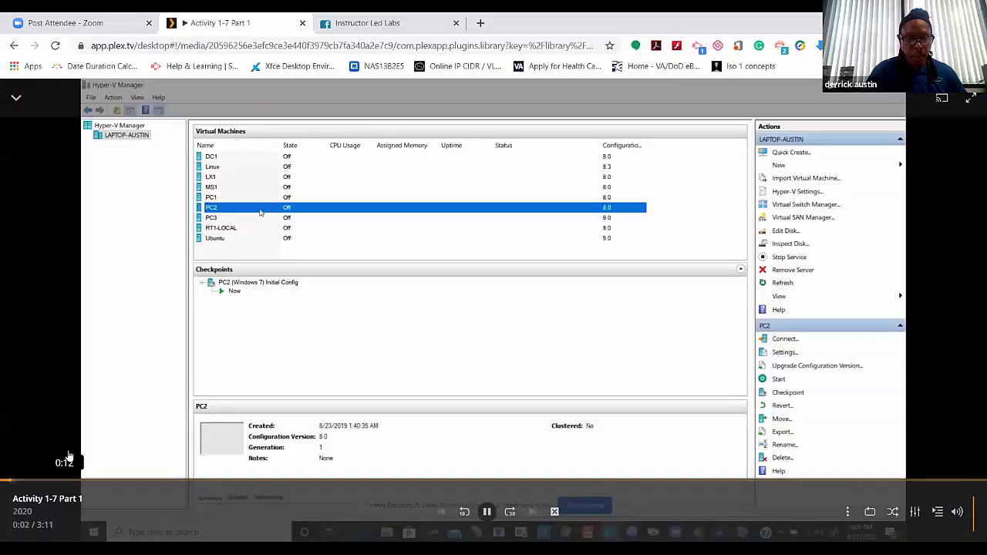
- Pause the video and rewind it to 0:00
click(67, 455)
click(9, 481)
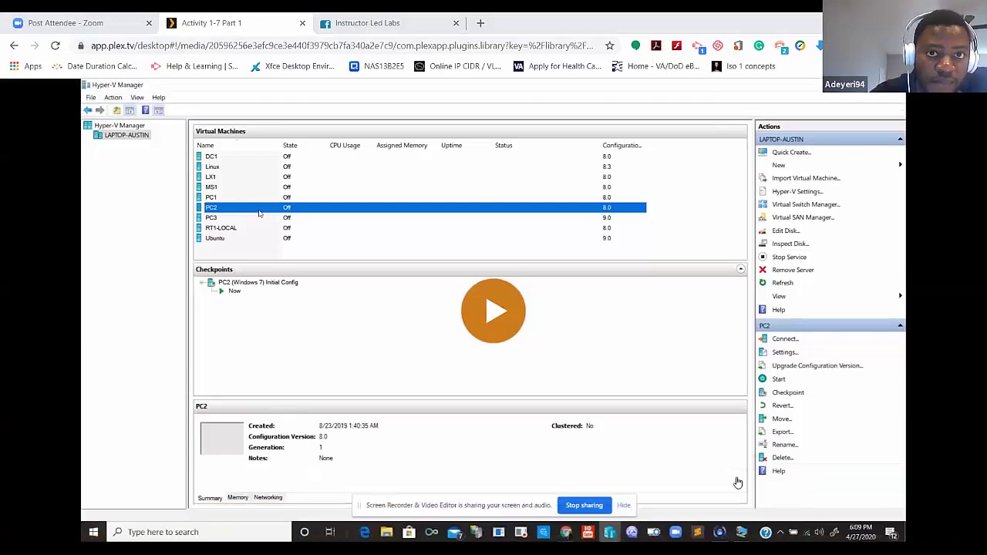
mouse_move(602, 435)
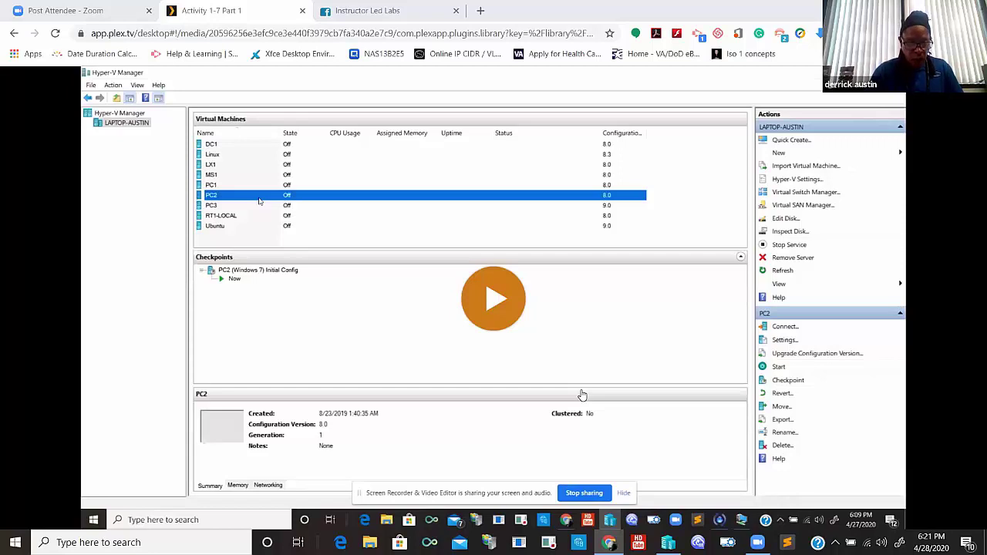
mouse_move(558, 370)
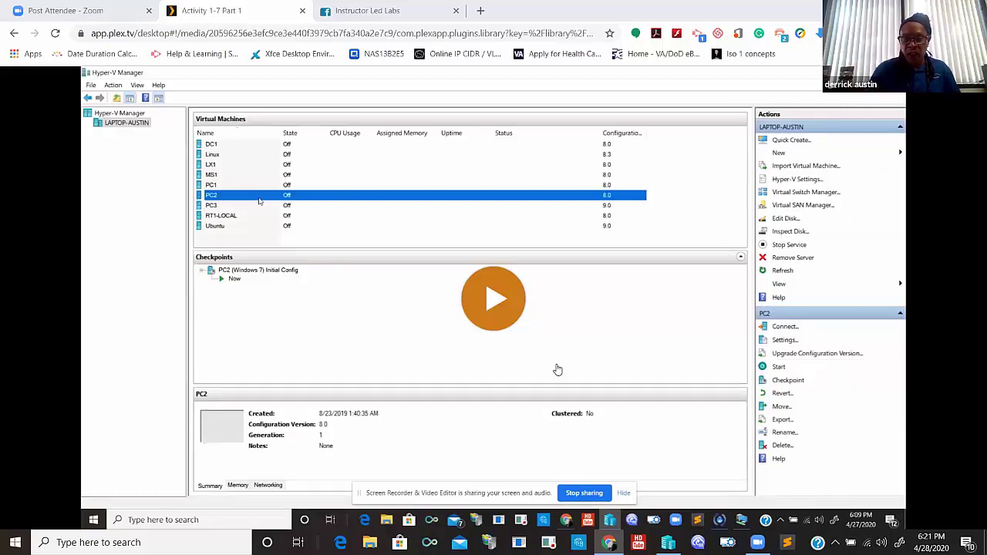
mouse_move(591, 409)
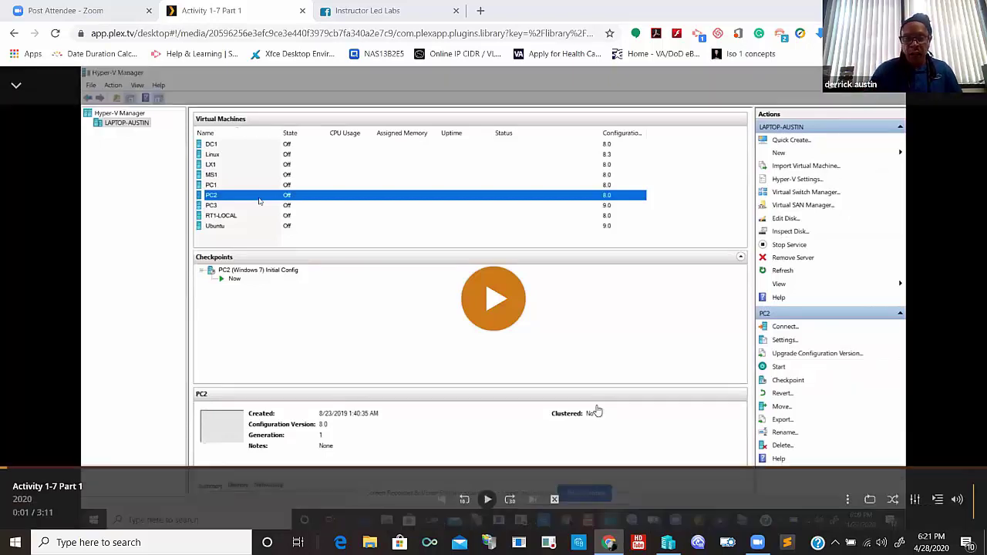
- Resume the lecture and let PC2 boot to the Starting Windows screen
click(487, 302)
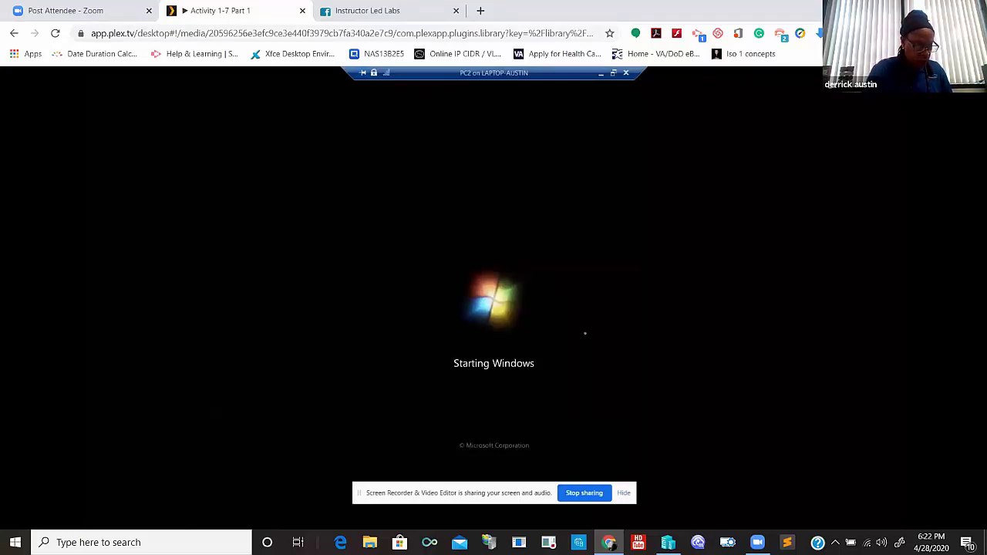
click(623, 492)
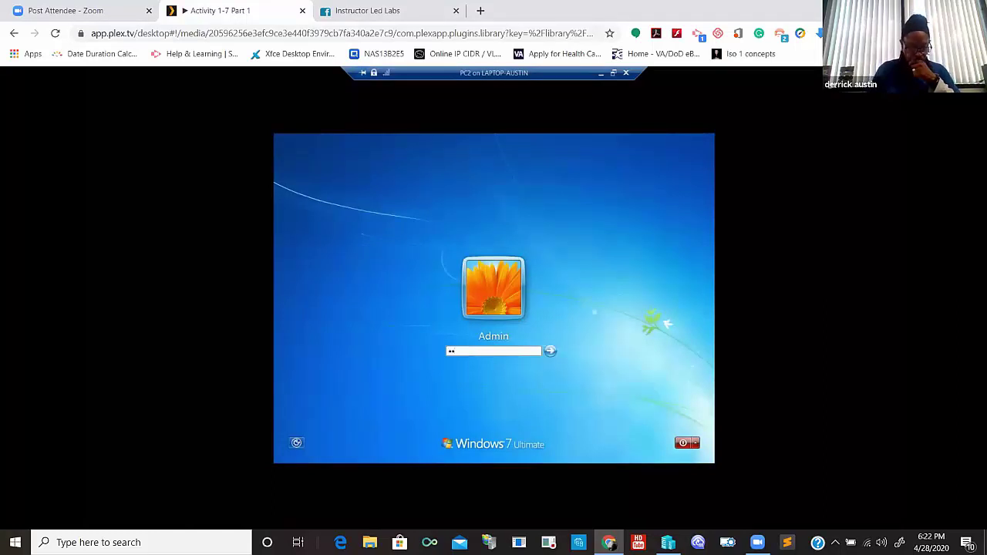
- Log PC2 in as Admin with its password, postpone activation, and dismiss the genuine software notice
text(**)
text(••)
key(Return)
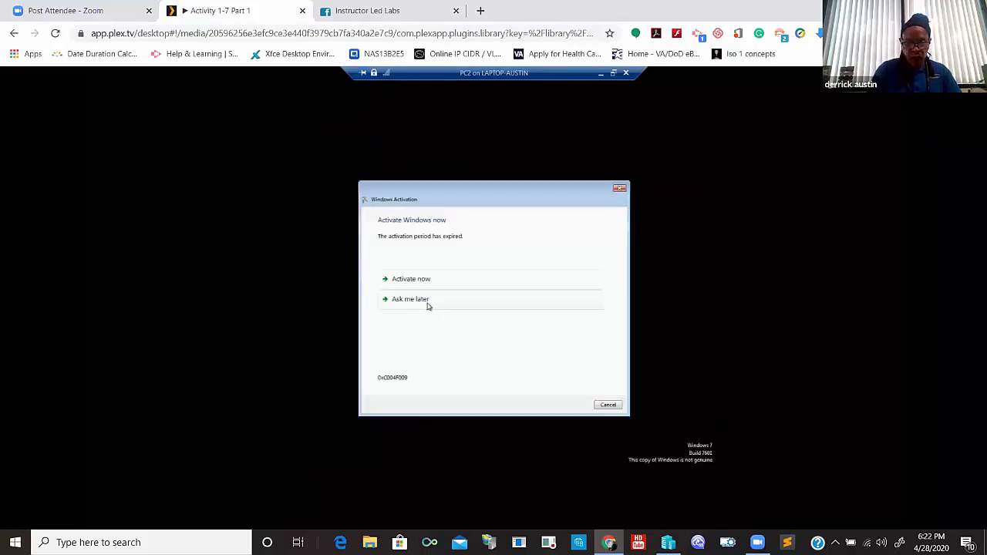
click(429, 301)
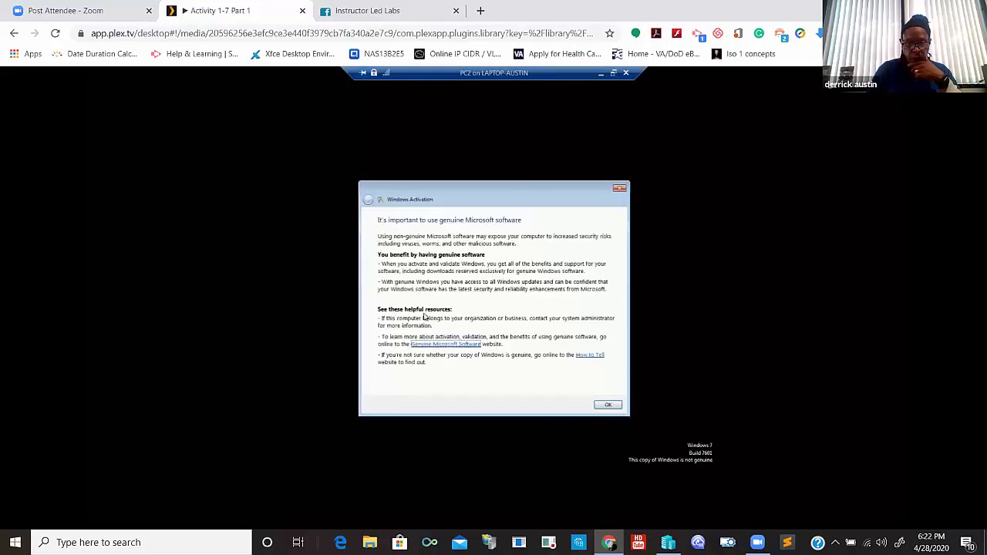
click(608, 405)
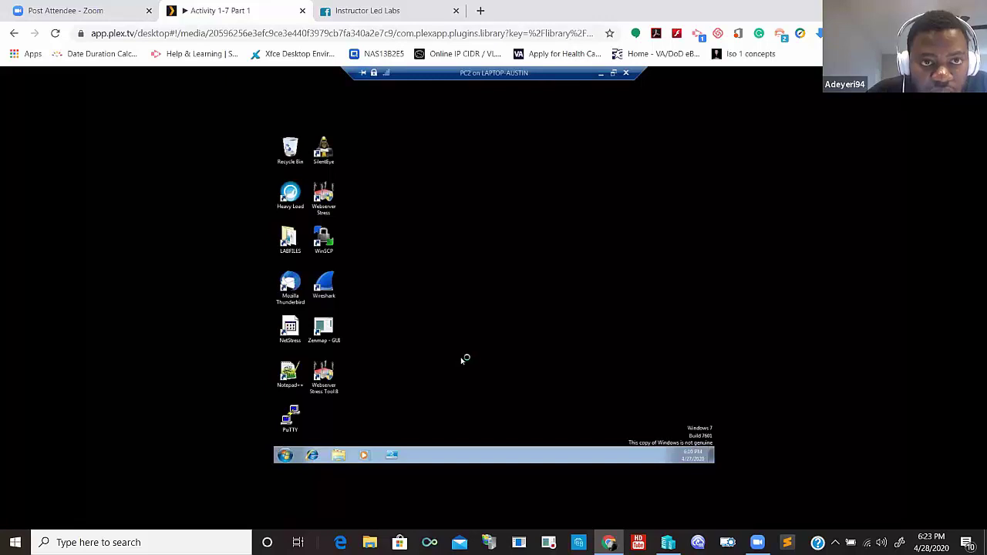
click(285, 456)
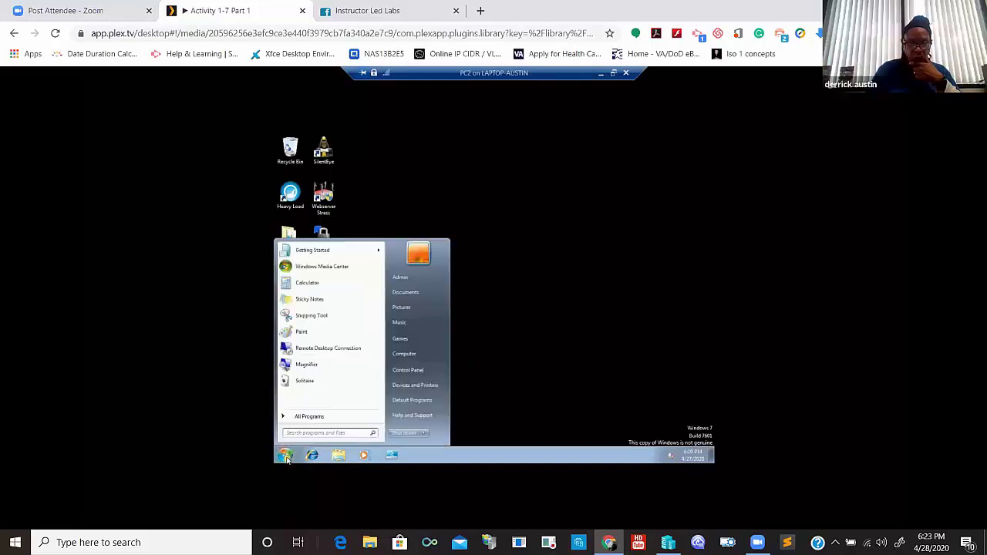
click(338, 455)
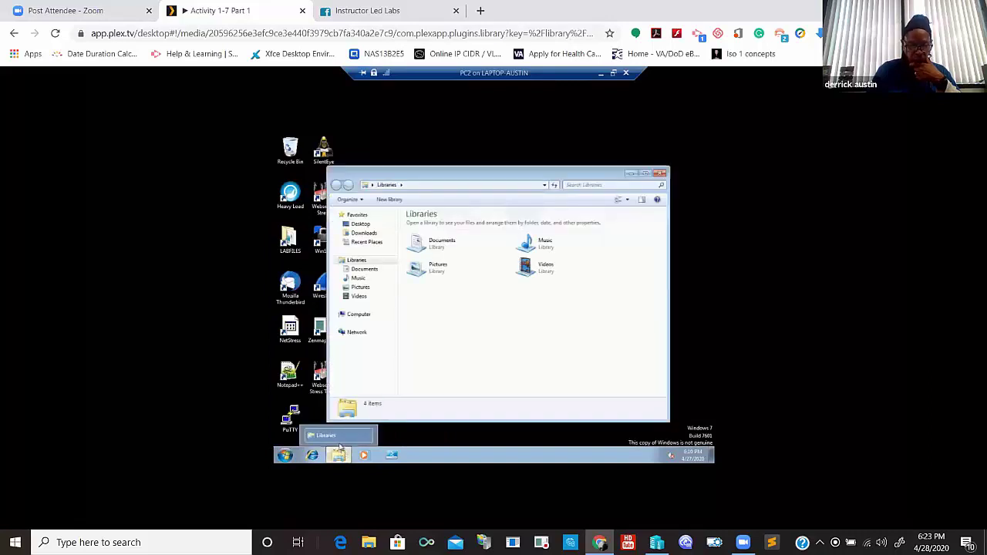
click(357, 315)
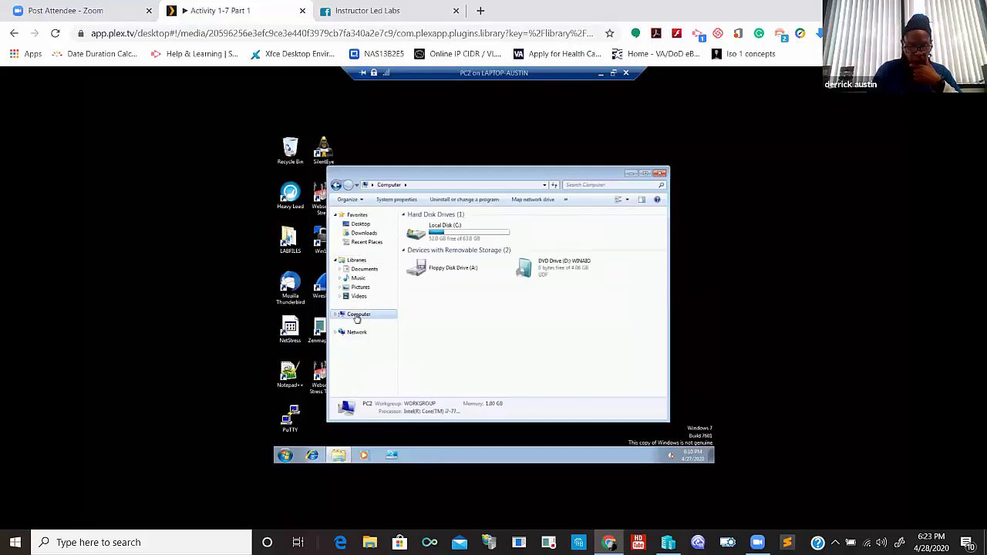
click(337, 314)
click(363, 324)
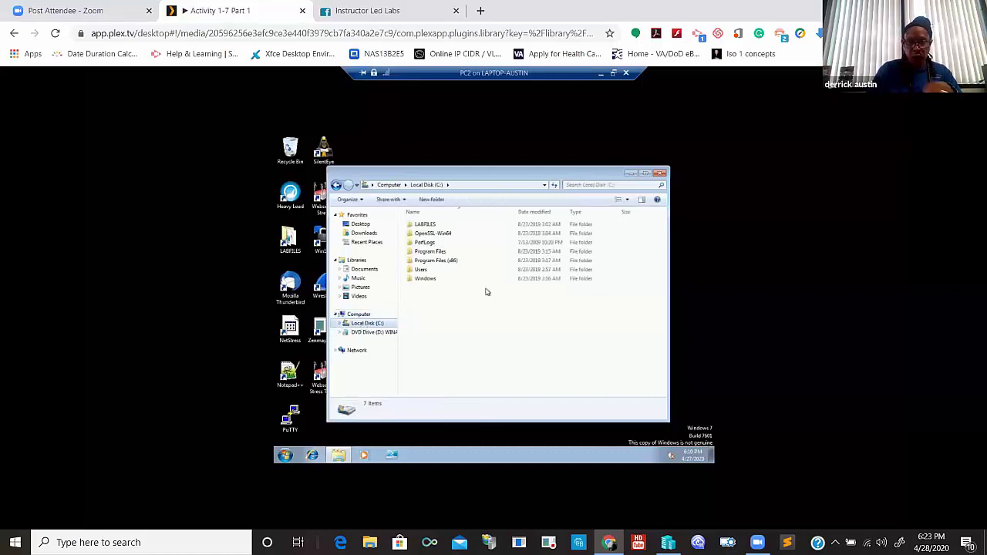
click(470, 262)
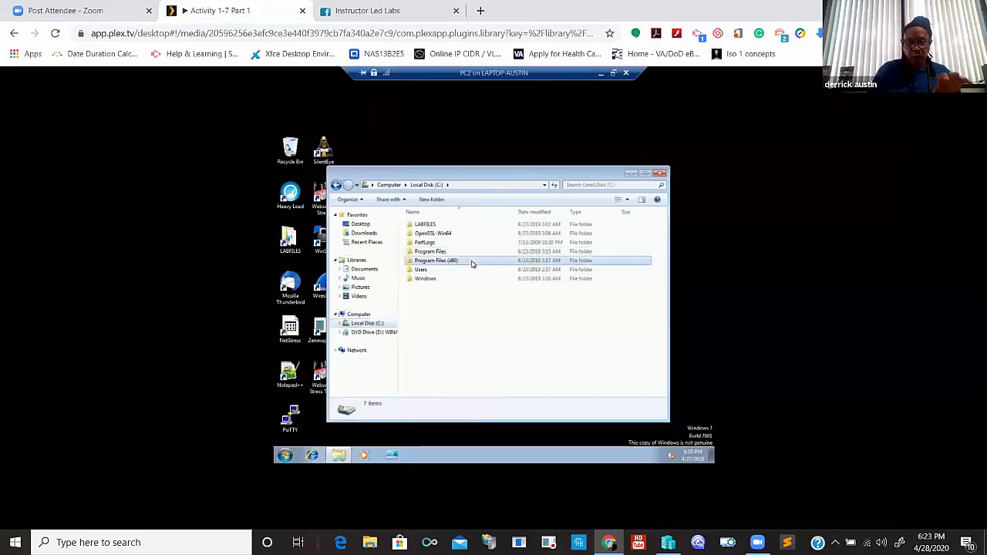
click(460, 270)
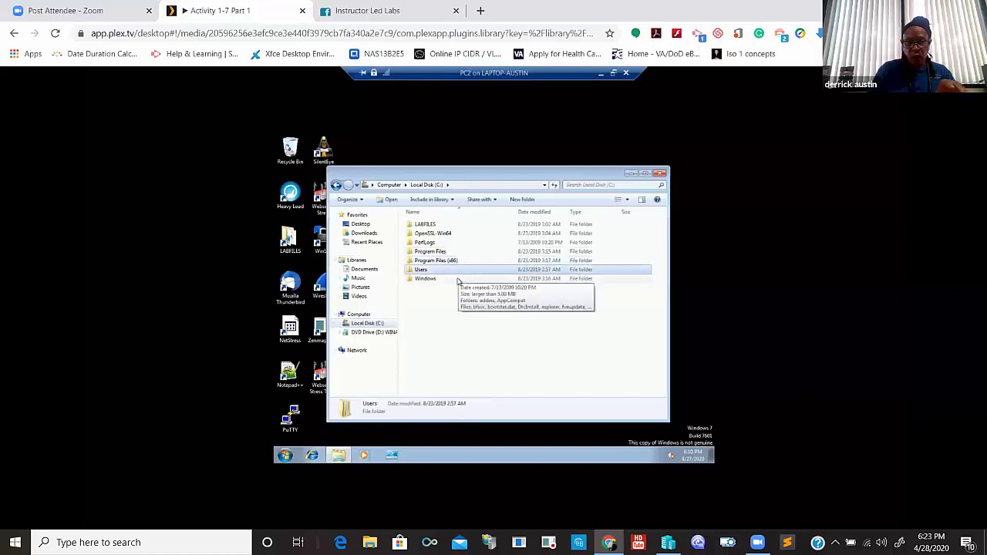
click(457, 280)
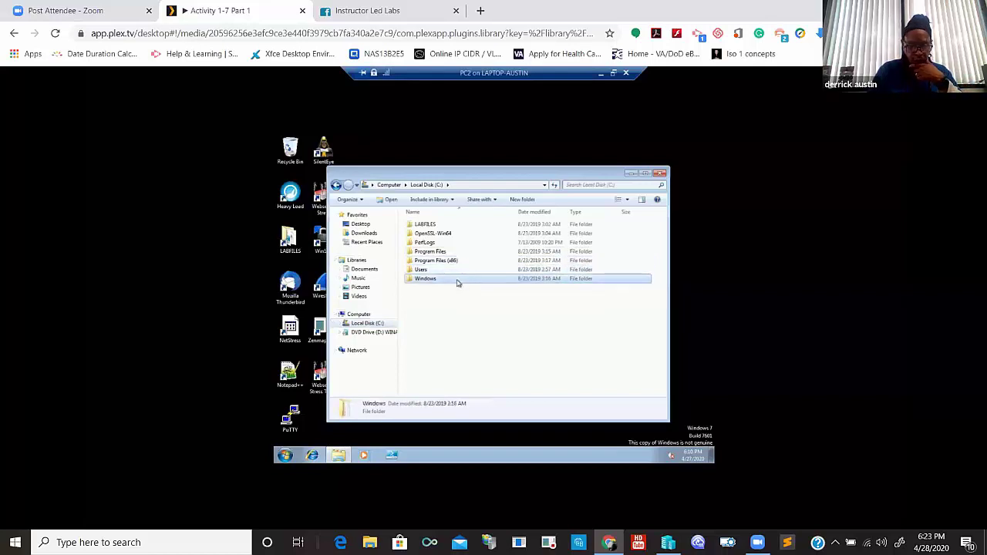
click(358, 260)
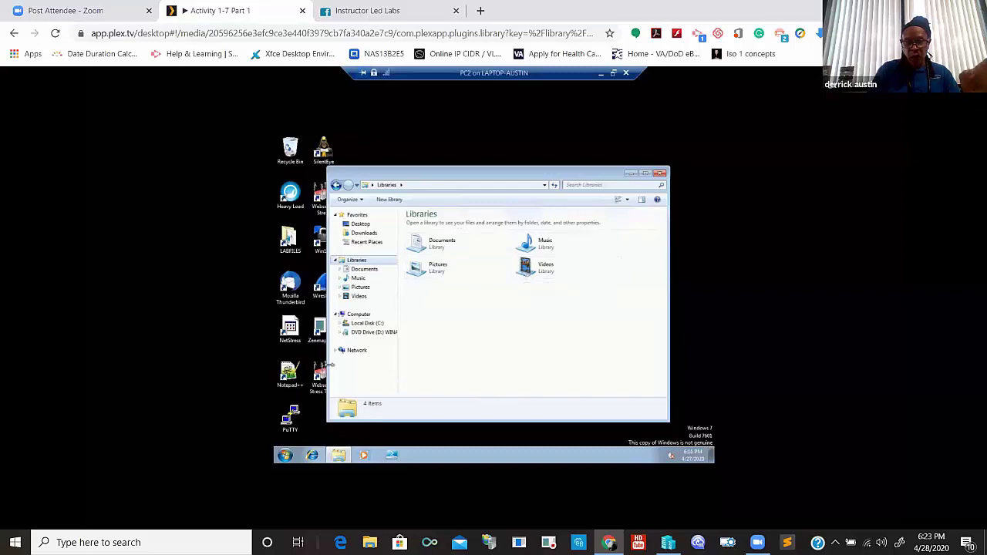
click(285, 456)
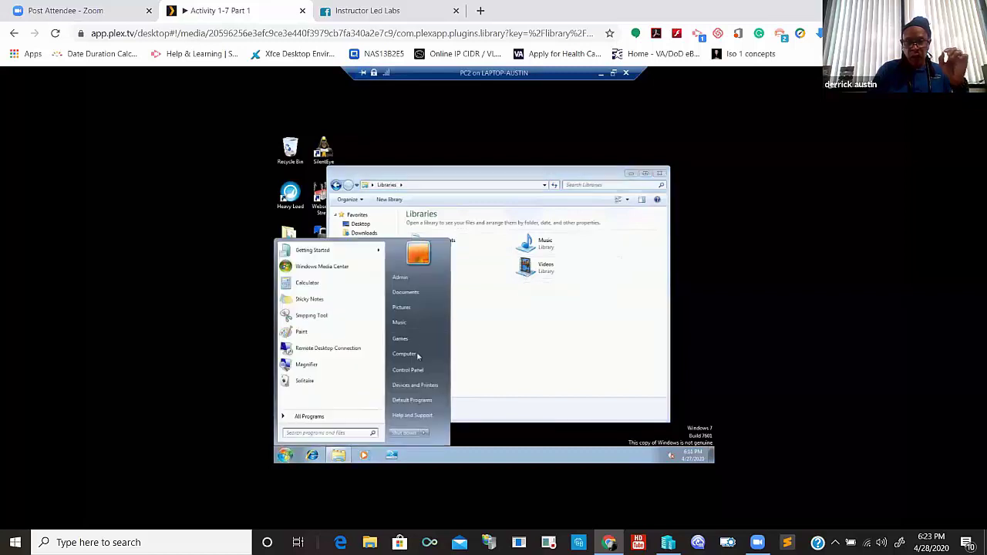
click(411, 282)
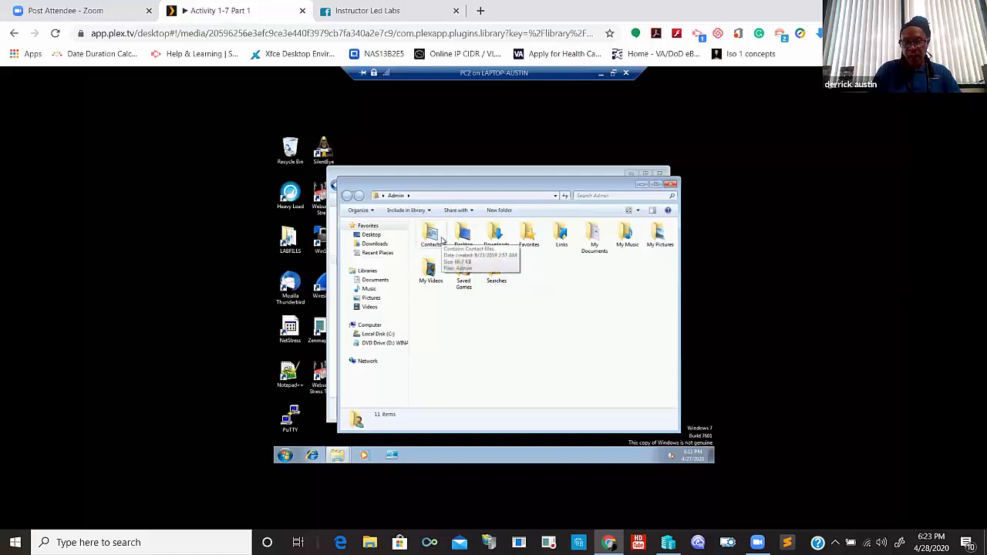
key(alt)
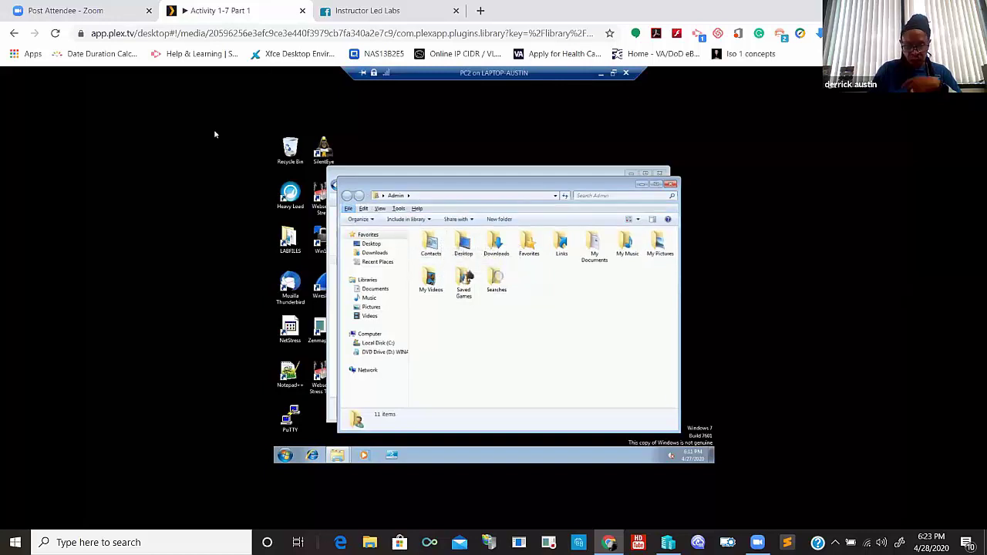
click(400, 209)
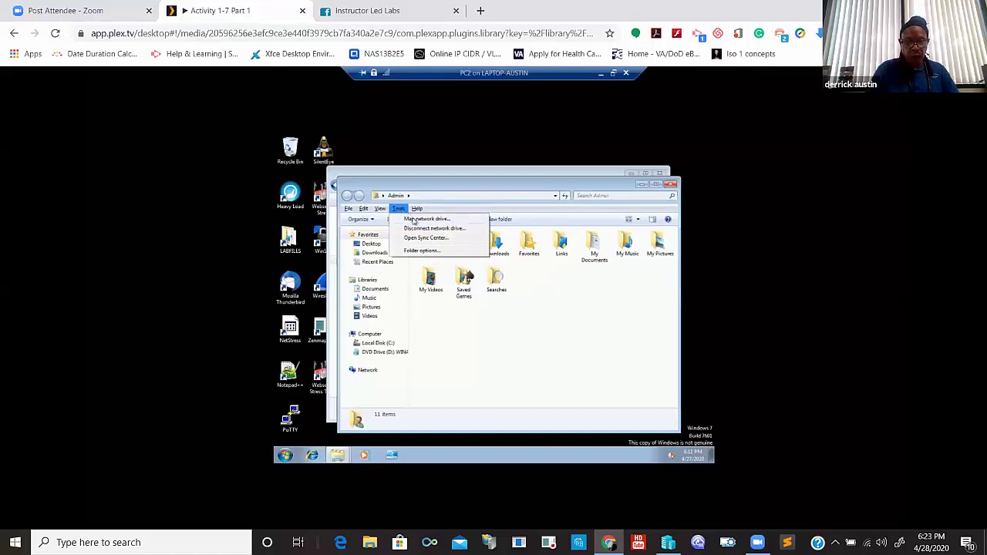
- Seek the lecture back to about 2:00, then to about 1:52, at the Folder Options scene
click(437, 252)
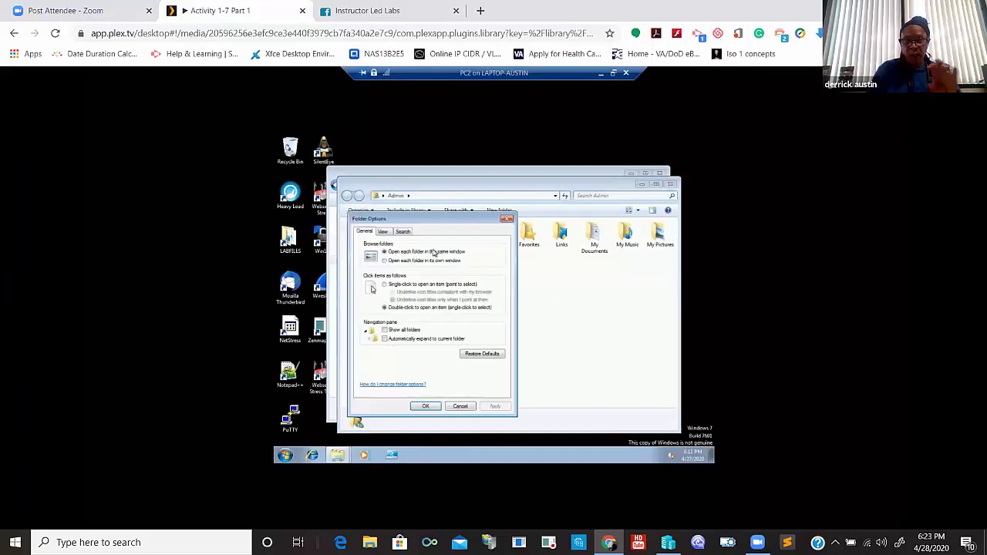
click(390, 232)
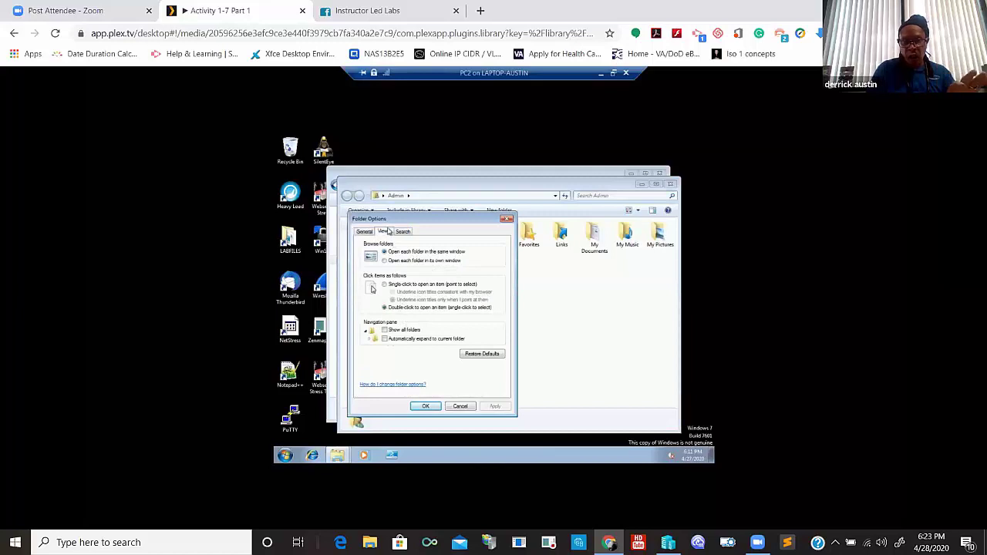
mouse_move(619, 364)
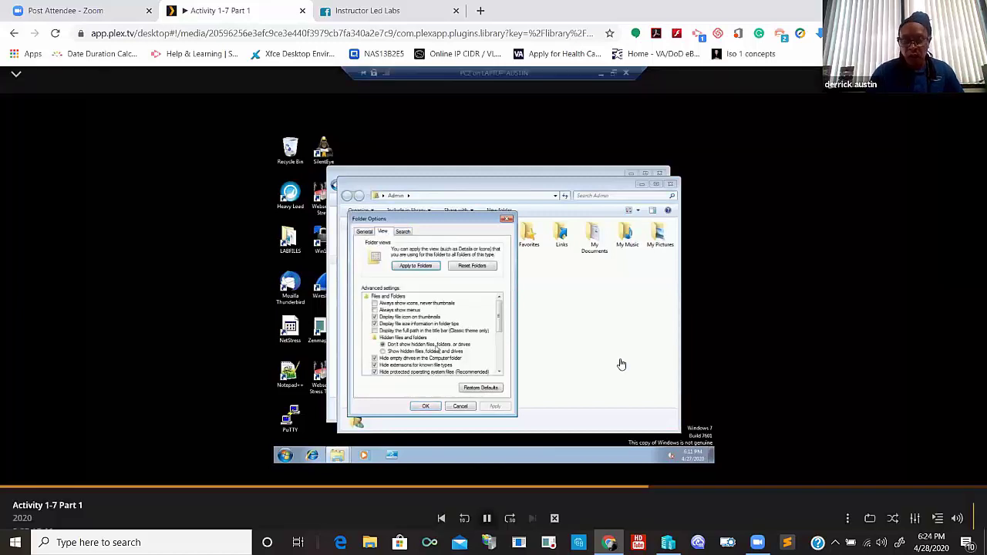
click(623, 468)
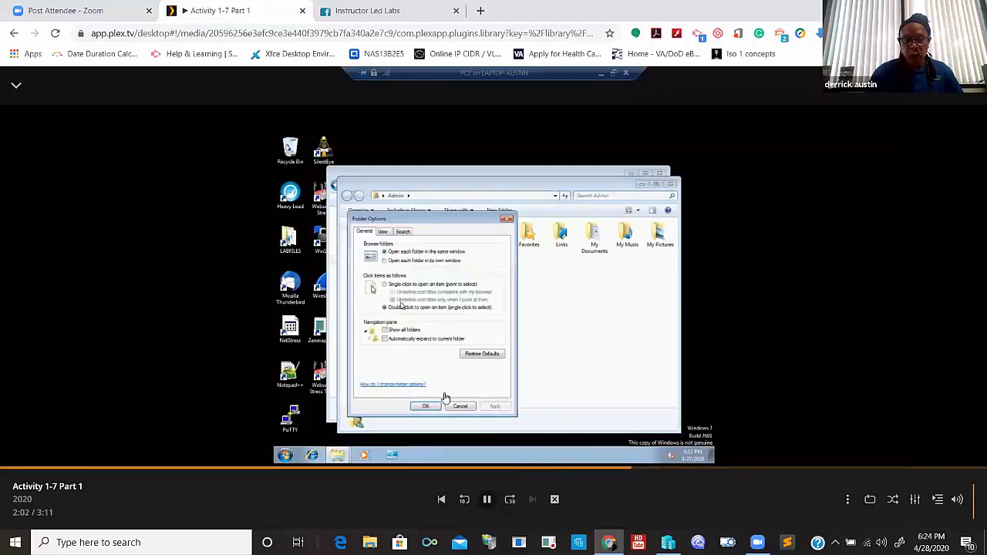
click(580, 468)
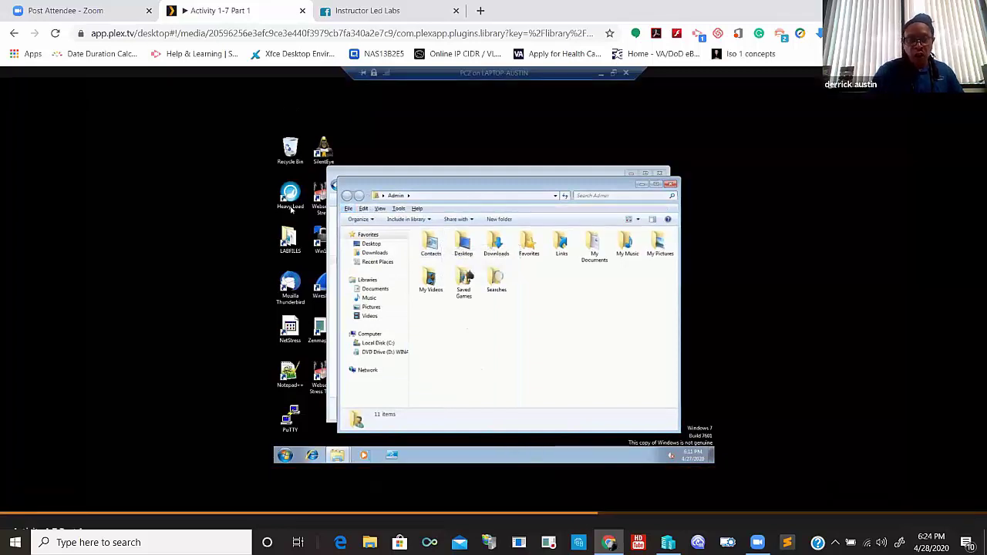
mouse_move(404, 378)
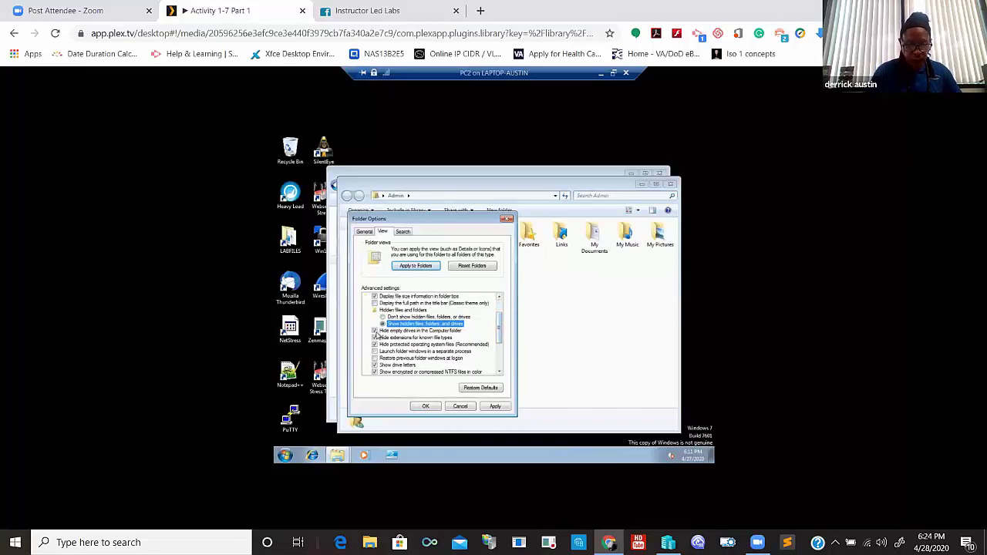
- Pause the video at 2:11, where Folder Options shows hidden files, folders, and drives
mouse_move(529, 209)
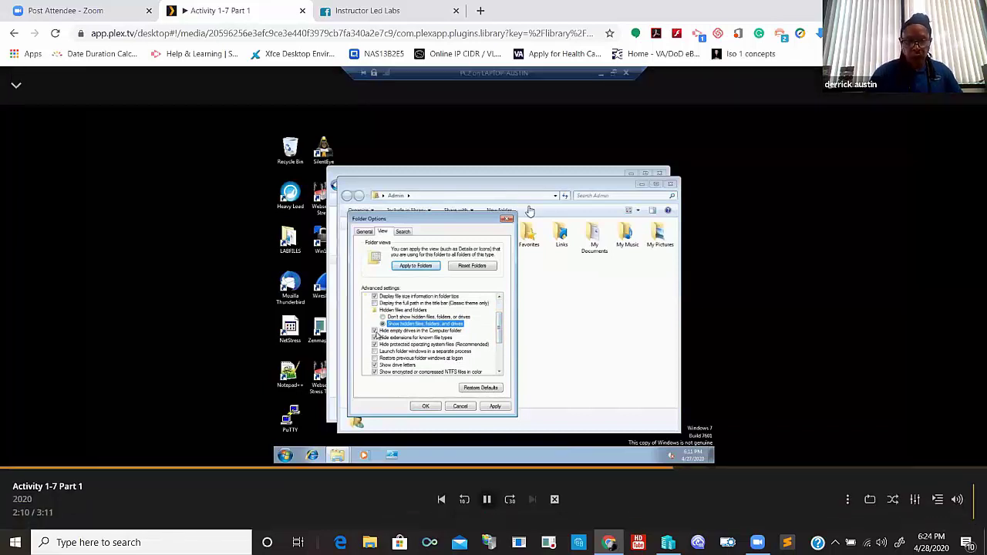
click(488, 501)
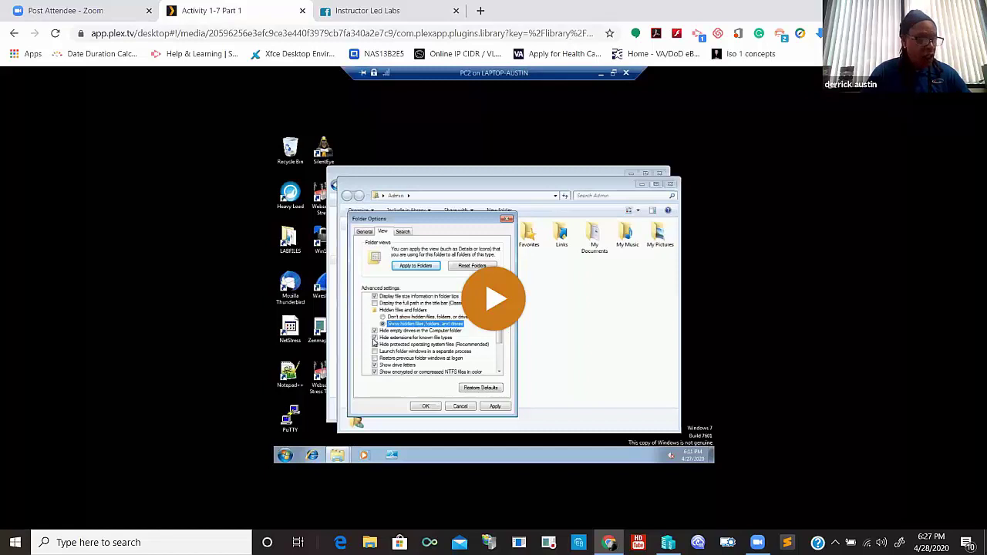
- Resume playback and let Part 1 finish, landing back on the 8-video Lectures library
click(529, 358)
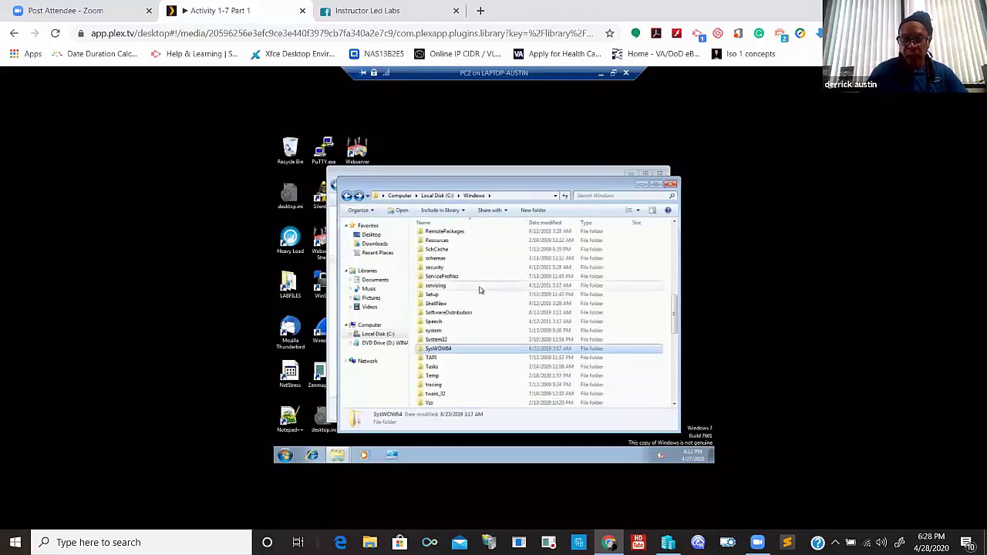
mouse_move(535, 445)
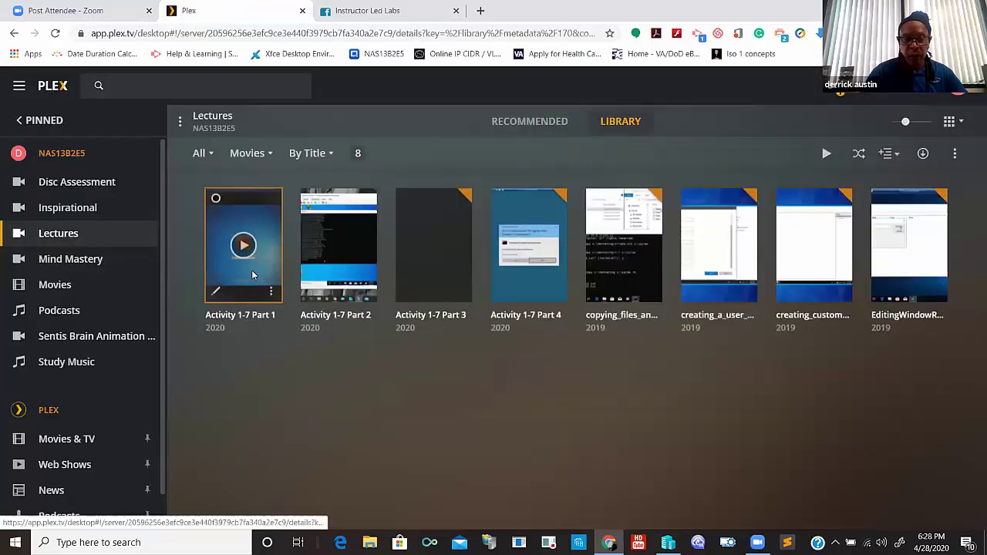
- Reopen Activity 1-7 Part 1 from its details page, then pause and resume playback
click(256, 277)
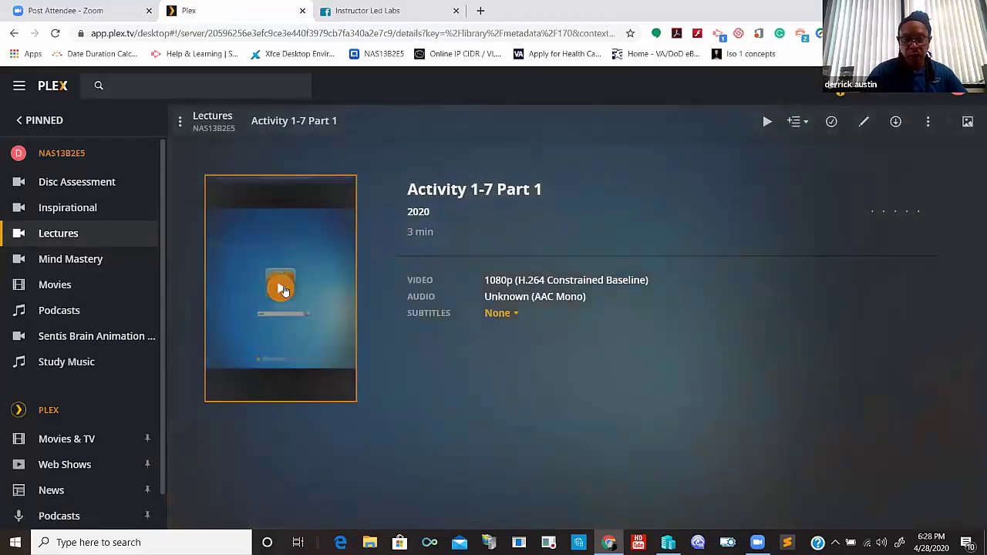
click(281, 289)
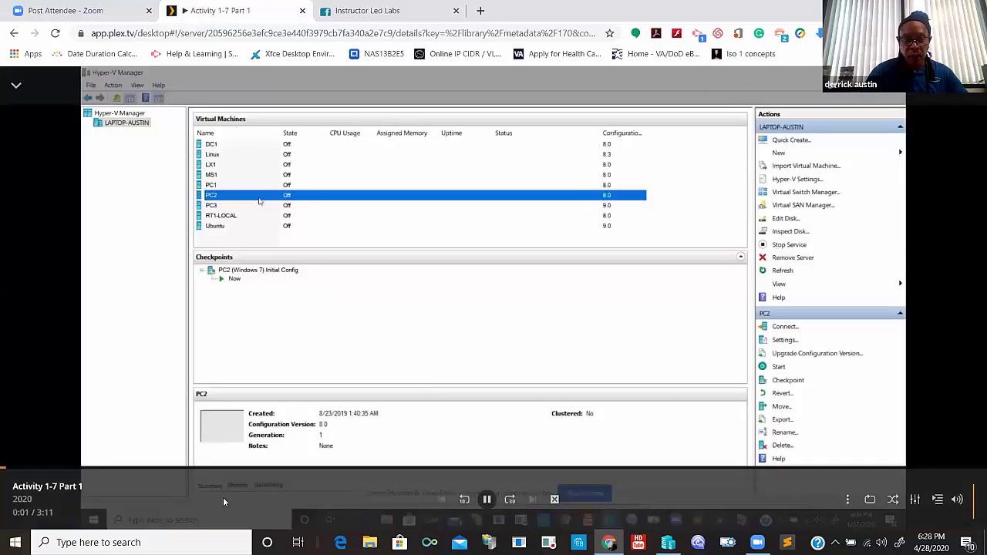
click(487, 500)
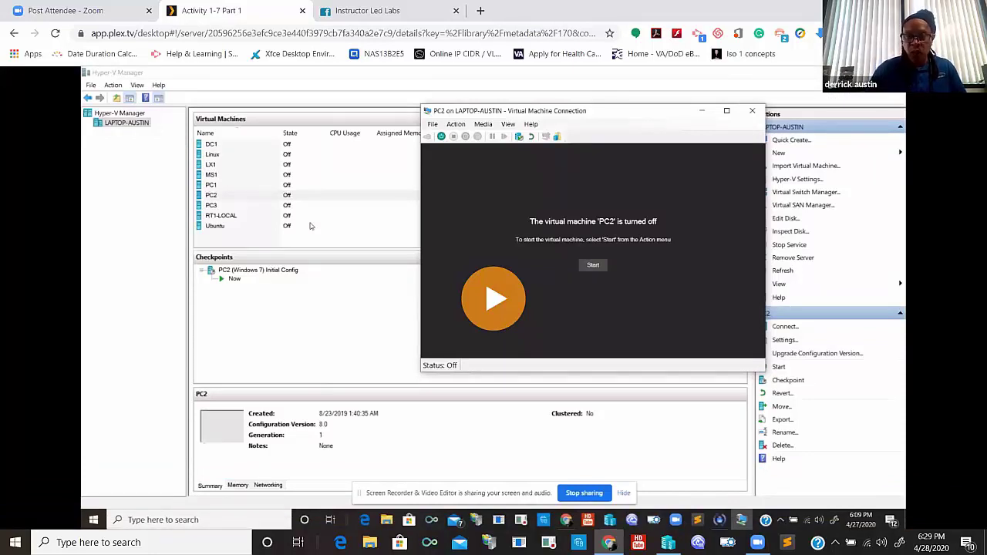
click(490, 309)
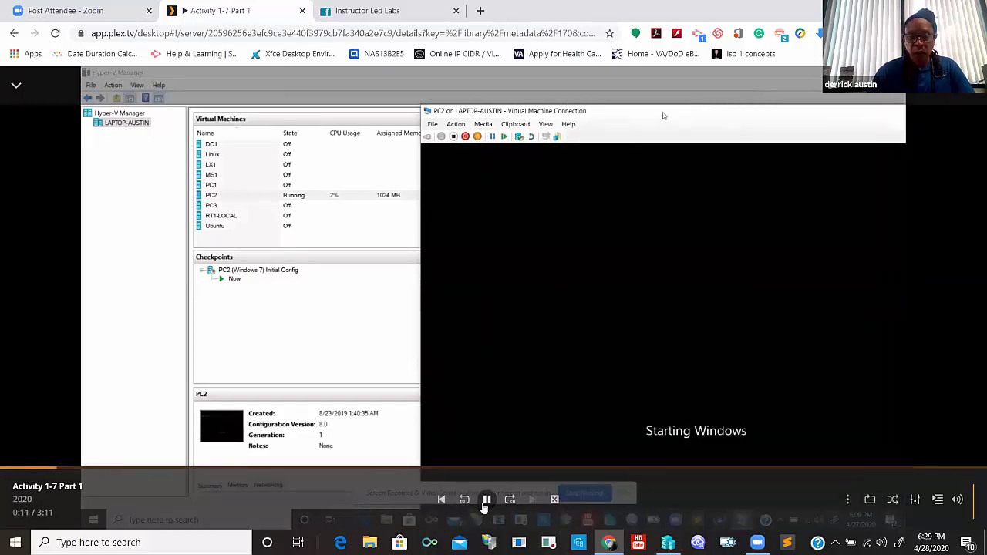
- Pause the lecture as PC2 shows Starting Windows, then resume playback
click(486, 501)
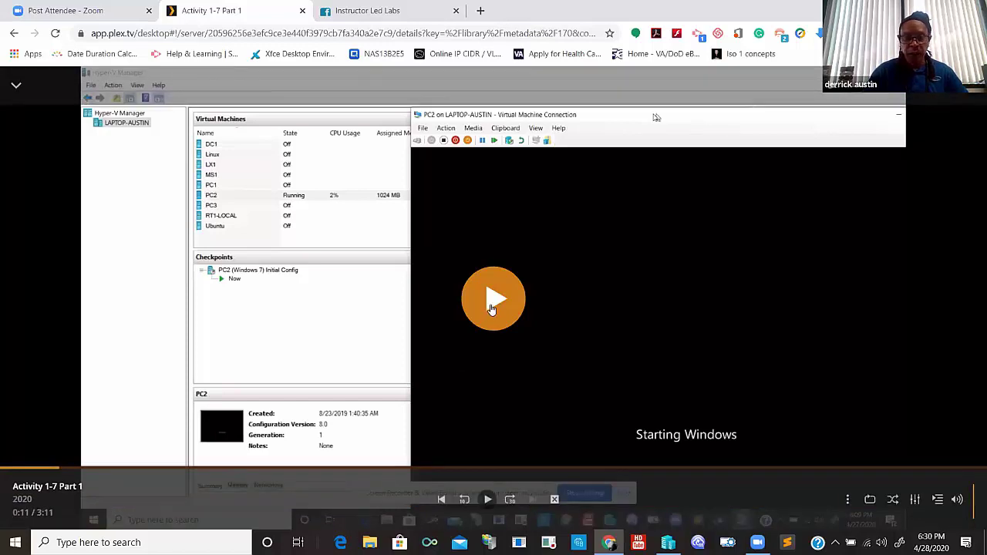
click(491, 312)
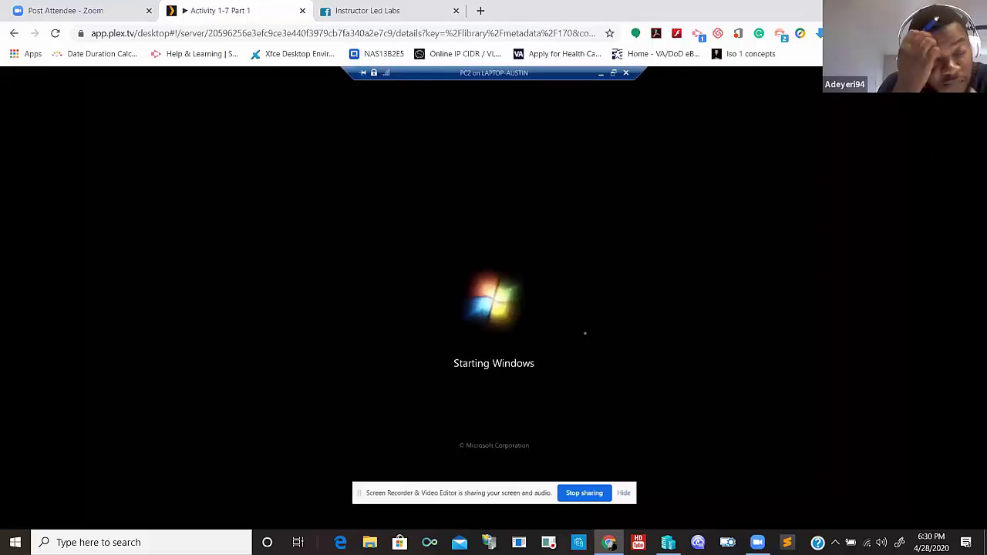
- Submit the Admin account password at PC2's login screen
click(621, 493)
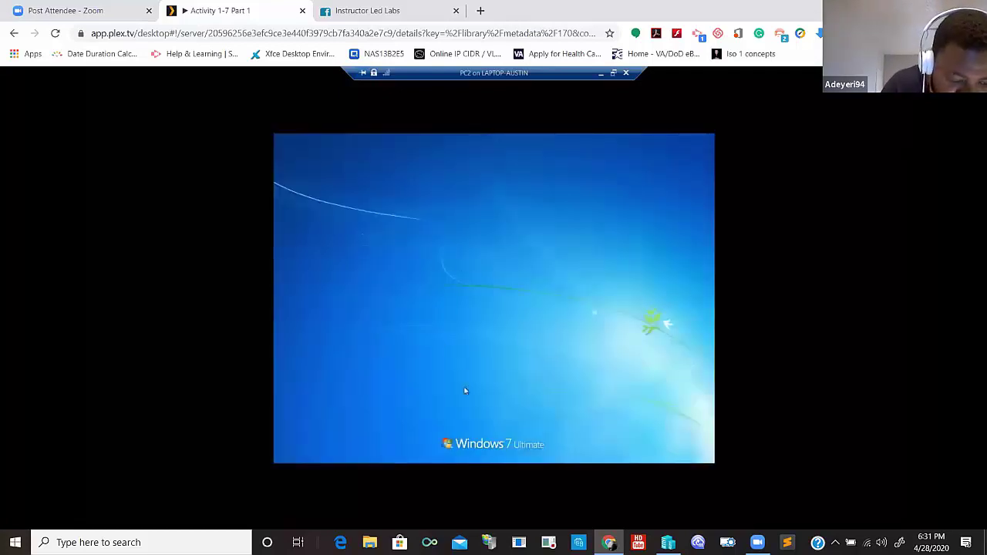
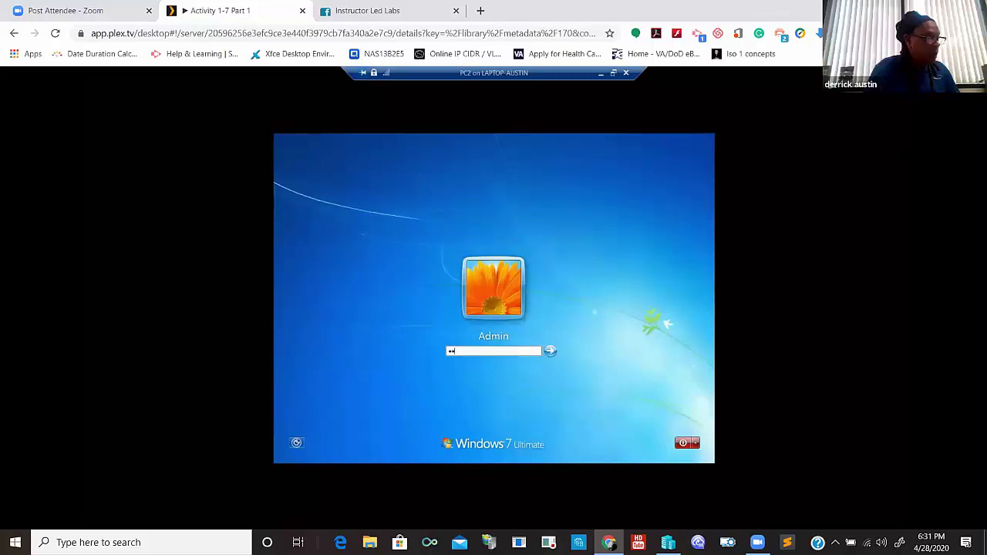
key(Return)
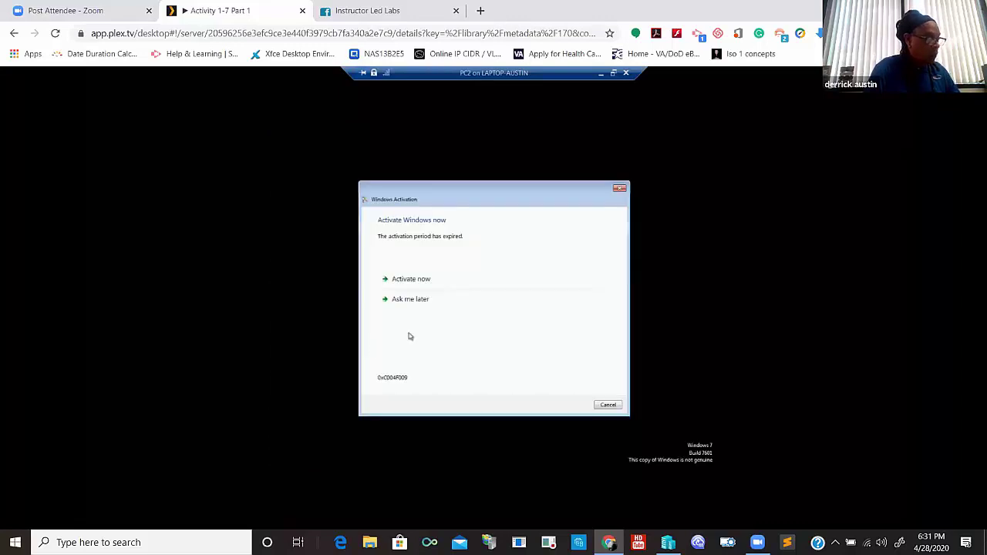
- Pause the lecture at 1:05 and return to the Lectures library
mouse_move(504, 353)
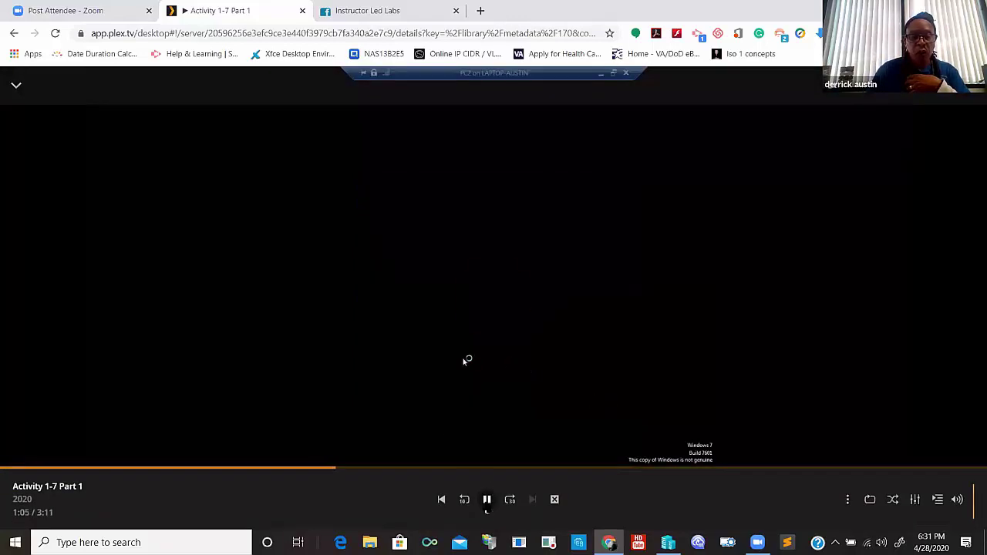
click(487, 509)
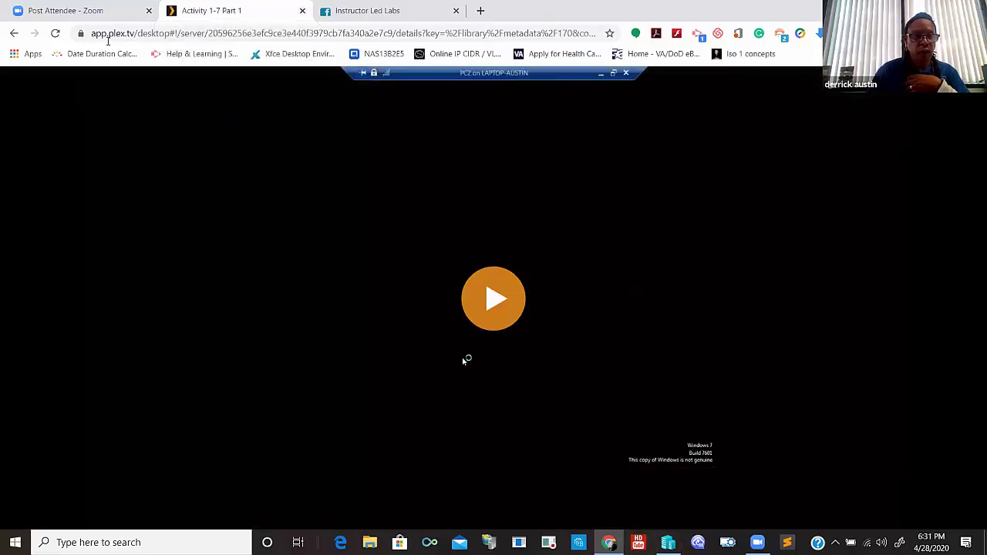
click(13, 33)
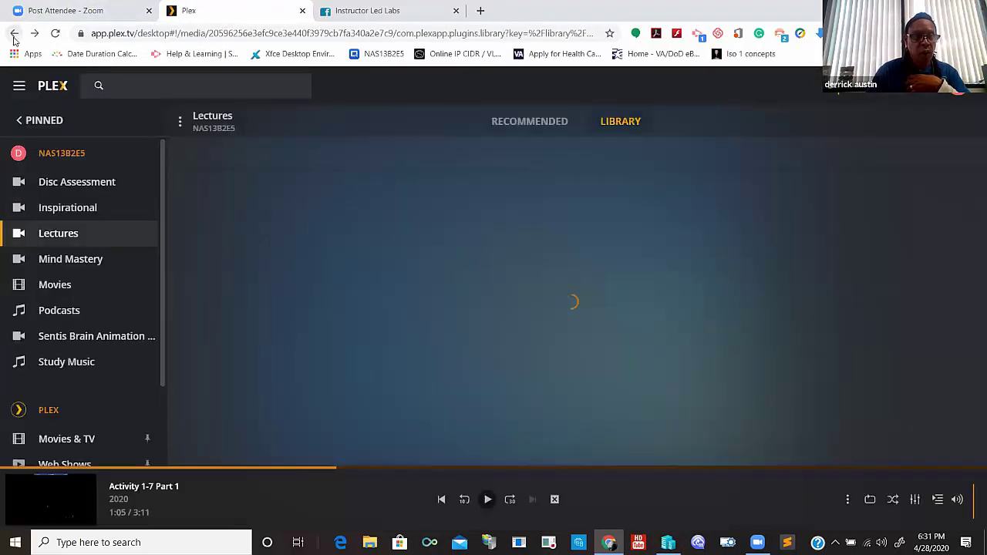
- Play Activity 1-7 Part 2 and expand it from the mini player to full view
click(338, 248)
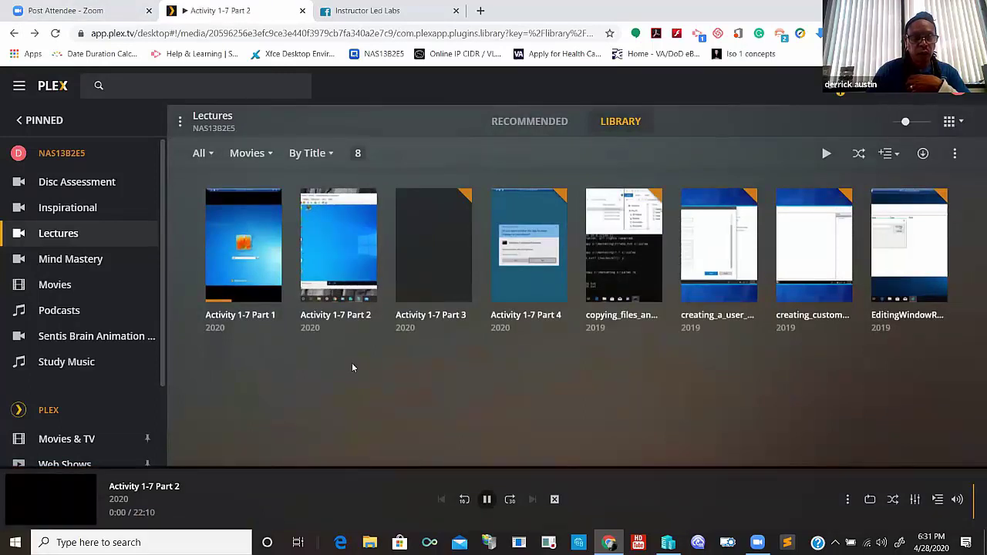
click(34, 517)
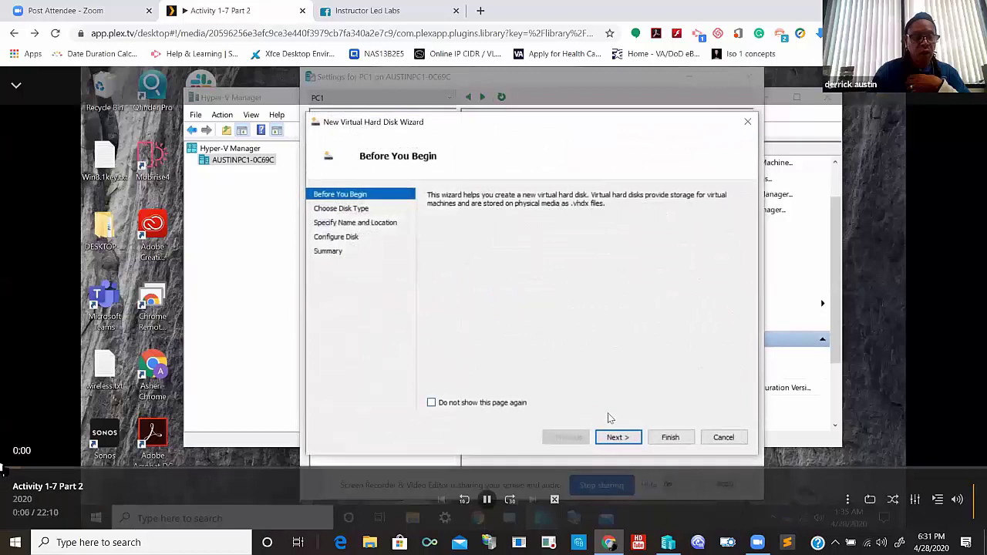
- Restart the Activity 1-7 Part 2 lecture from its beginning, pause briefly, then resume playback
click(4, 470)
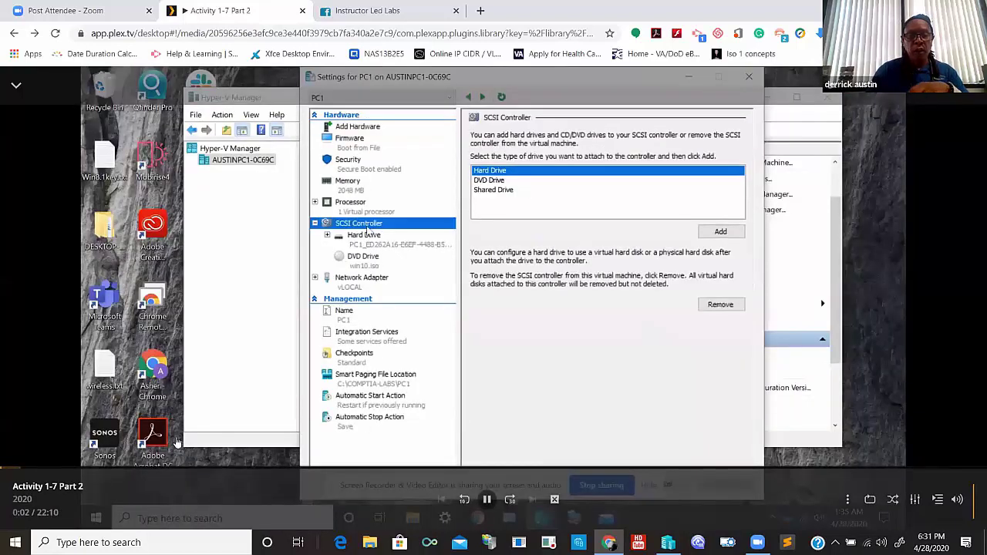
click(487, 500)
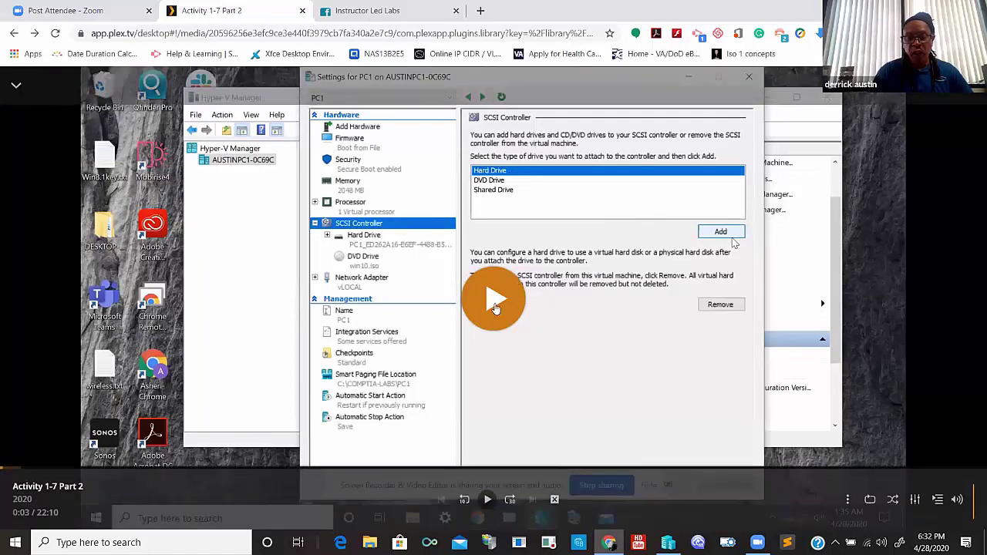
click(494, 306)
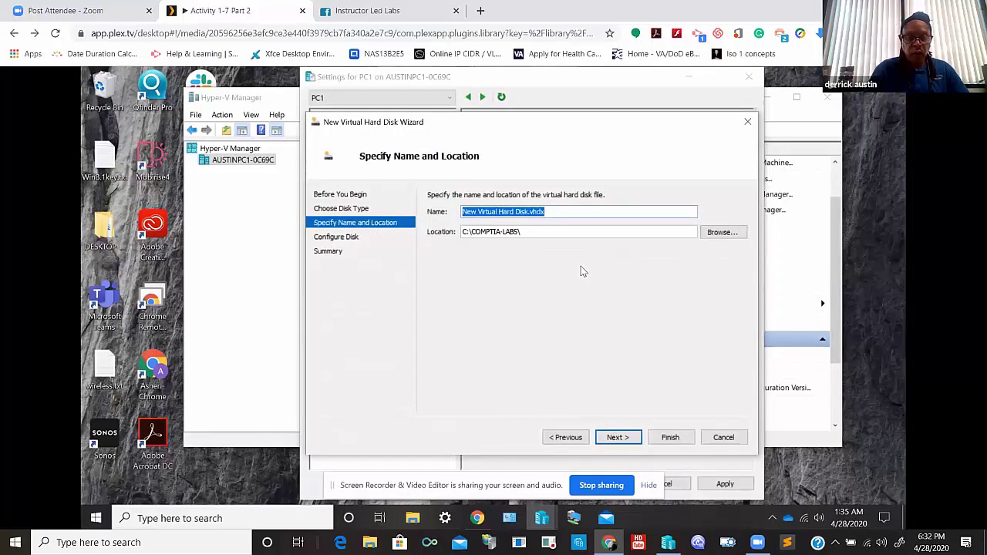
- Create the RAIDA virtual hard disk in the TEMP folder with an 8 GB size
text(RAID)
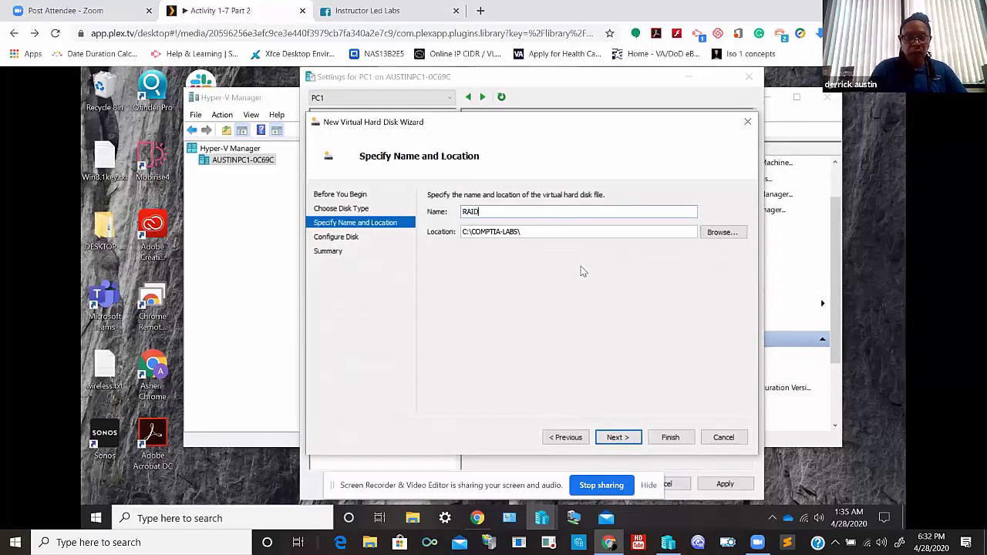
text(A)
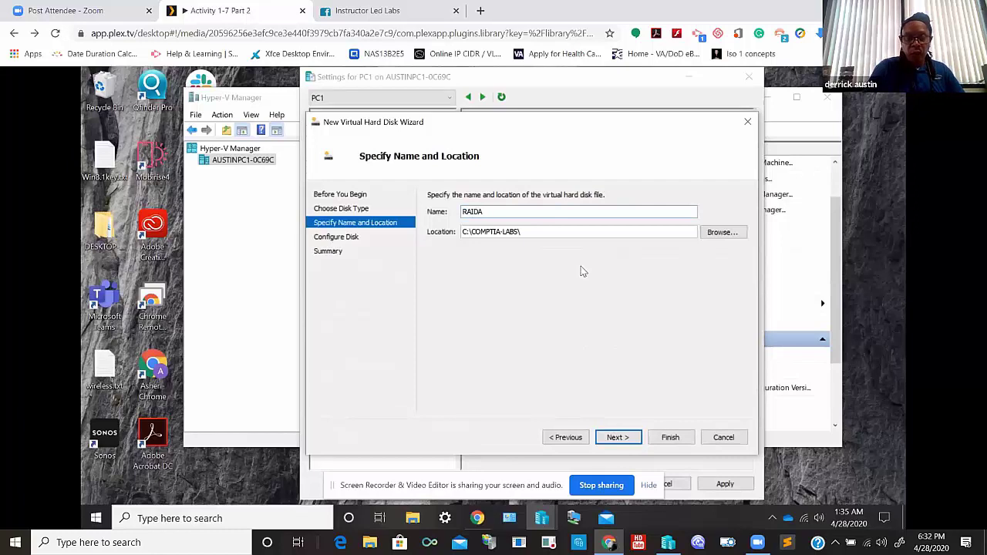
click(721, 233)
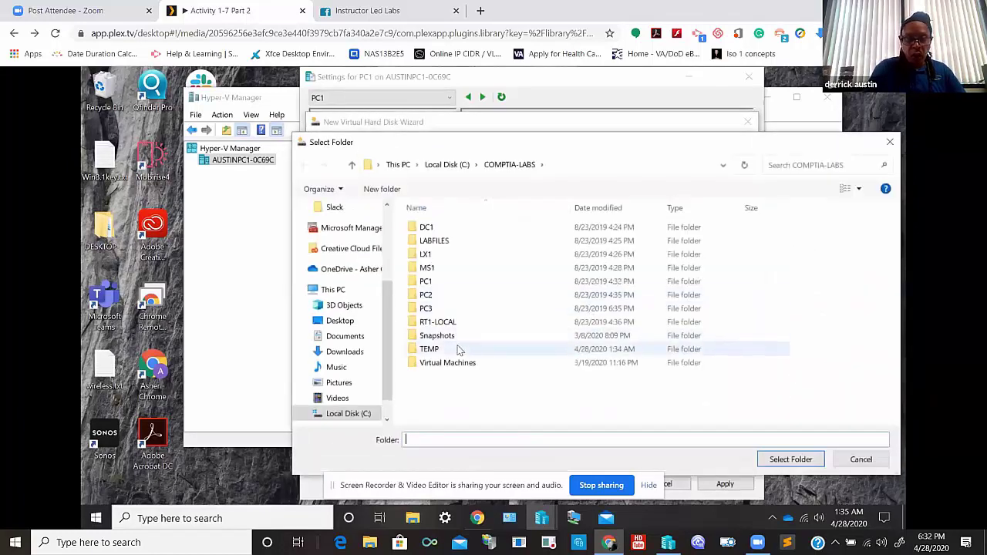
click(459, 349)
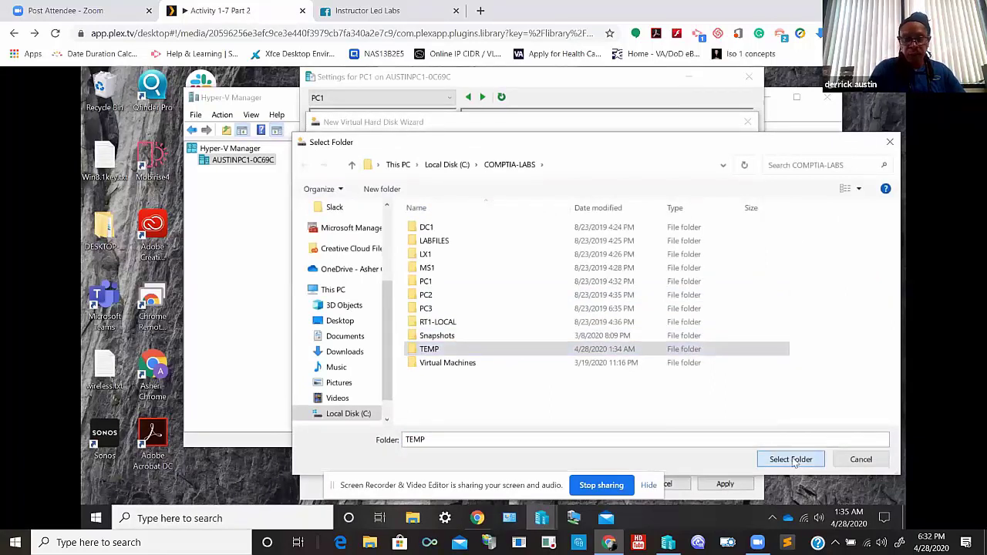
click(791, 459)
click(613, 438)
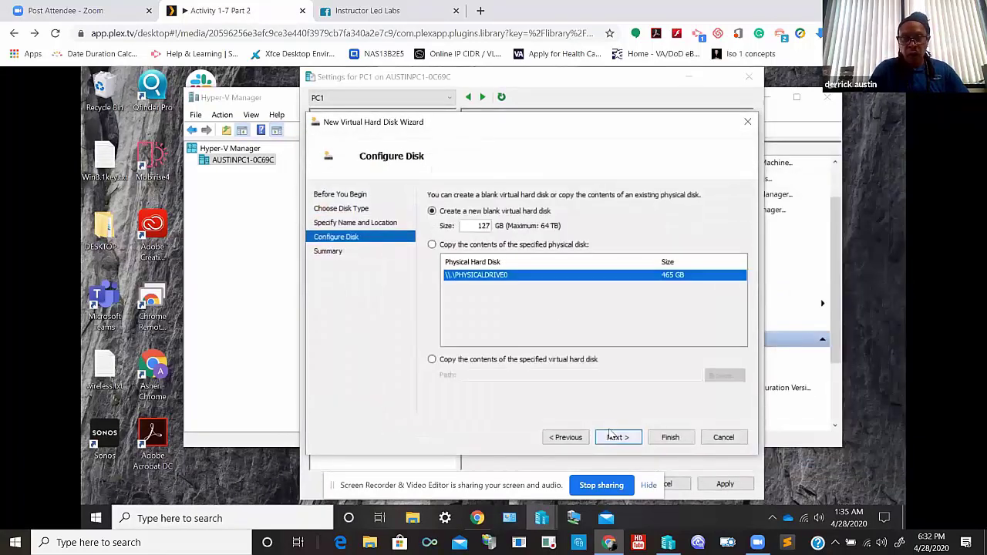
double_click(489, 228)
text(8)
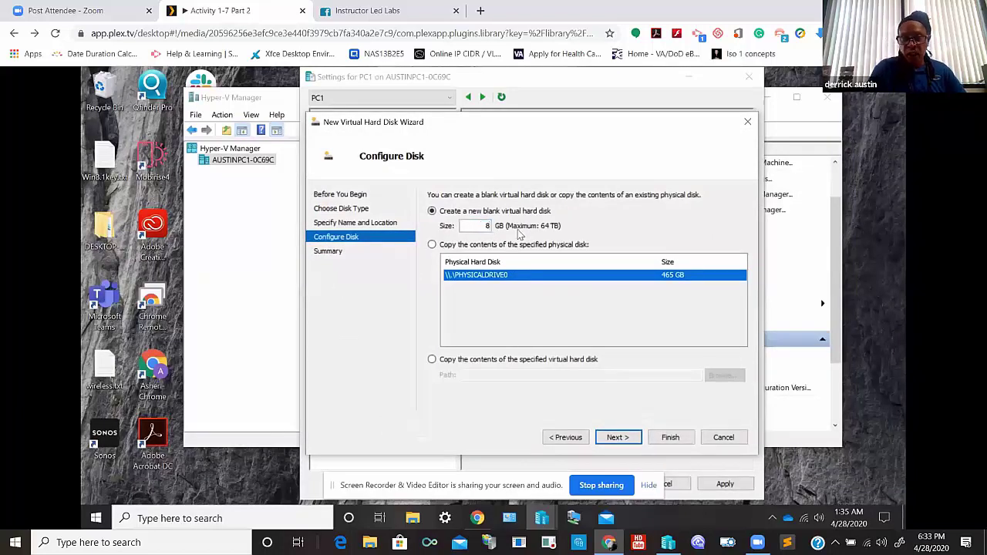
click(615, 437)
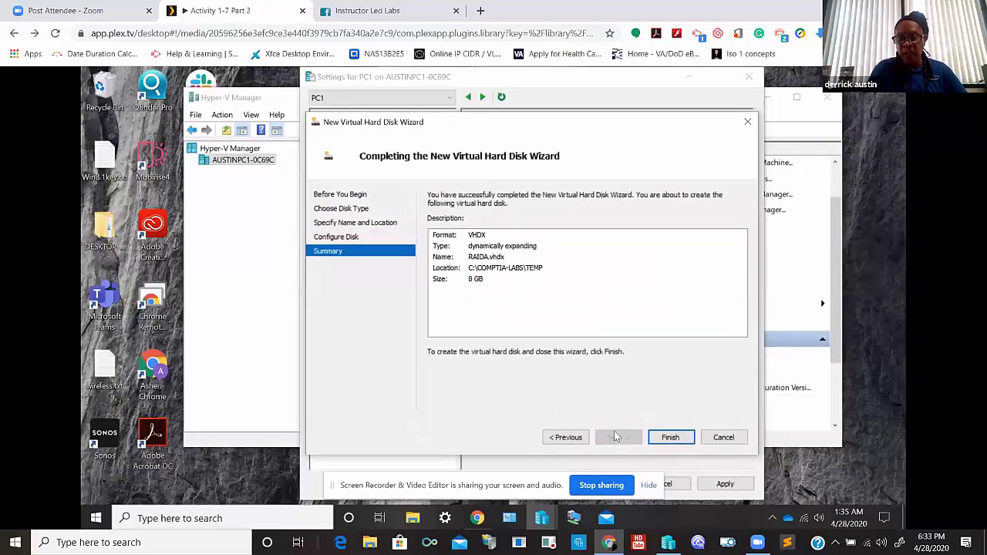
click(668, 438)
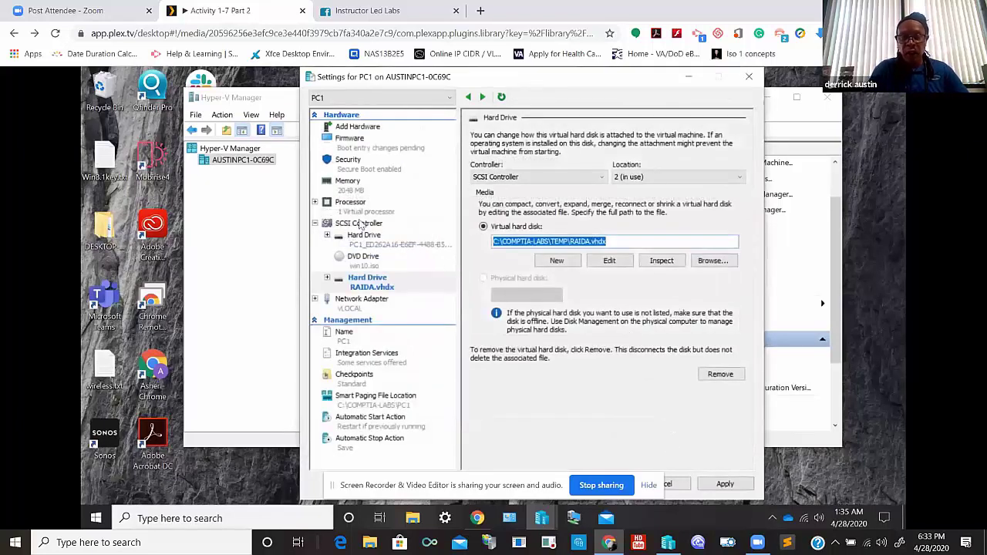
- Add another hard drive to PC1's SCSI Controller and start a new virtual disk
click(358, 224)
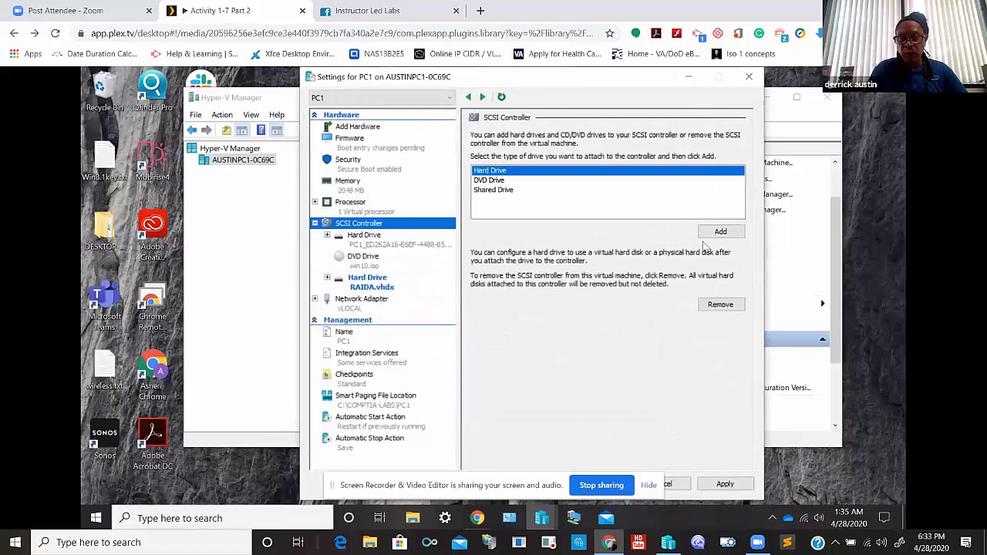
click(708, 233)
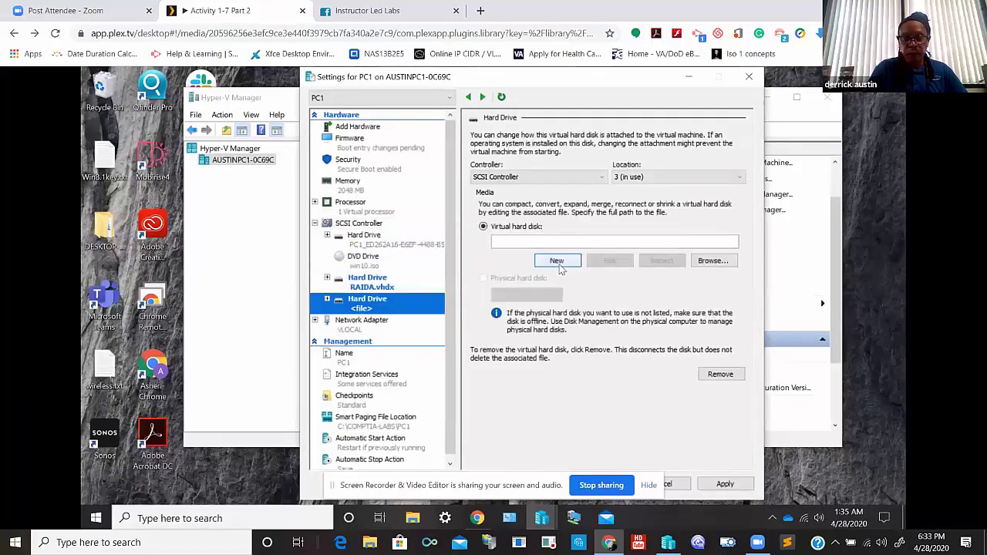
click(559, 264)
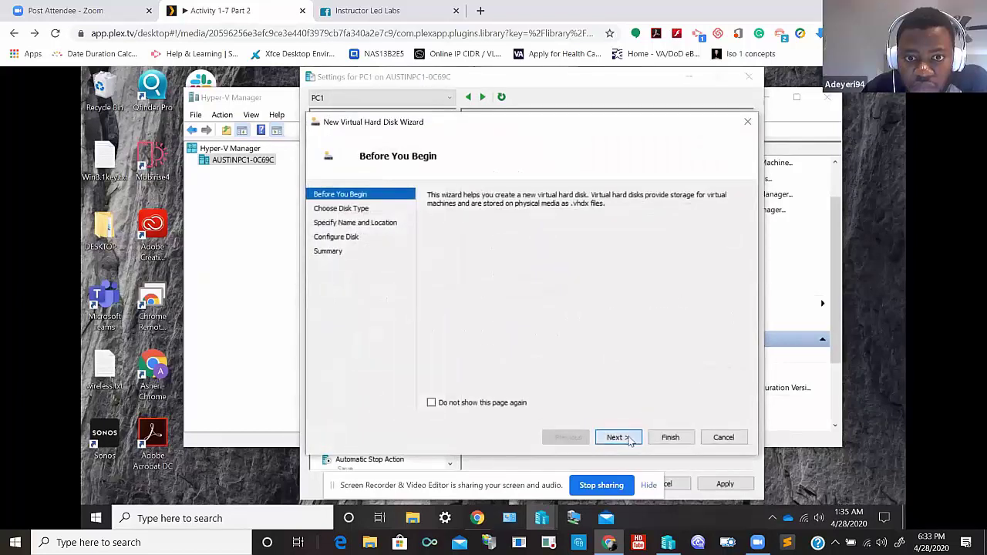
- Get past the wizard's intro and disk type pages, name the disk RAIDB, and store it in TEMP
click(617, 437)
click(625, 437)
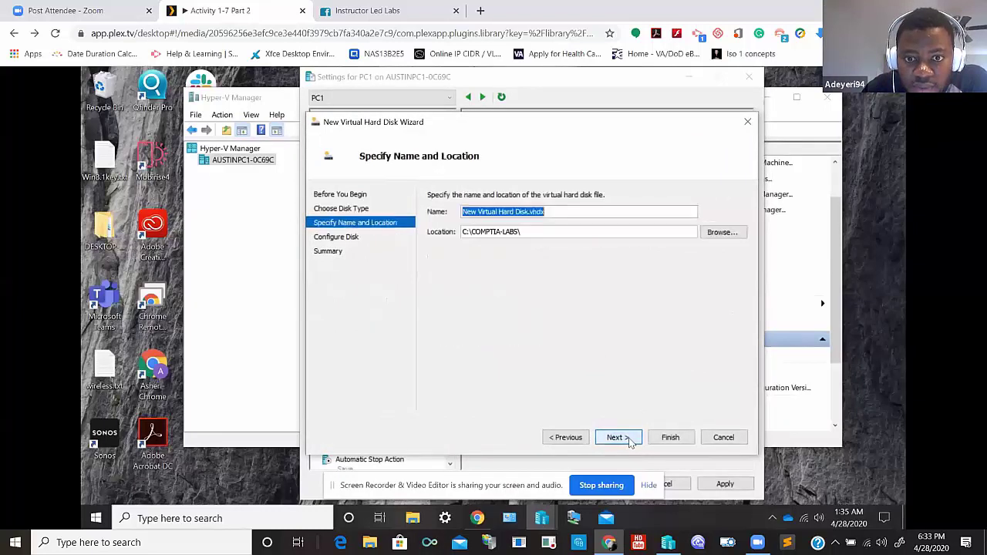
key(BackSpace)
text(ra)
key(BackSpace)
key(BackSpace)
text(R)
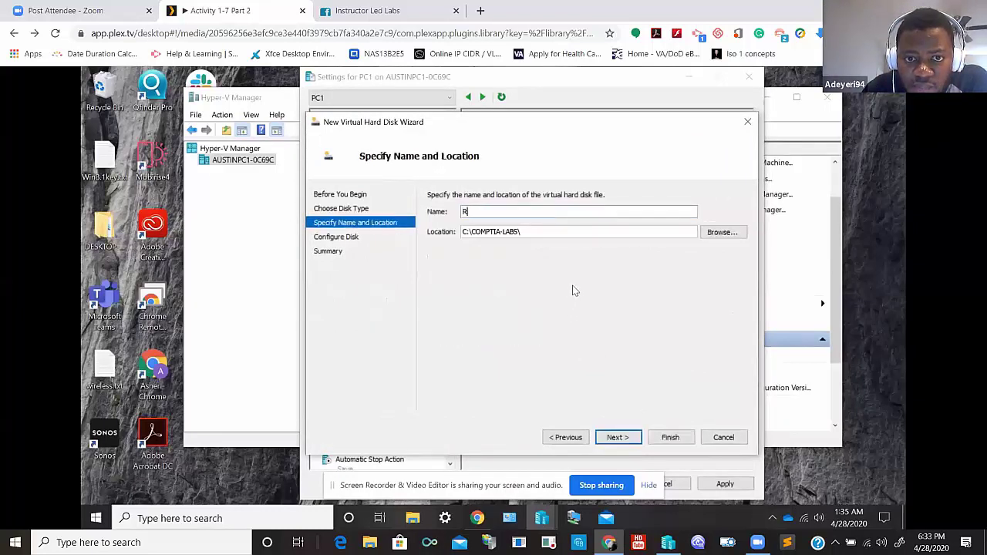
text(AIDB)
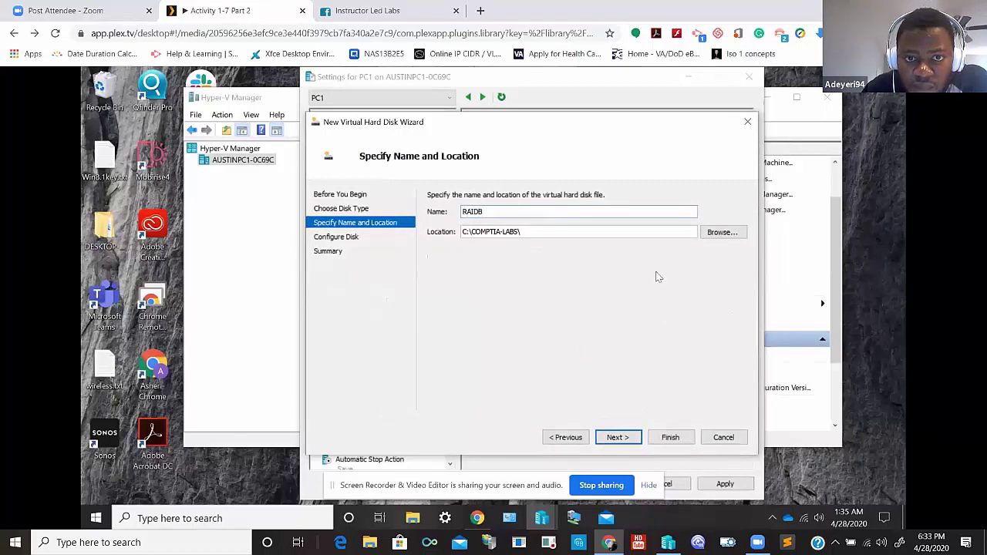
click(704, 239)
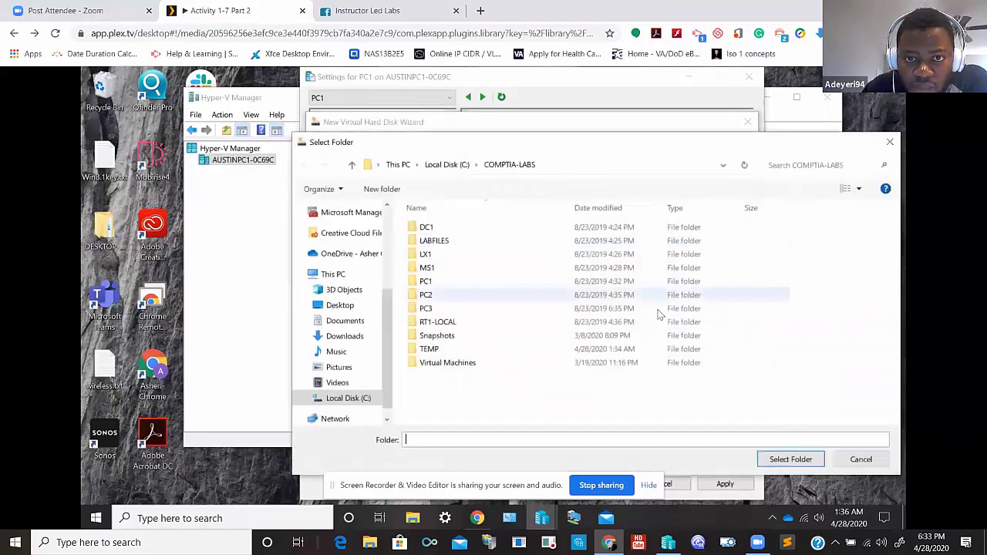
click(483, 351)
click(771, 460)
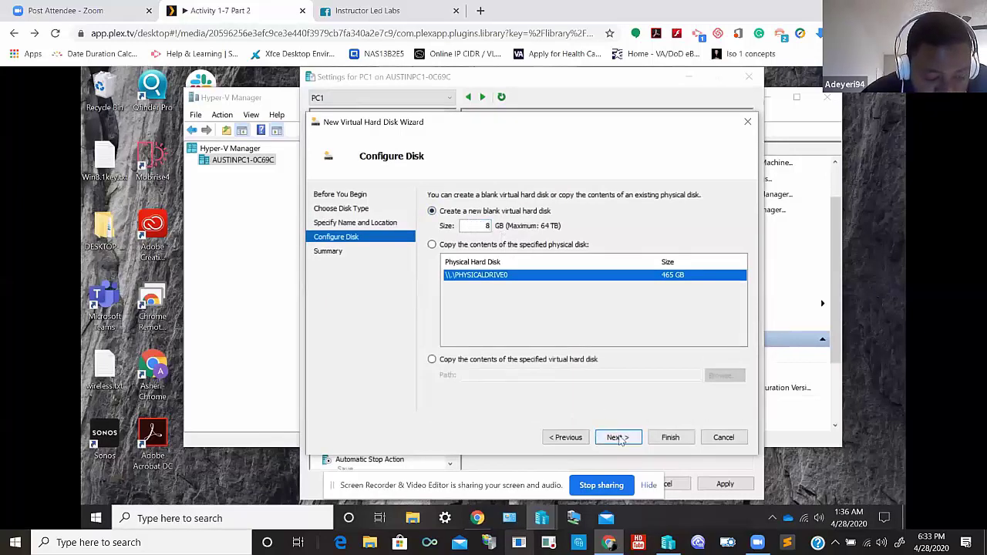
mouse_move(501, 511)
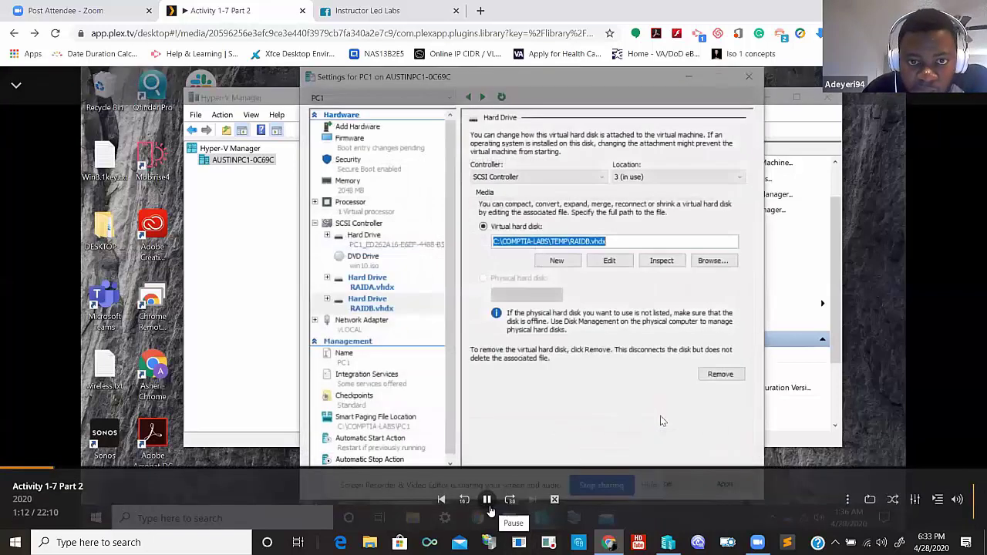
- Pause the lecture at 1:13 on RAIDB.vhdx attached at SCSI location 3
click(489, 506)
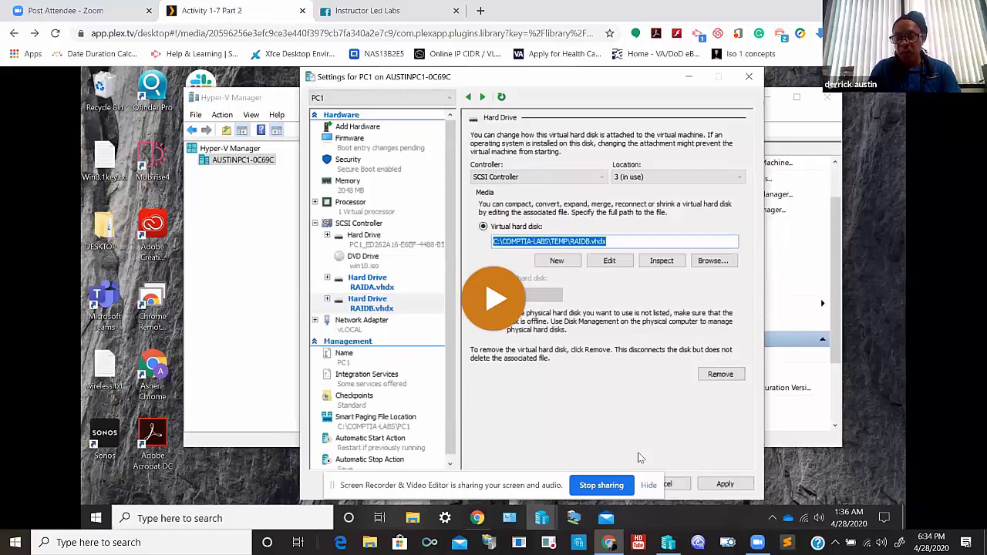
mouse_move(389, 293)
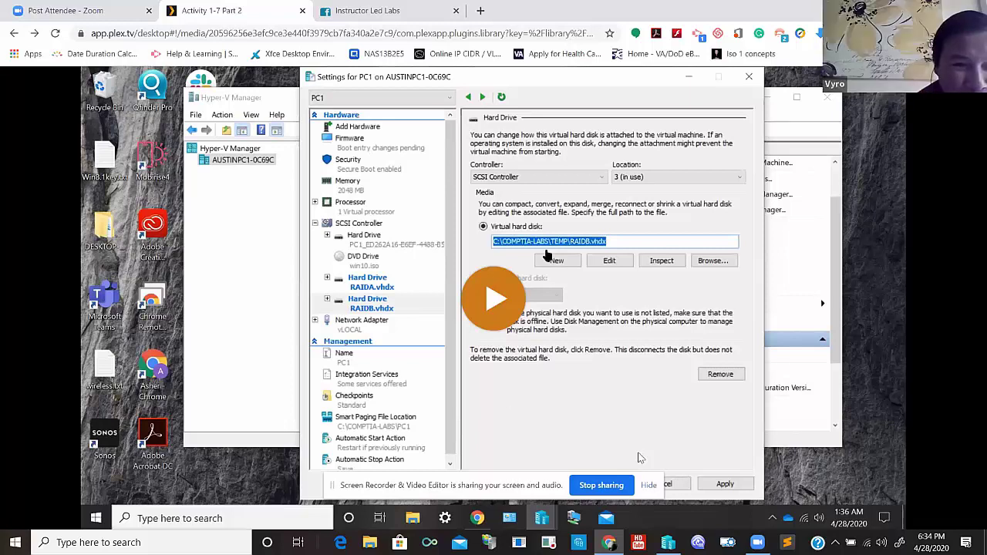
mouse_move(552, 255)
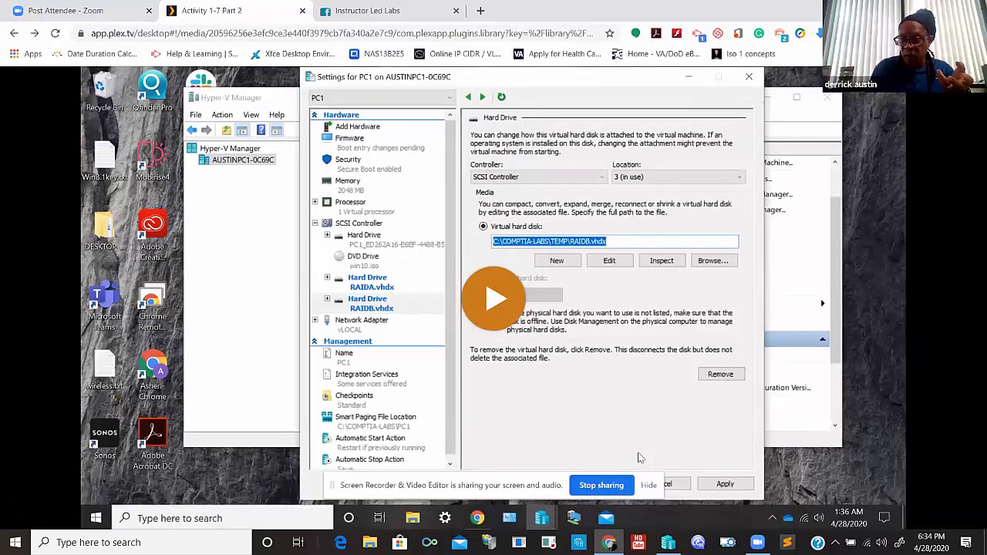
mouse_move(497, 274)
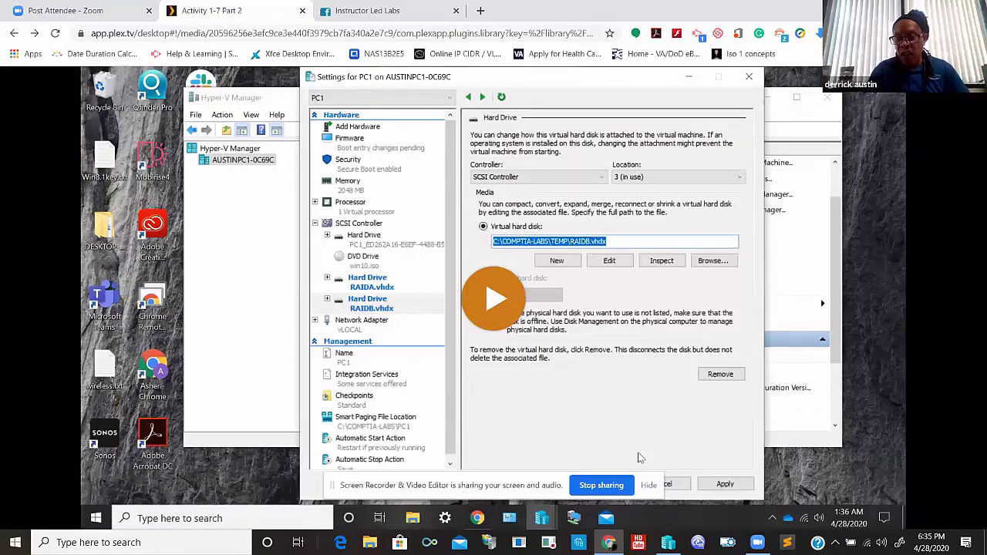
mouse_move(639, 458)
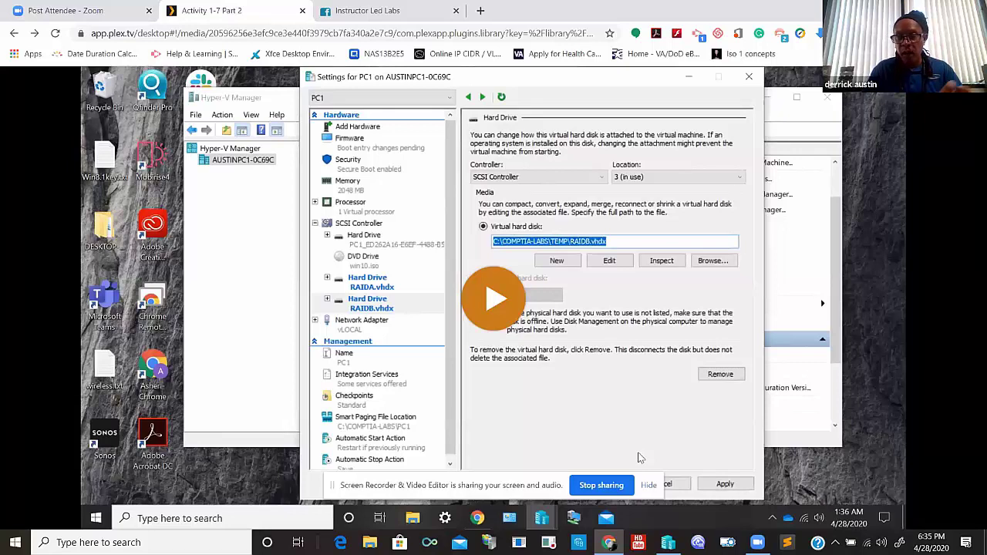
mouse_move(295, 160)
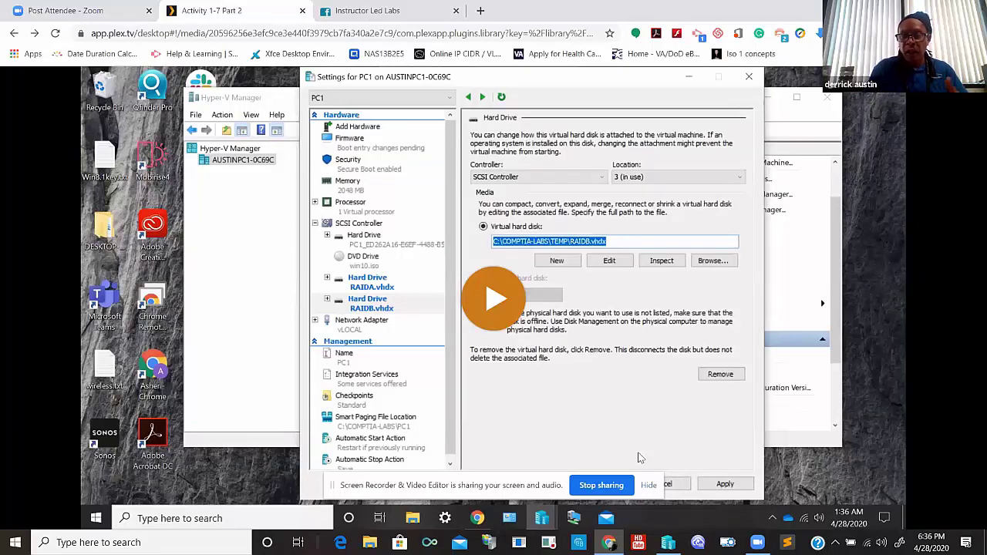
mouse_move(577, 261)
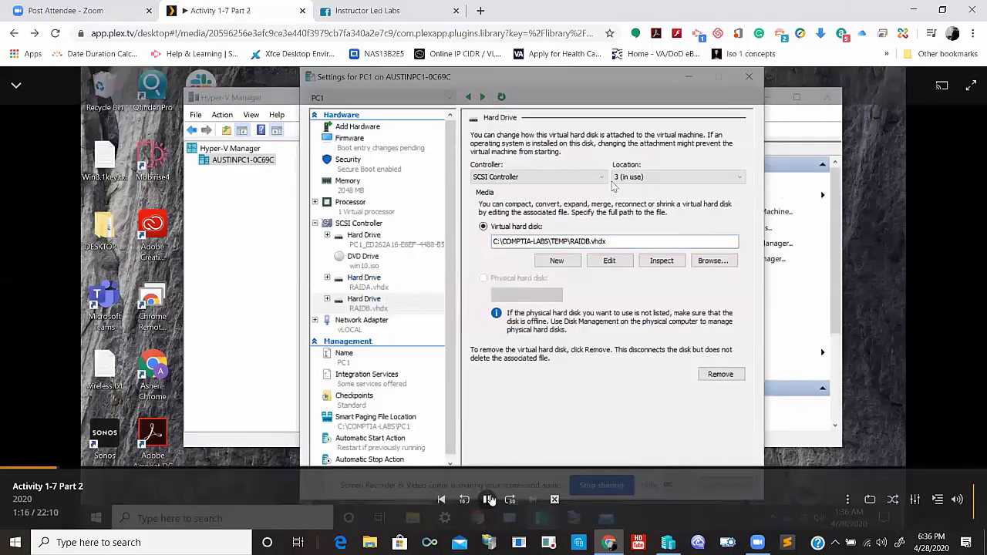
- Pause the lecture at 1:16 with RAIDA.vhdx and RAIDB.vhdx both on PC1's SCSI controller
click(487, 500)
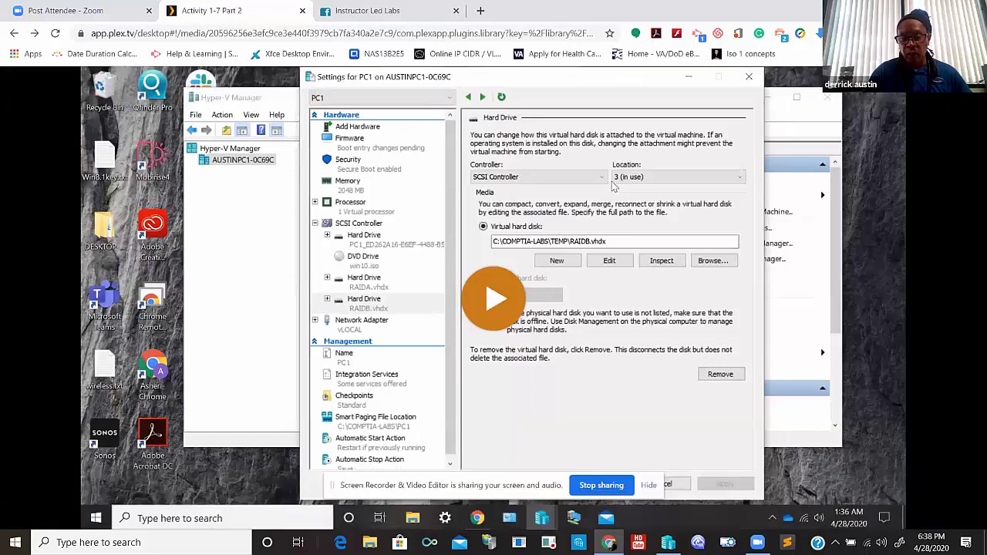
mouse_move(419, 248)
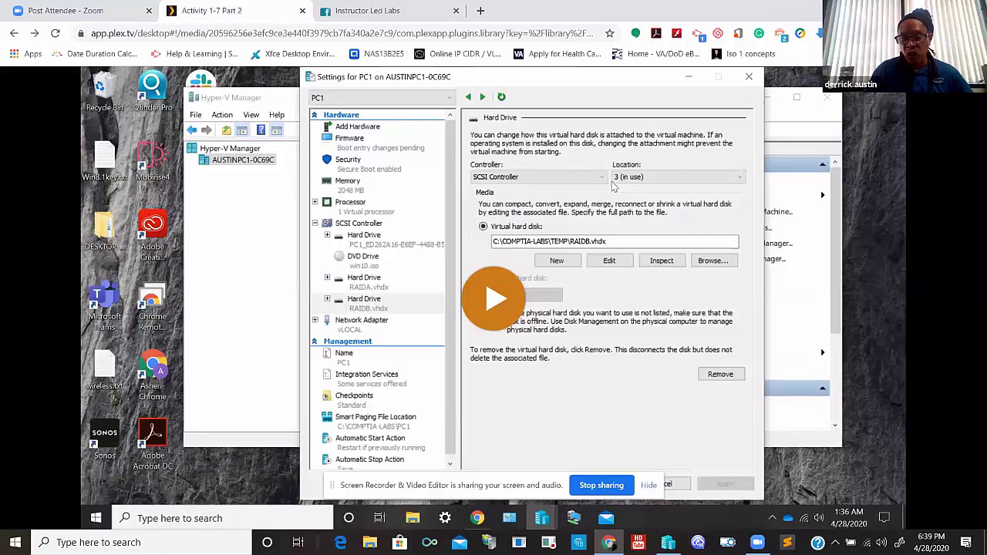
mouse_move(375, 371)
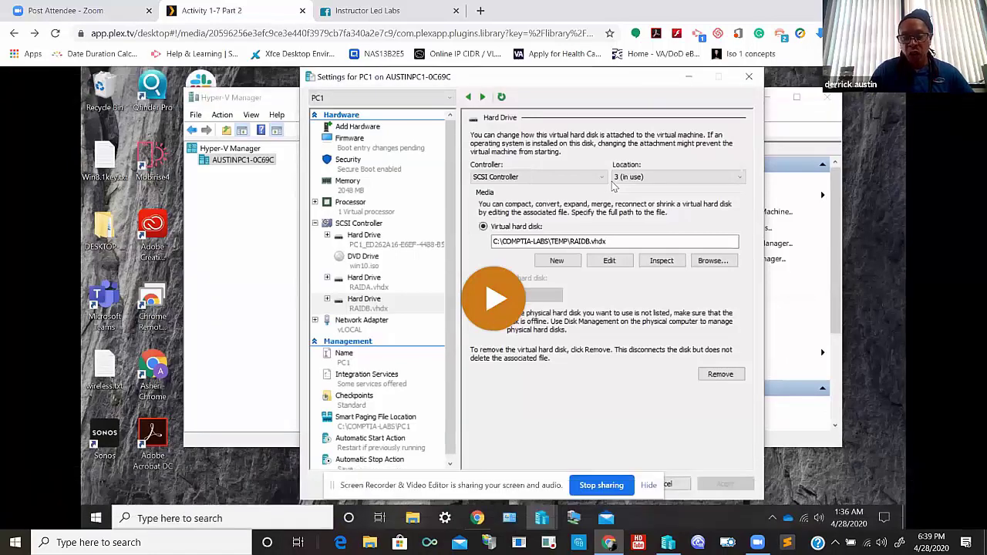
- Resume the lecture so PC1 starts and shows the Hyper-V boot screen
click(491, 308)
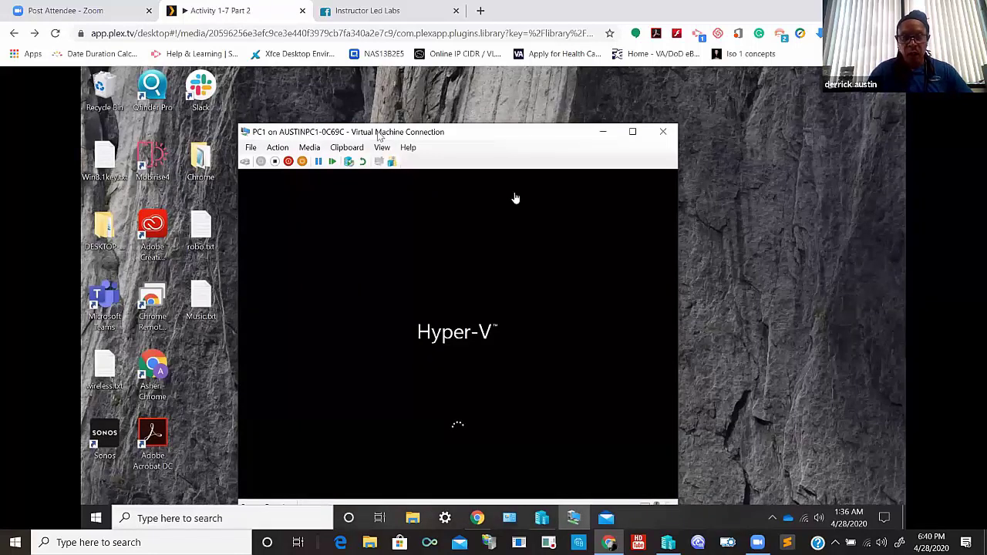
- Let the lecture play until PC1 reaches the Windows lock screen showing 1:38
mouse_move(447, 110)
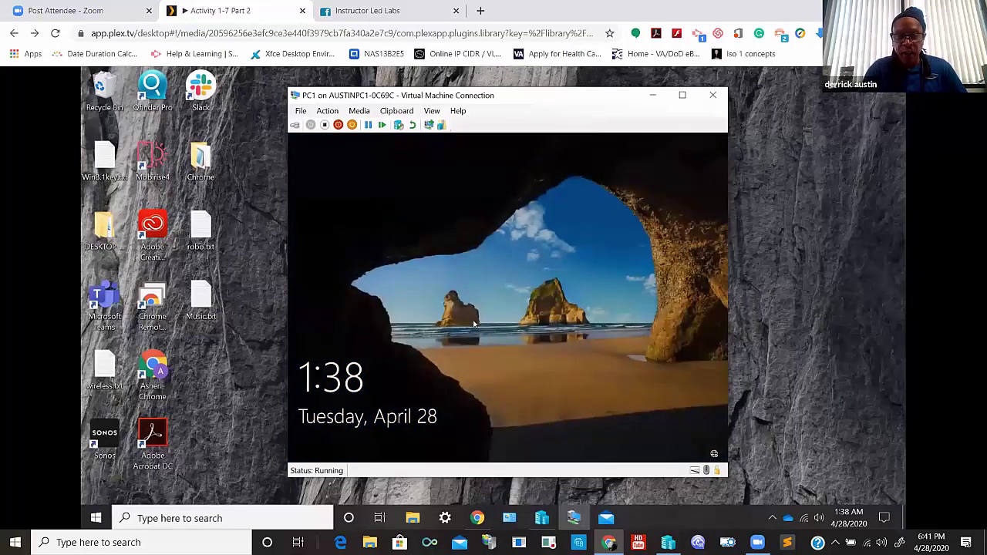
- Dismiss PC1's lock screen and sign in to the Admin account with its password
click(526, 299)
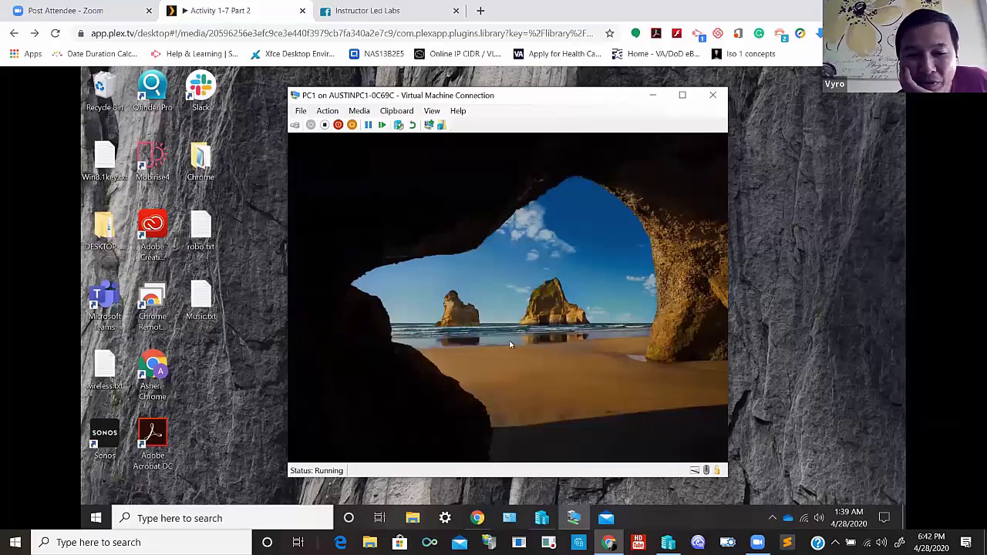
click(509, 345)
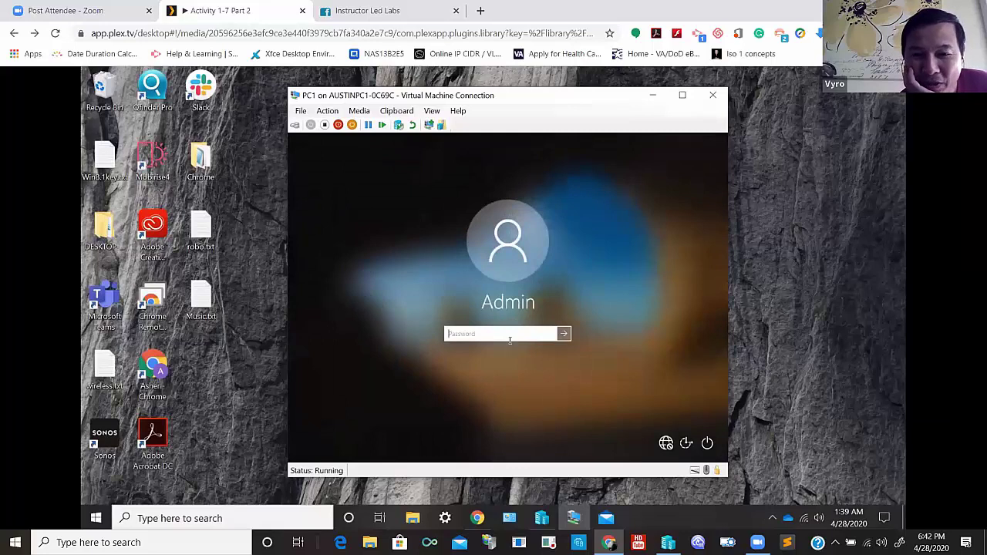
text(••••••••)
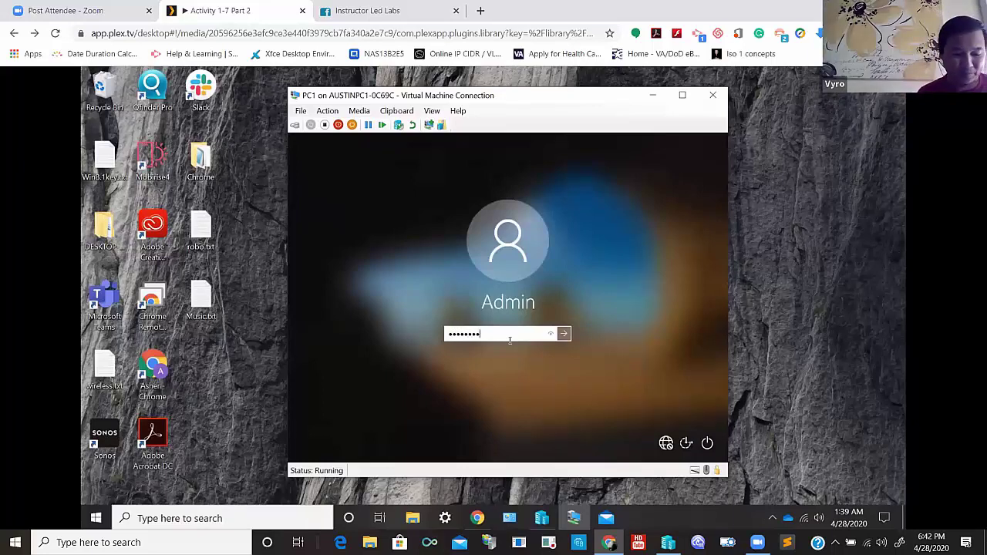
key(Return)
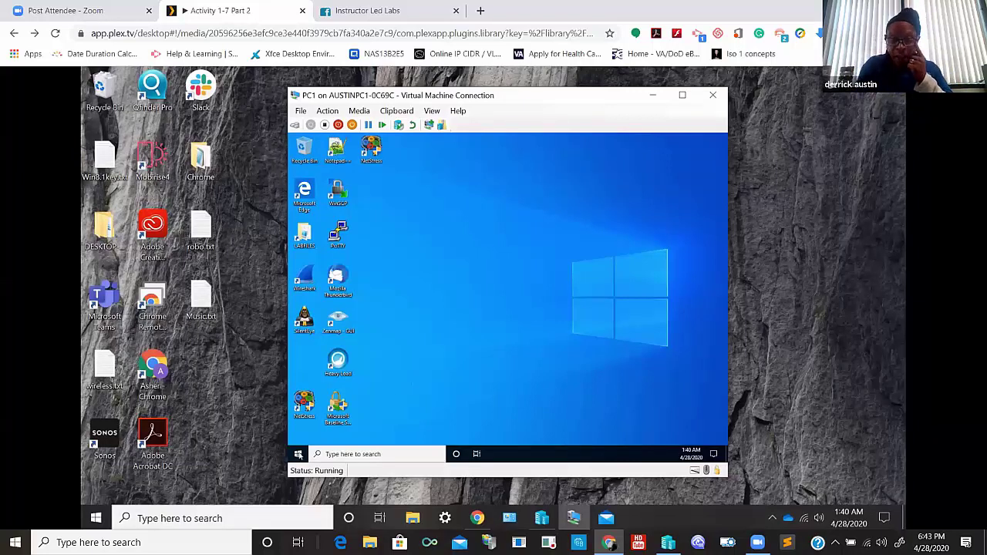
- Open Disk Management from the Start context menu, then pause at 7:10 on the Disk 1/Disk 2 initialize prompt
right_click(299, 455)
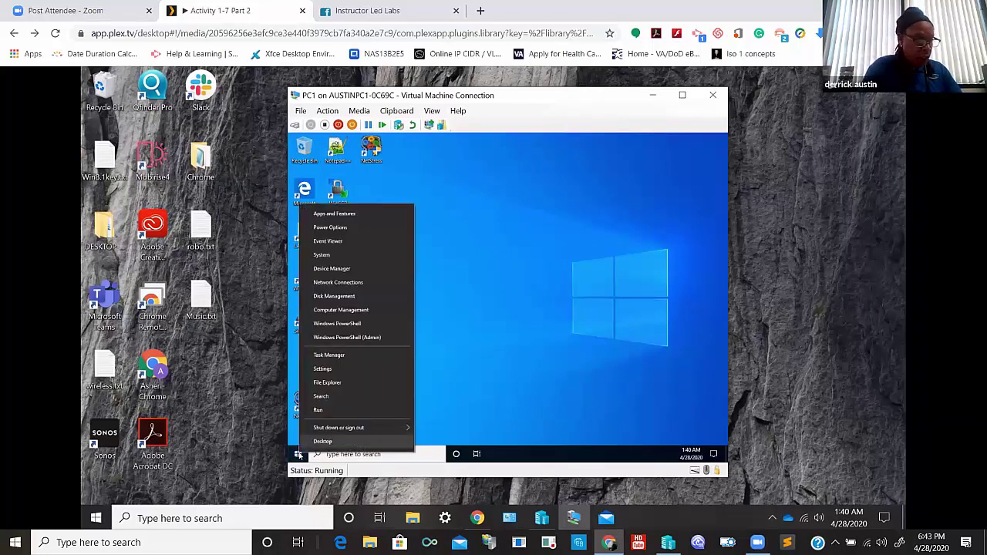
click(342, 297)
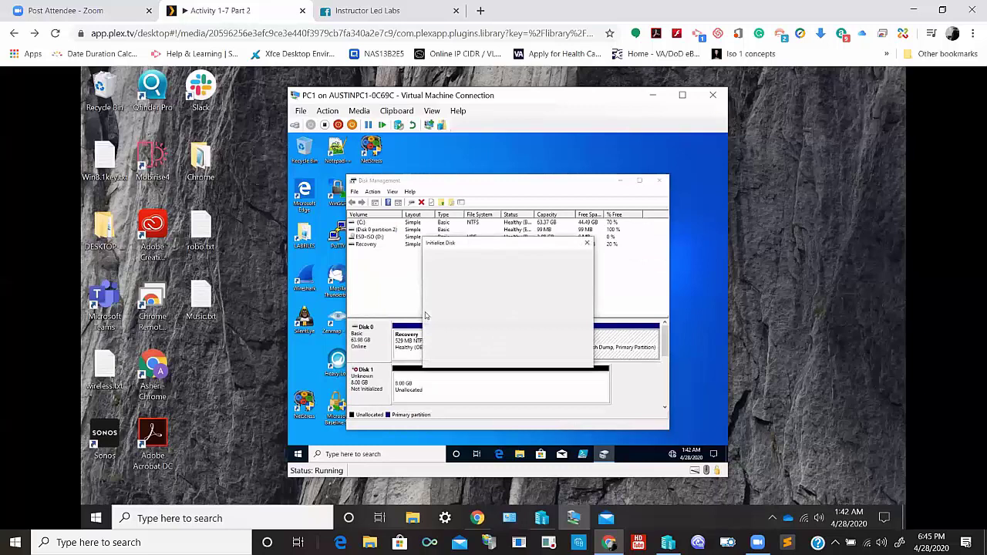
mouse_move(523, 495)
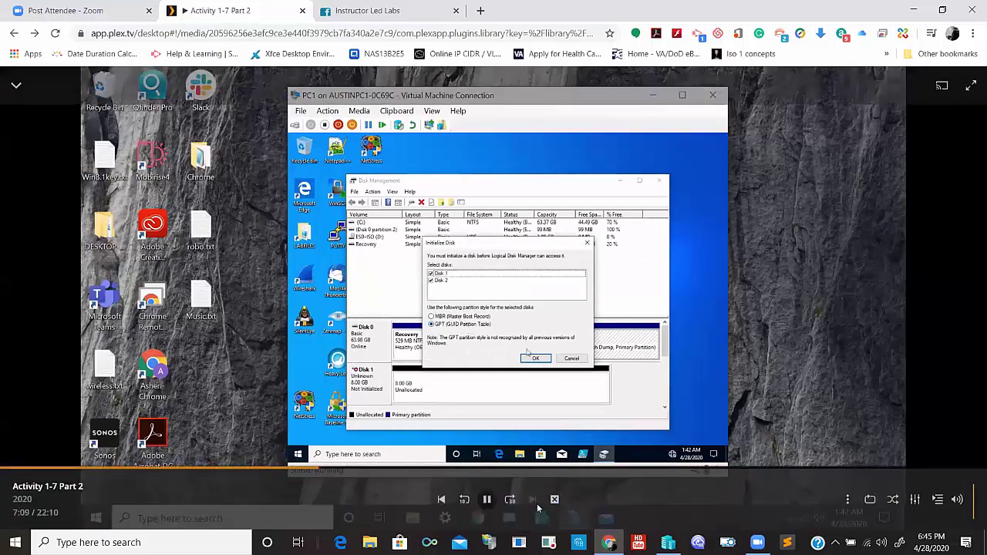
click(486, 500)
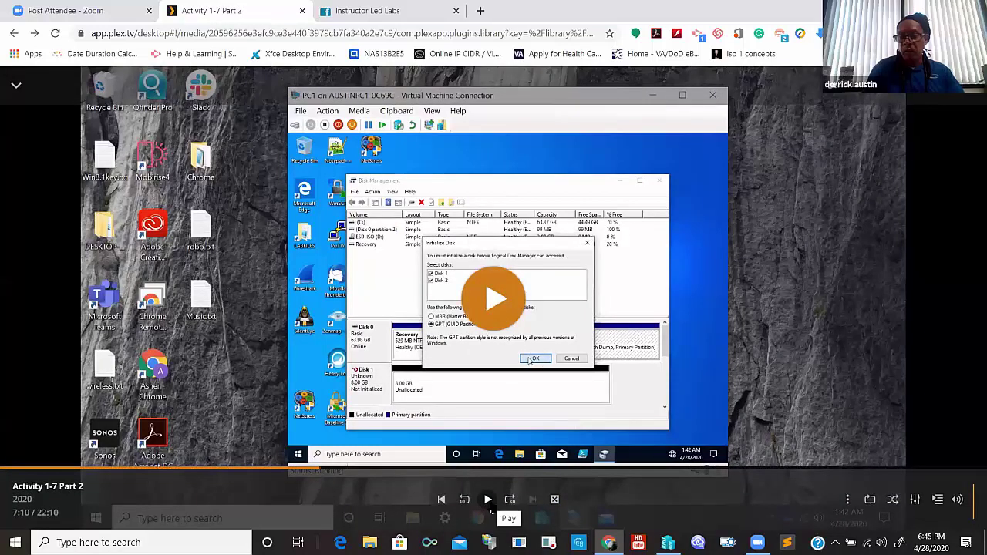
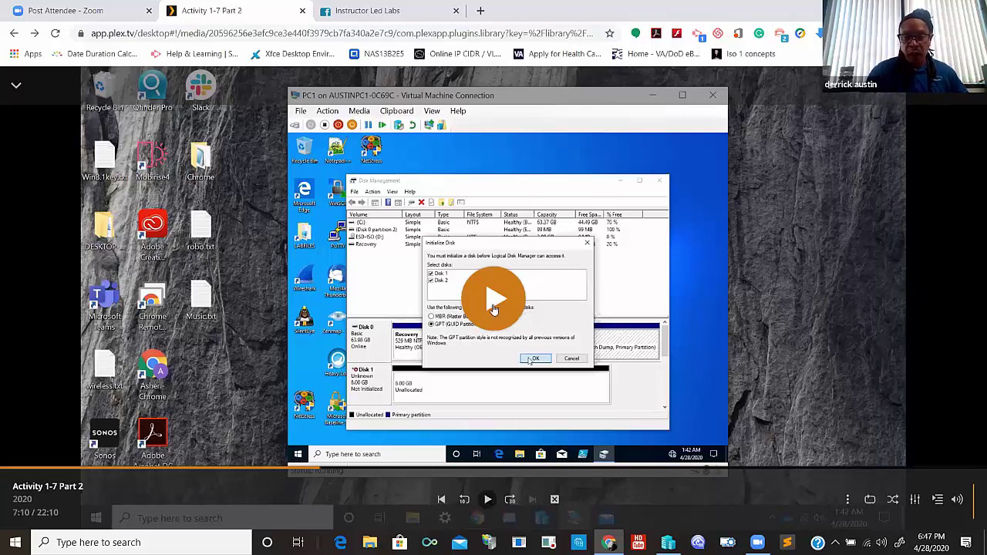
- Resume the lesson video so Initialize Disk closes via OK with GPT selected
click(495, 311)
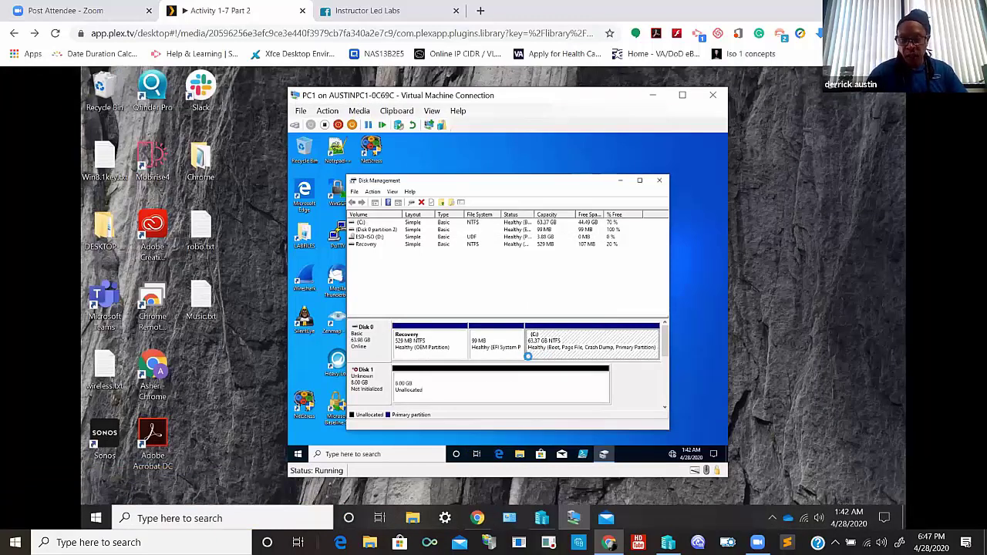
- Let the lesson video play through the disk setup to Local Disk (C:) in File Explorer
mouse_move(502, 386)
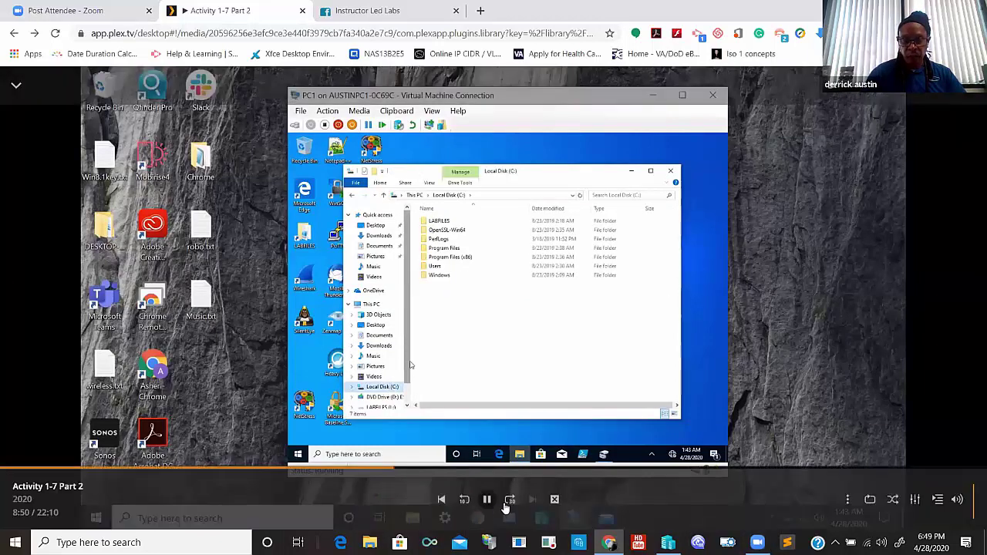
- Pause, then resume the lesson until searching CMD shows Command Prompt as the best match
click(488, 500)
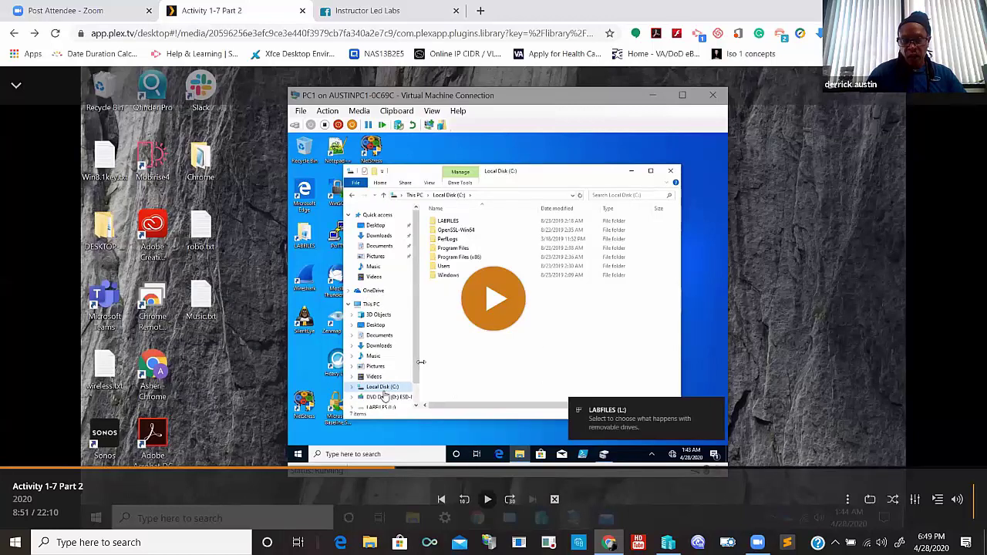
click(495, 301)
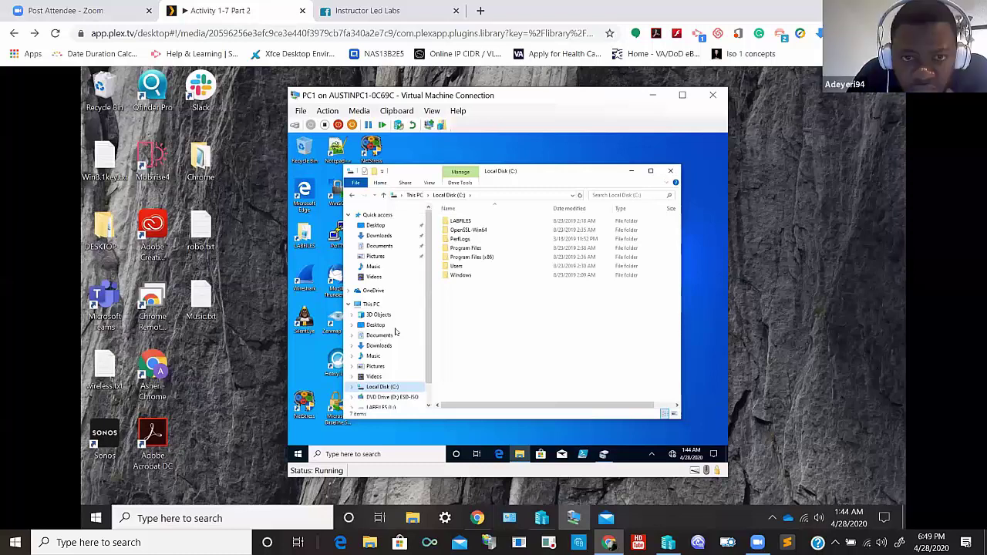
mouse_move(382, 407)
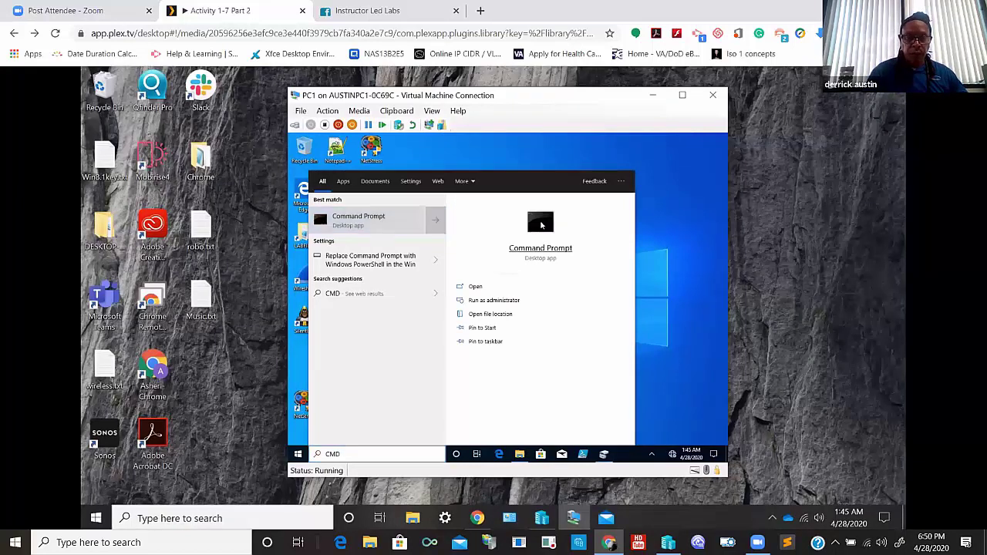
- Pause the lesson on the VM's plain desktop once the CMD search closes
mouse_move(478, 442)
click(489, 506)
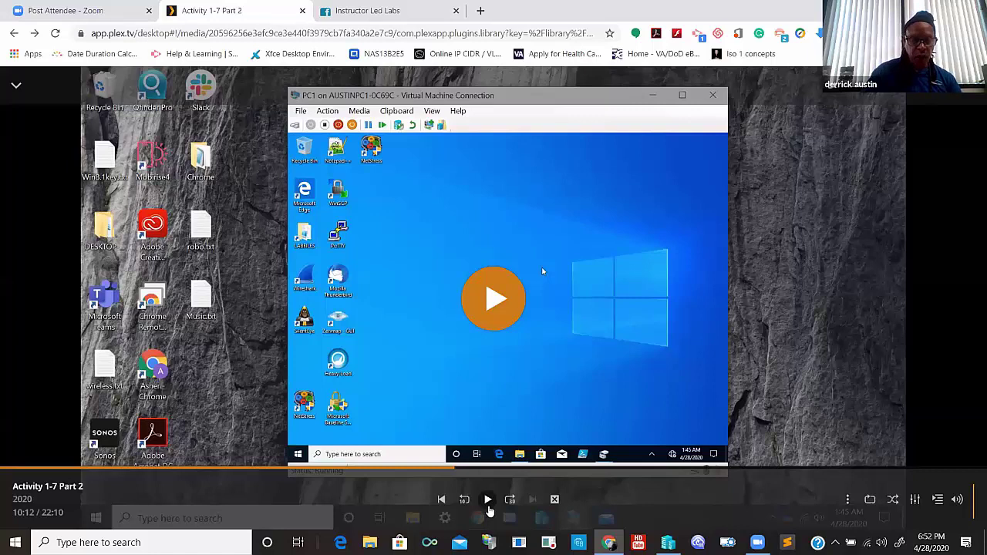
- Play the lesson until Command Prompt lists the dir /? help switches, then pause it
click(490, 300)
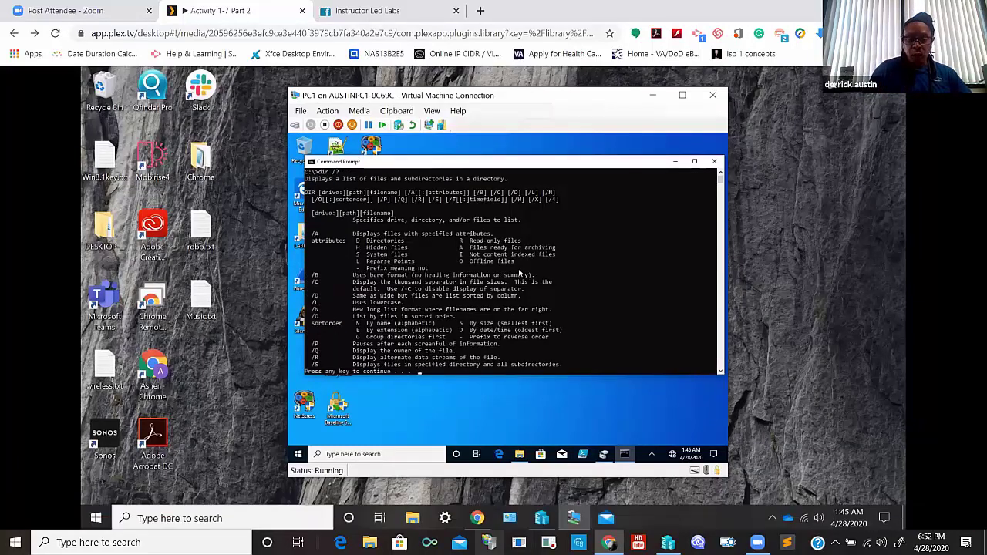
click(486, 503)
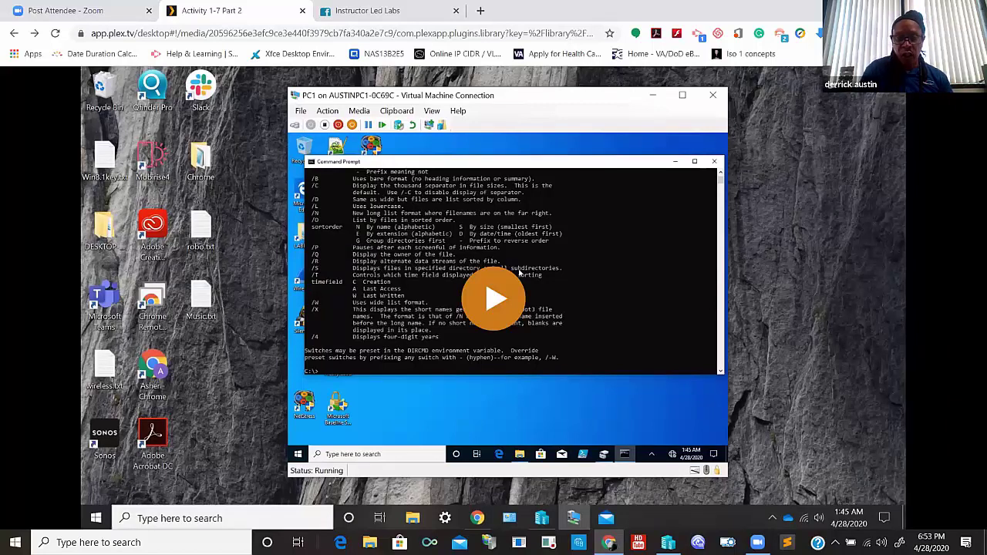
mouse_move(493, 301)
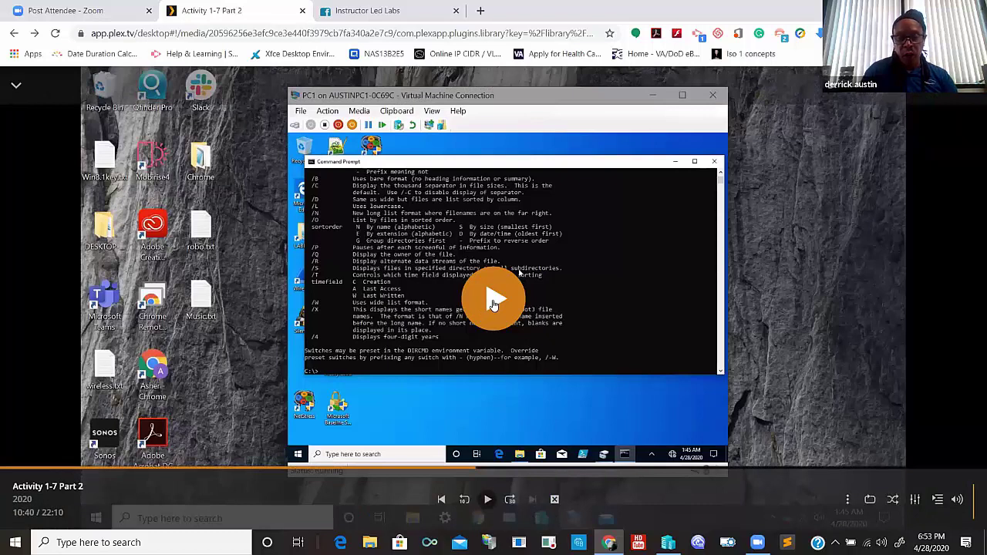
- Play the lesson through dir /a:hs listing C:\ hidden system files, then pause
click(494, 302)
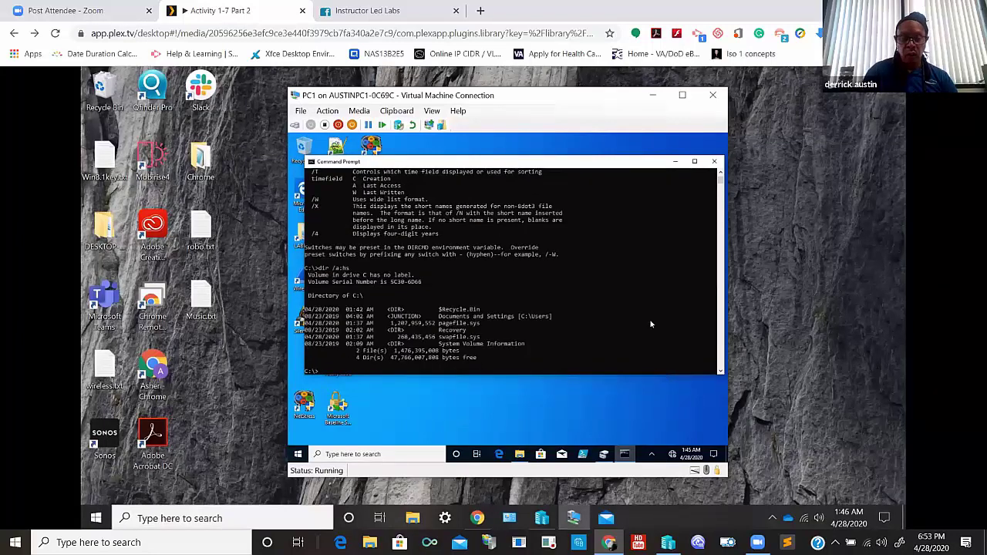
click(487, 500)
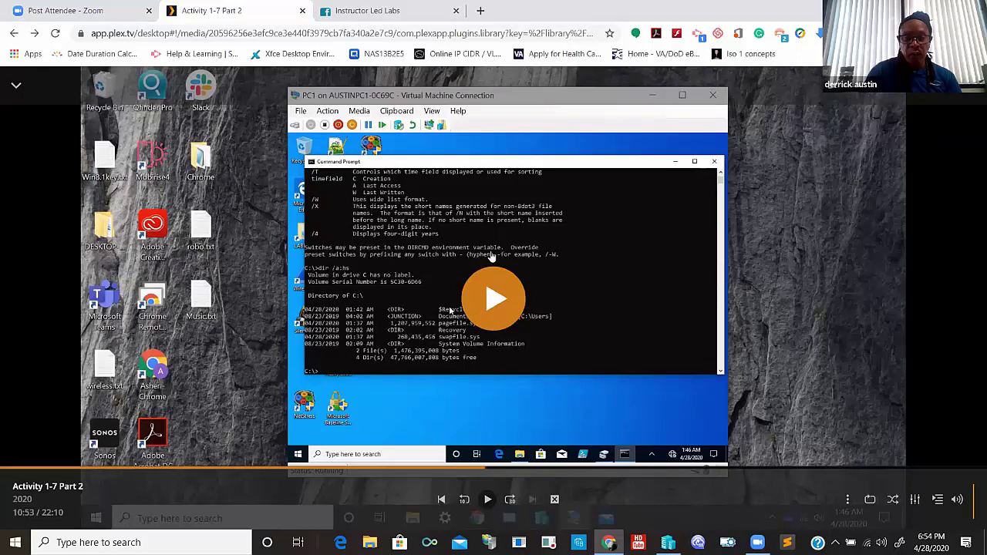
- Play the lesson through the copy of c:\labfiles\* to L:, which fails with 0 files copied
click(497, 312)
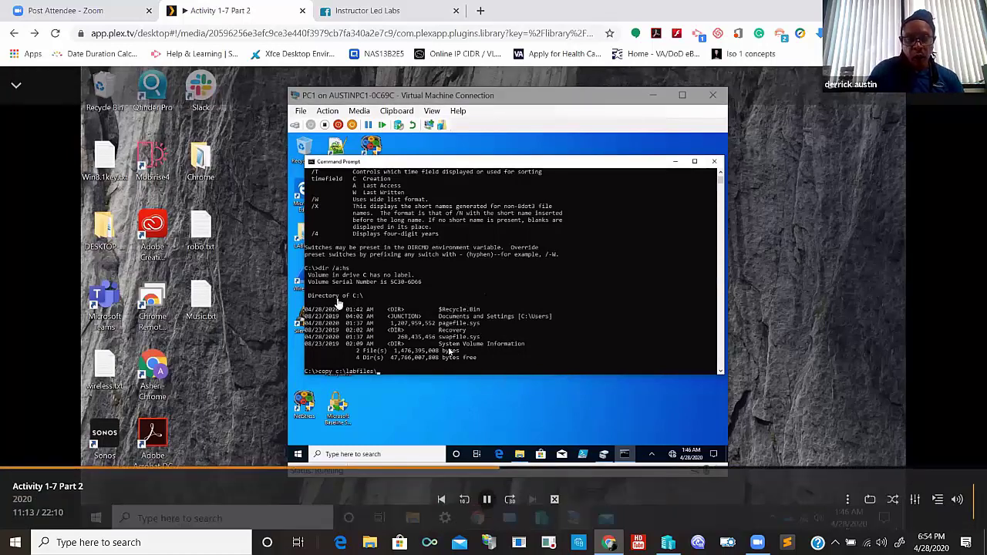
click(487, 499)
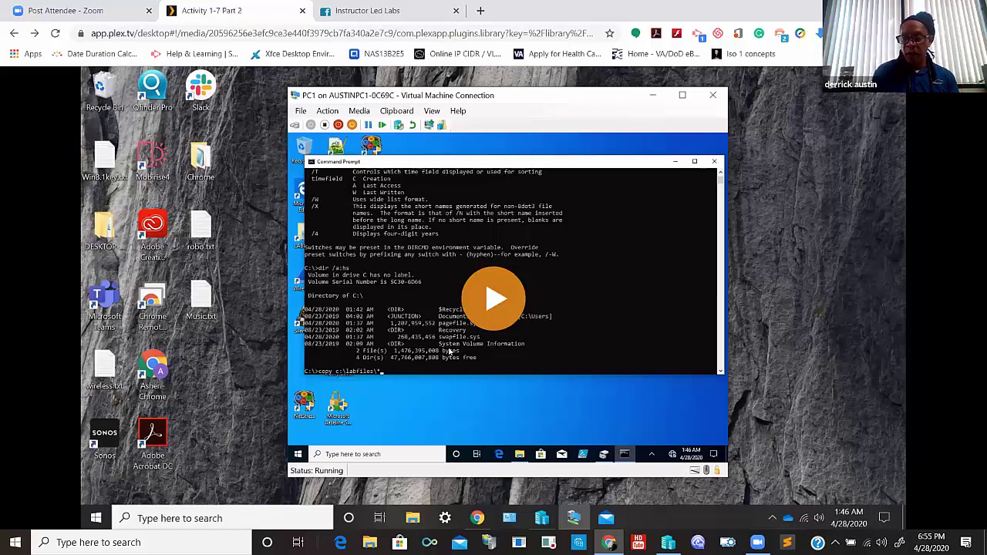
mouse_move(500, 328)
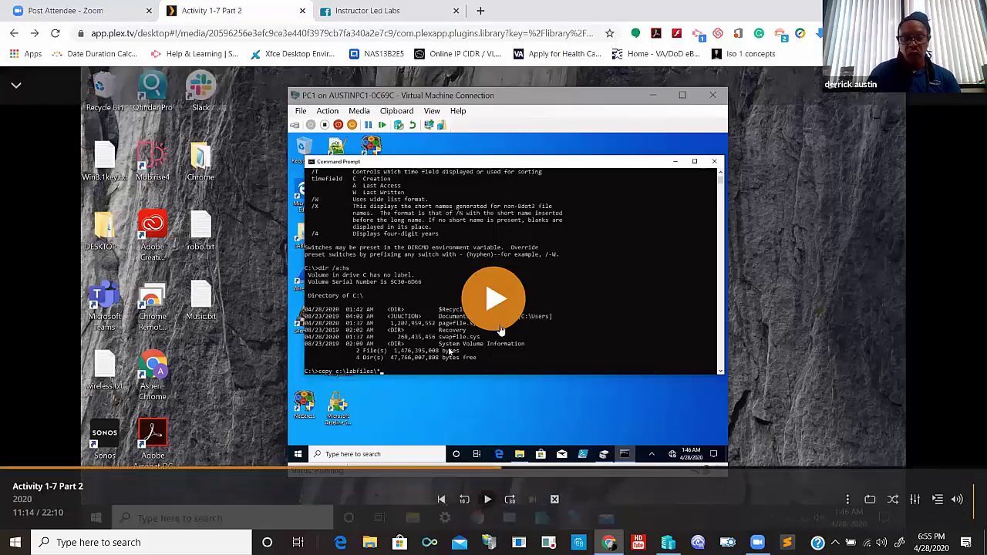
click(495, 306)
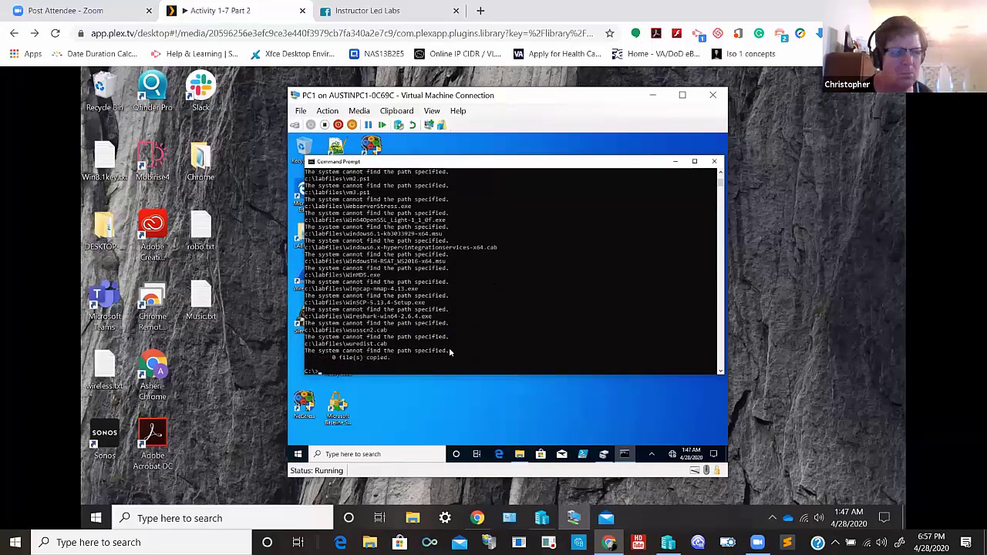
- Confirm in File Explorer that the LABFILES (L:) drive is empty, then minimize it
click(521, 455)
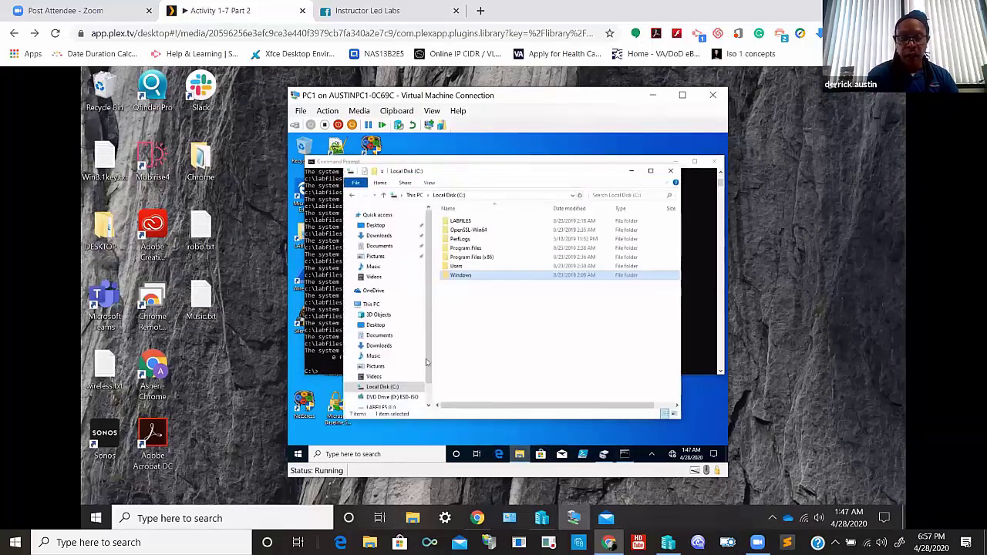
scroll(432, 366, down, 1)
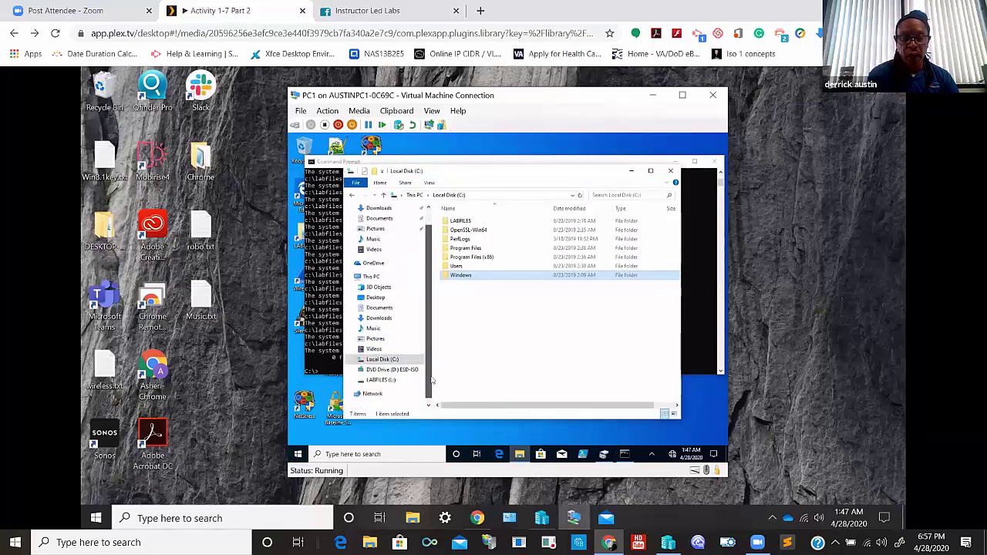
click(381, 379)
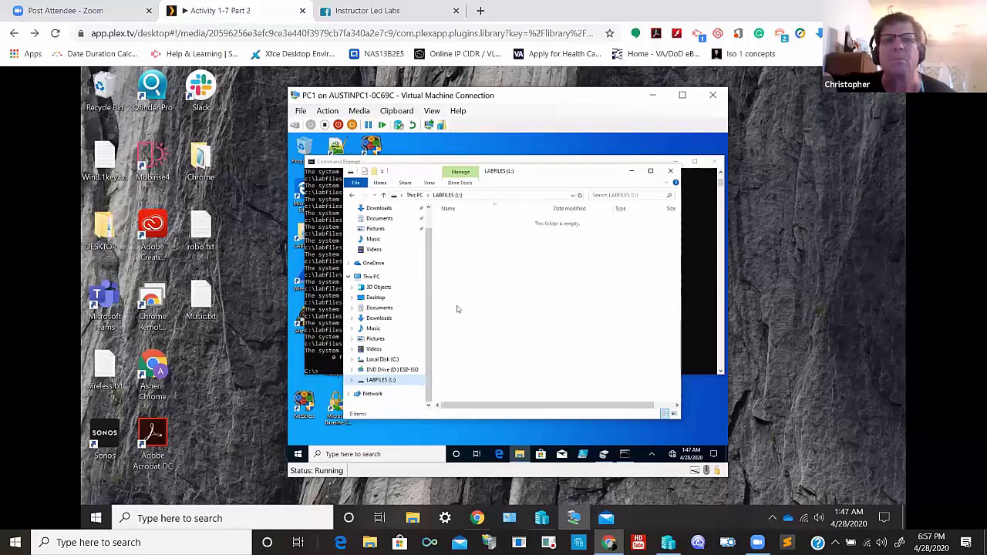
click(632, 171)
- Rerun the previous copy command with the destination changed to L:\DATA
key(Up)
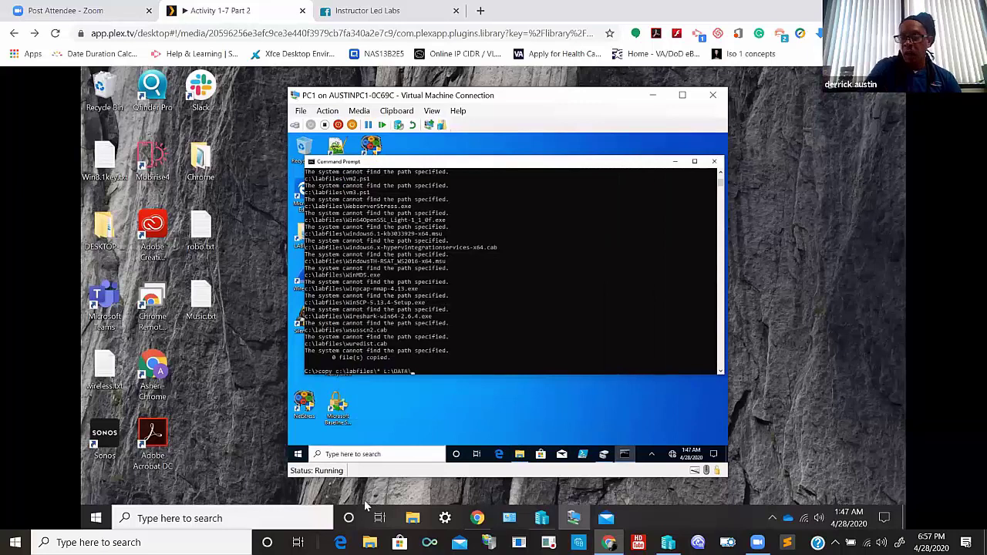
key(BackSpace)
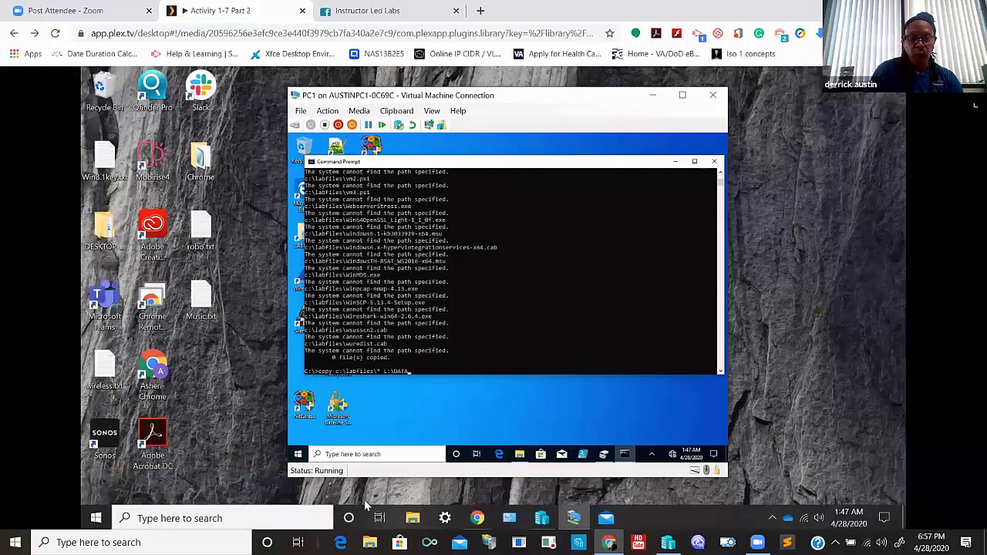
key(Return)
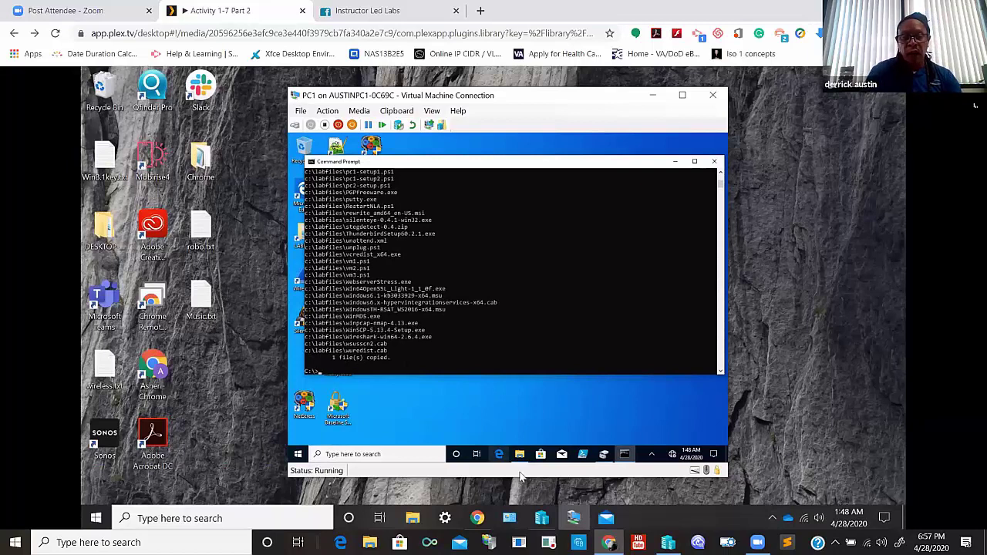
- Open the new DATA file on LABFILES (L:) with Edit with Notepad++
click(520, 454)
click(457, 222)
double_click(457, 223)
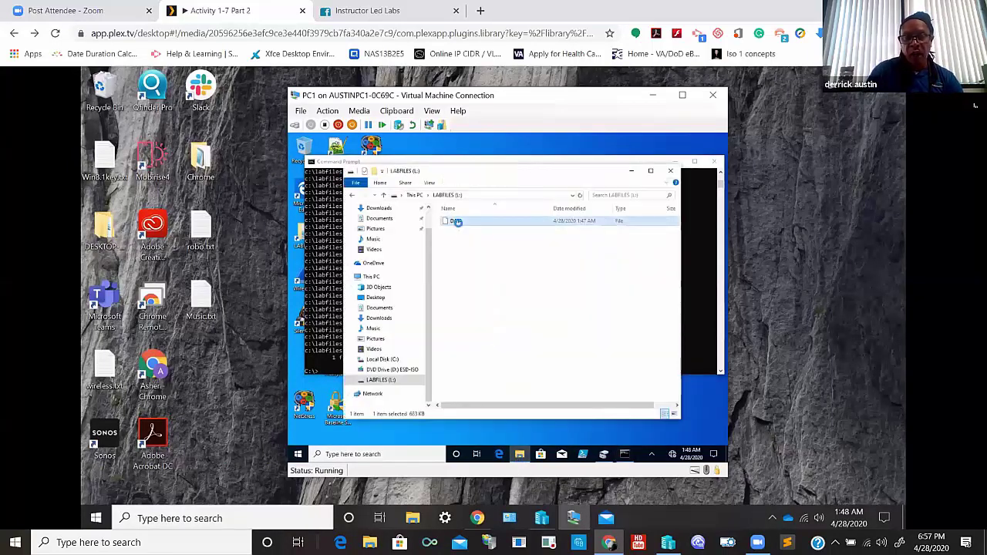
right_click(457, 222)
mouse_move(795, 465)
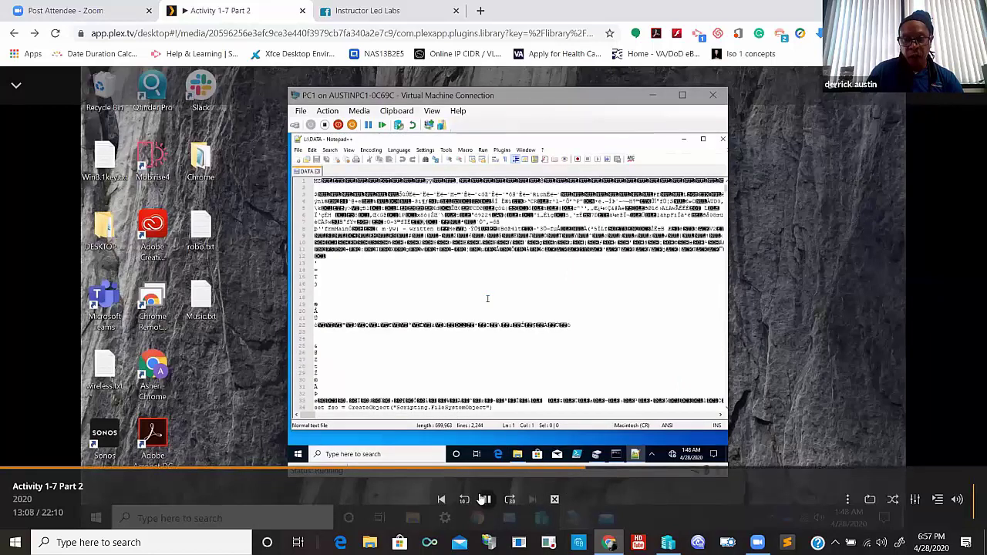
- Pause the lesson on Notepad++ showing L:\DATA's 2,244 lines of garbled content
click(486, 499)
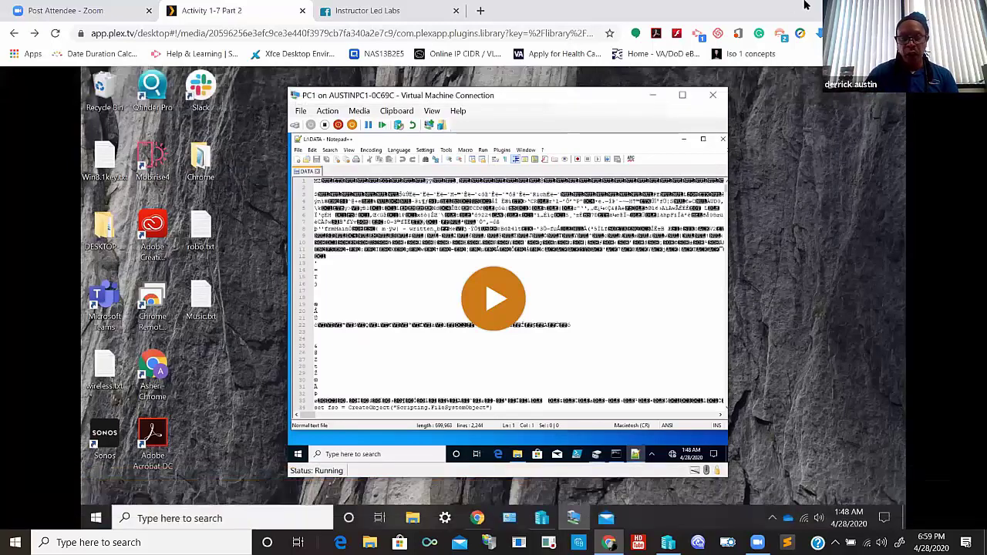
- Resume the lesson video and run xcopy to copy the lab files into L:\data\
click(487, 304)
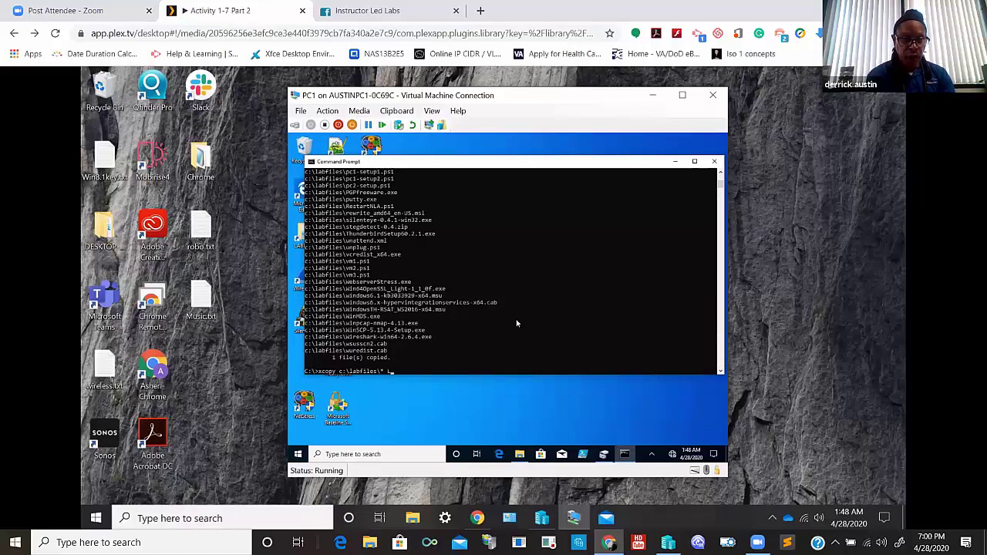
text(:)
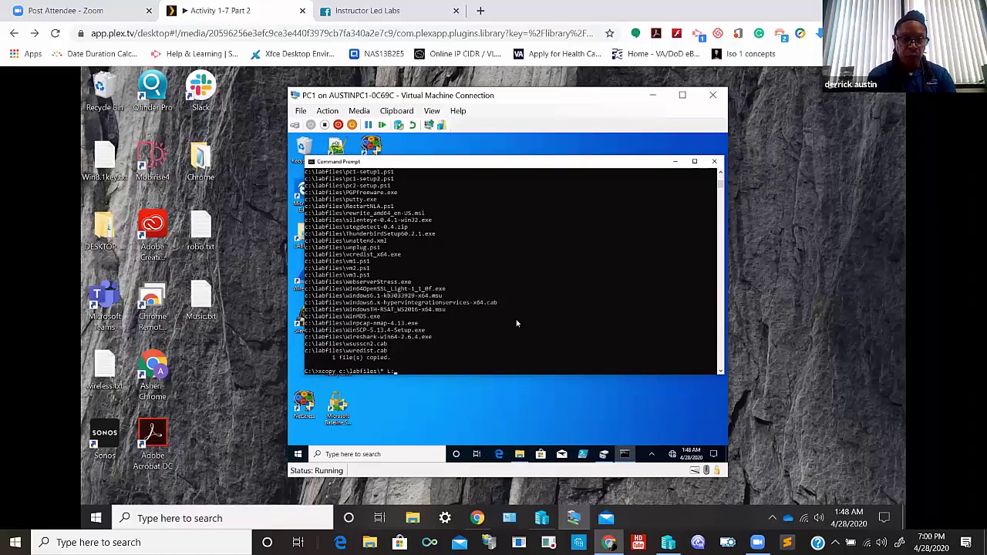
text(\data\)
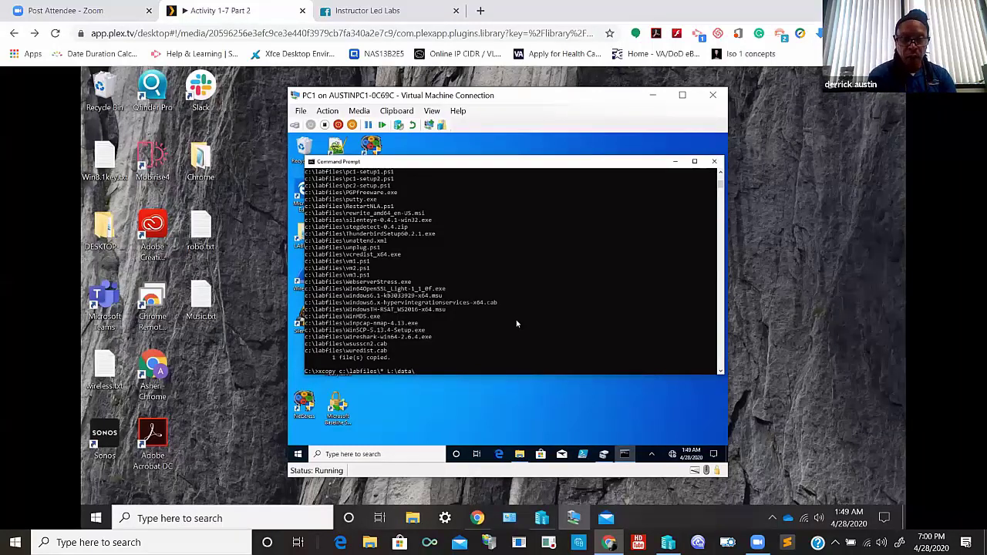
key(Return)
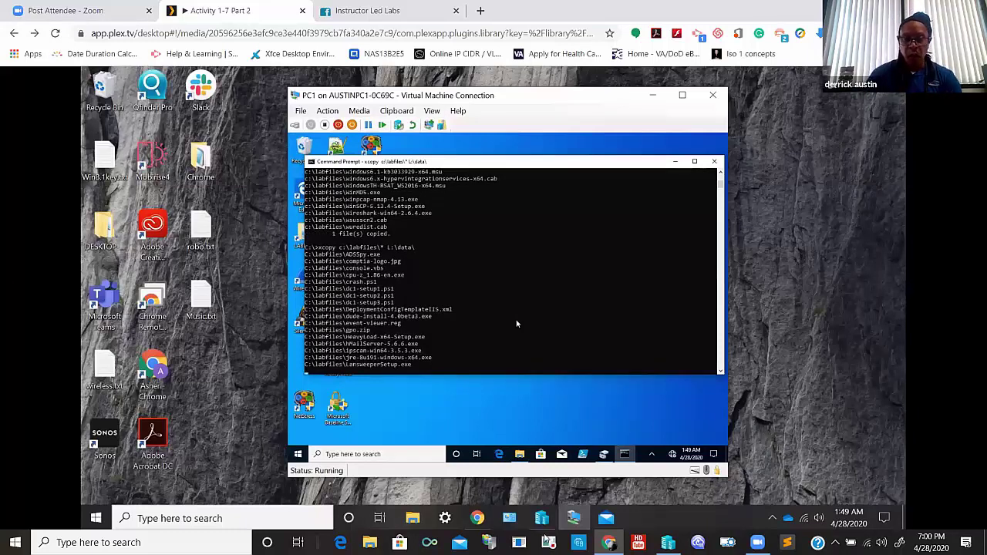
mouse_move(517, 463)
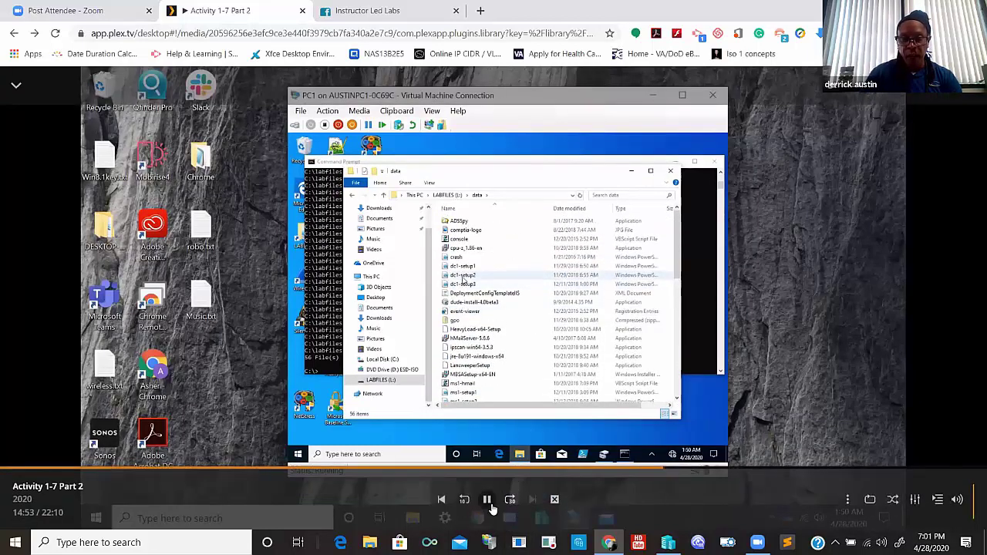
- Pause the video on the data folder listing, then resume it while the recursive copy runs
click(489, 503)
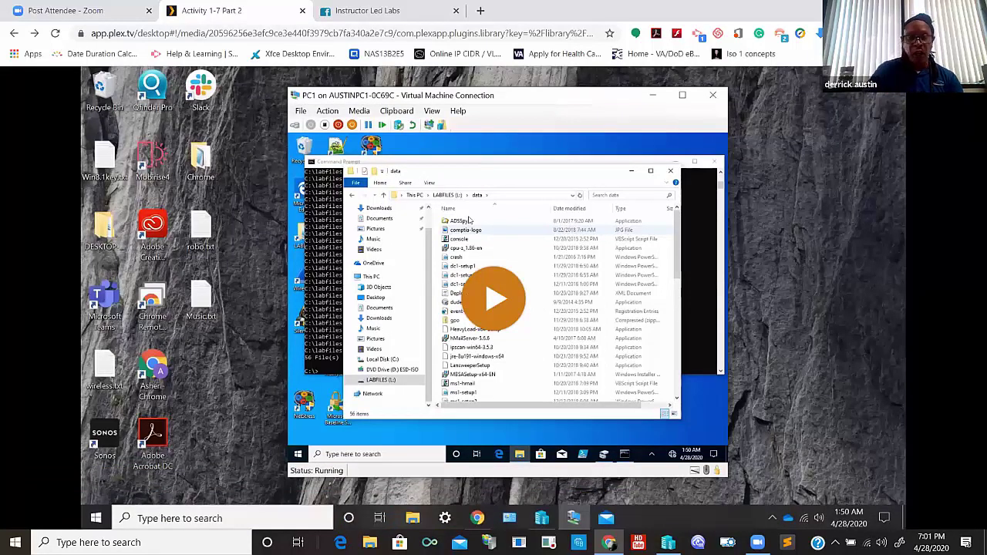
mouse_move(535, 288)
key(space)
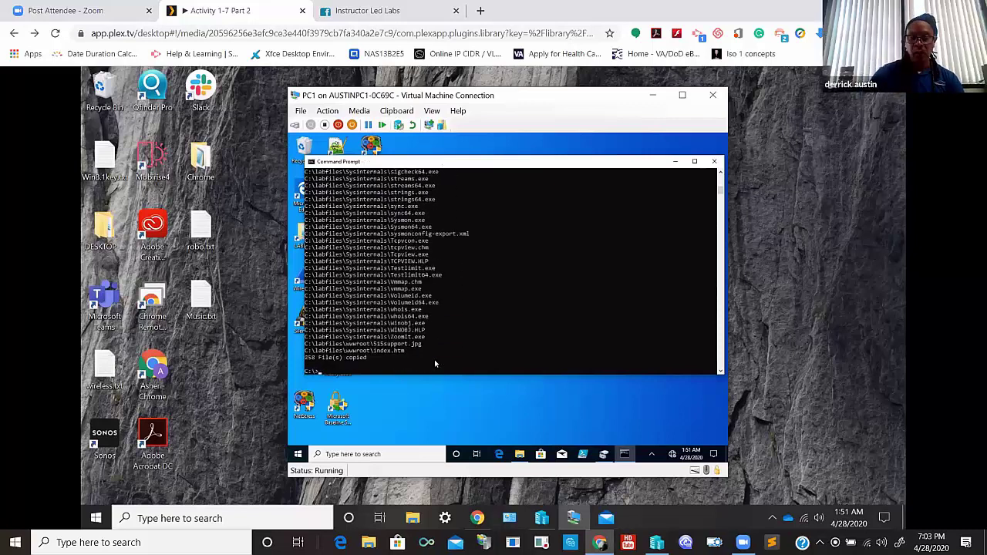
- Pause the video once the xcopy output reports 258 File(s) copied
click(494, 509)
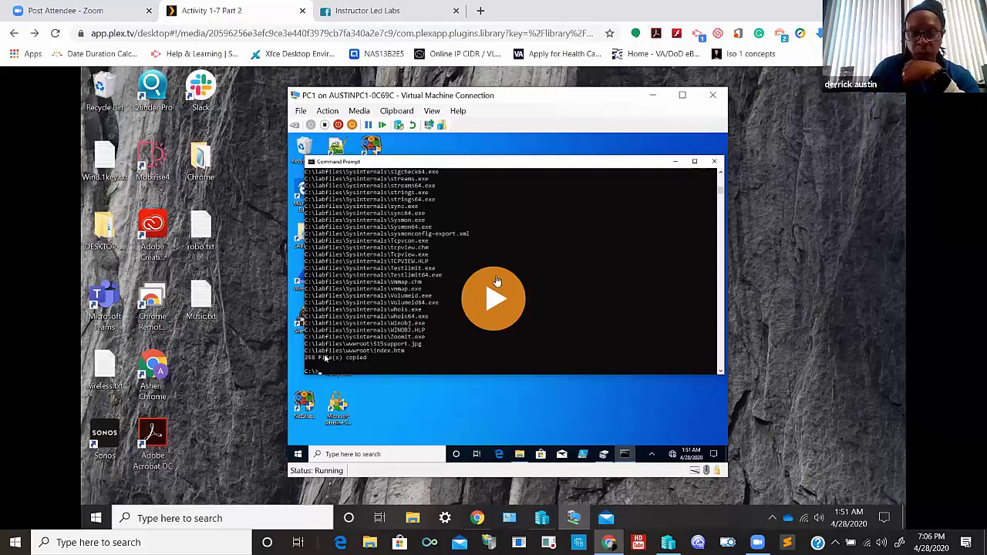
- Resume the video until robo.txt with its two robocopy commands opens in Notepad
mouse_move(490, 309)
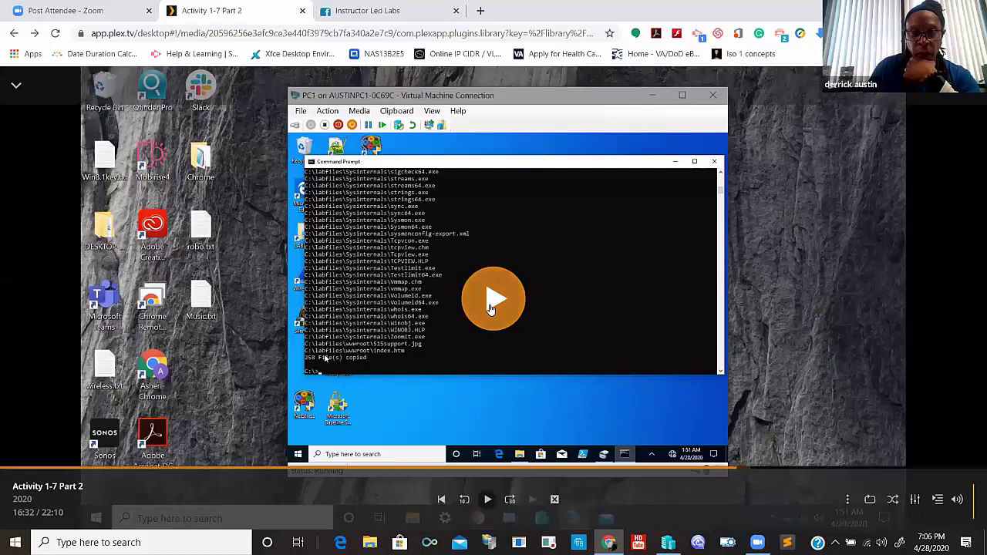
click(490, 308)
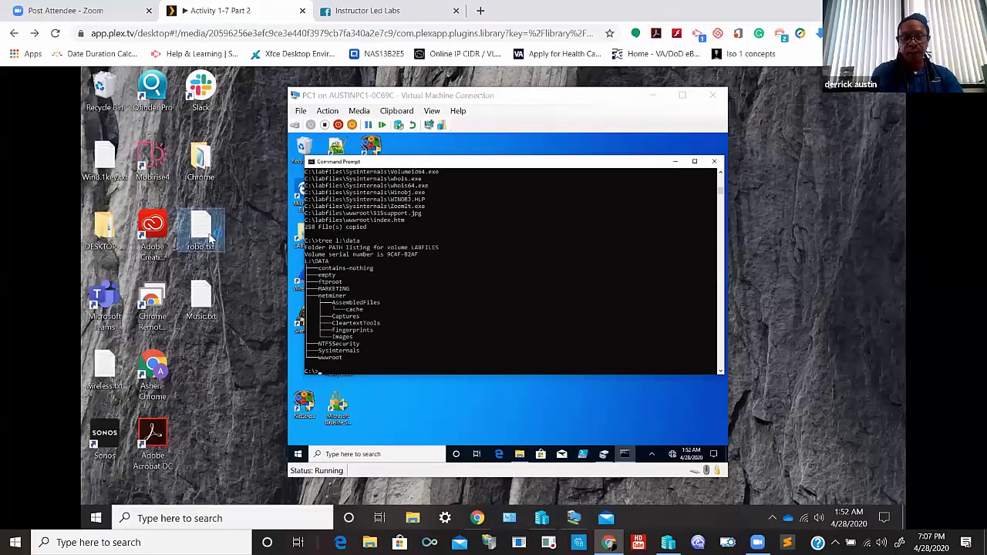
mouse_move(473, 490)
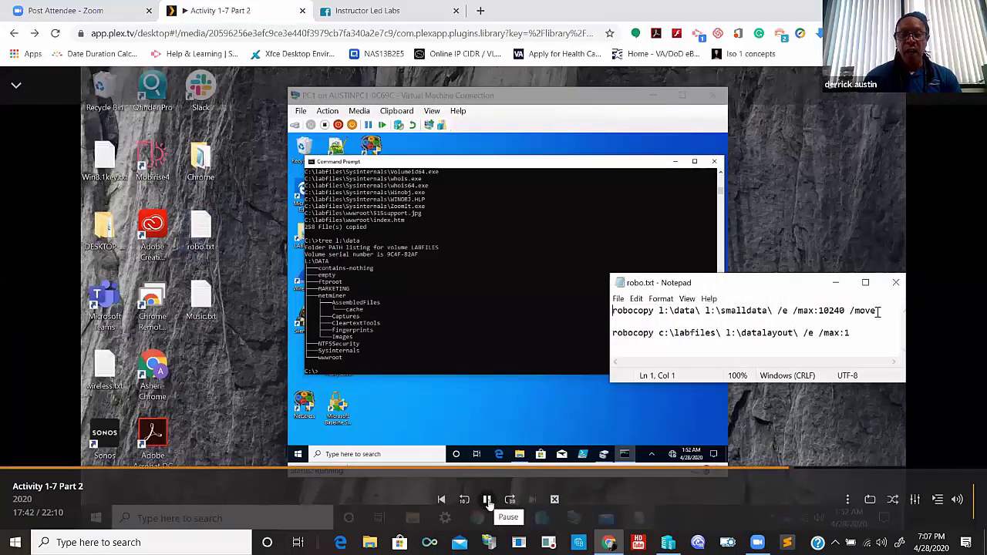
- Pause on the robo.txt notes showing robocopy l:\data\ l:\smalldata\ /e /max:10240 /move
click(487, 500)
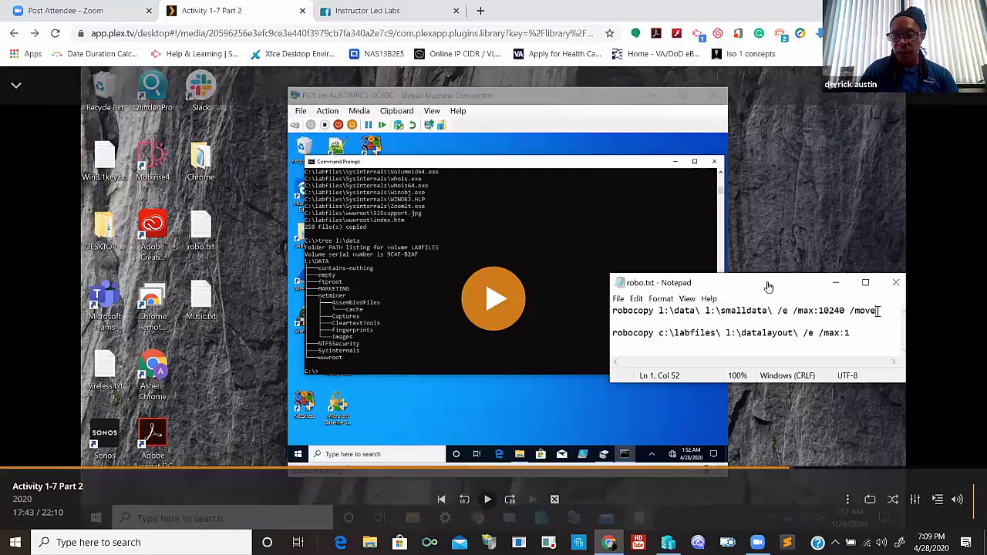
- Resume the video, then pause as robocopy l:\data\ l:\smalldata is typed at the prompt
click(668, 333)
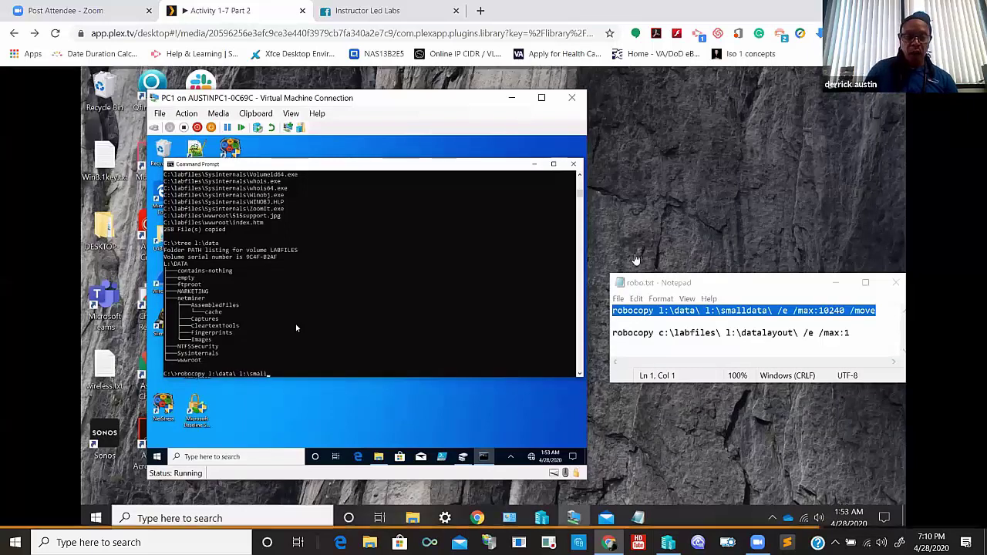
mouse_move(489, 524)
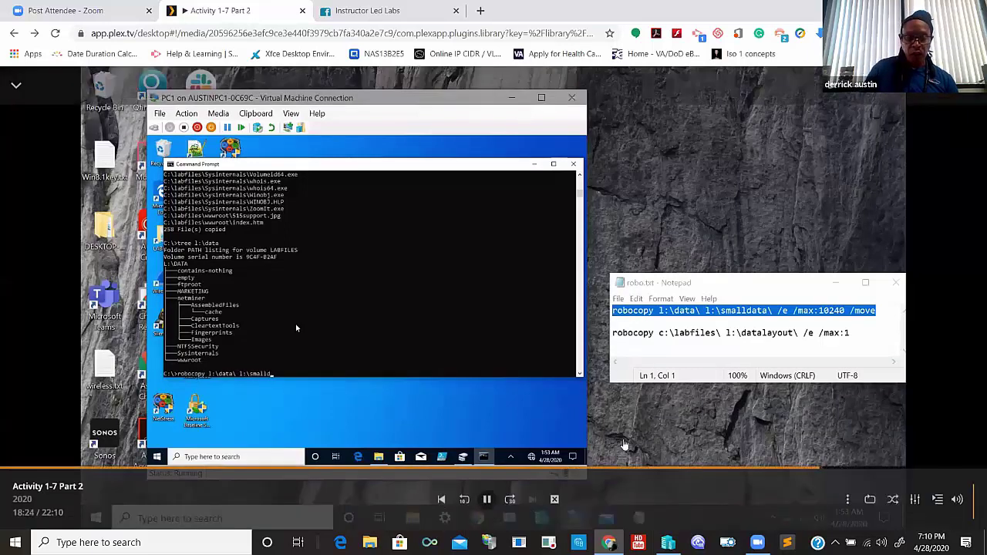
click(488, 500)
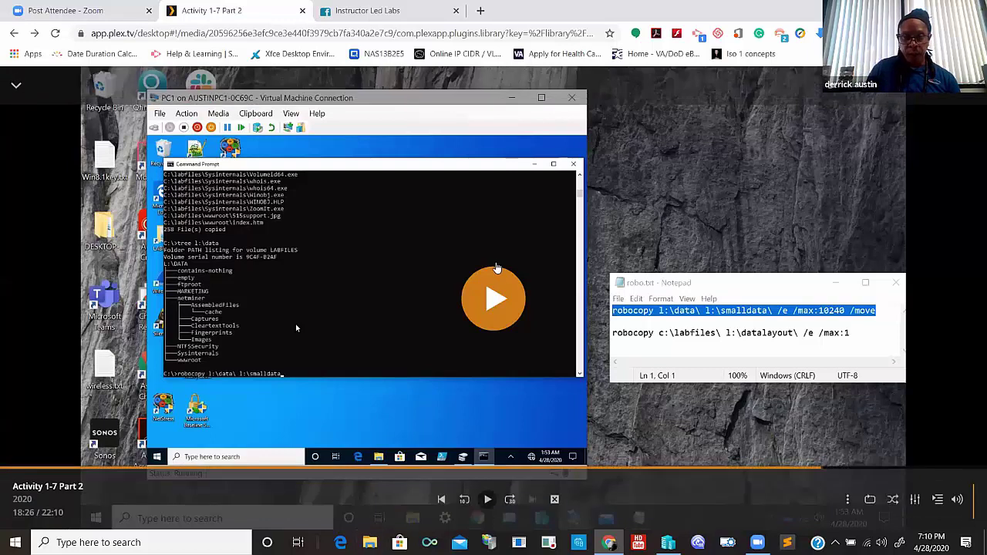
- Resume the video and navigate back from netminer\Images up to the smalldata folder
click(493, 305)
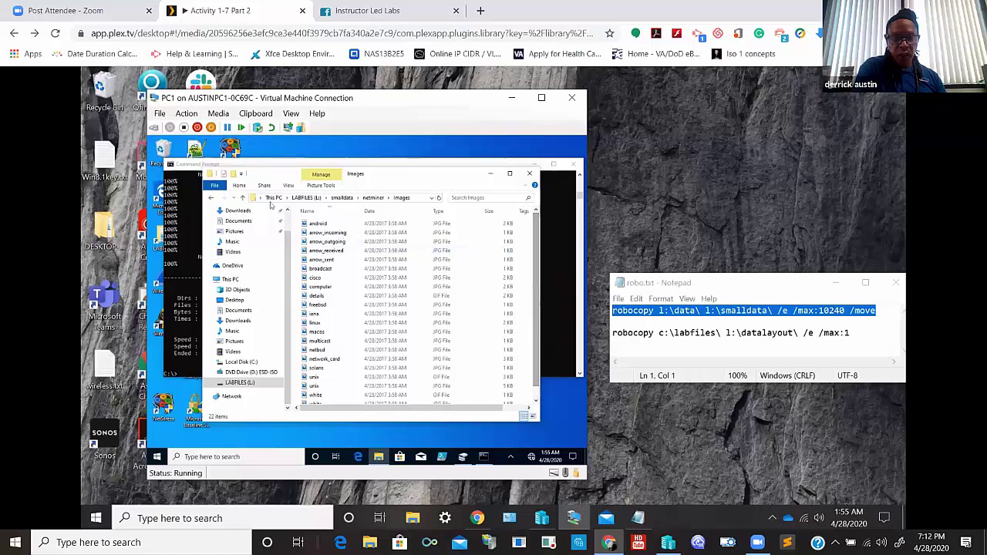
click(211, 198)
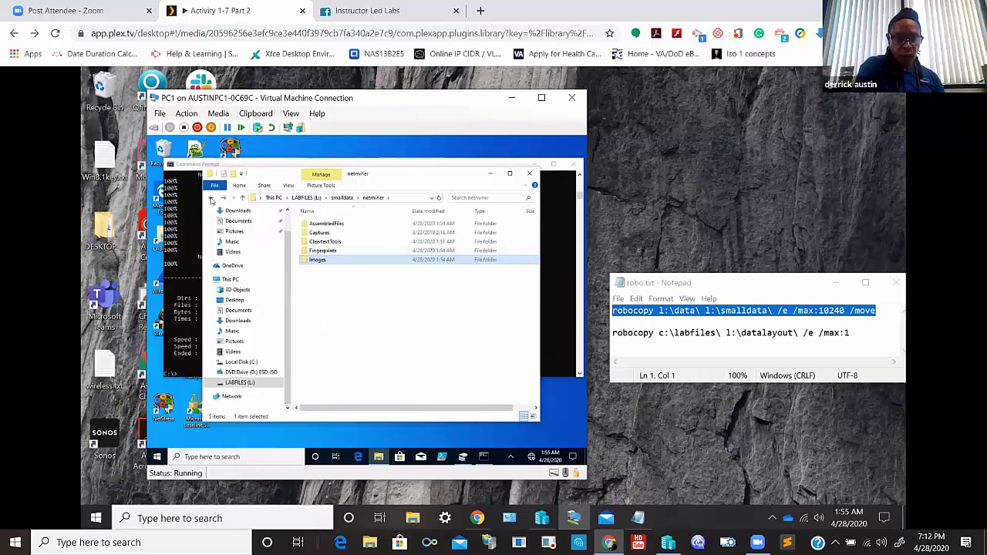
click(211, 198)
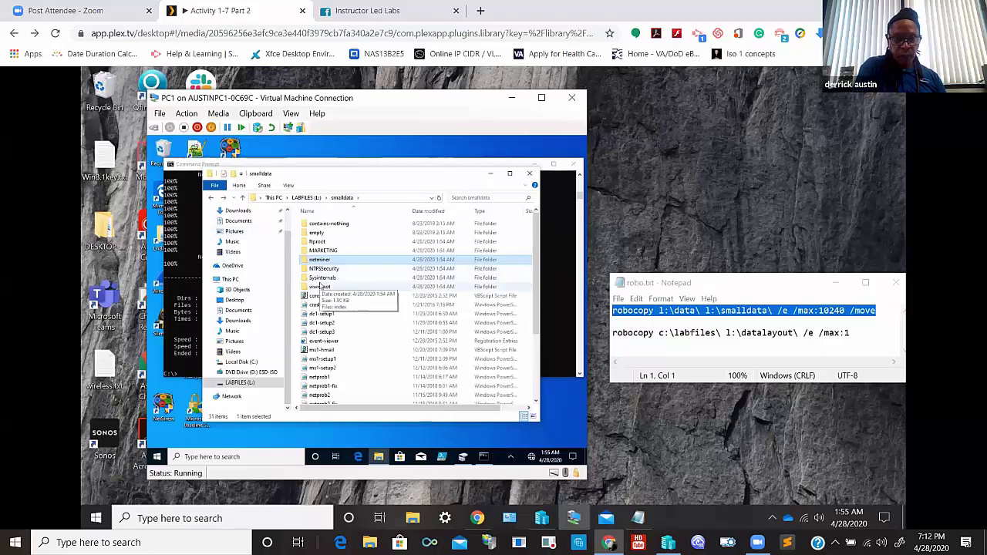
- Inspect the wwwroot folder, then open Sysinternals to check its 11 copied files
double_click(320, 287)
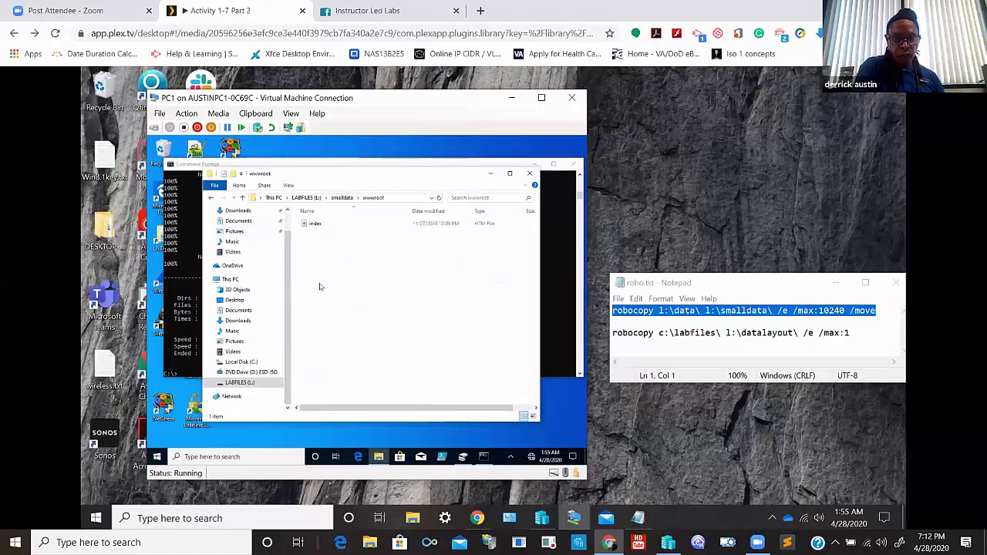
drag(400, 407, 324, 254)
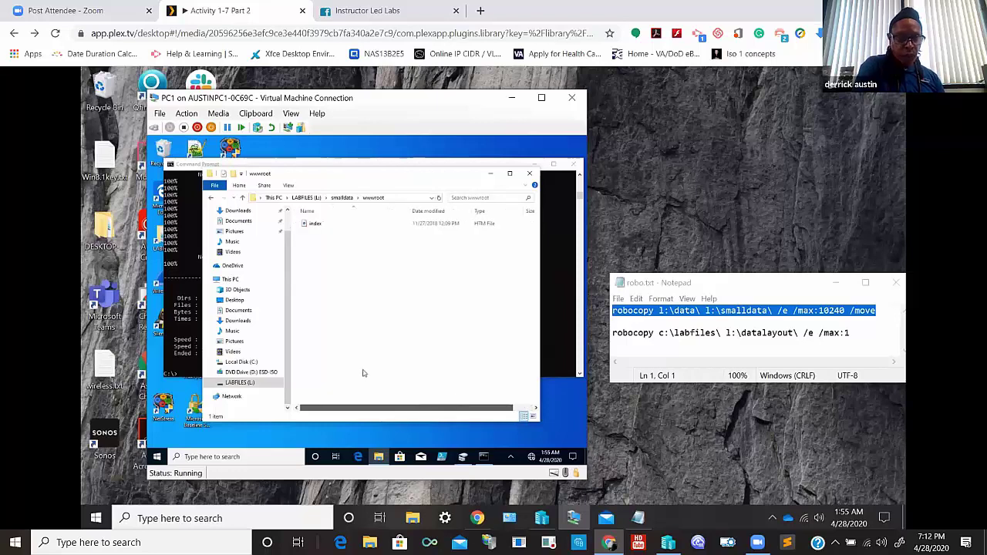
click(211, 199)
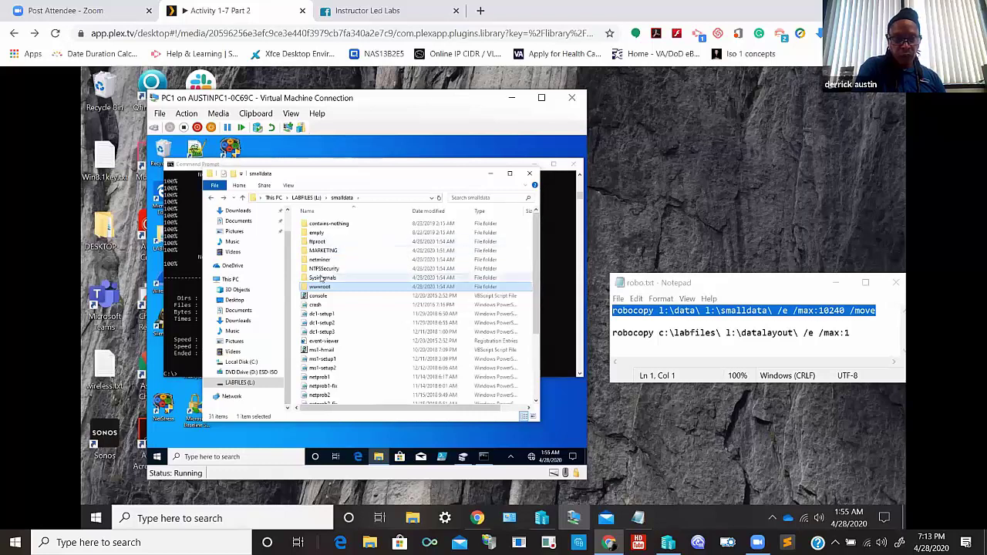
double_click(322, 277)
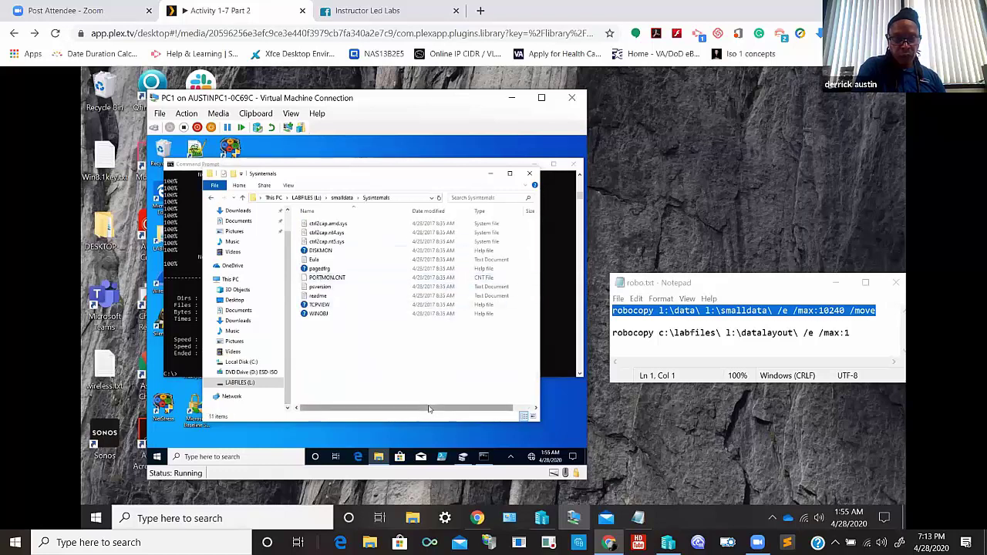
drag(436, 409, 519, 393)
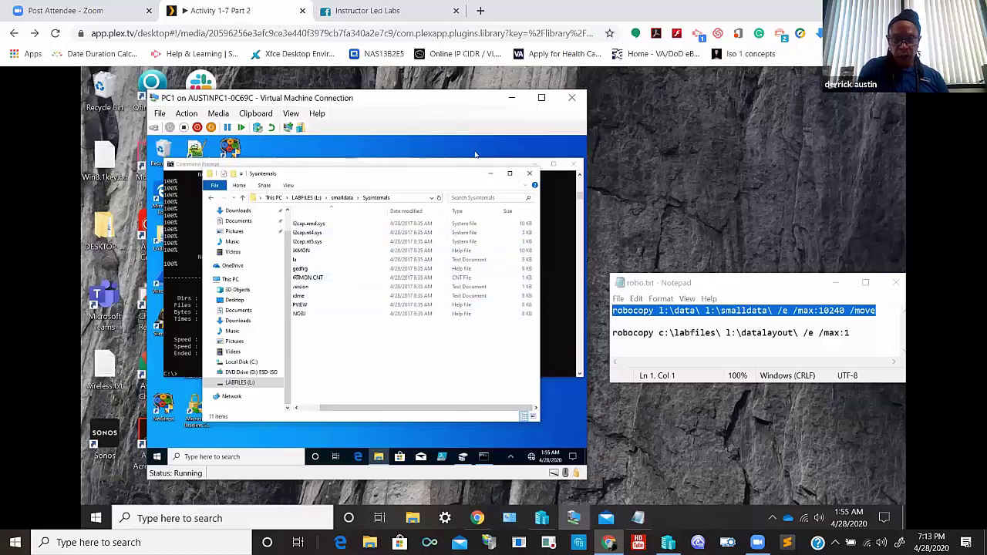
- Minimize Explorer and run the edited command robocopy l:\data\ l:\datalayout\ /e /max:1
click(491, 174)
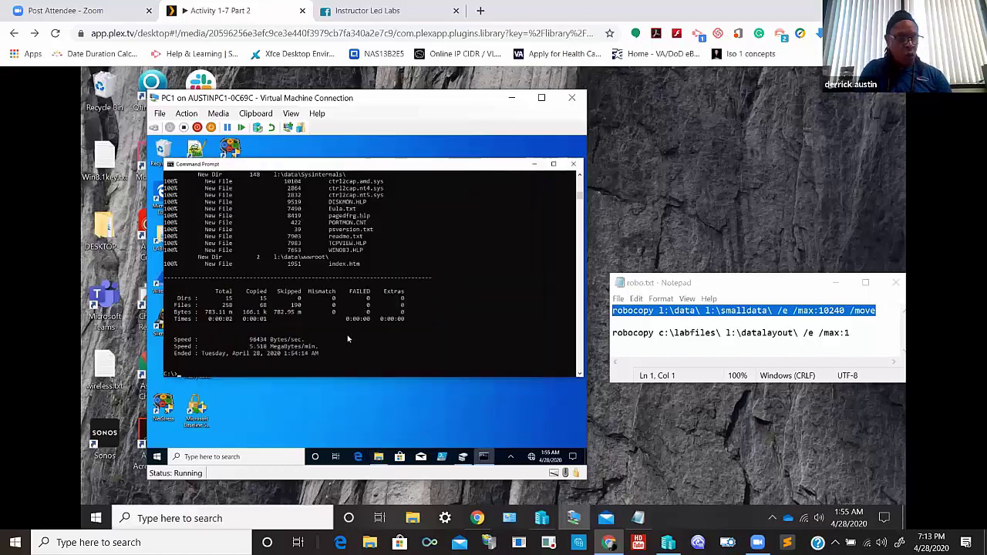
text(robocopy l:\data\ l:\smalldata\ /e /max:10240 /move)
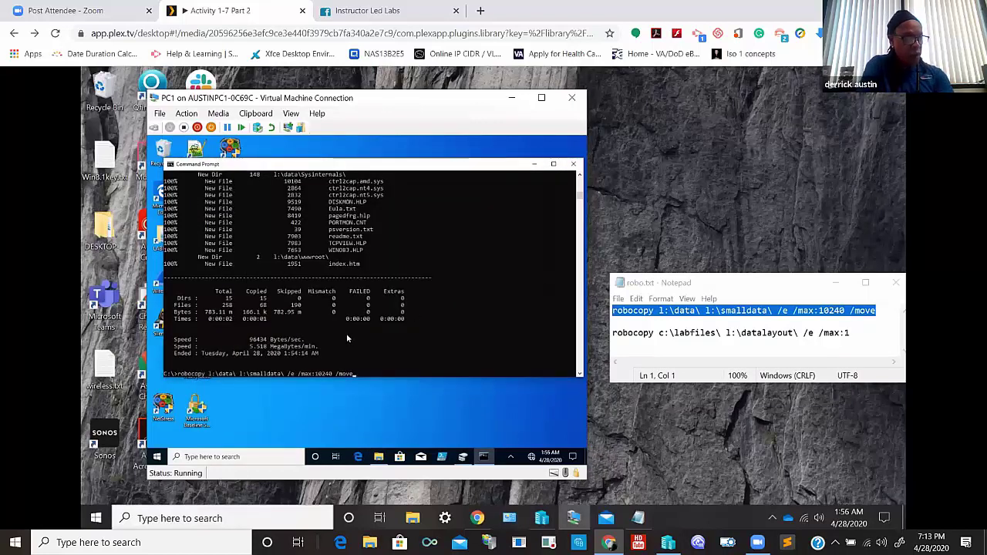
key(BackSpace)
key(BackSpace)
key(BackSpace)
key(BackSpace)
key(BackSpace)
key(BackSpace)
key(BackSpace)
key(BackSpace)
key(BackSpace)
key(BackSpace)
key(BackSpace)
key(BackSpace)
key(BackSpace)
key(BackSpace)
key(BackSpace)
key(BackSpace)
key(BackSpace)
key(BackSpace)
key(BackSpace)
key(BackSpace)
key(BackSpace)
key(BackSpace)
key(BackSpace)
key(BackSpace)
key(BackSpace)
key(BackSpace)
text(data\ l:\datalayout)
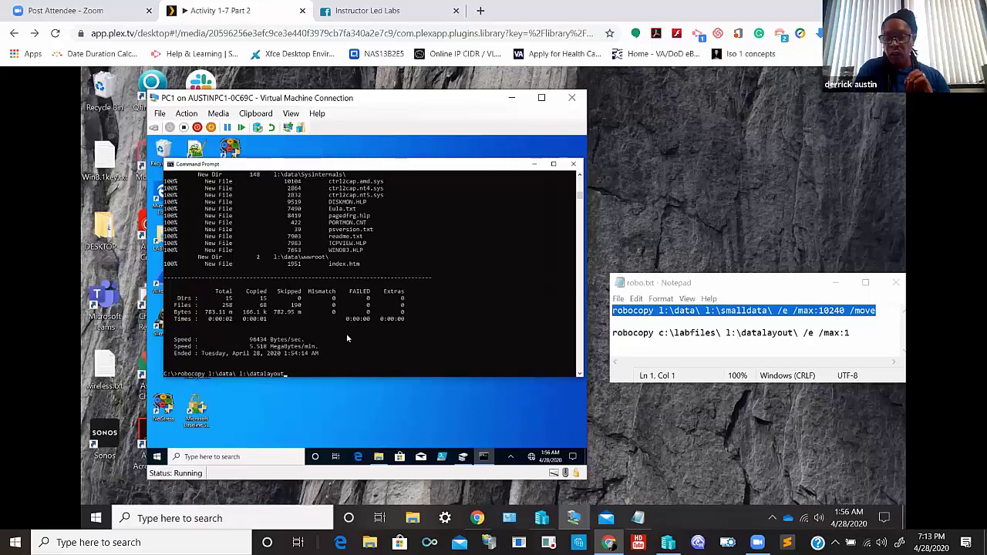
text(\)
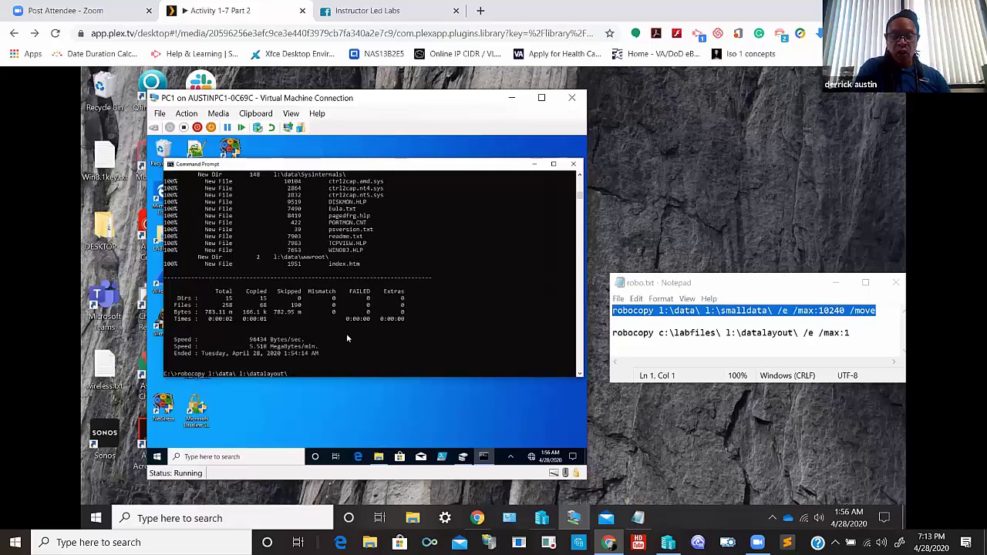
text( /e)
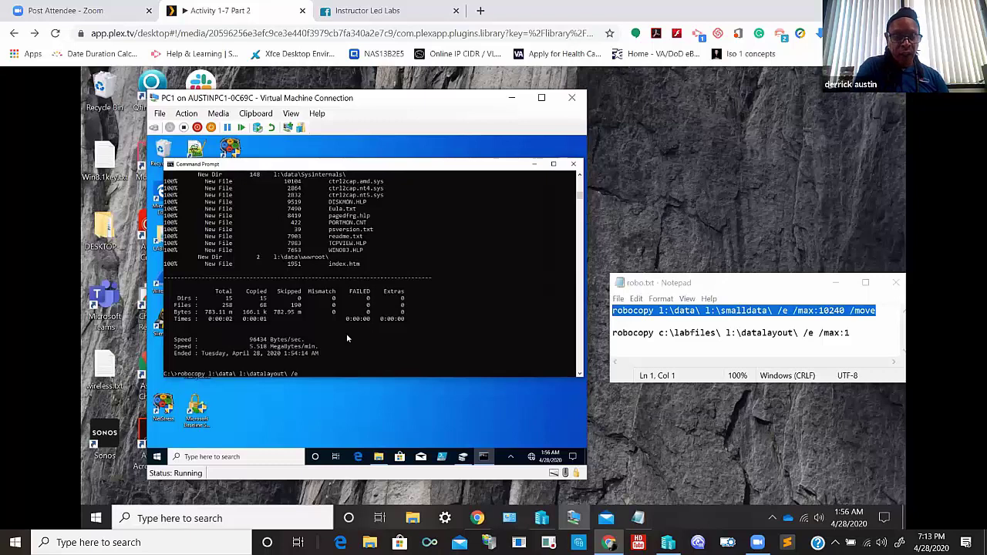
text( /max:1)
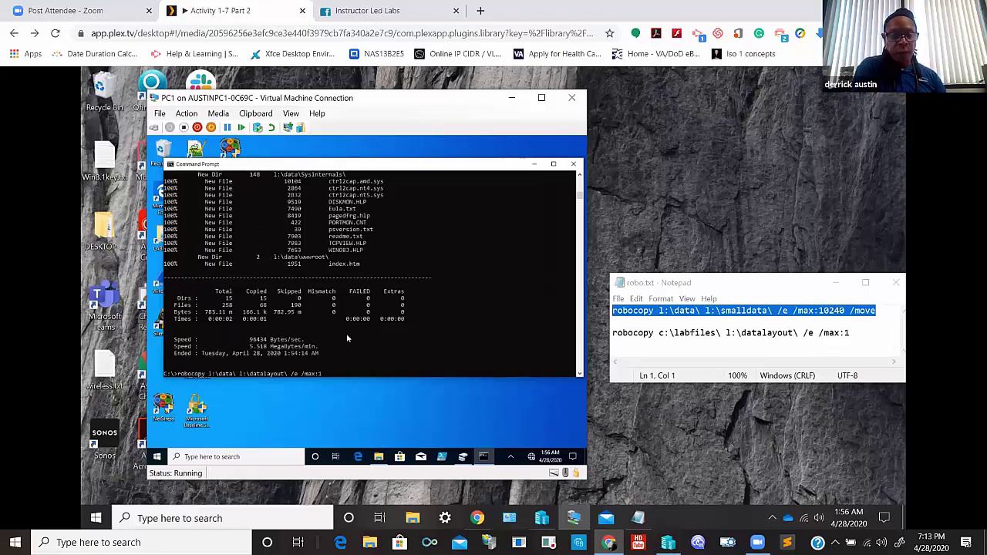
key(Return)
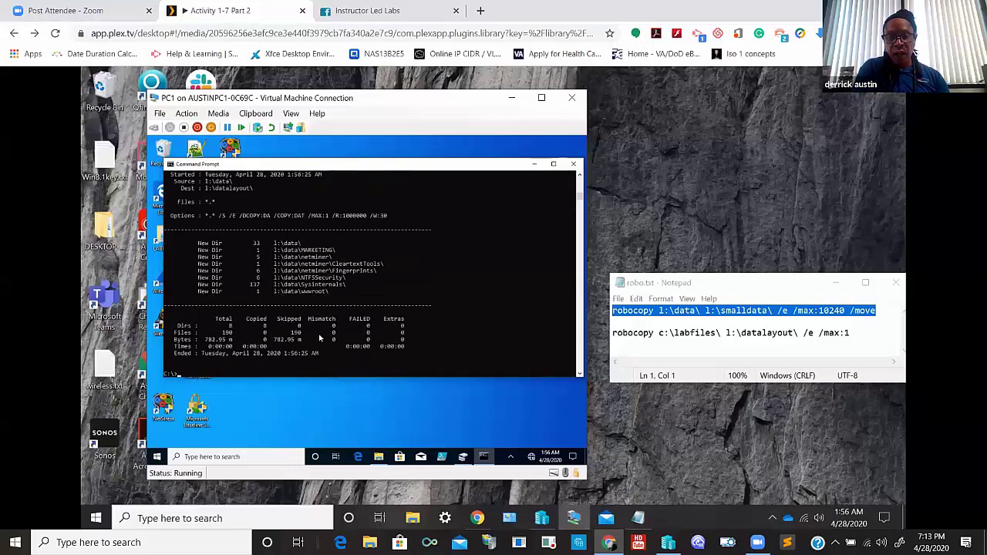
- Bring back File Explorer and confirm L:\datalayout\MARKETING is empty
click(380, 459)
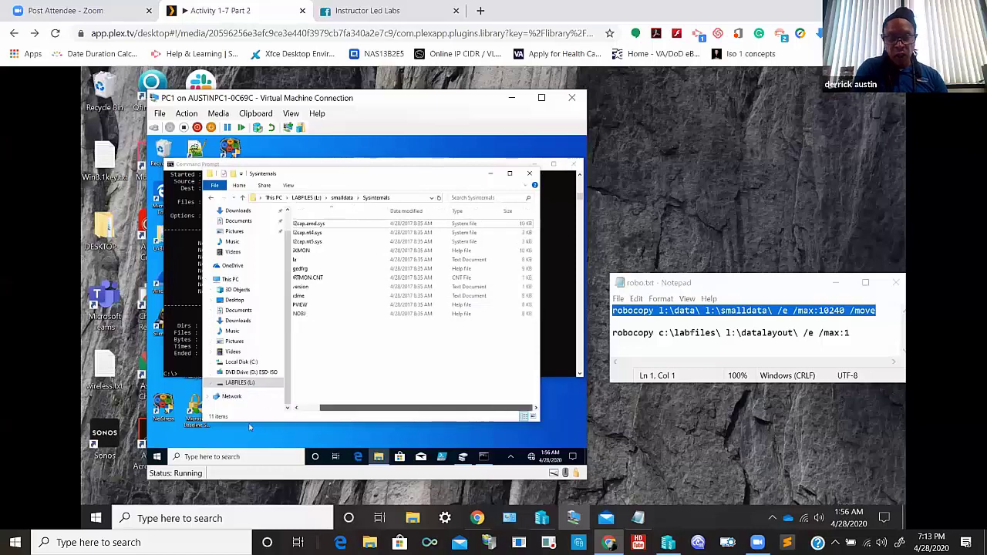
click(297, 409)
click(296, 409)
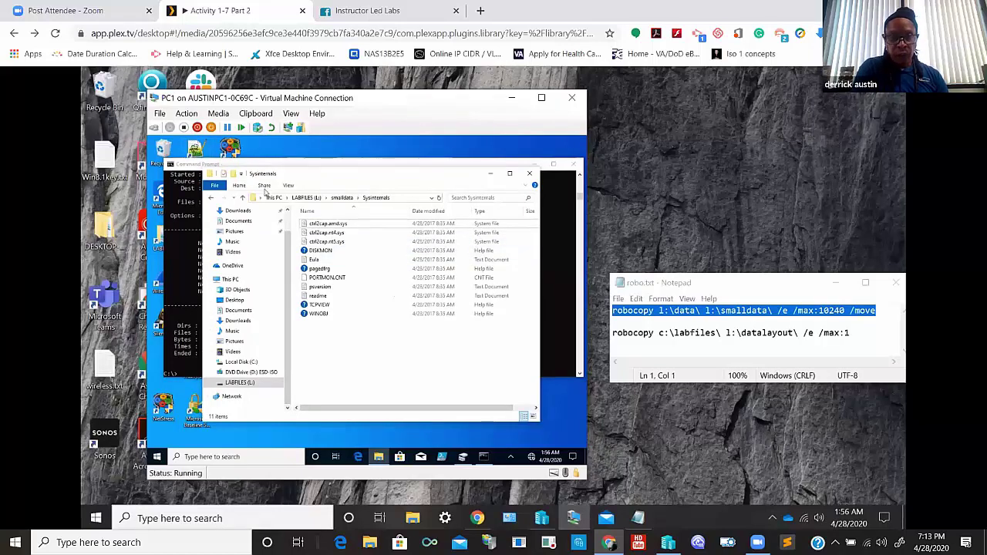
click(302, 198)
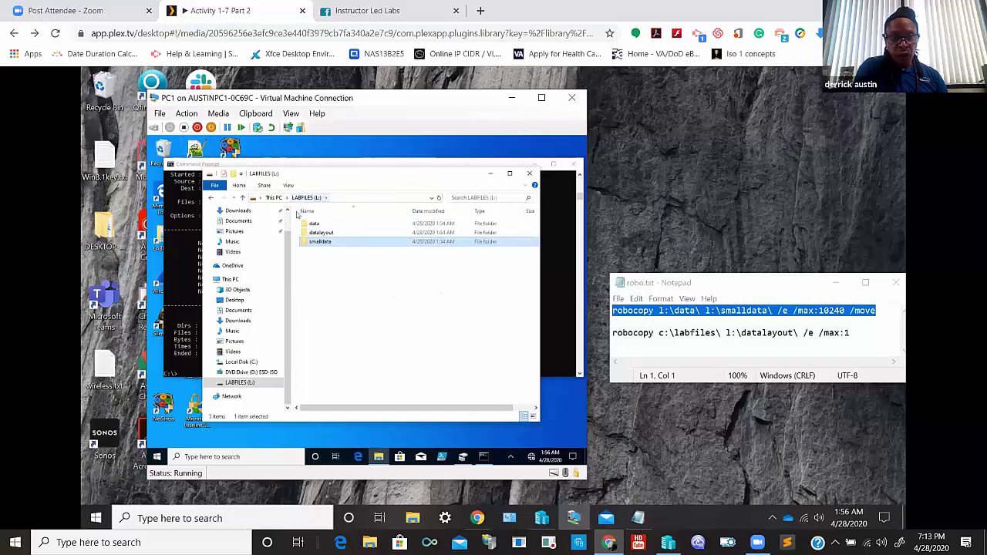
click(317, 233)
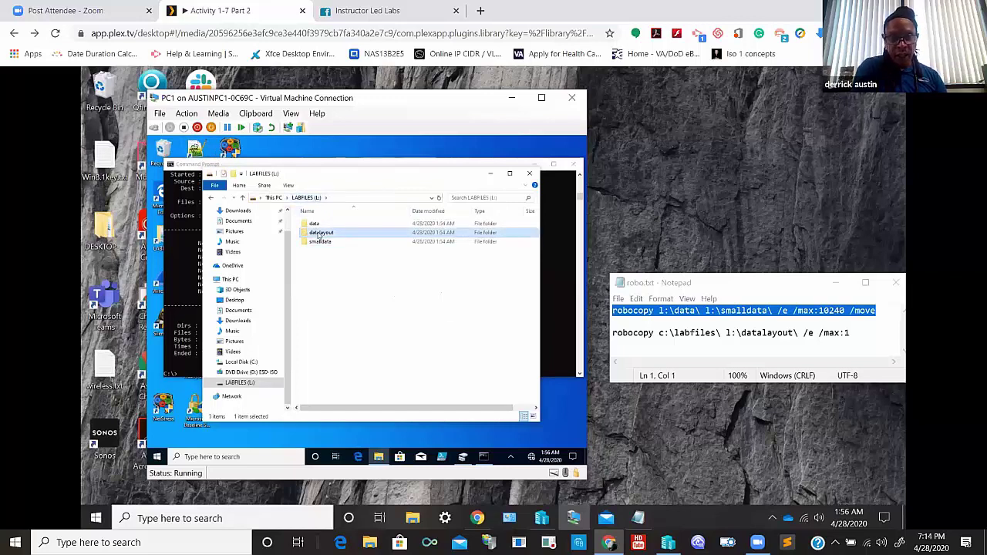
double_click(318, 233)
double_click(321, 224)
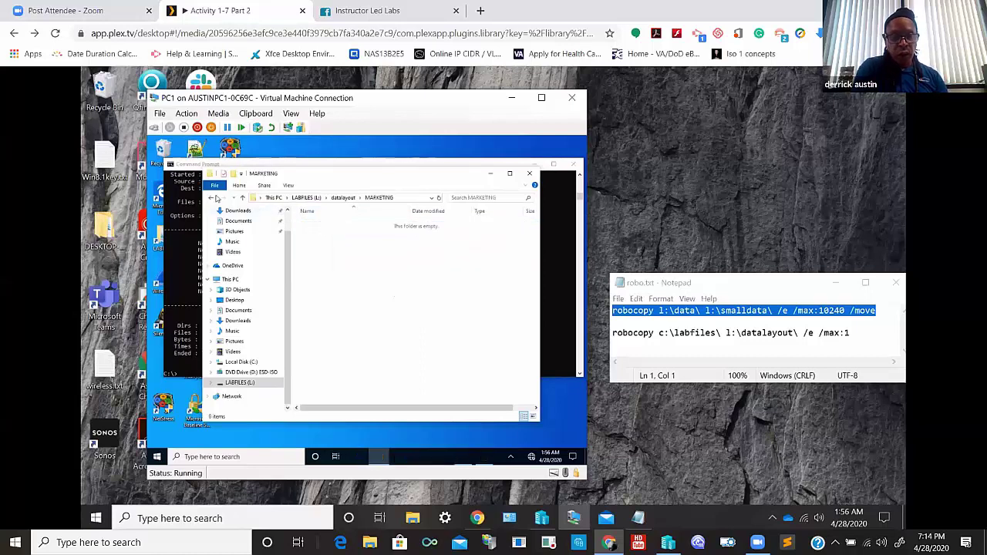
click(212, 197)
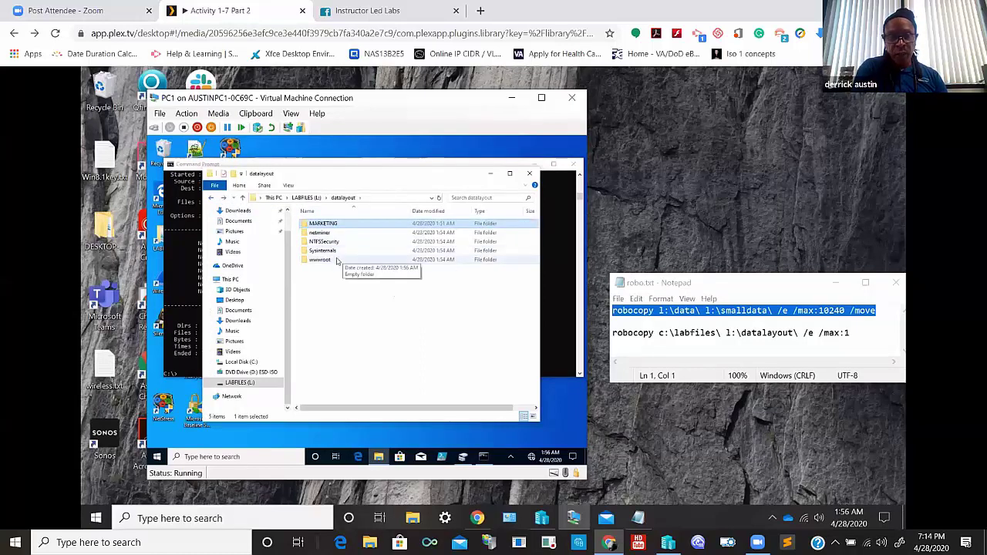
- Confirm datalayout\netminer\Fingerprints is empty, then close File Explorer and Command Prompt
click(333, 260)
click(330, 234)
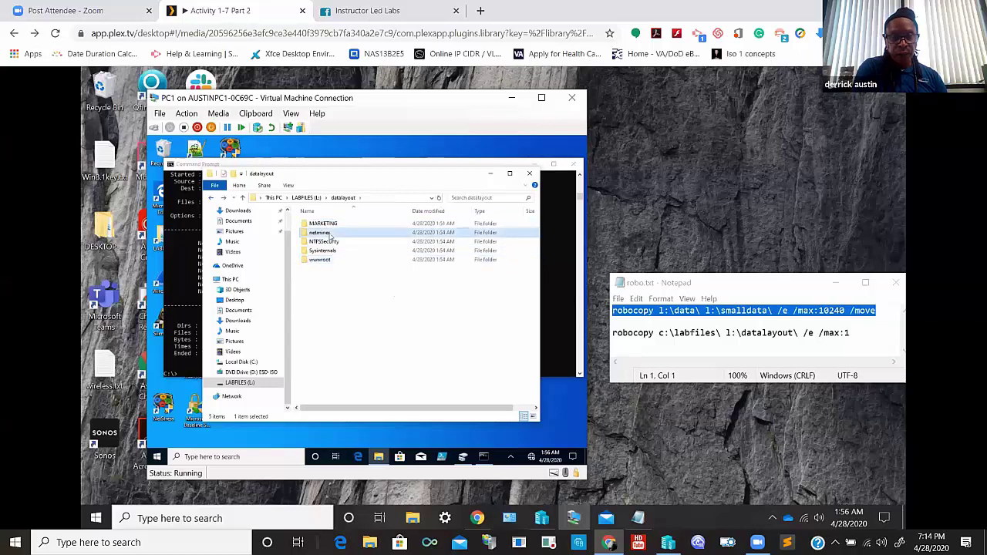
double_click(330, 234)
click(330, 235)
click(330, 235)
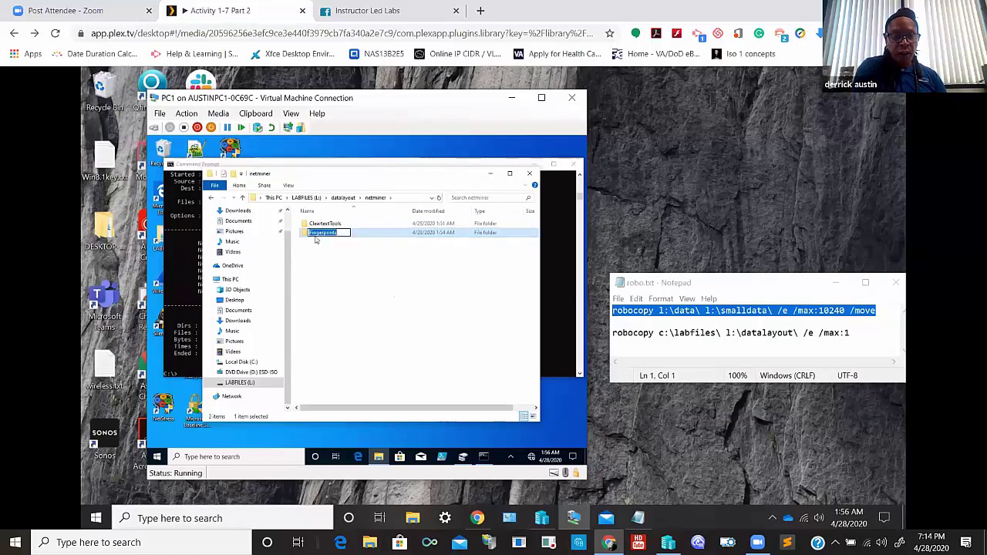
key(Return)
key(Return)
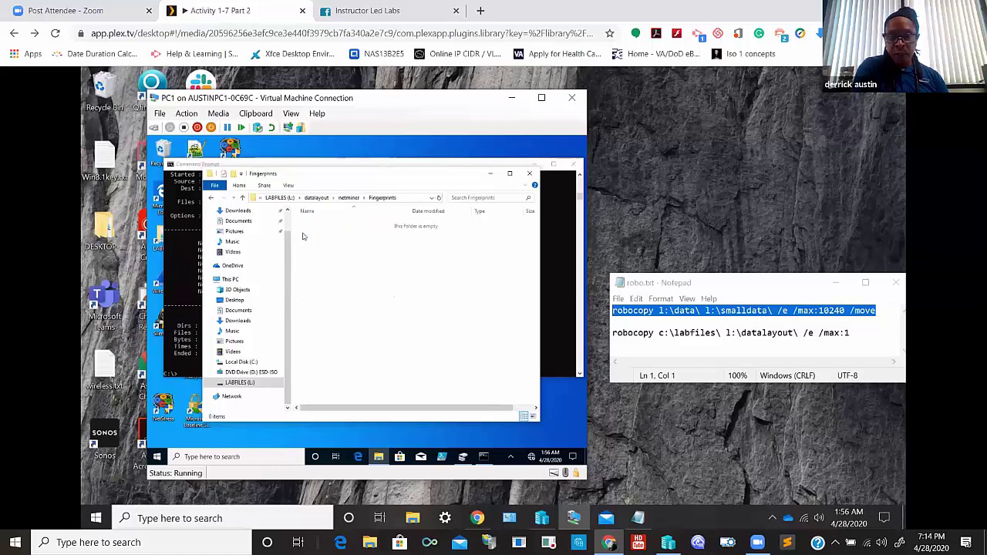
click(212, 198)
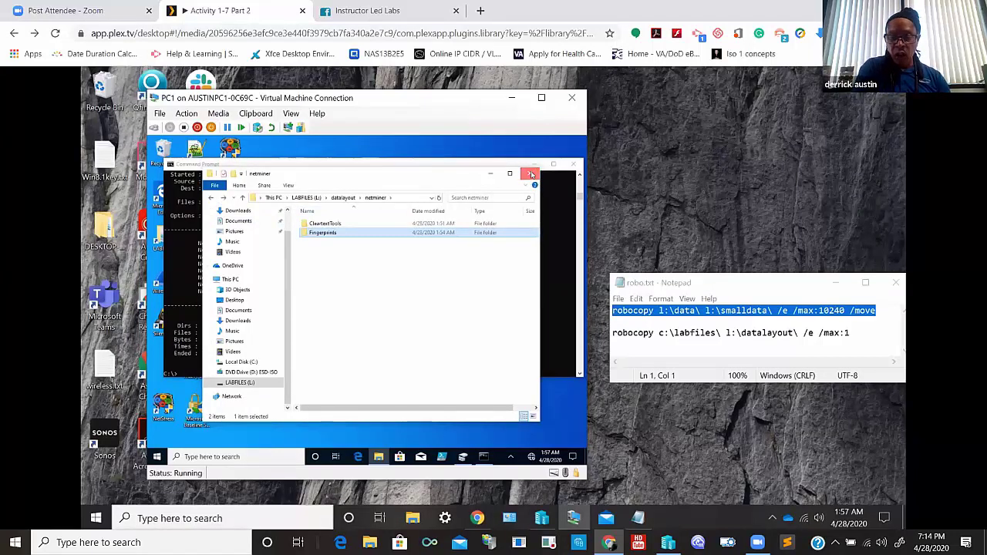
click(348, 200)
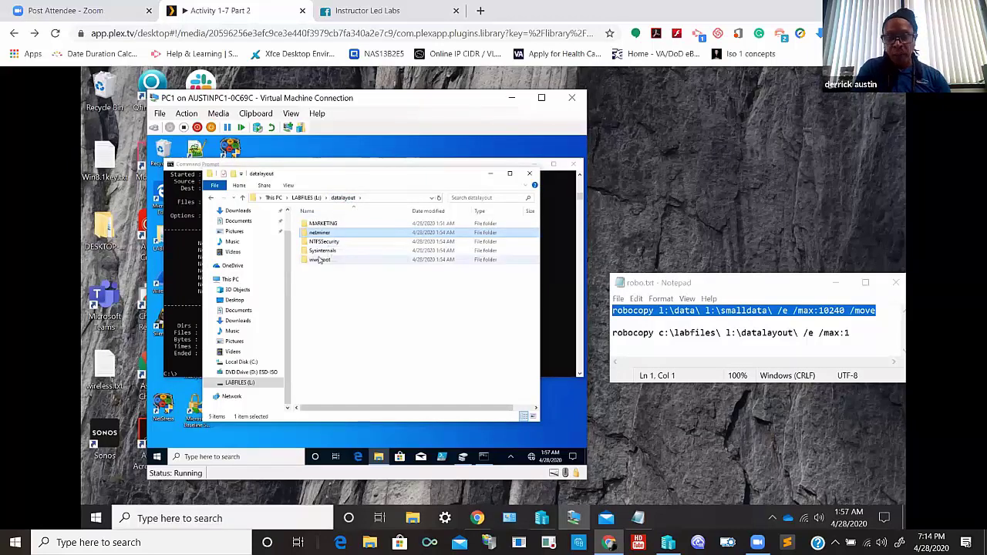
click(530, 175)
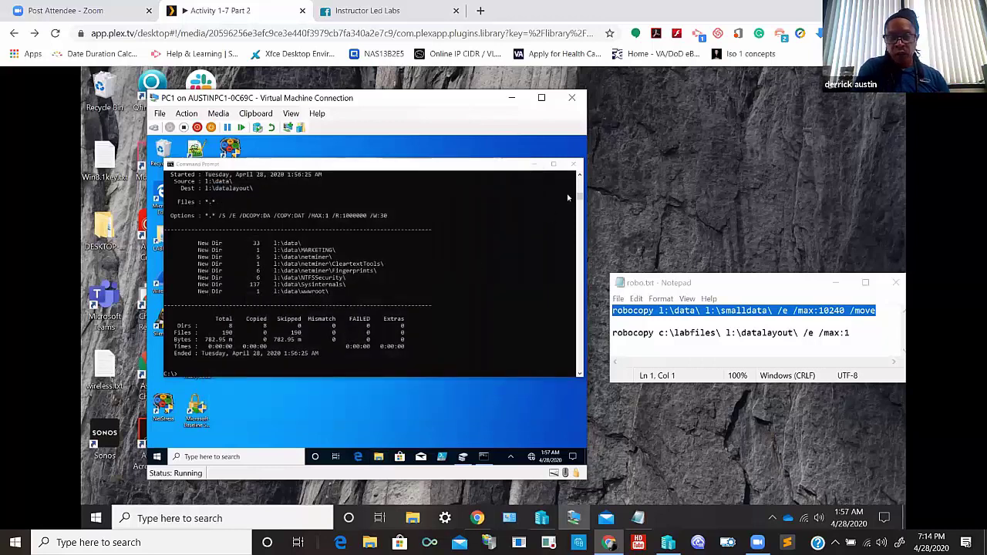
click(572, 164)
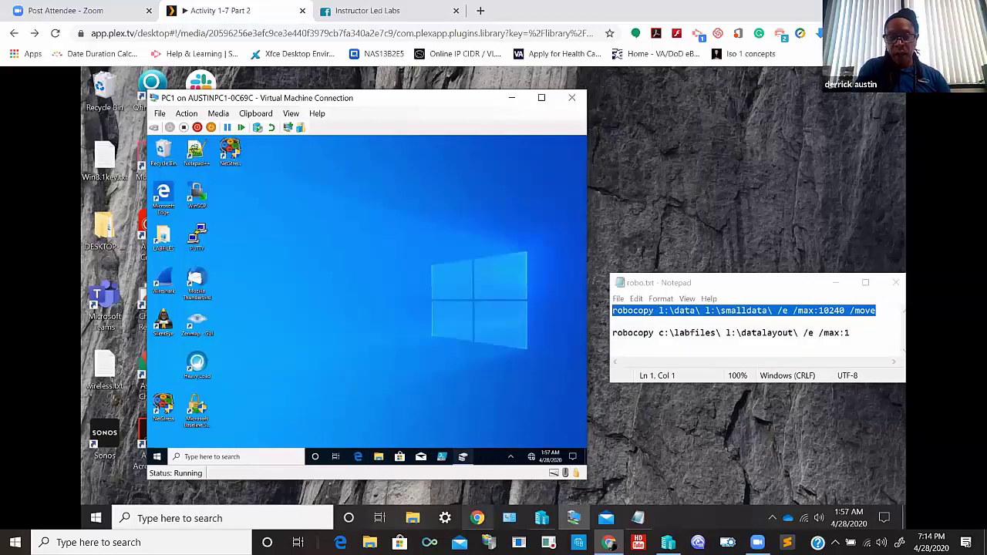
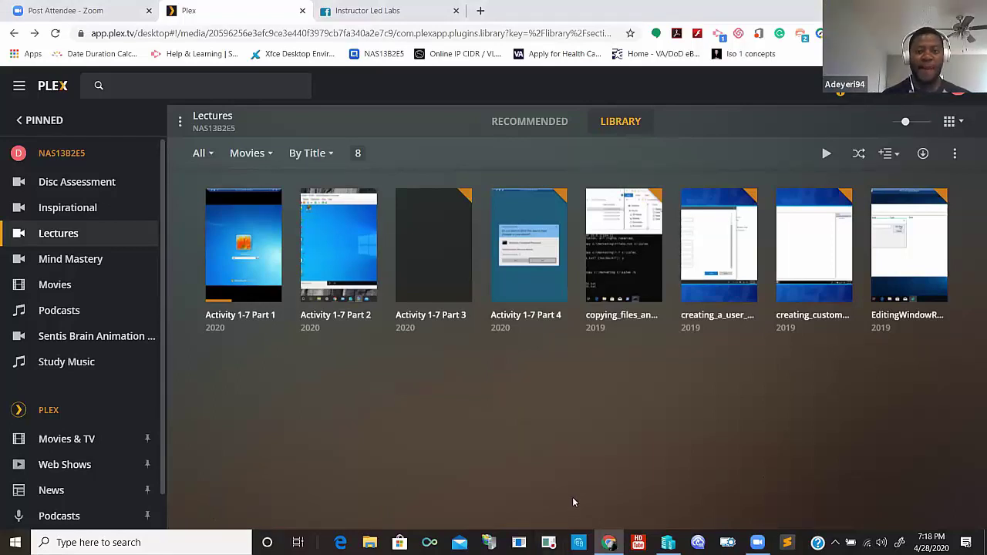
- Open the taskbar's Windows search panel over Plex's Lectures library
click(758, 543)
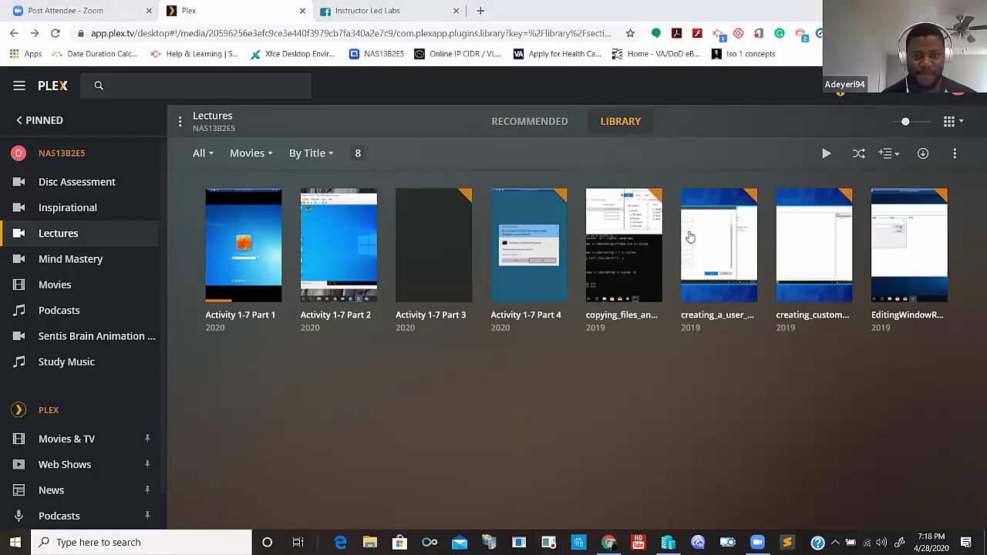
click(129, 542)
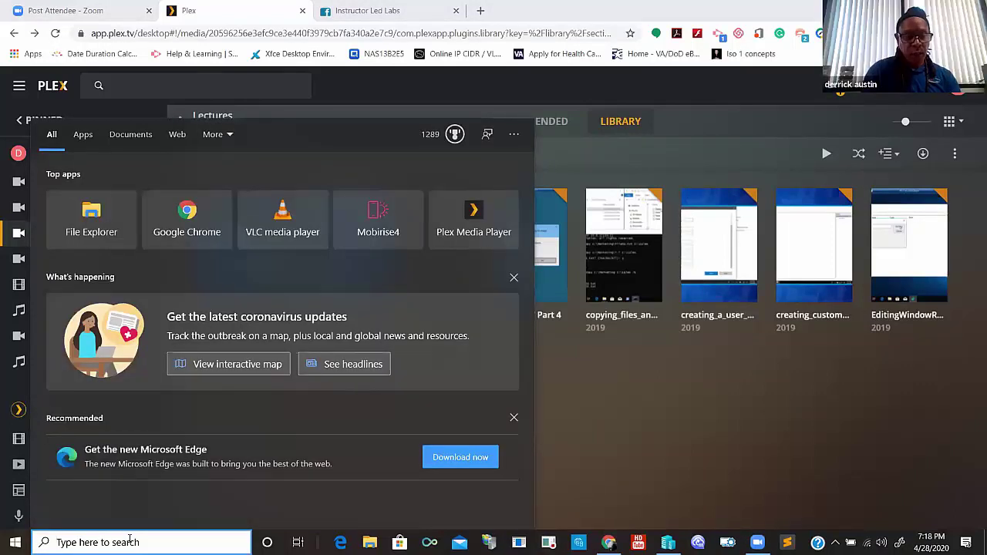
- Search Windows for 'bash'
text(bash)
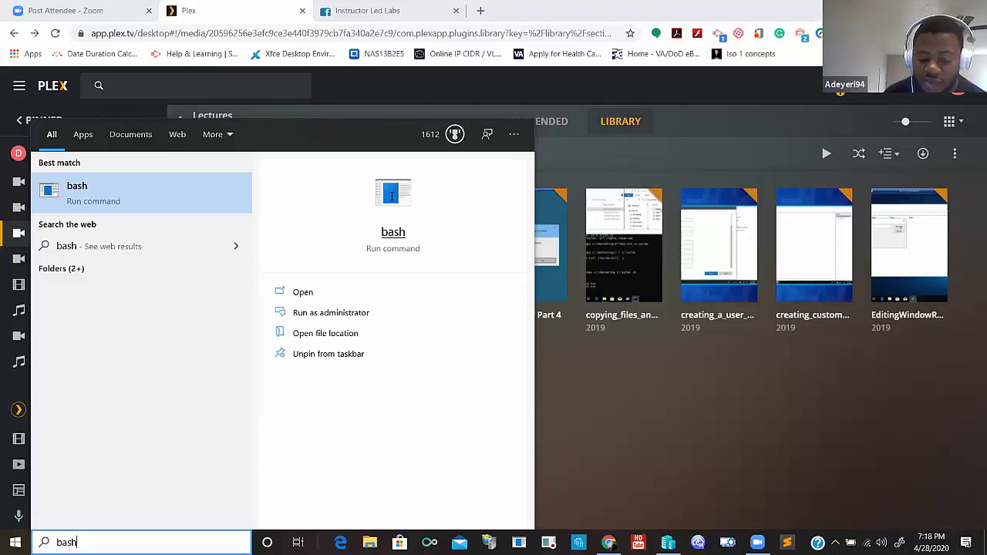
- Launch the bash Run command to open a WSL console at /mnt/c/WINDOWS/system32
click(392, 196)
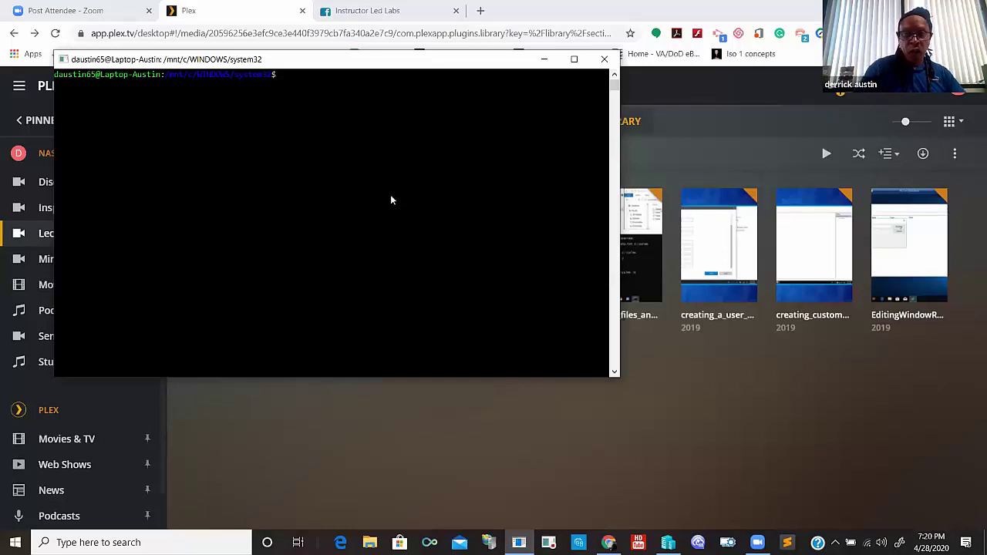
- Close the bash terminal and return to Plex's Lectures library of eight videos
click(604, 61)
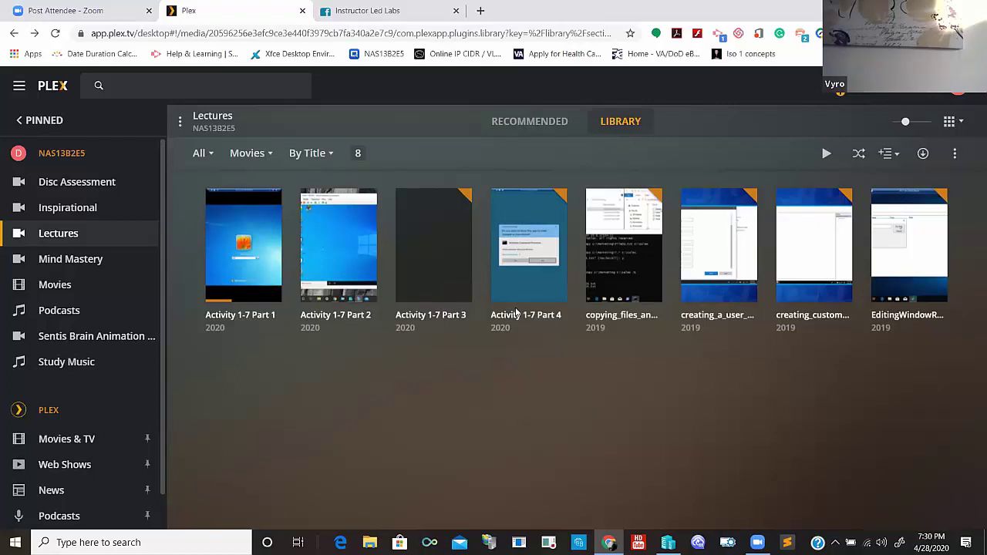
mouse_move(445, 301)
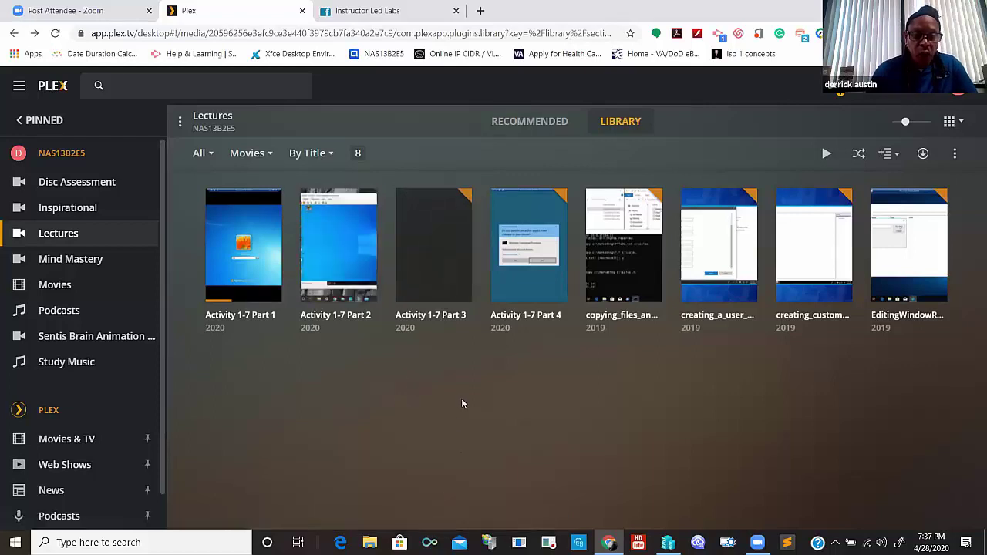
mouse_move(430, 252)
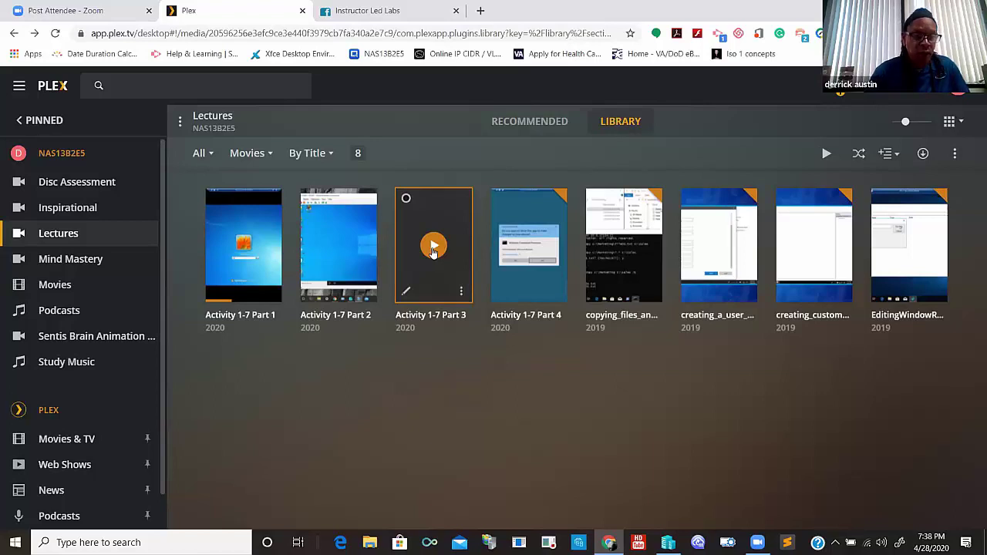
- Play Activity 1-7 Part 3 from the library, retrying and dismissing the network error
click(433, 247)
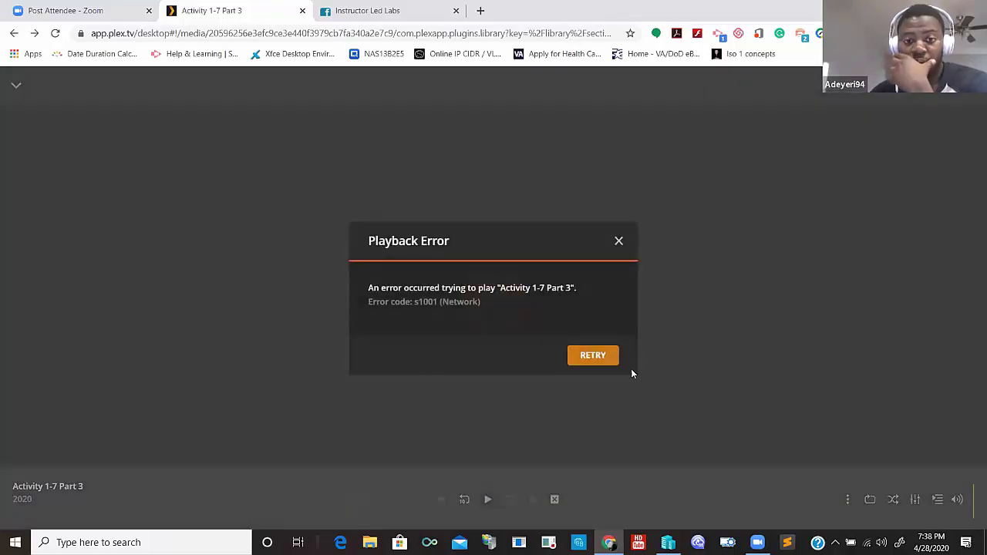
click(592, 358)
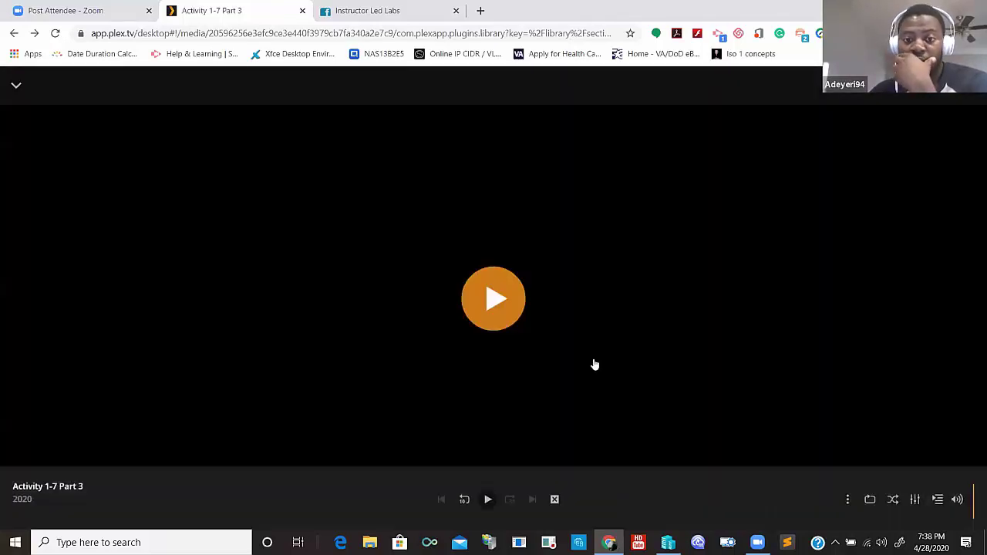
click(508, 322)
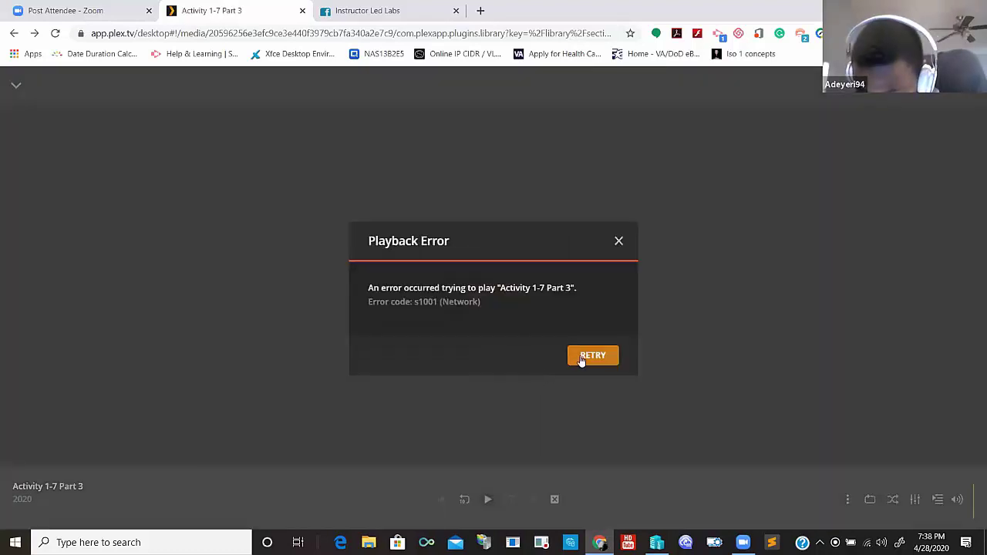
click(585, 361)
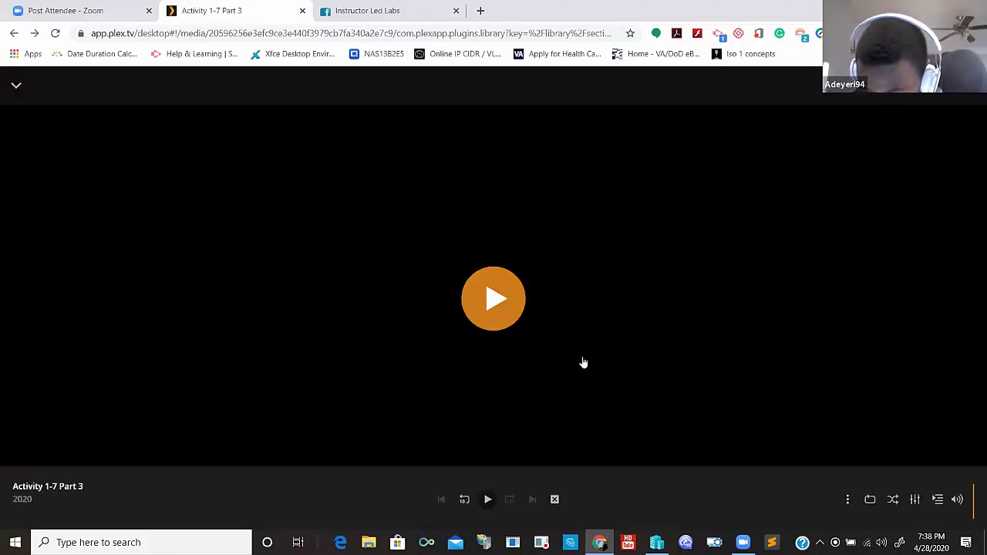
click(494, 308)
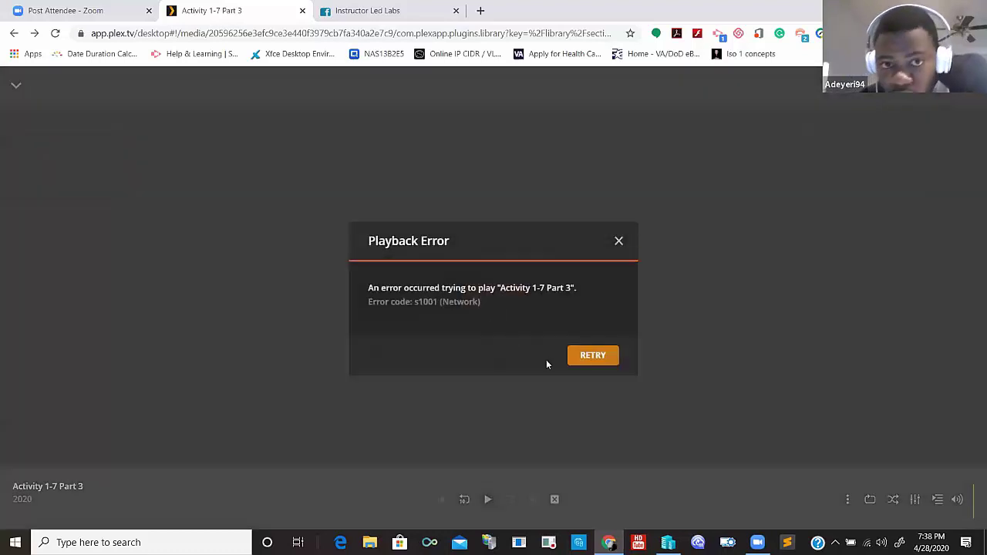
click(618, 242)
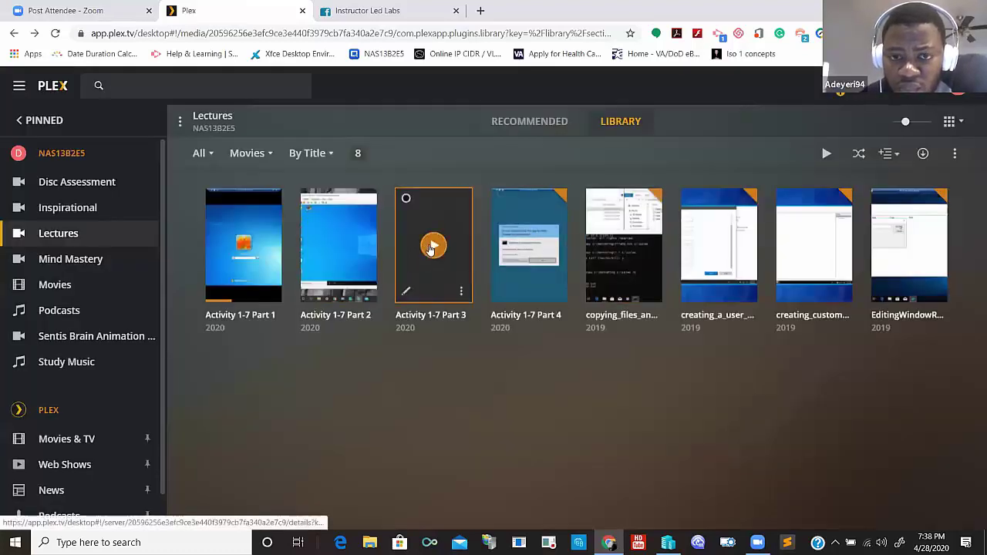
click(433, 246)
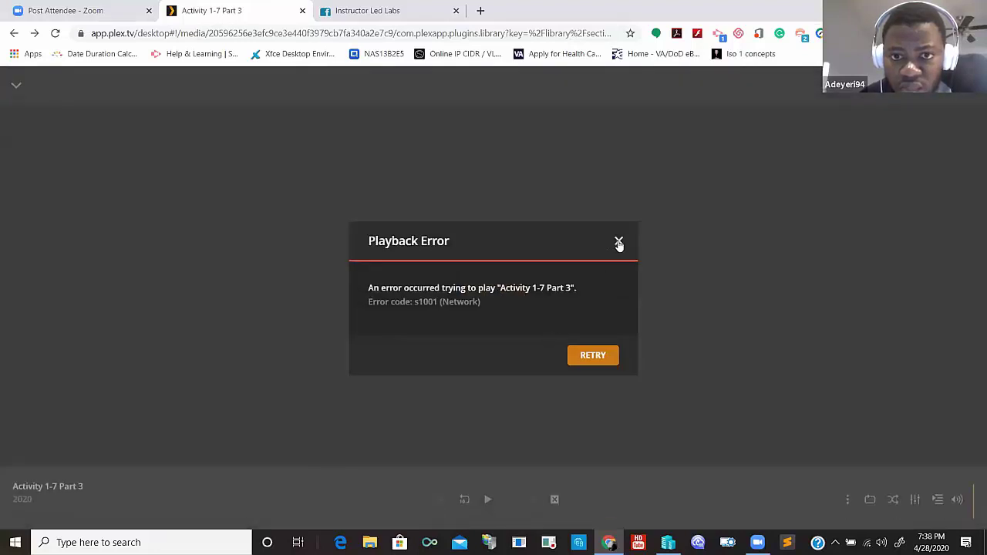
click(619, 243)
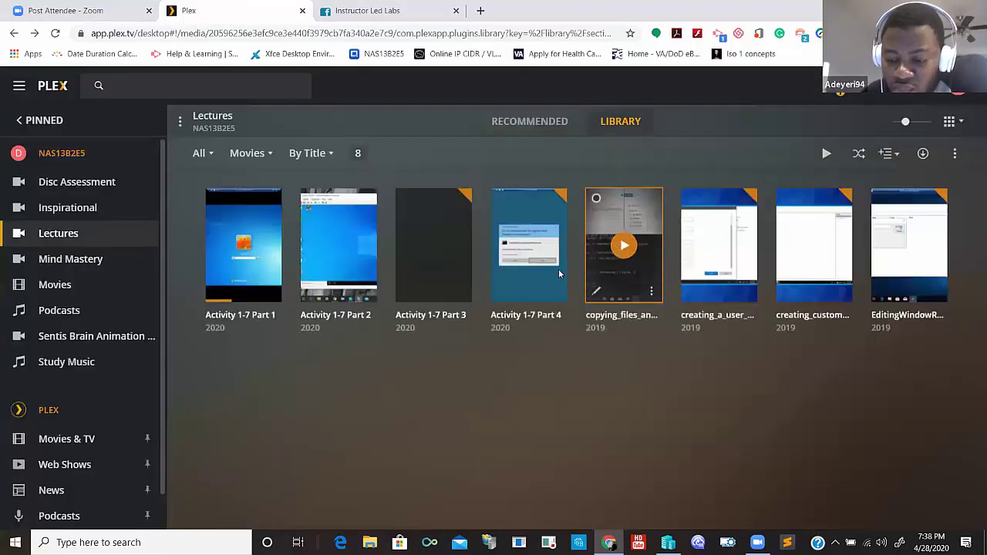
- Play Activity 1-7 Part 3 from its details page, then dismiss the s1001 error
click(438, 272)
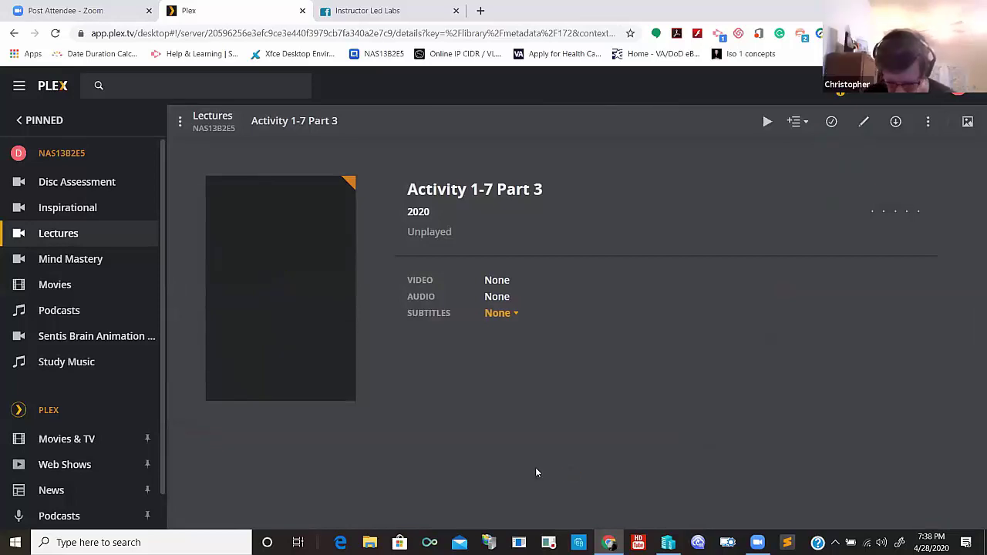
click(768, 122)
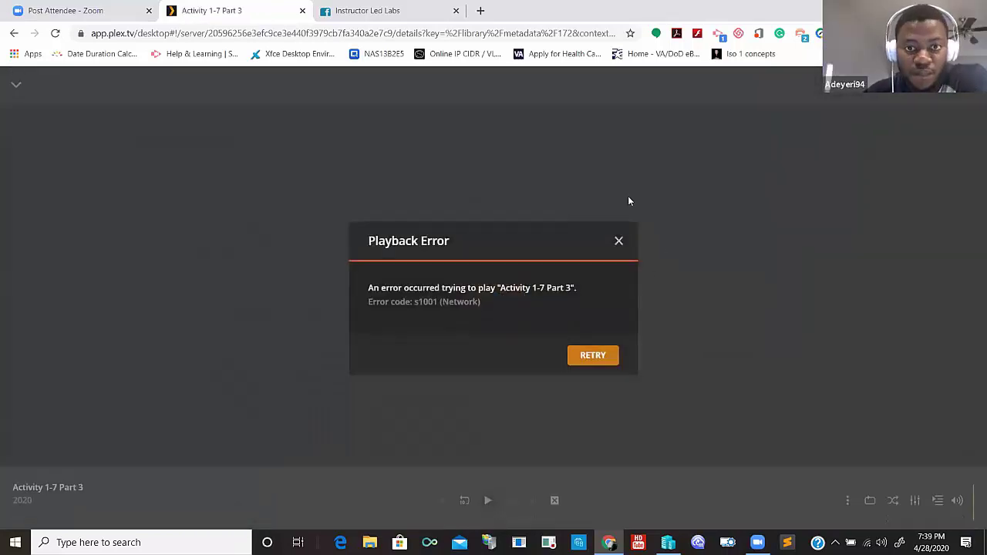
click(619, 242)
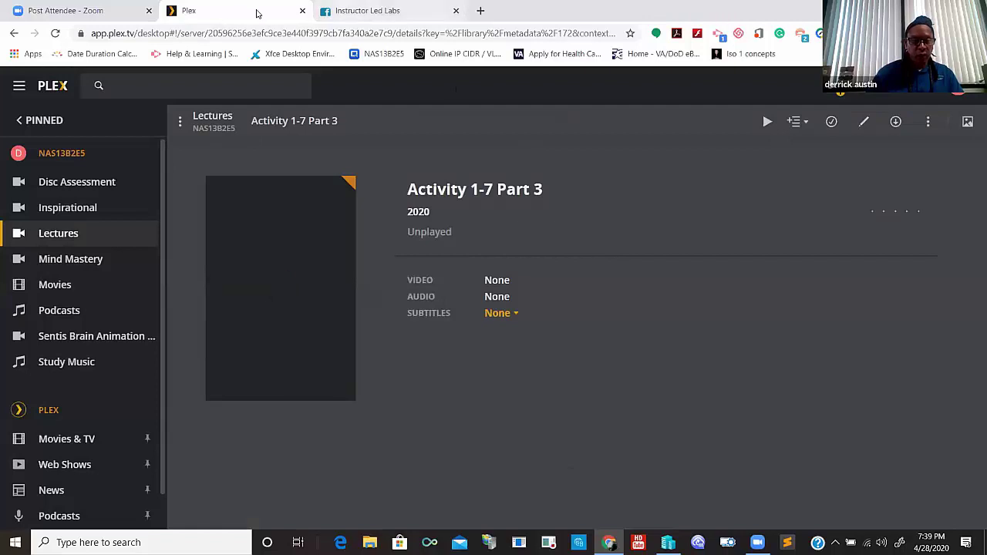
- Return to Chrome, close the stale Plex tab and open a new blank tab
key(ctrl+Tab)
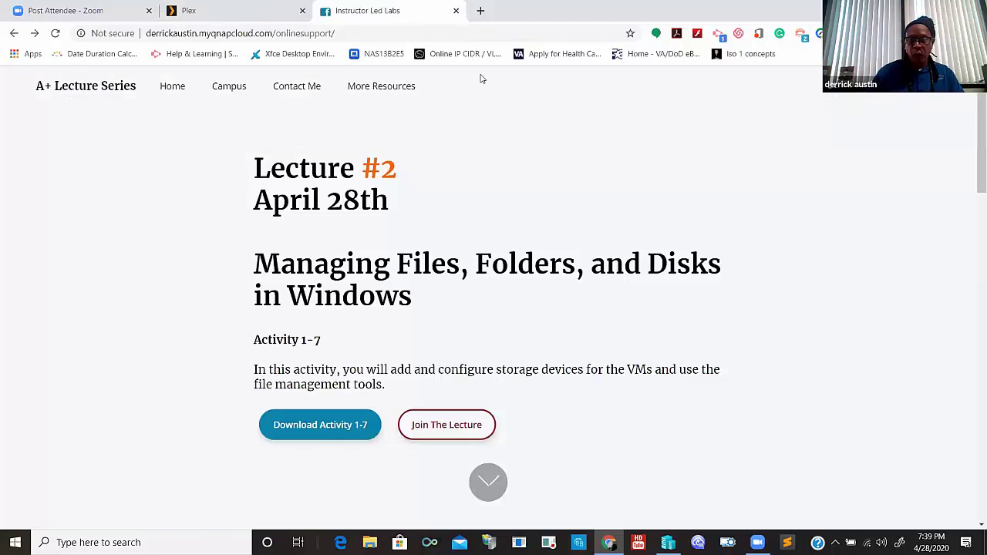
key(super+d)
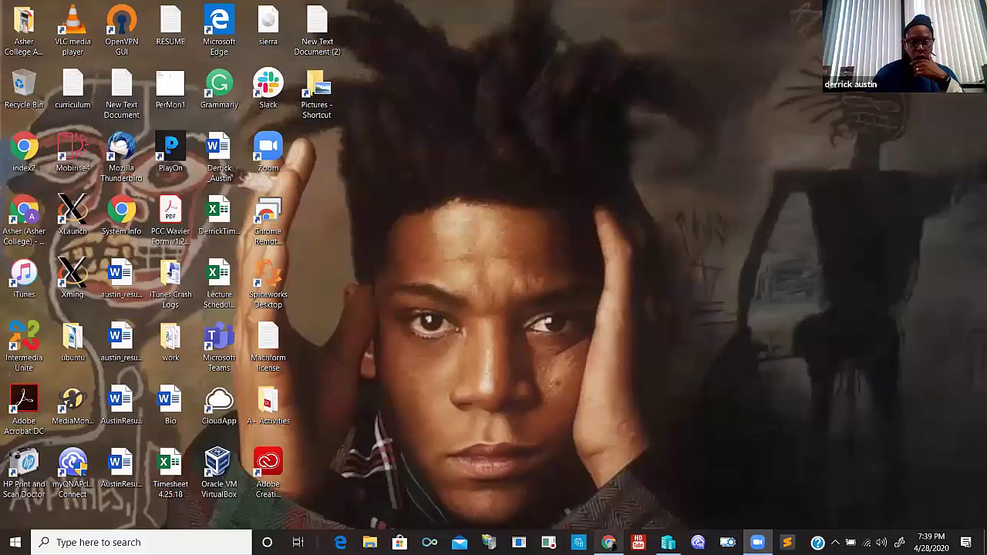
mouse_move(609, 543)
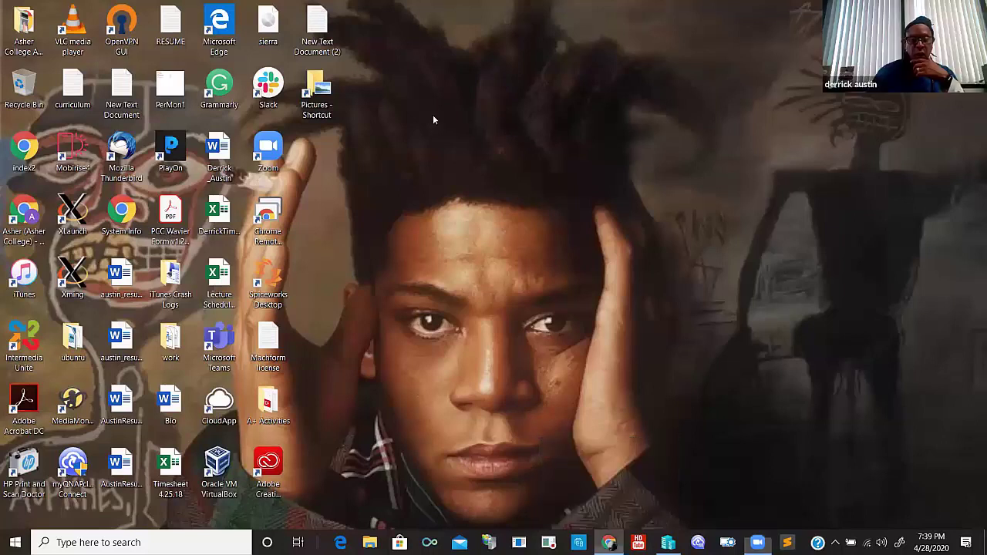
key(alt+Tab)
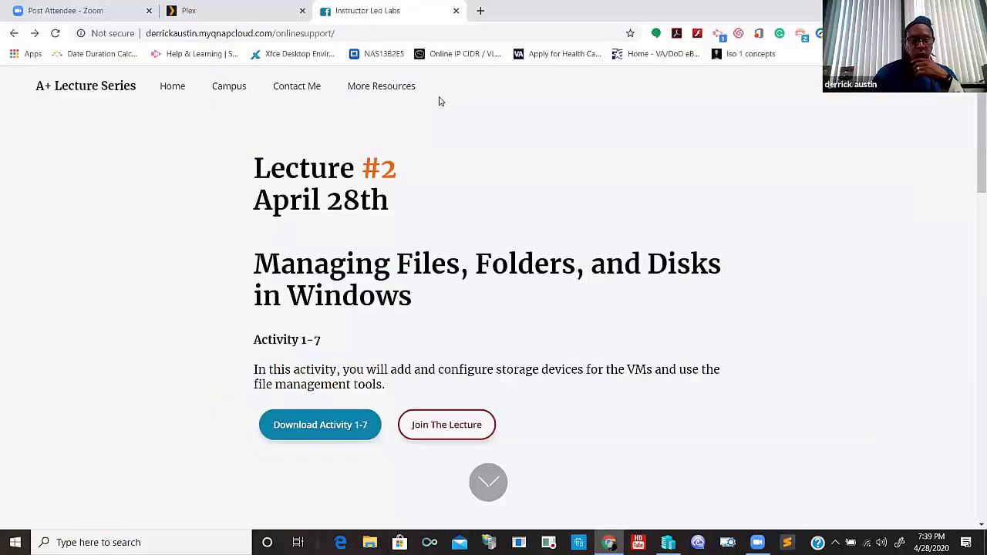
key(ctrl+shift+Tab)
click(302, 10)
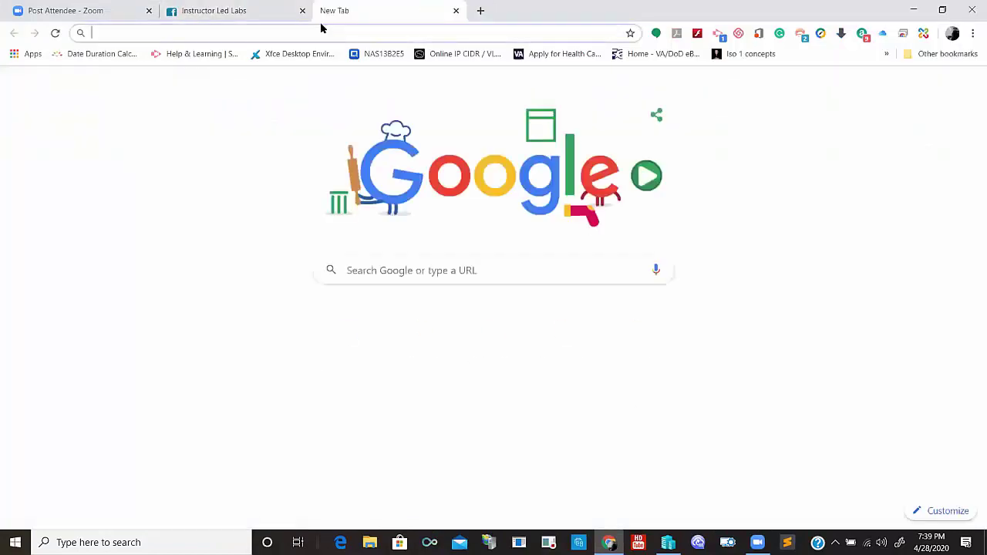
- Load plex.tv, launch the web app, sign in with the profile PIN, and open Lectures
text(ple)
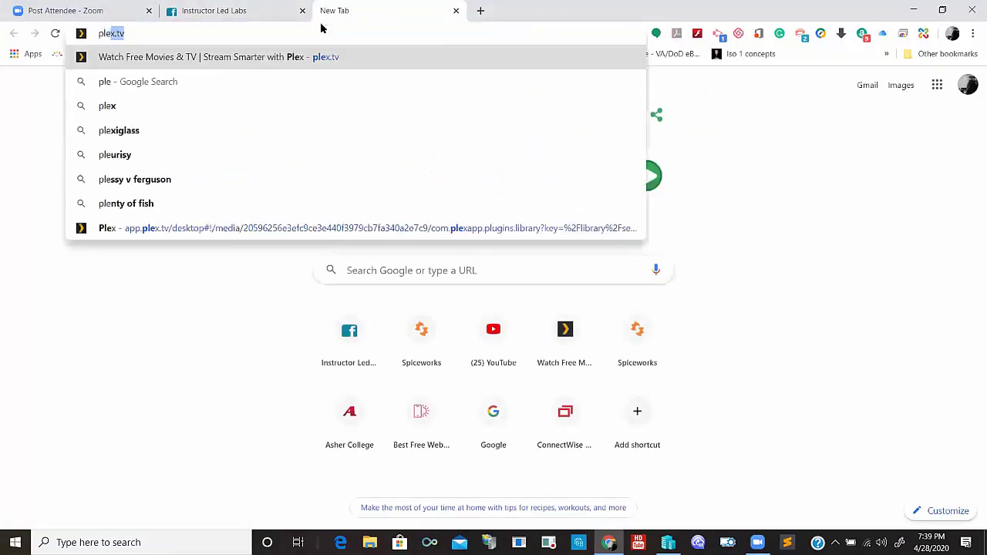
key(Return)
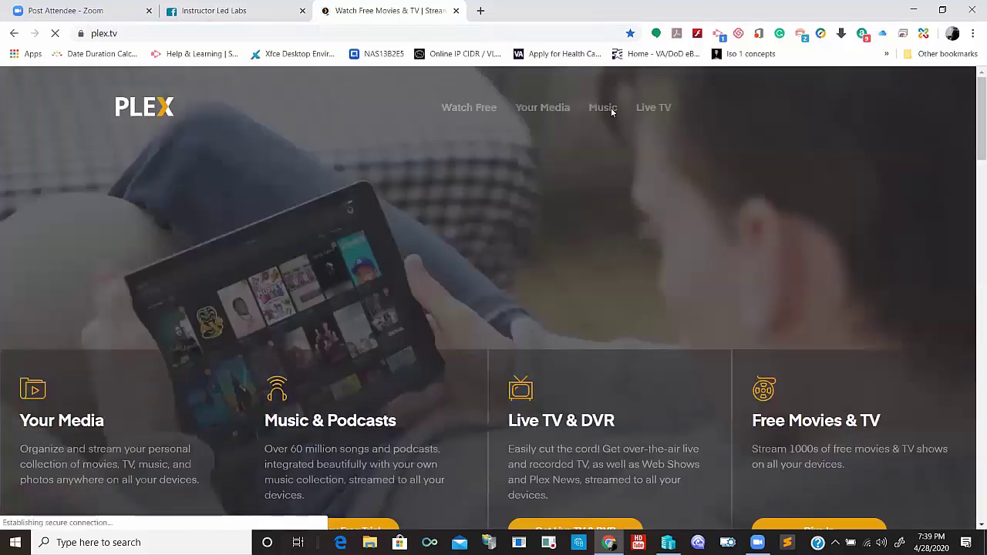
click(791, 113)
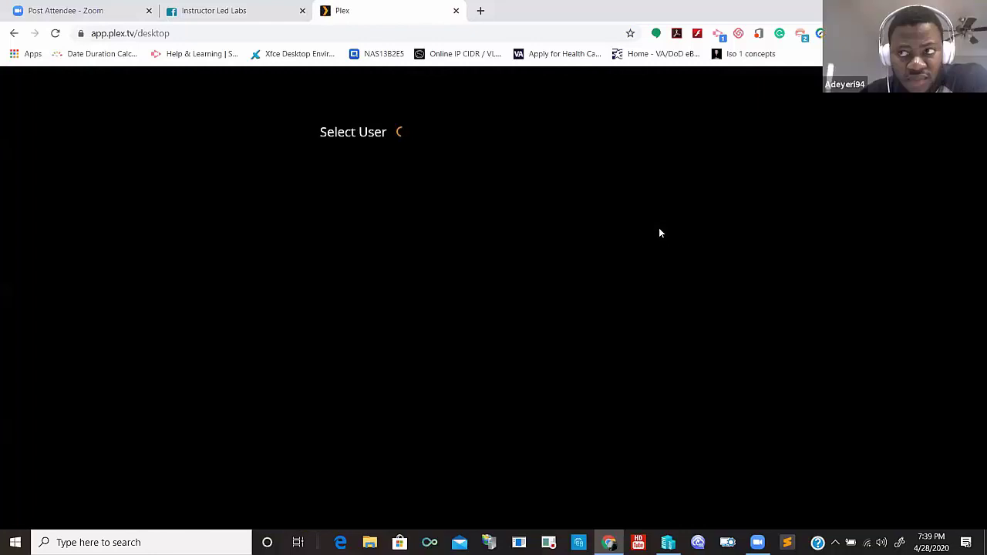
click(343, 202)
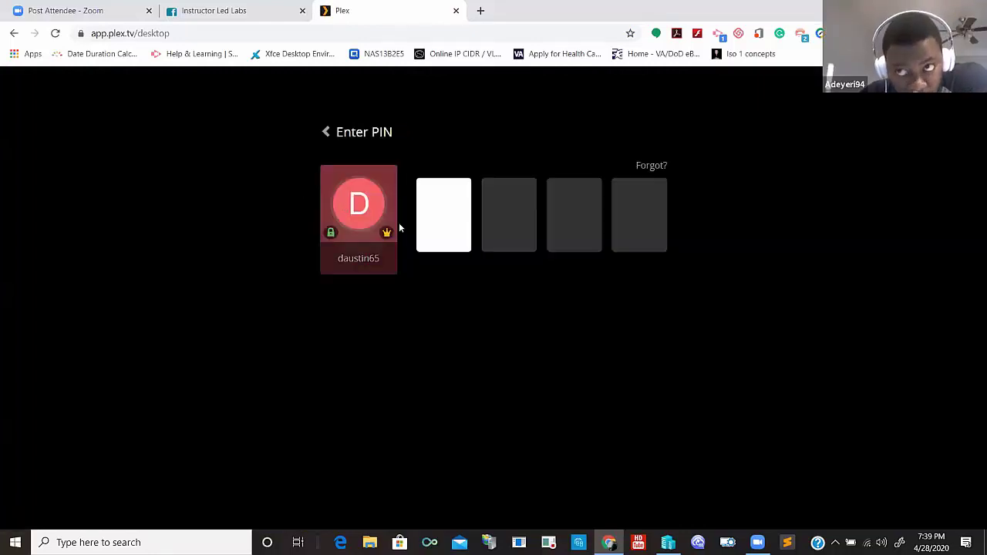
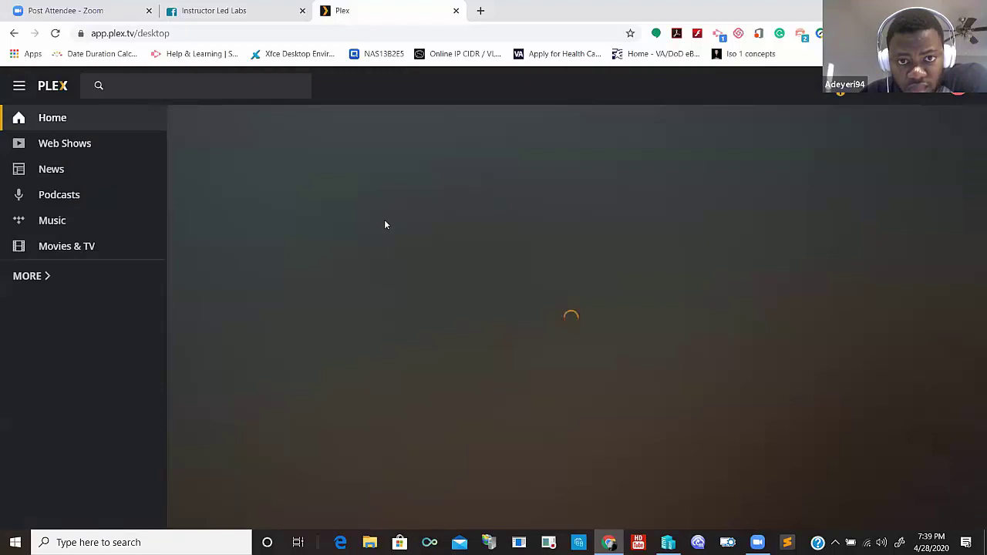
click(35, 276)
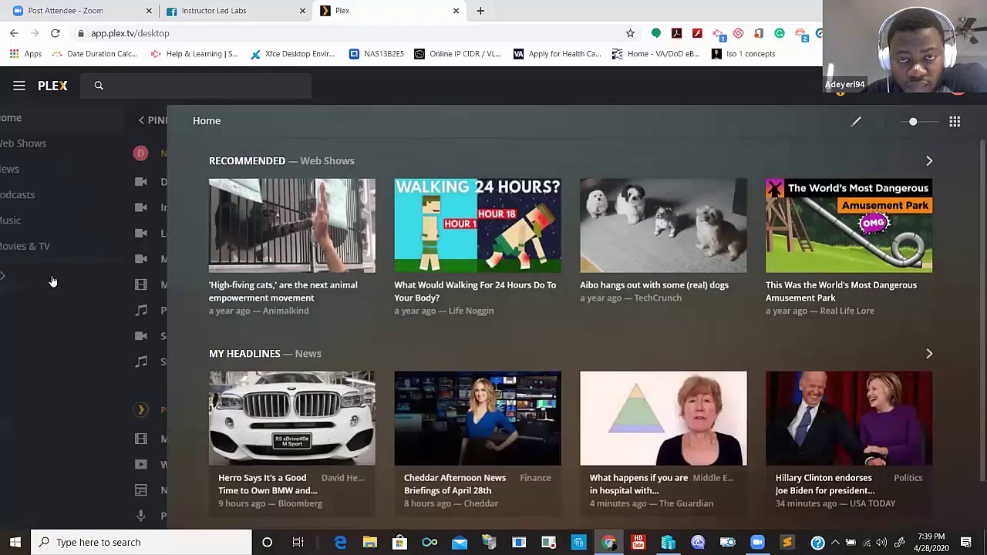
click(67, 235)
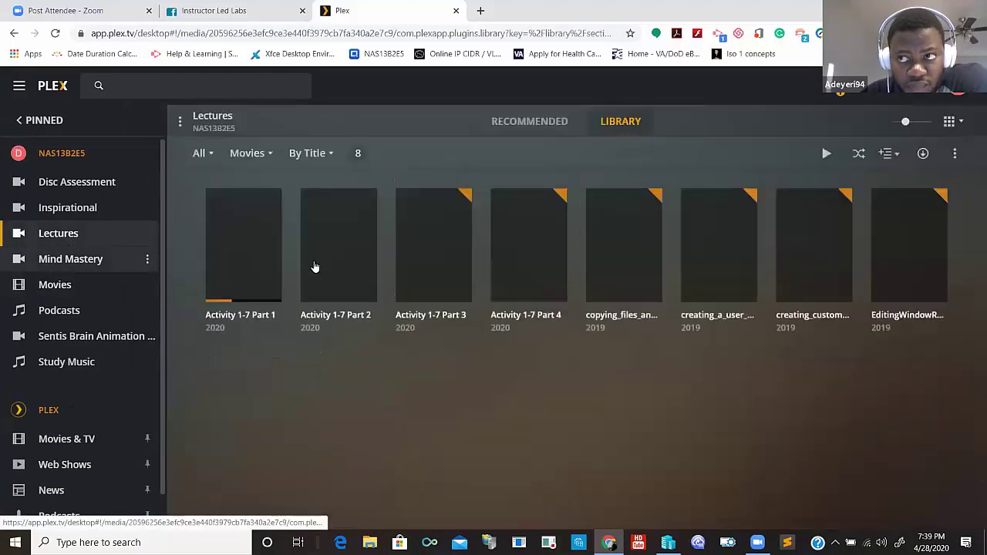
click(432, 247)
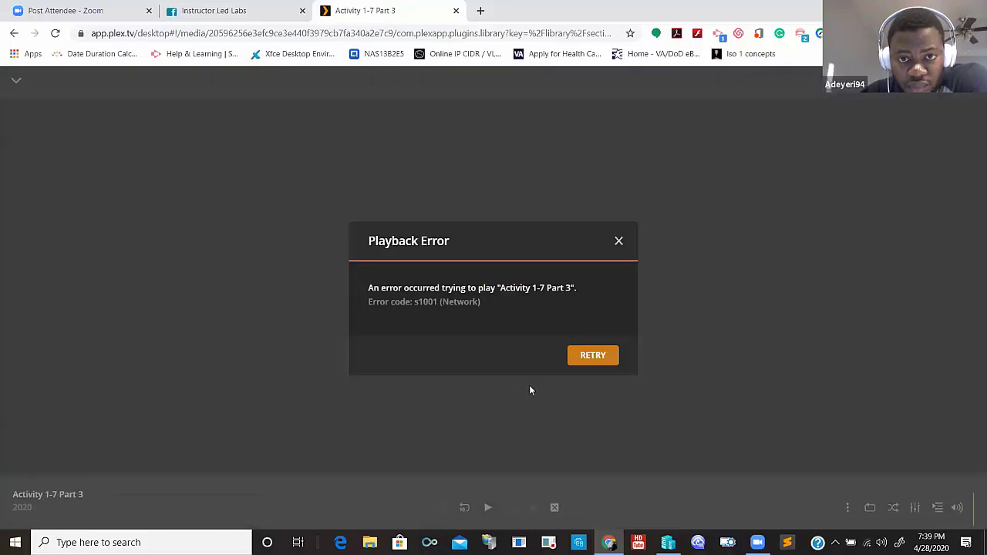
click(592, 355)
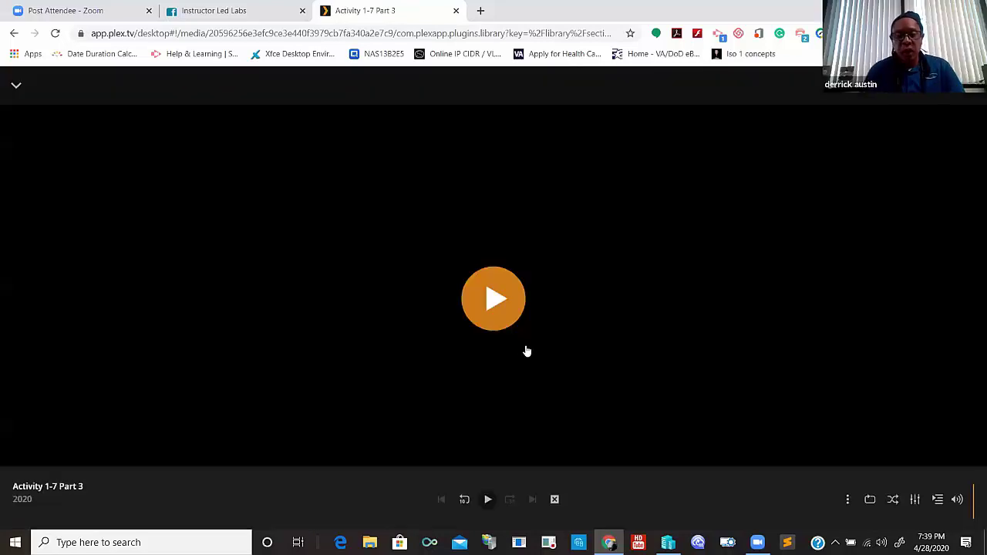
click(371, 36)
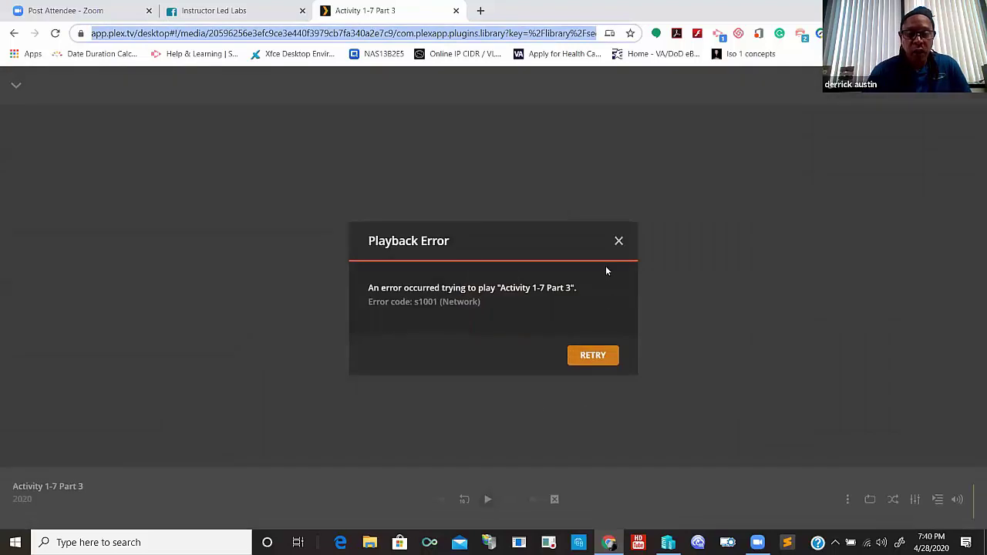
click(619, 243)
click(619, 243)
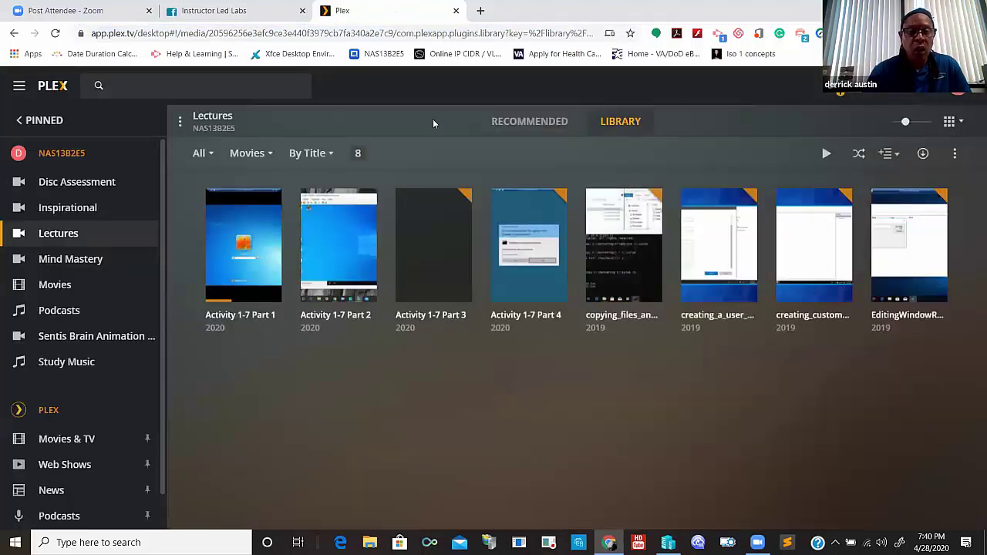
click(324, 35)
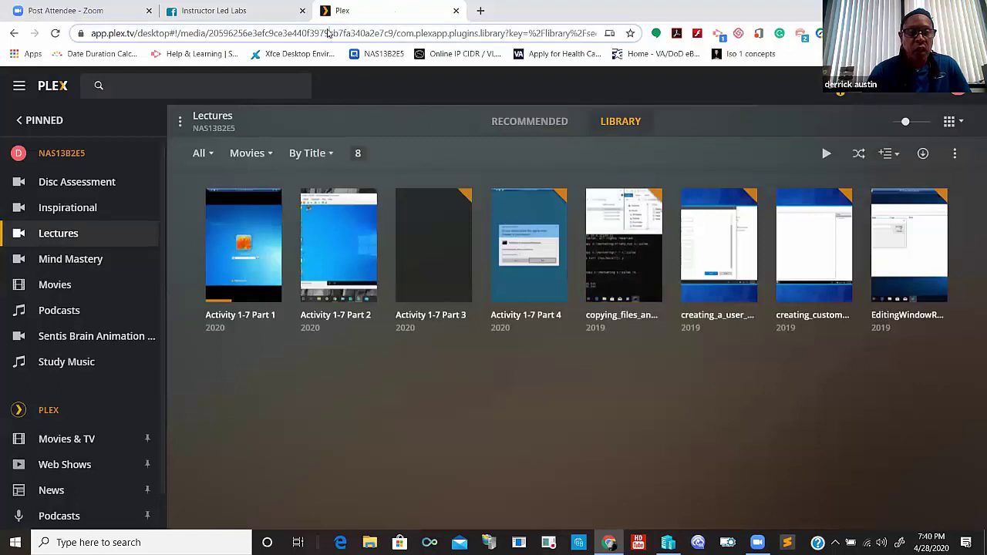
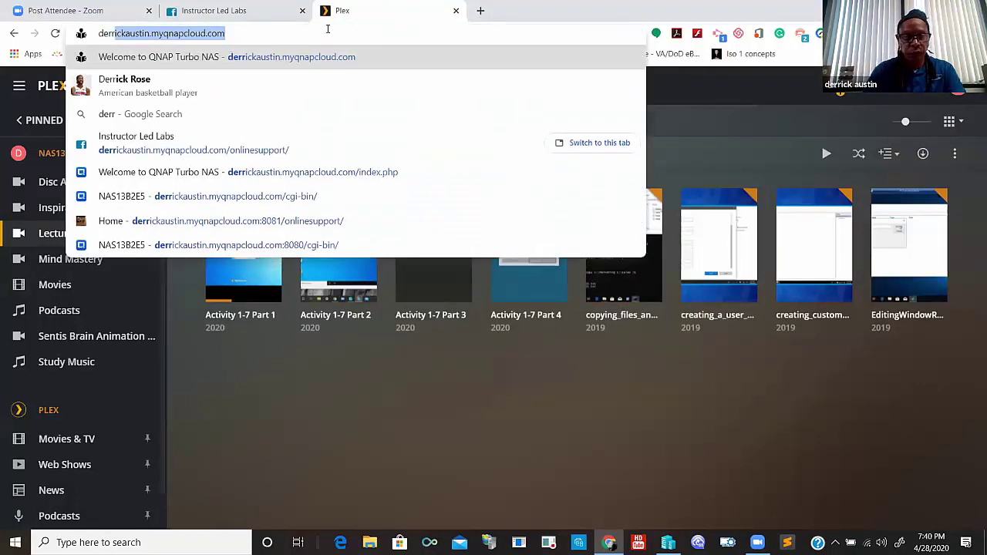
- Go to the QNAP NAS address and log in with the account username and password
key(Return)
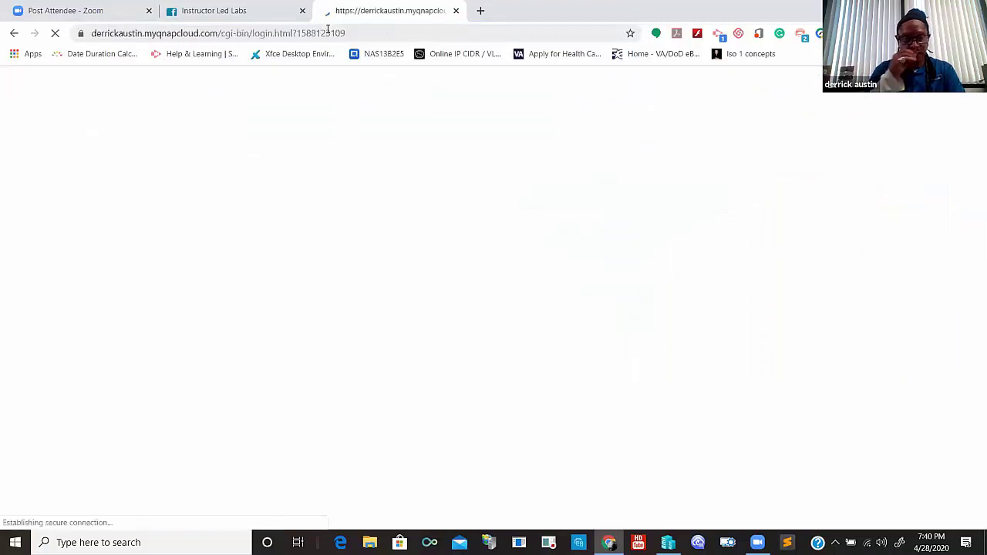
click(62, 368)
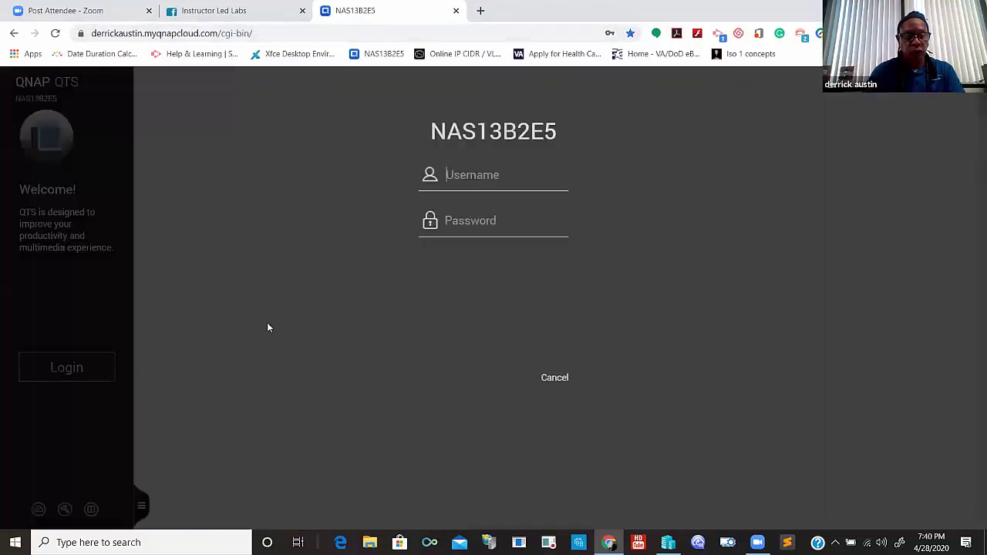
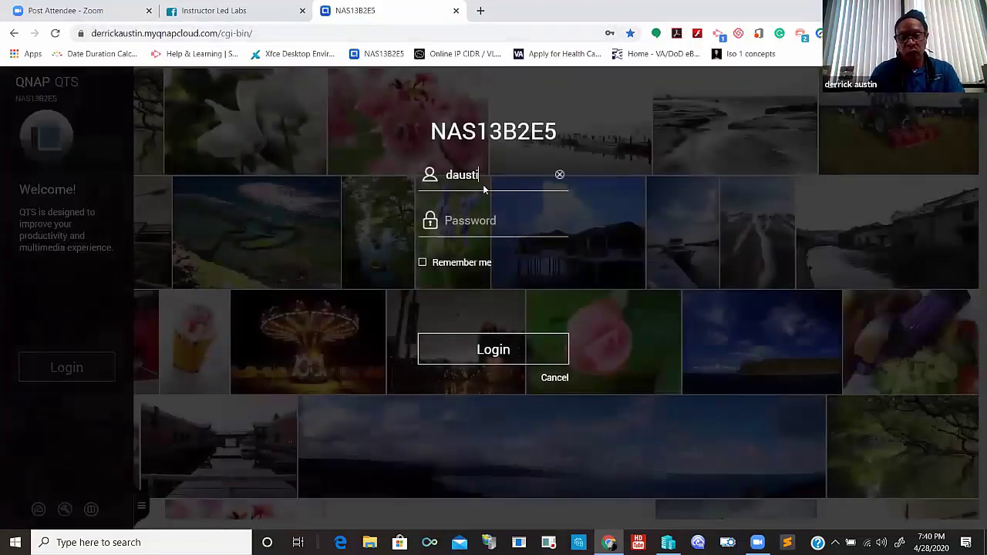
key(Tab)
text(*)
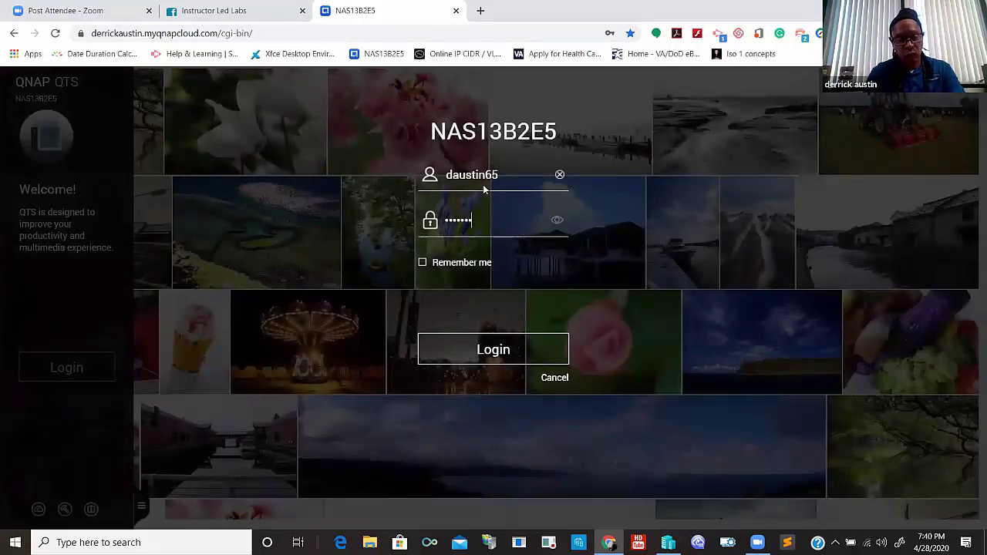
key(Return)
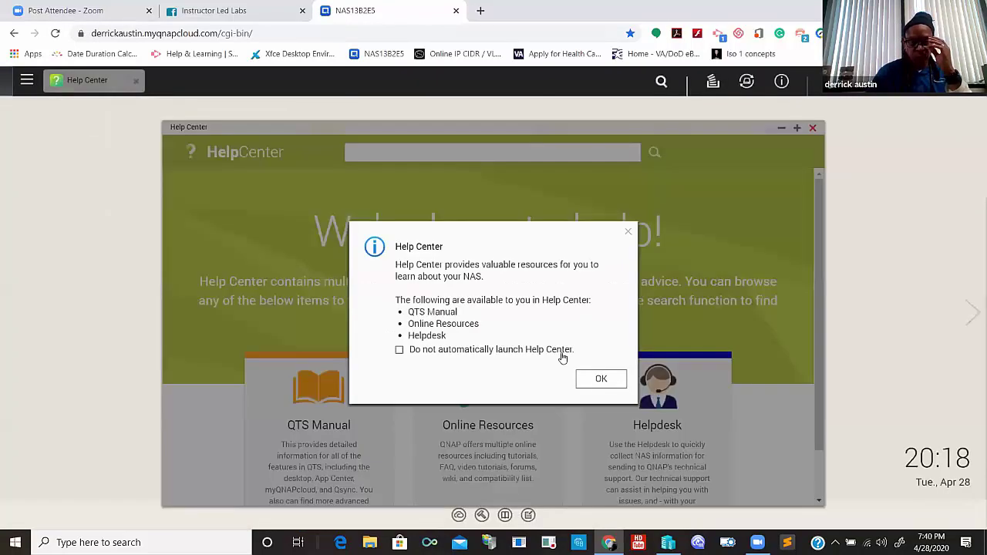
- Dismiss the Help Center and License Store dialogs and launch File Station
click(596, 379)
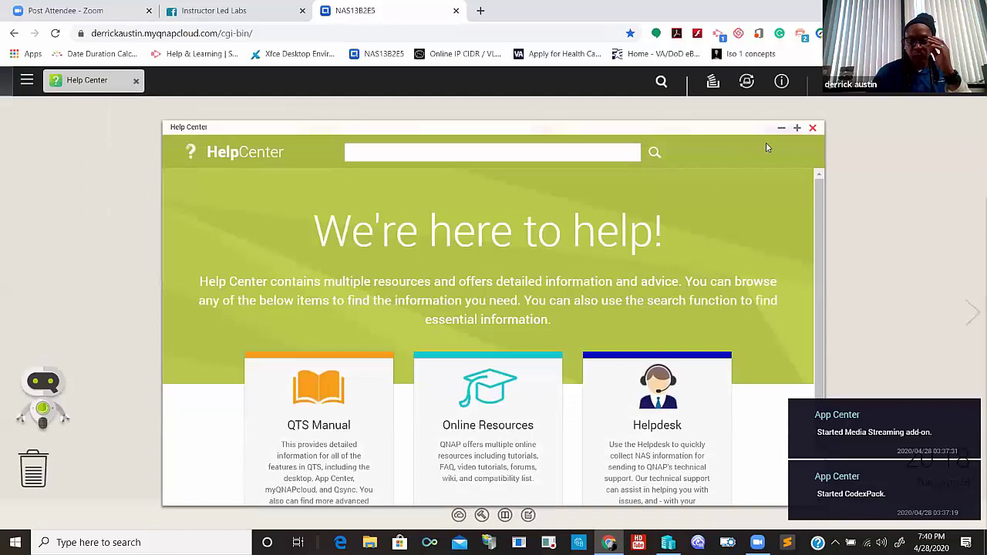
click(812, 128)
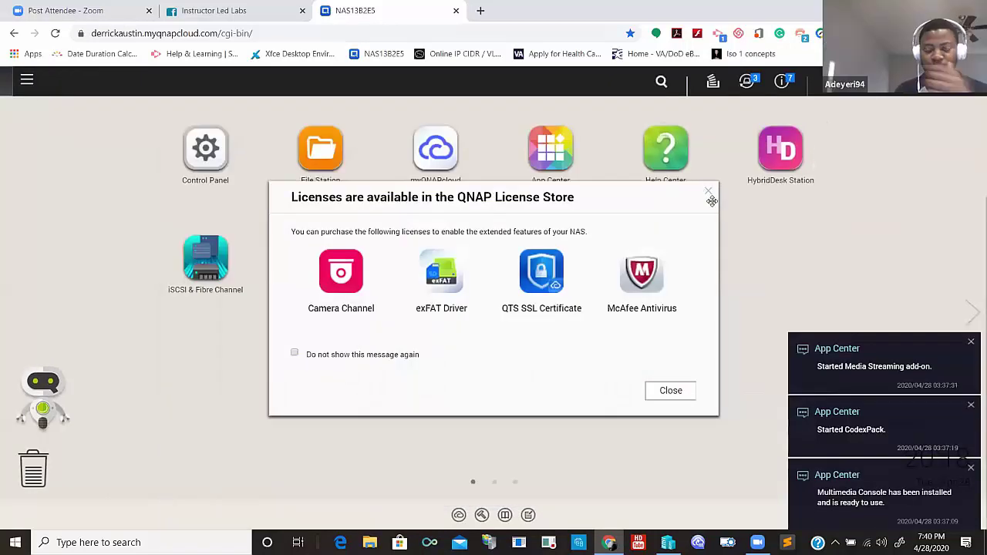
click(711, 191)
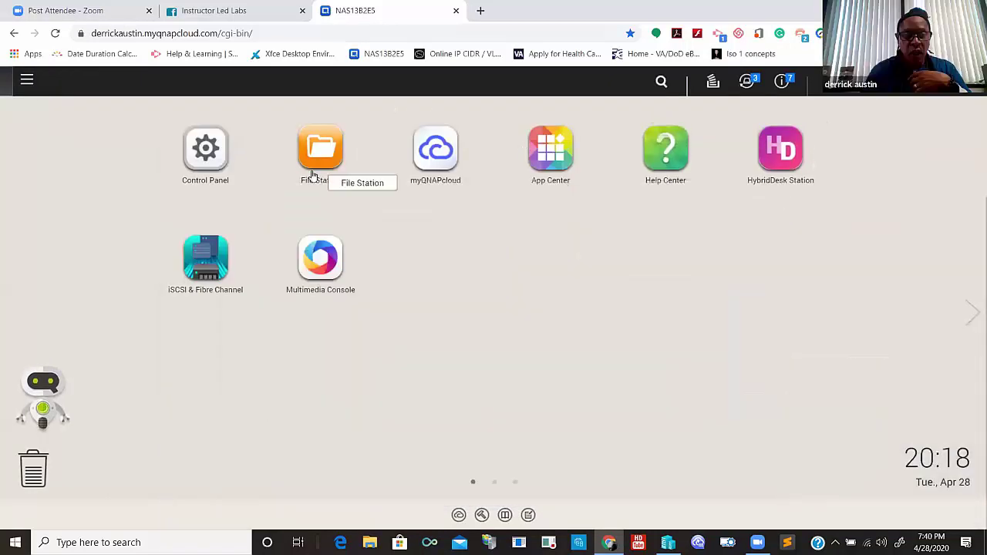
click(320, 164)
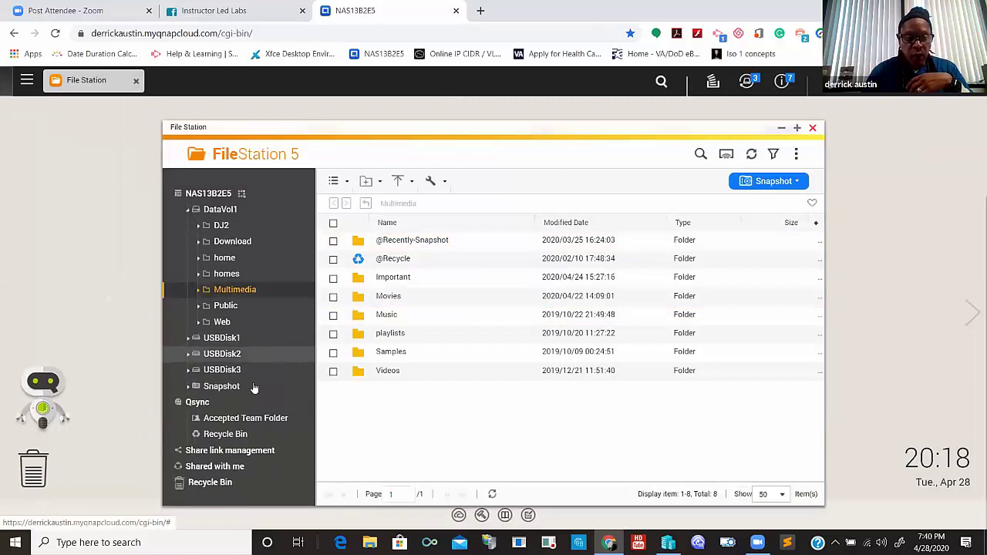
- Browse the contents of USBDisk3, USBDisk2 and USBDisk1
click(251, 372)
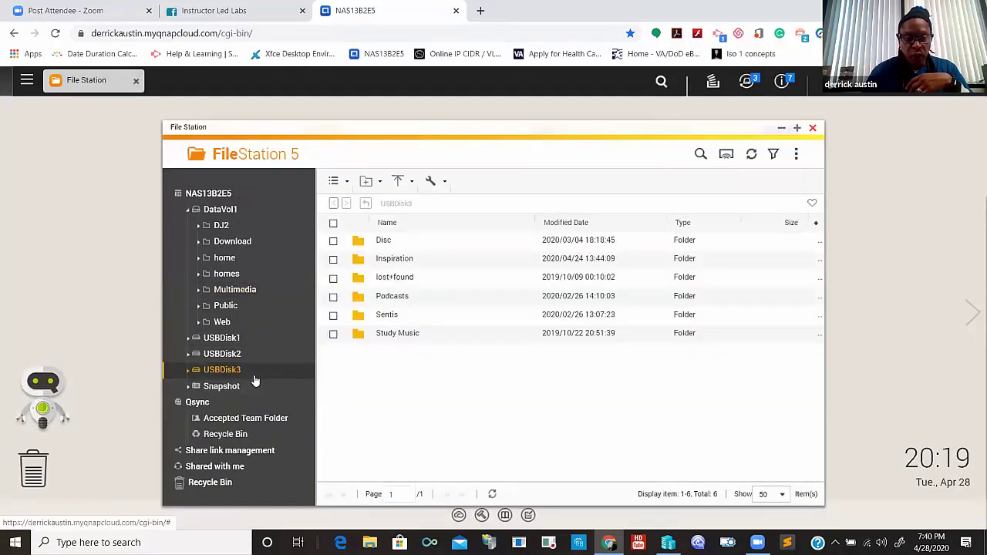
click(264, 290)
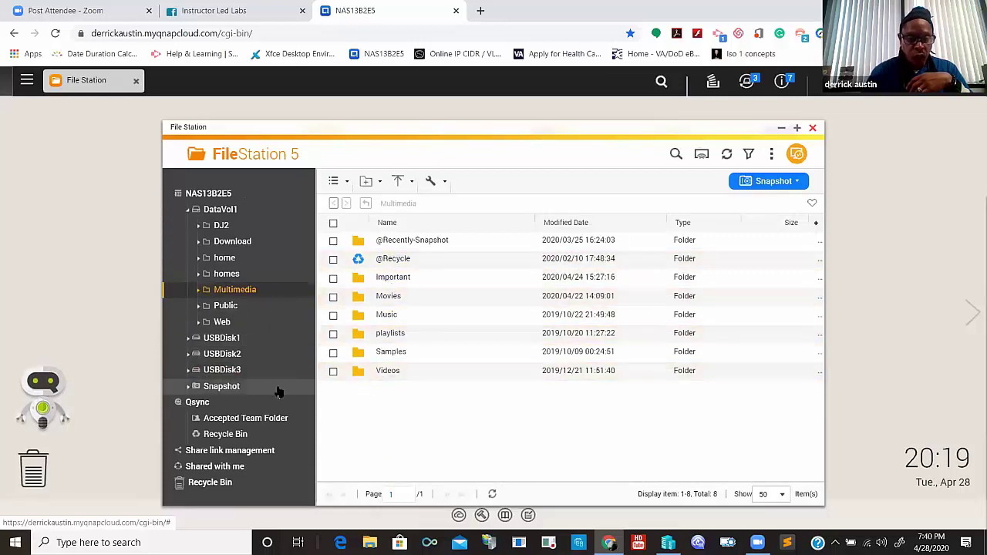
click(252, 371)
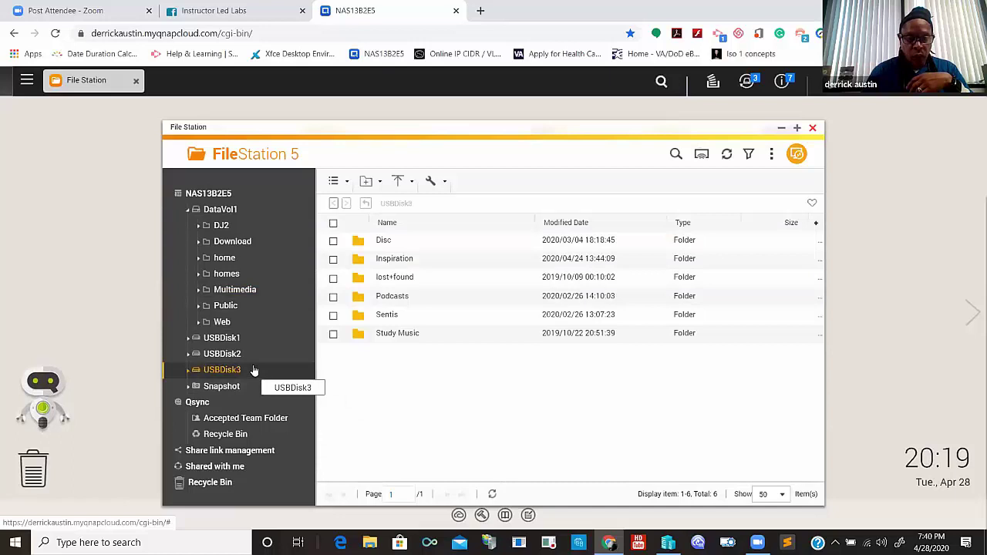
click(258, 359)
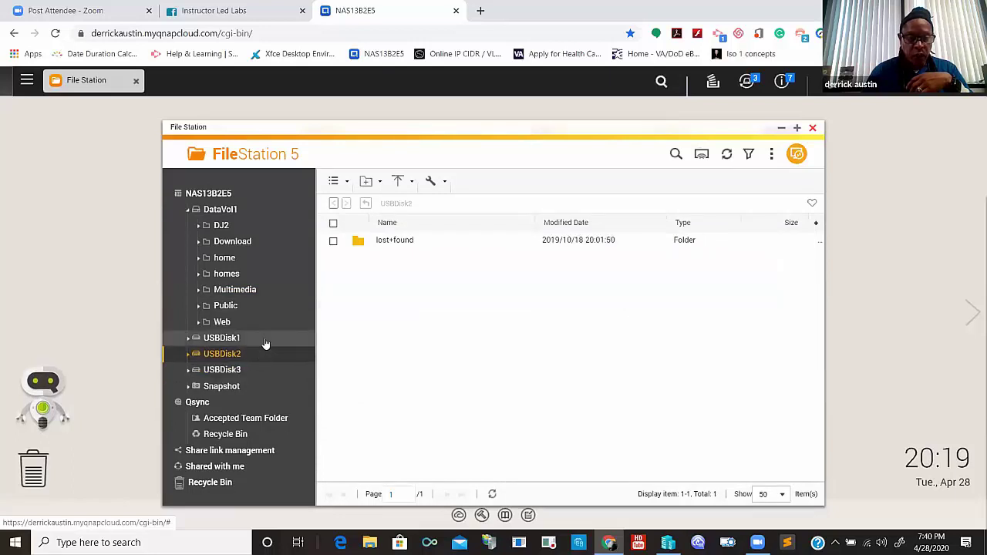
click(264, 342)
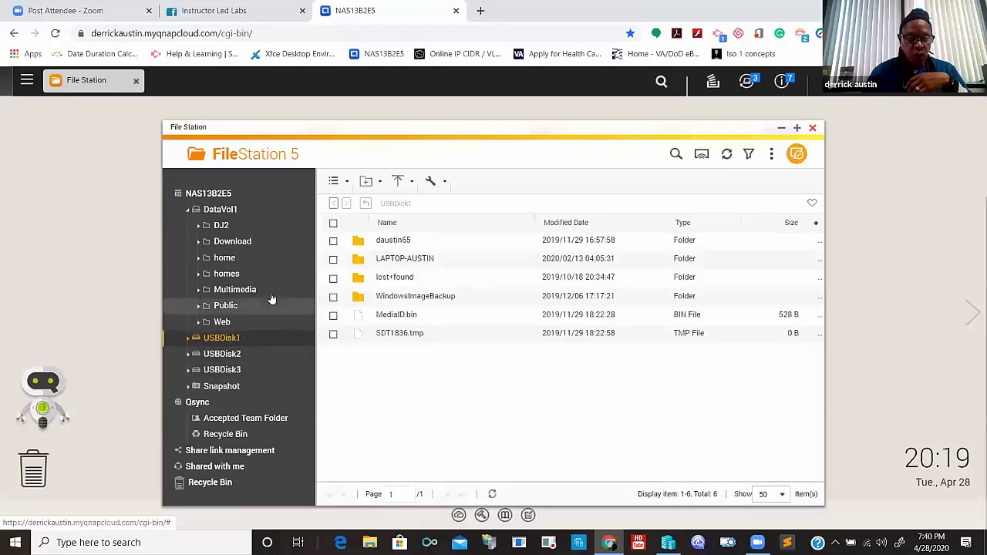
- Navigate the Web share to onlinesupport > assets > files
click(231, 324)
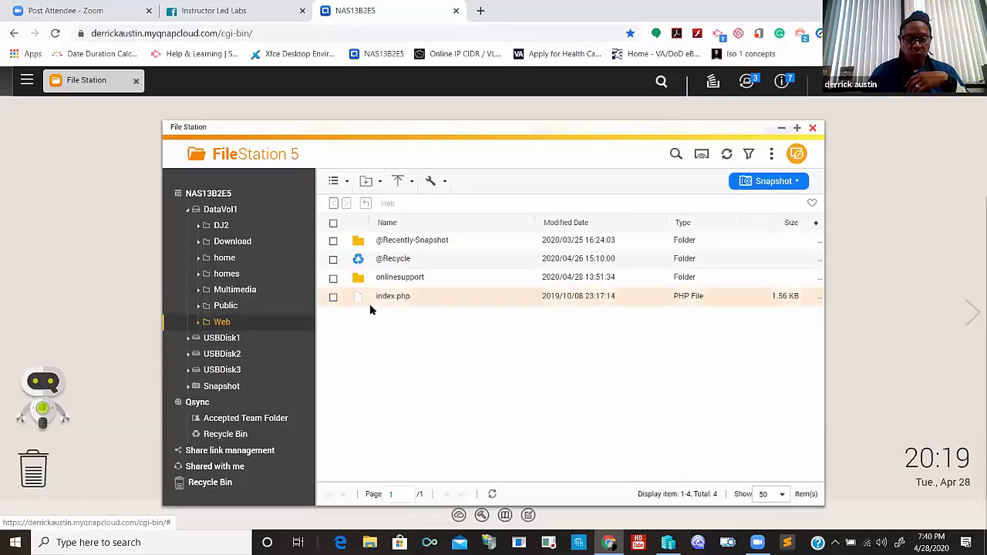
double_click(388, 281)
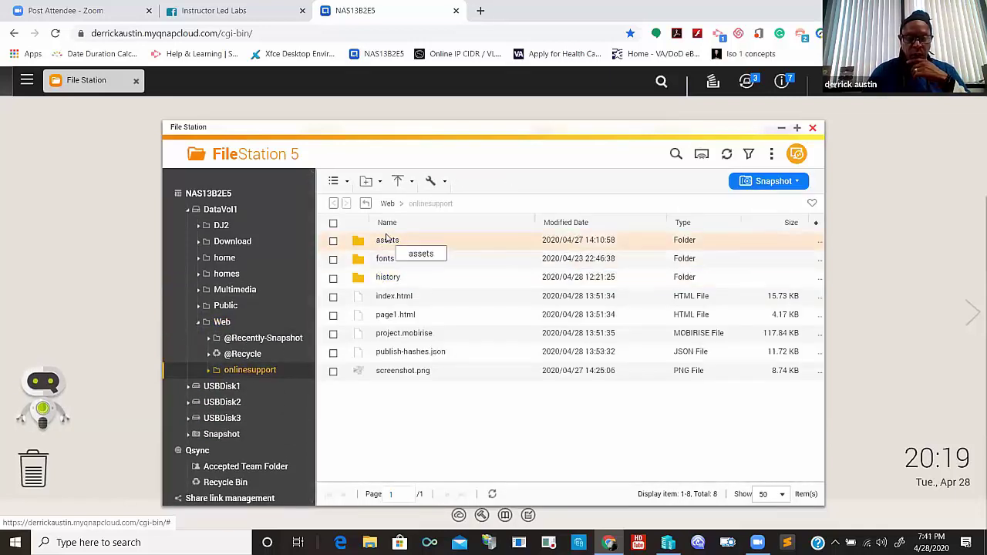
double_click(387, 241)
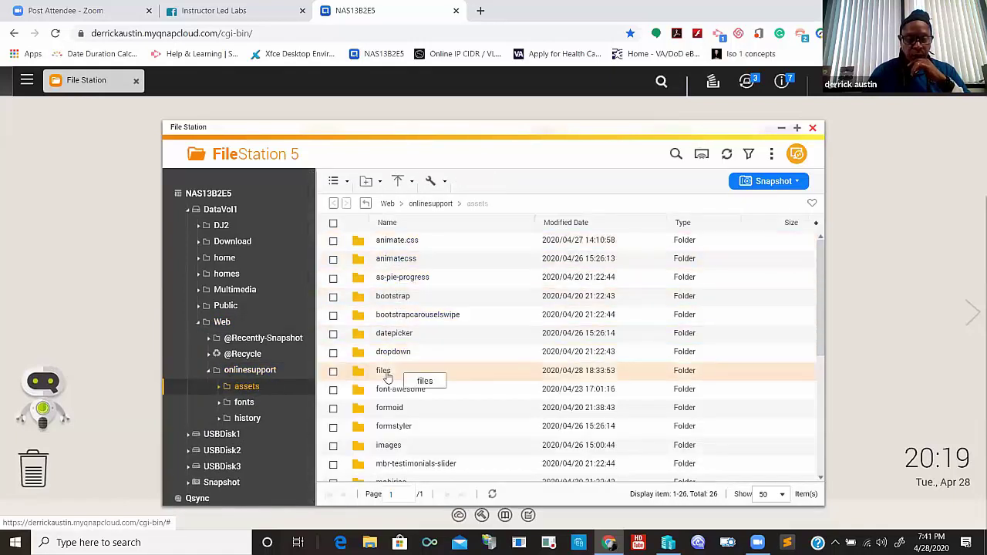
click(384, 371)
double_click(384, 371)
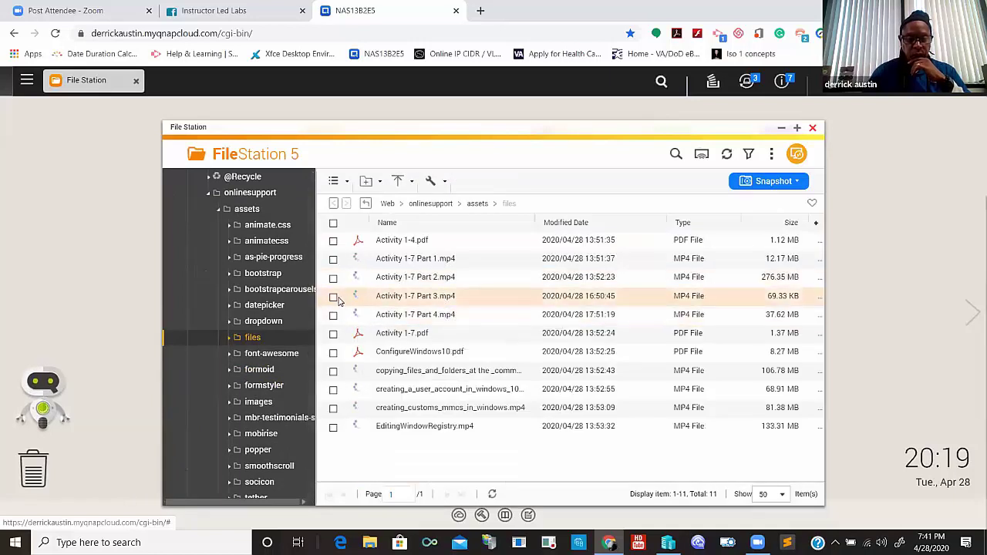
right_click(385, 297)
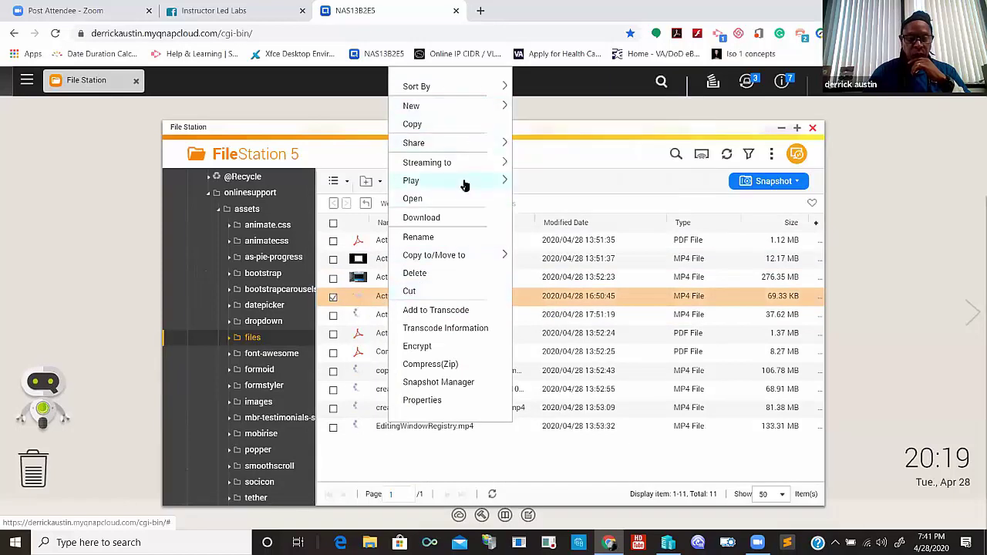
mouse_move(466, 185)
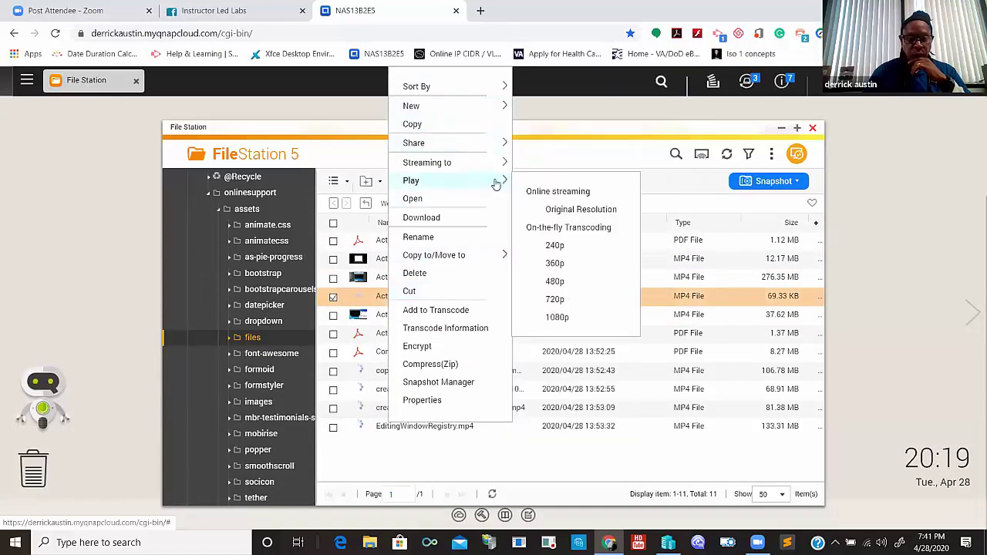
click(571, 209)
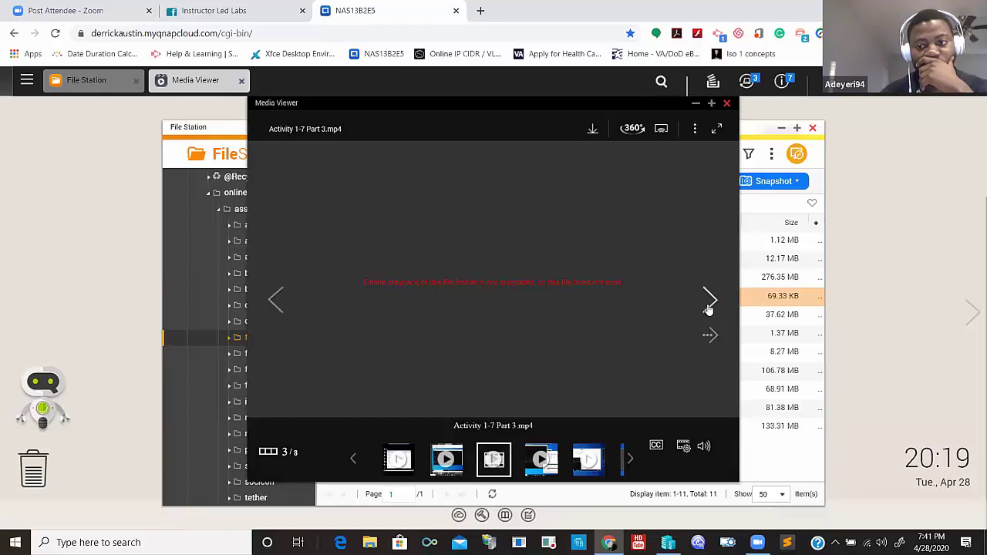
click(726, 103)
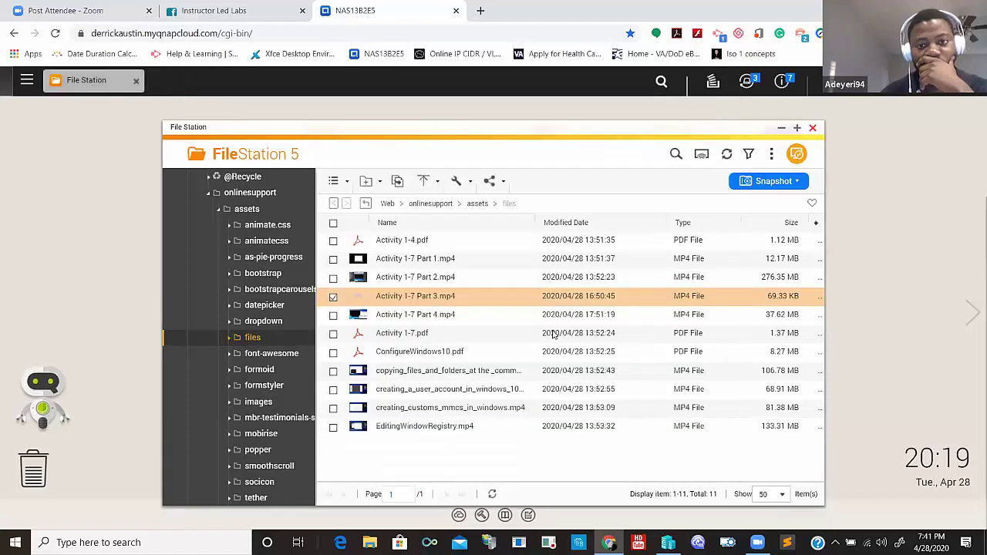
- Dismiss the MP4's context menu, open the Hippo Video extension and check its notifications
right_click(462, 299)
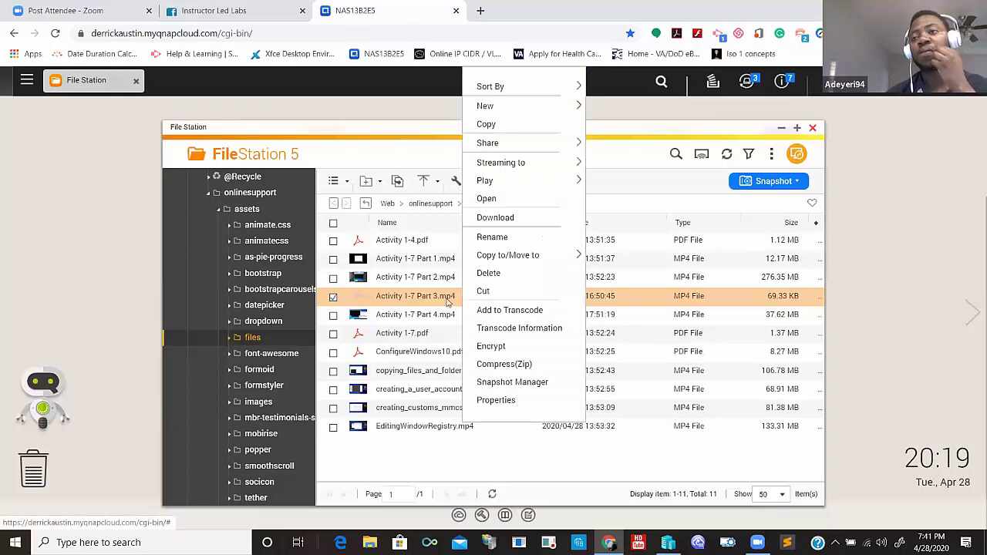
click(435, 304)
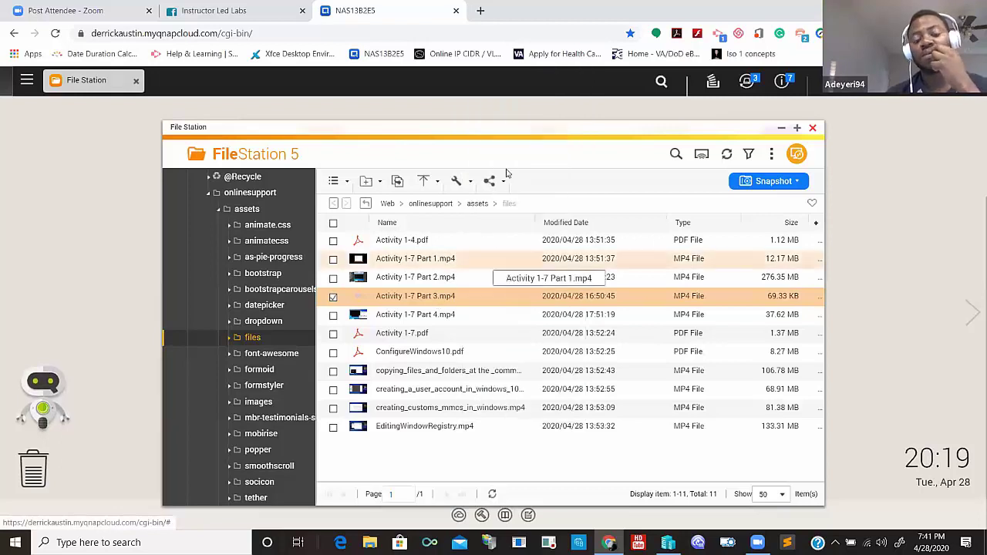
click(800, 36)
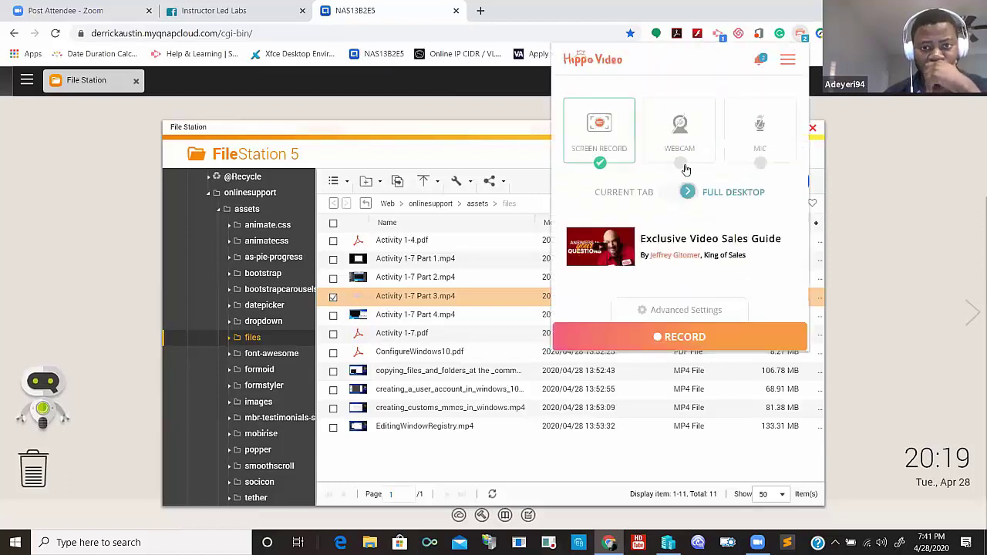
click(760, 65)
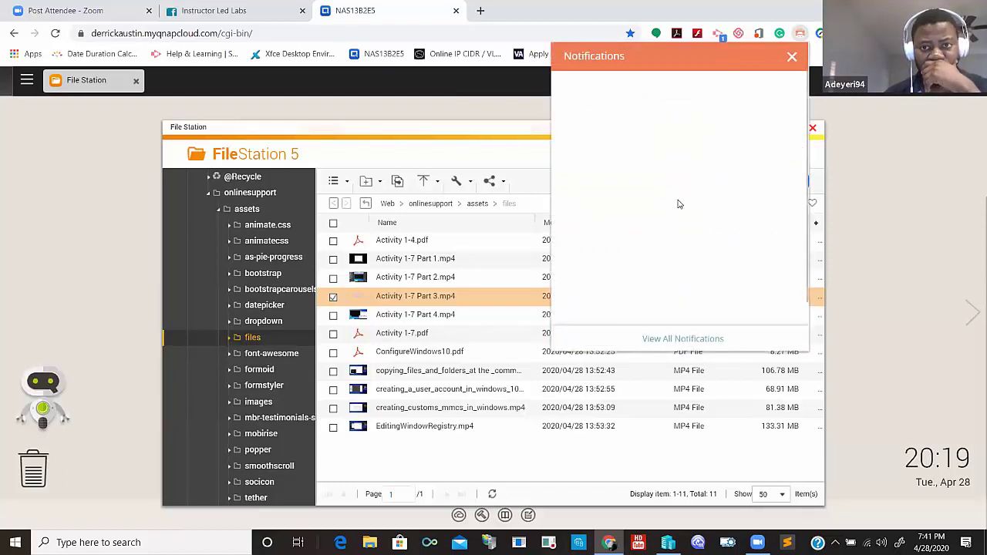
click(791, 58)
- Open Activity 1-7 Part 3 from Hippo Video's Recent Videos list
click(785, 64)
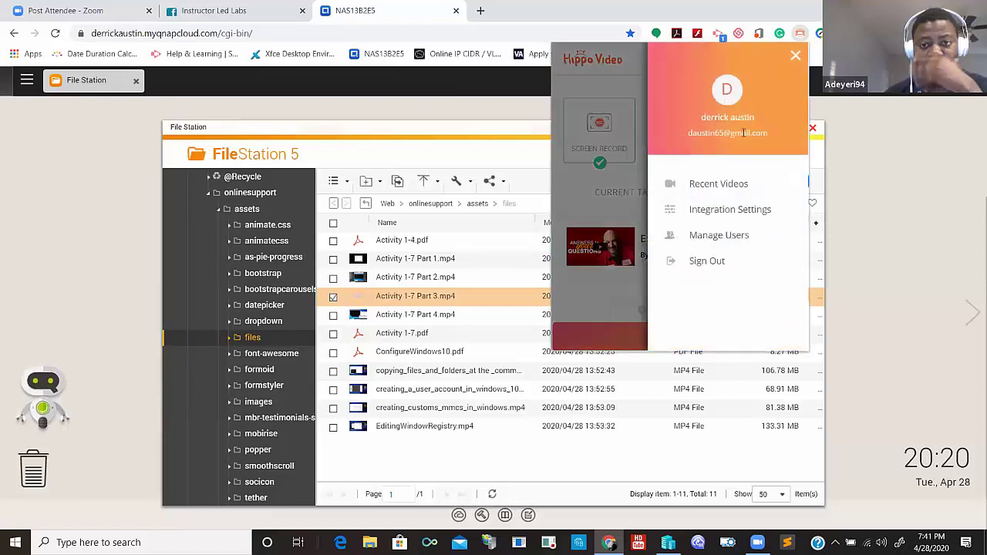
click(715, 185)
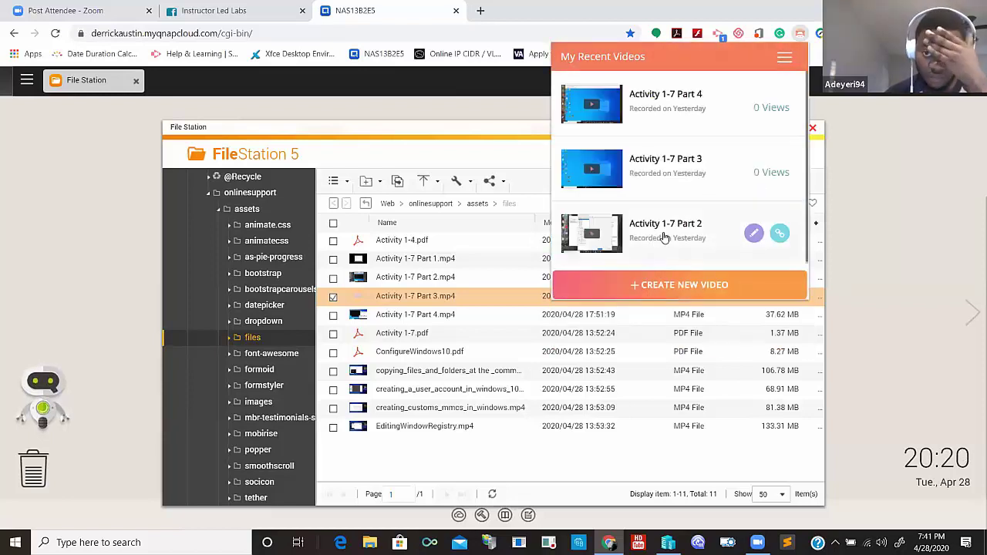
click(686, 161)
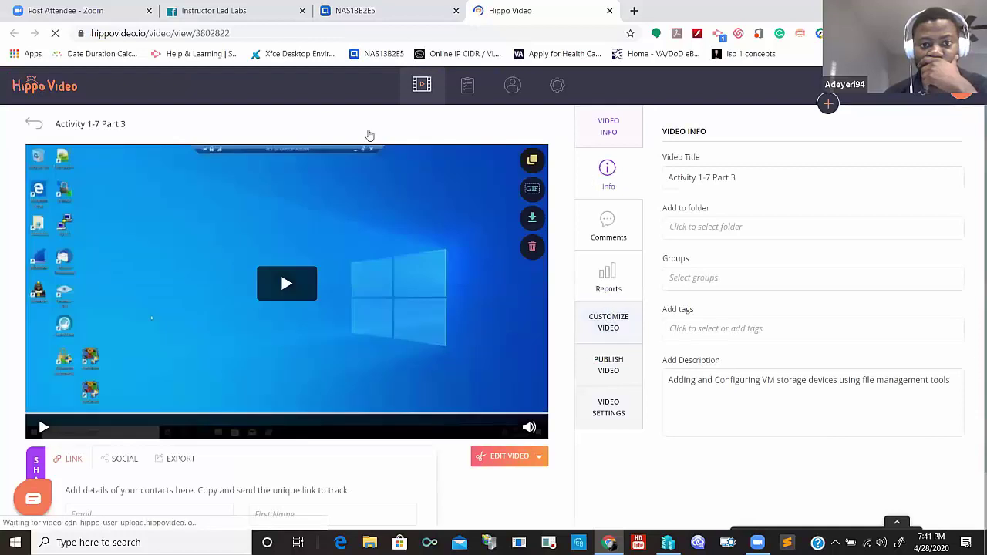
- Play the Activity 1-7 Part 3 video in Hippo Video, which keeps loading, then minimize Chrome
click(282, 285)
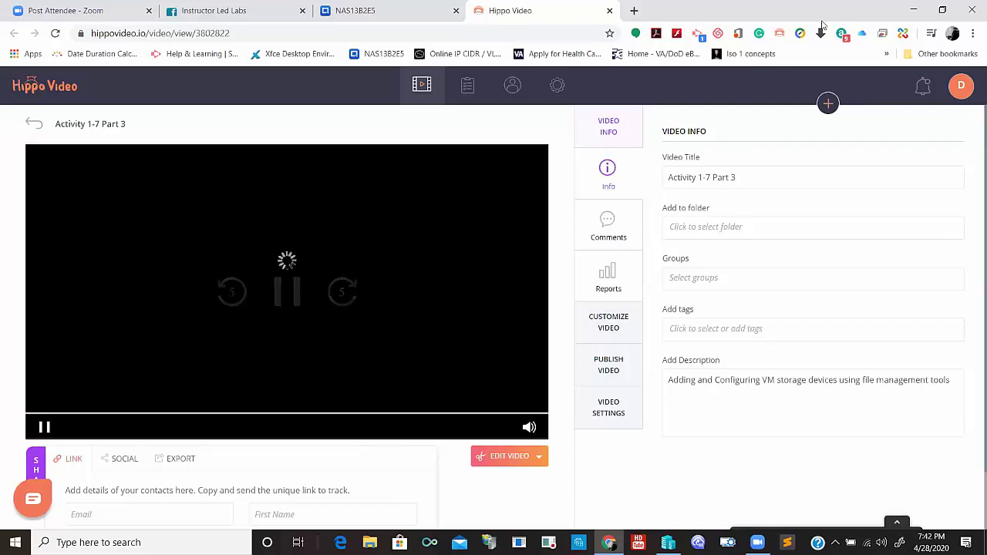
click(911, 11)
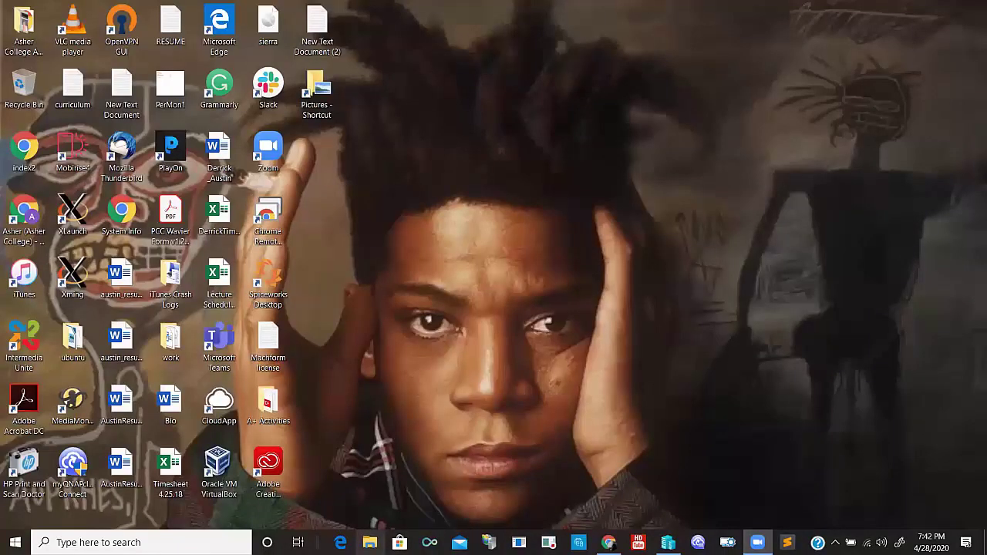
- In File Explorer, go to This PC > Downloads and select the Activity 1-7 Part 3 video
key(super+e)
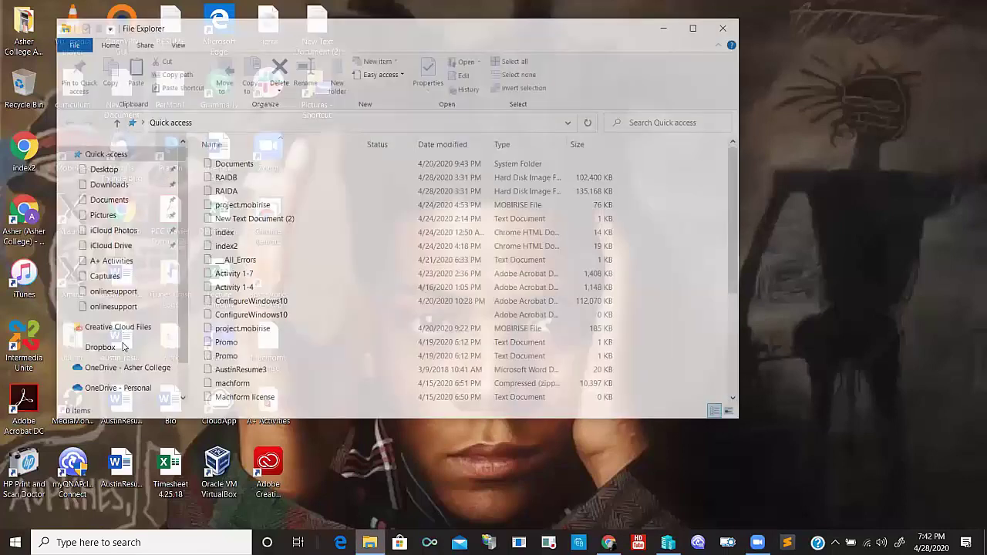
scroll(117, 252, down, 5)
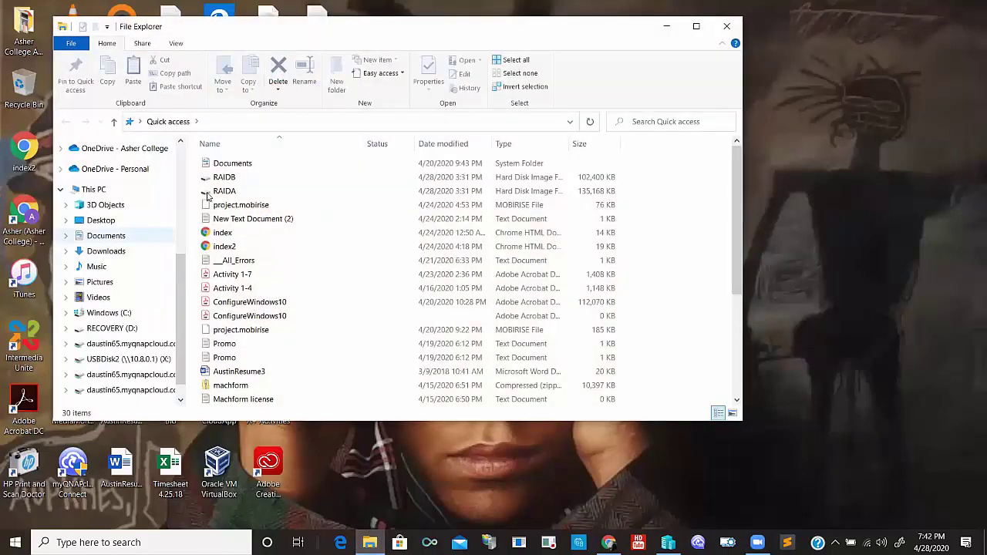
click(107, 251)
click(217, 195)
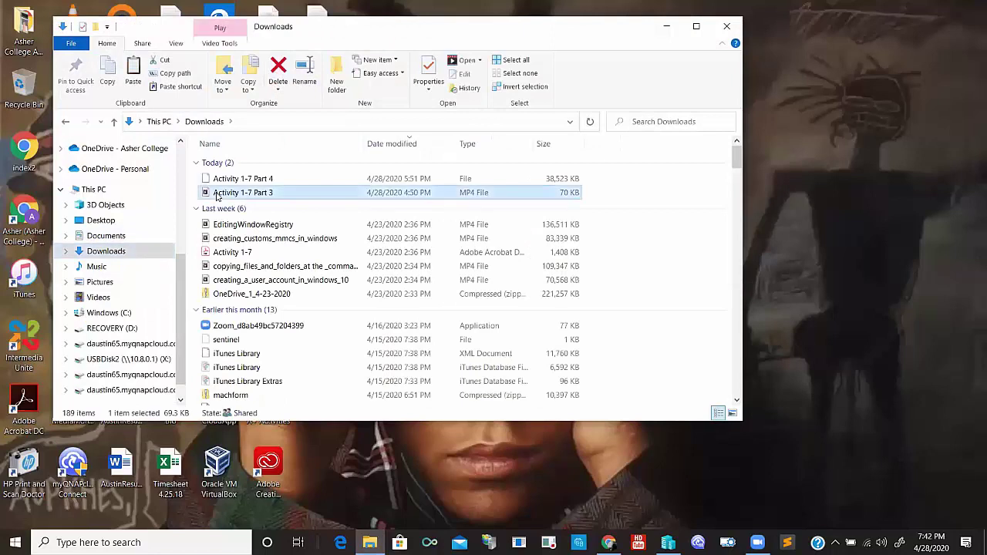
right_click(217, 195)
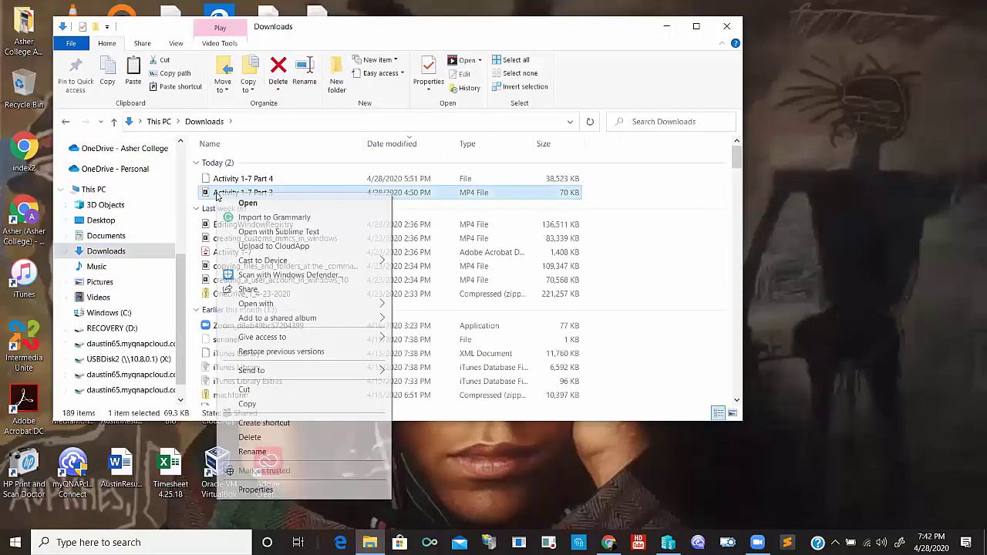
key(Escape)
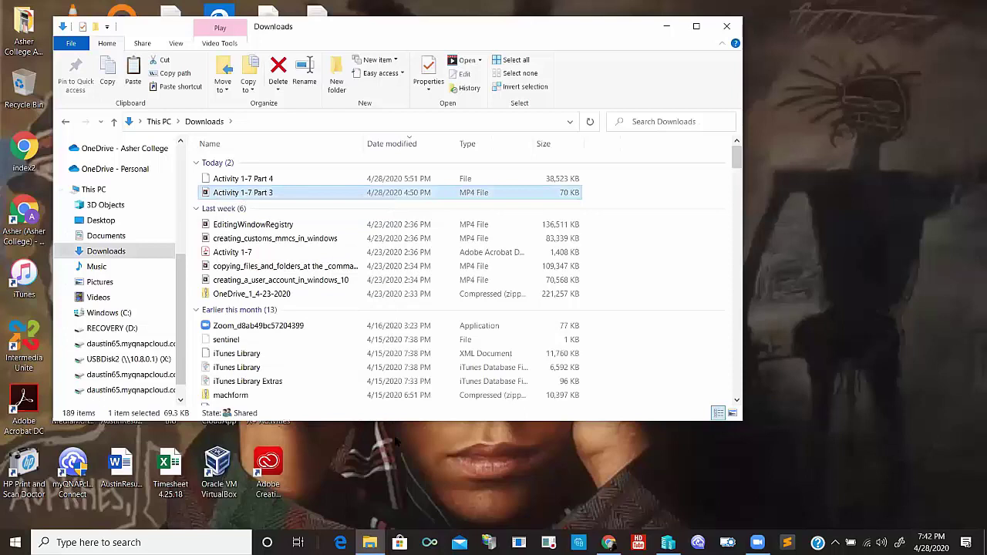
- Open the Activity 1-7 Part 3 video, dismiss the can't-play error, and minimize both windows
key(Return)
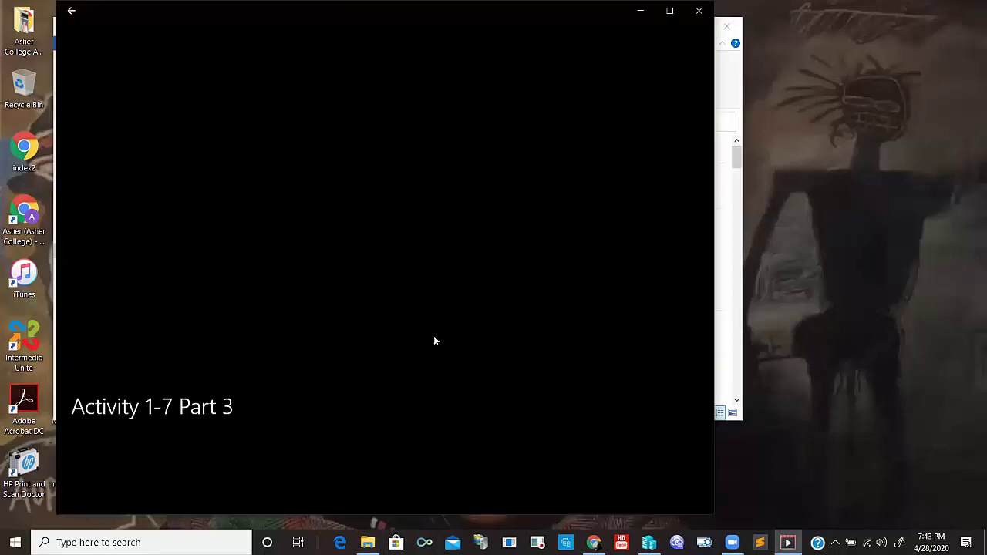
click(430, 319)
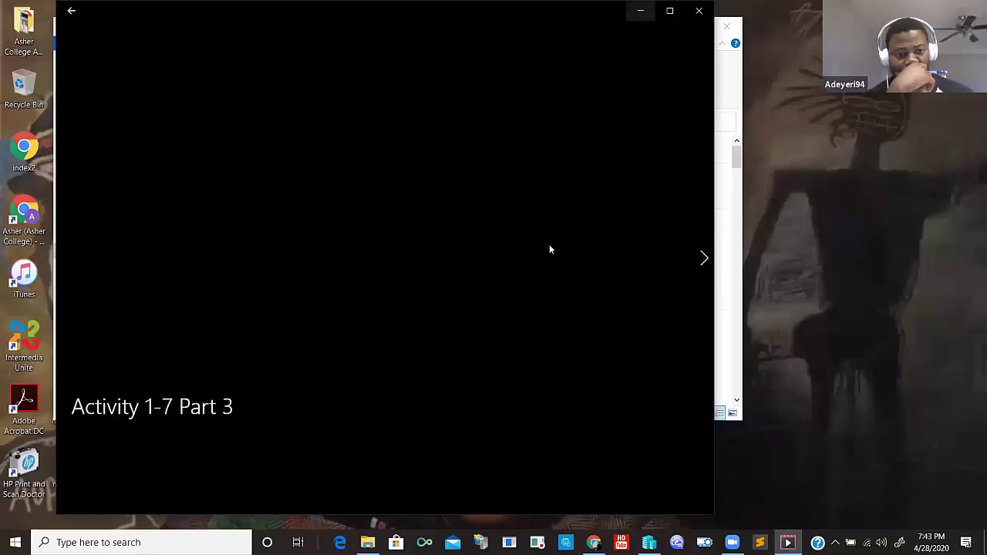
click(640, 10)
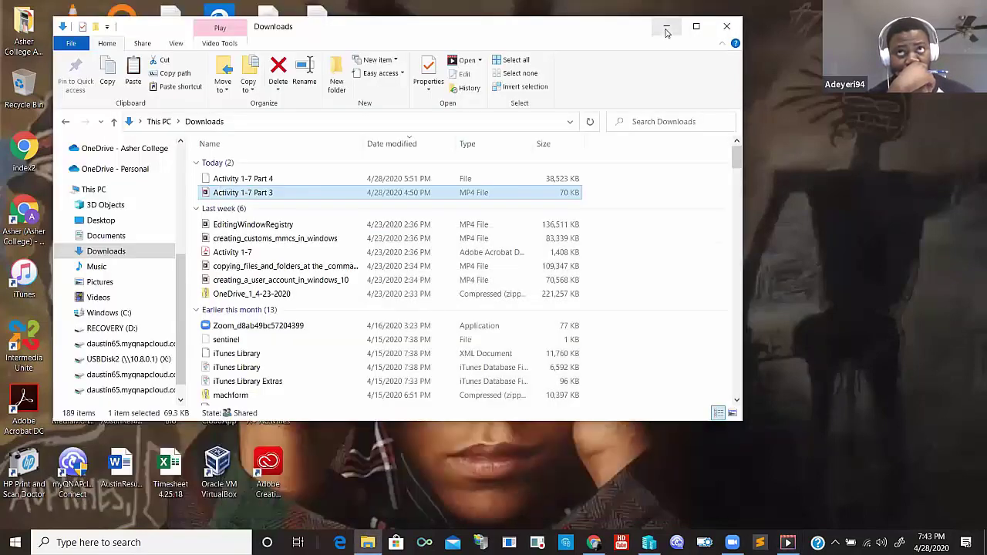
click(667, 29)
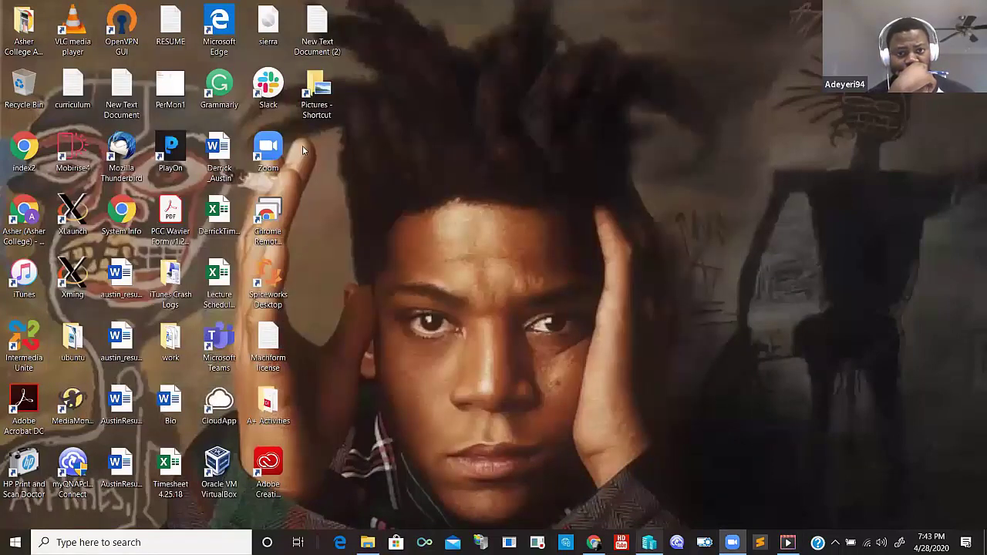
- Connect to the PC1 virtual machine from Hyper-V Manager and sign in as Admin with the account password
key(alt+Tab)
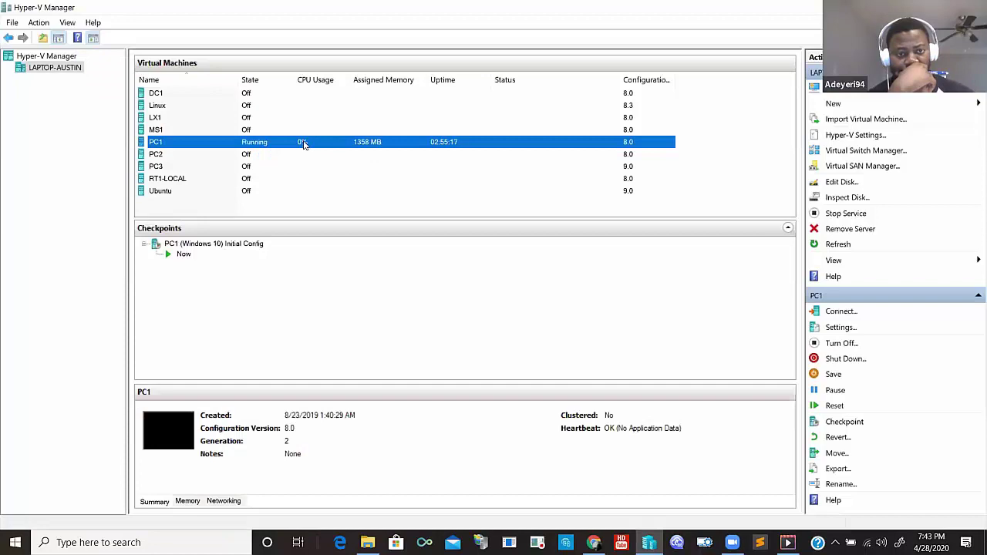
right_click(304, 145)
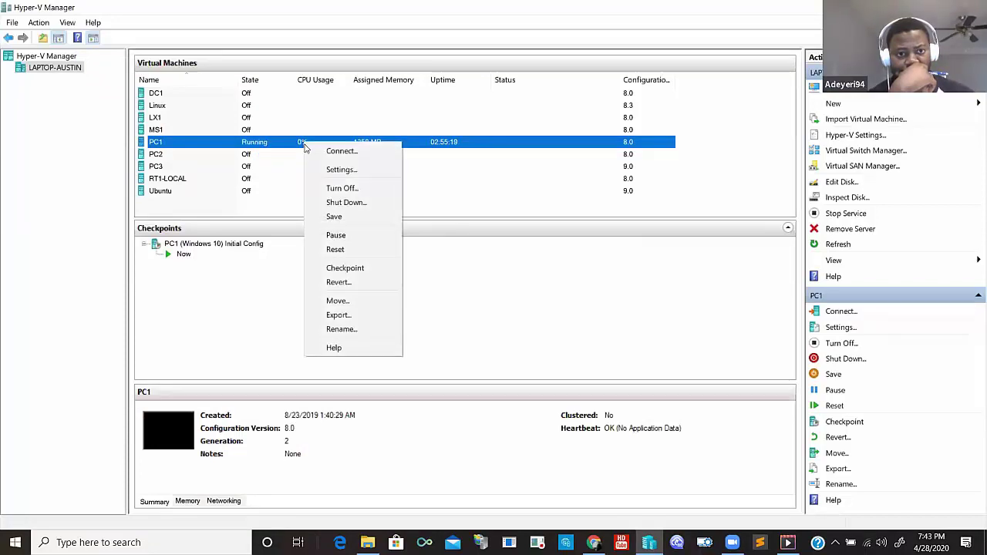
click(340, 152)
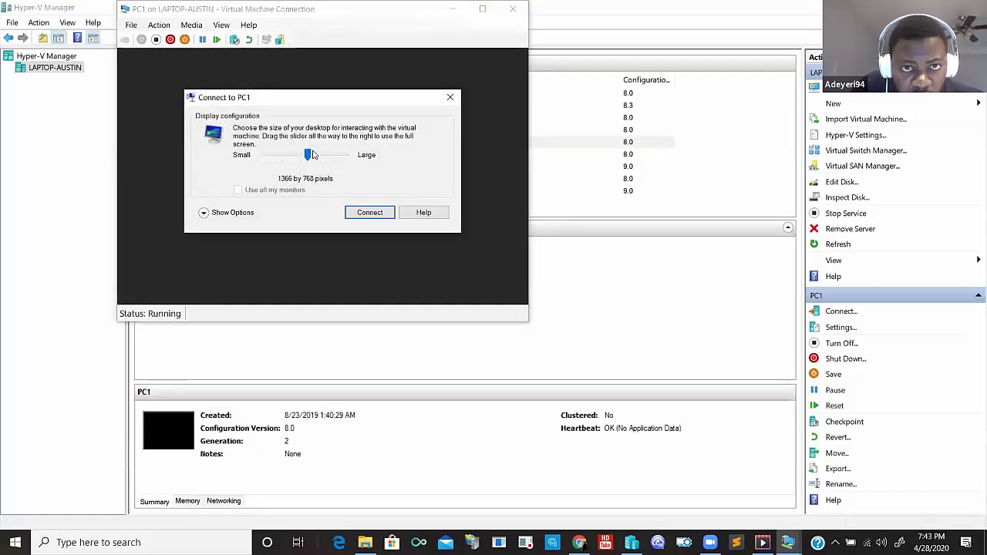
click(370, 213)
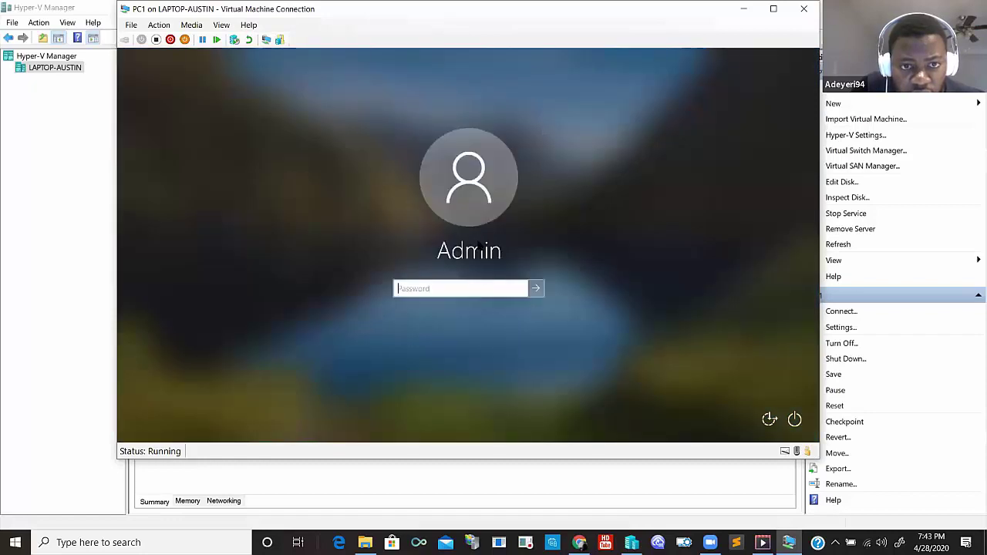
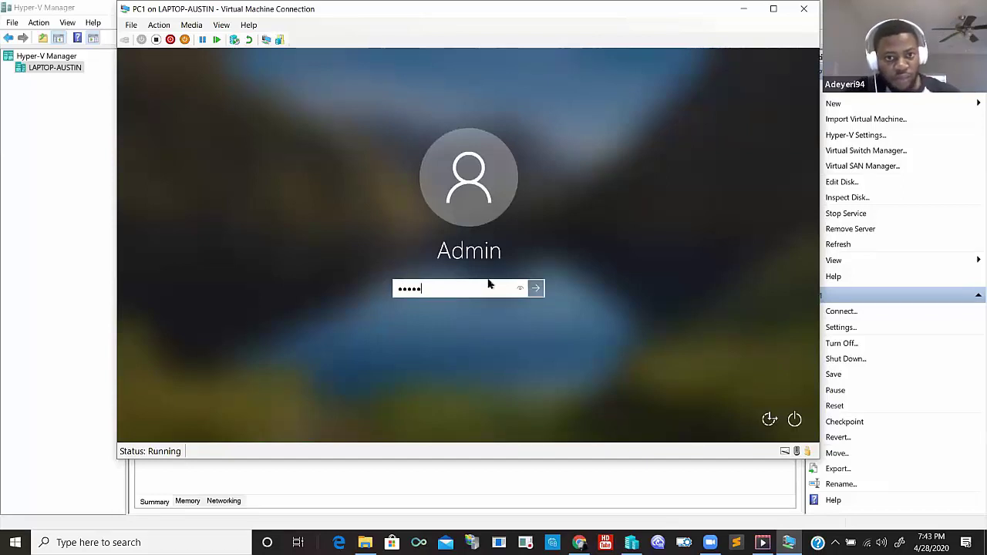
key(Return)
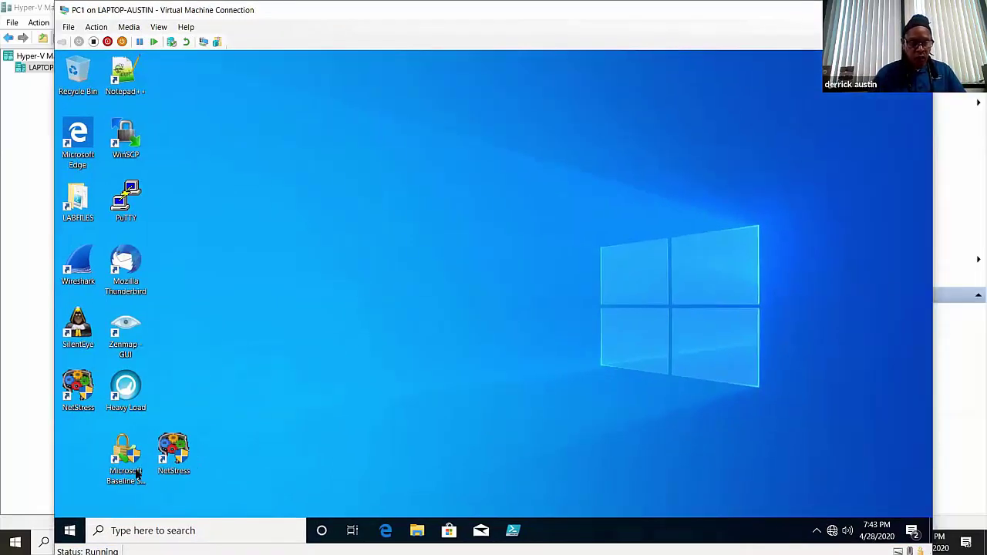
- Launch Disk Management in PC1 and attempt Remove Mirror on TOOLS (T:), dismissing the last-healthy-plex error
right_click(69, 532)
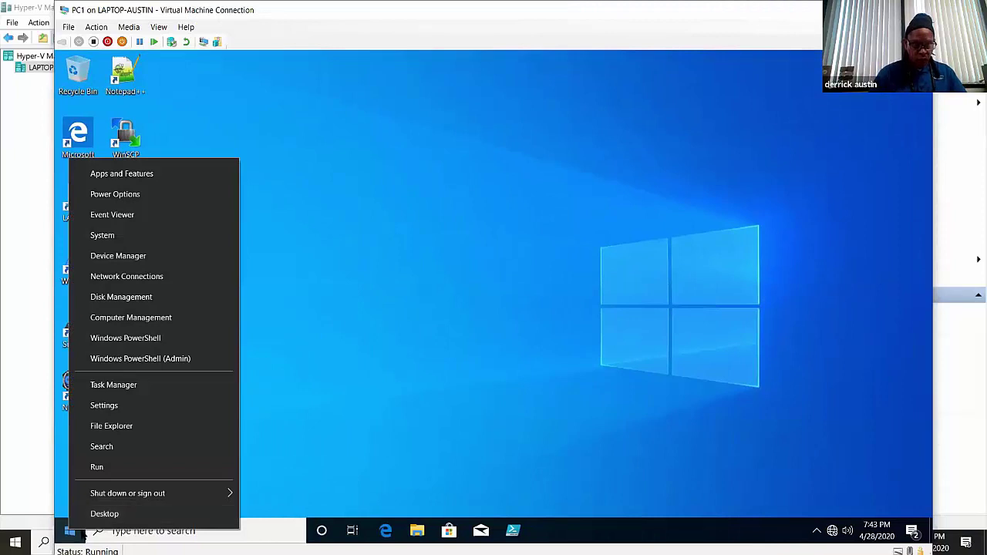
click(127, 304)
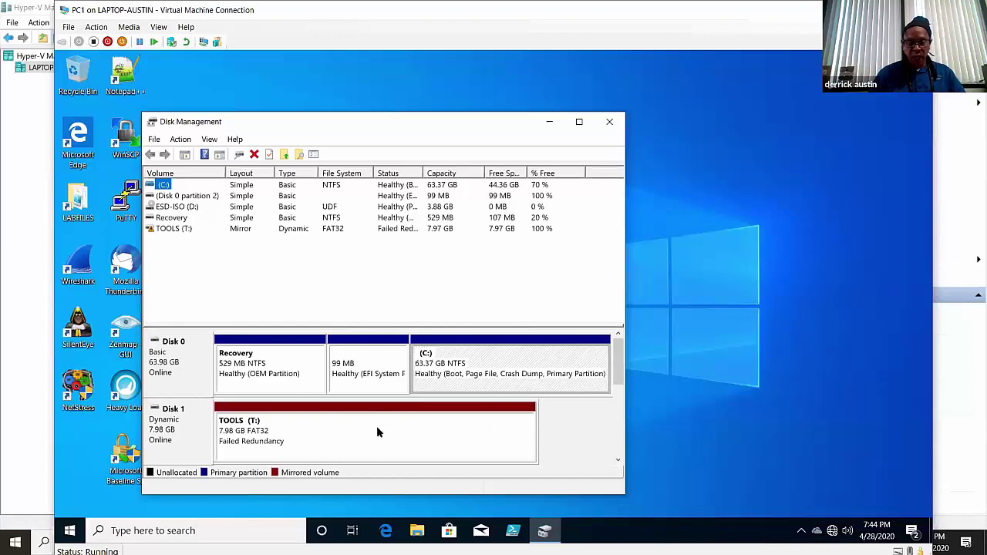
click(340, 434)
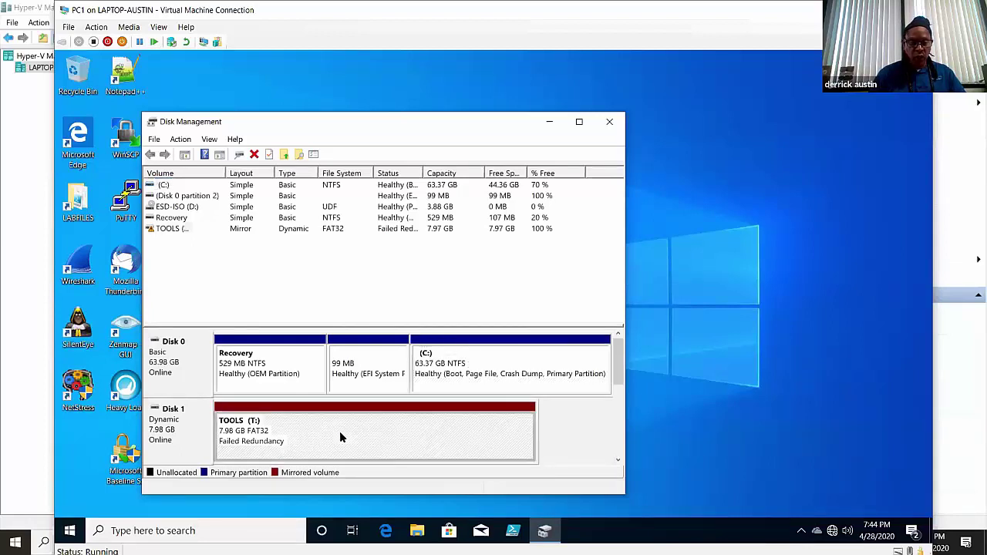
right_click(370, 421)
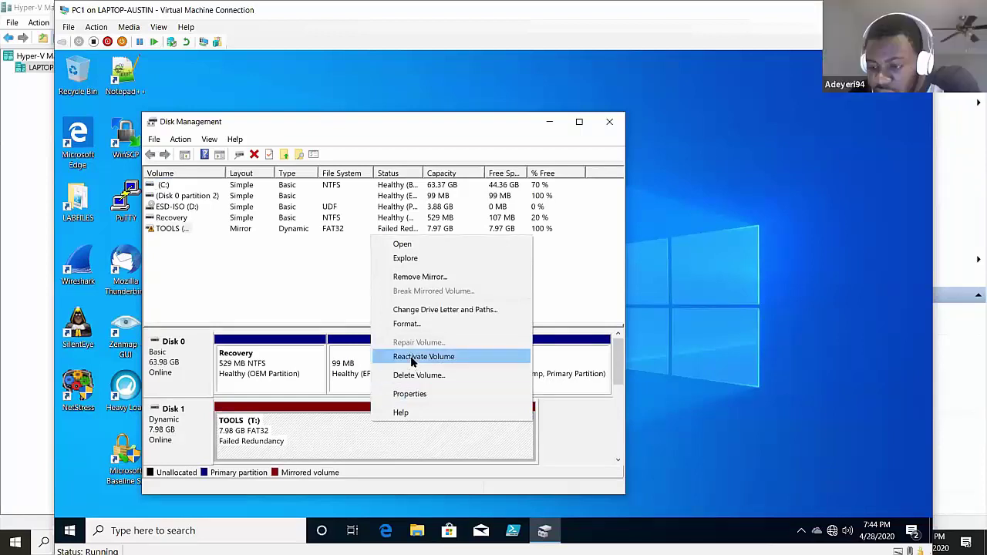
click(422, 277)
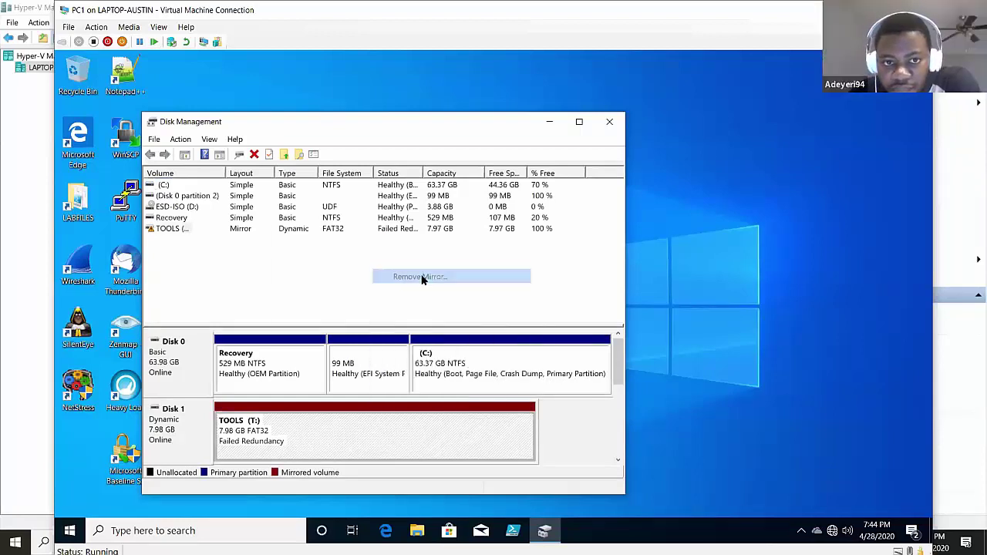
click(393, 389)
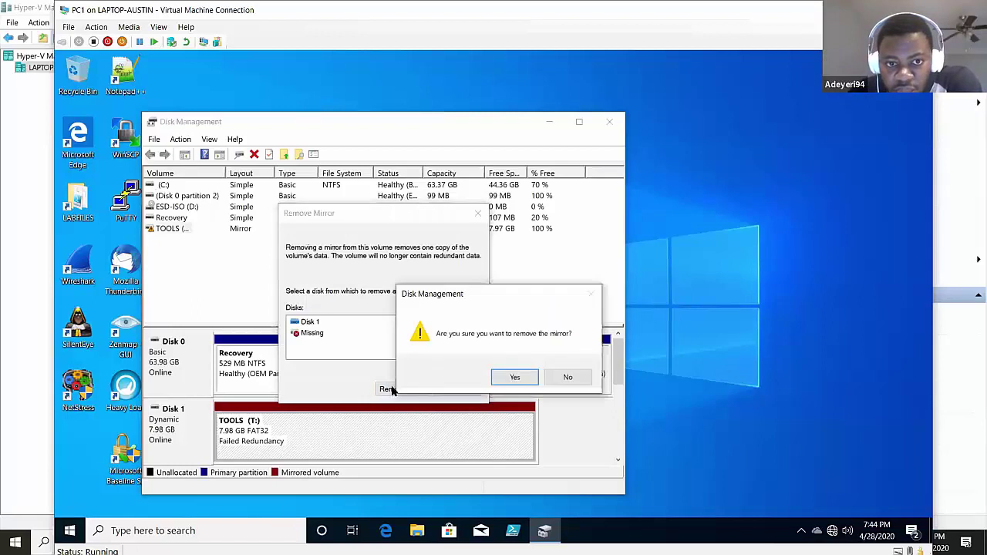
click(509, 377)
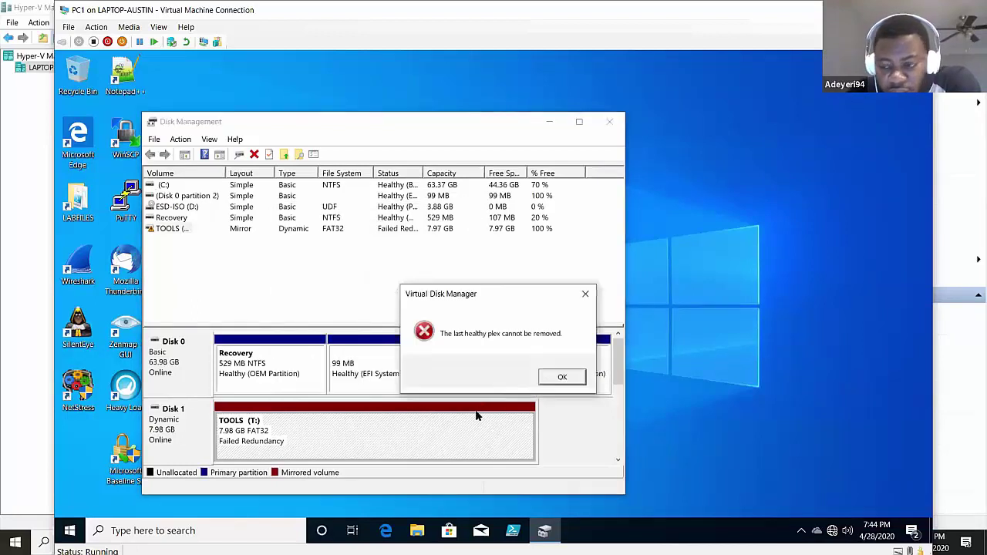
click(560, 377)
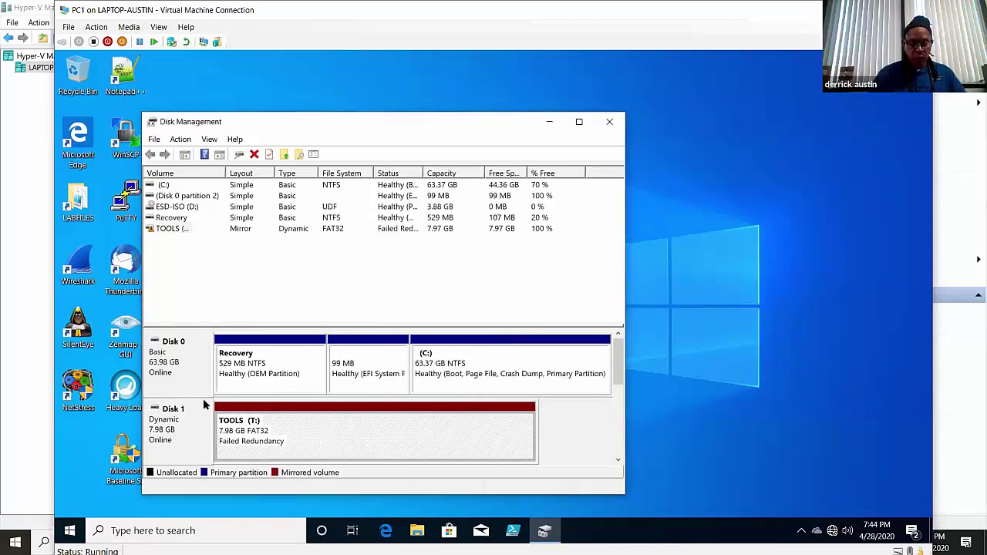
- Delete the TOOLS (T:) mirrored volume, confirming that its data will be erased
right_click(256, 436)
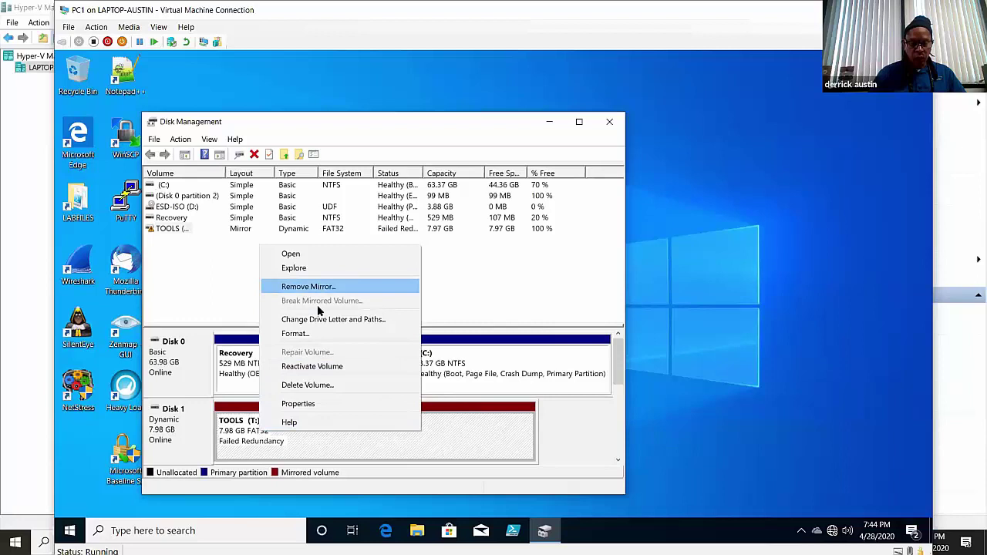
click(316, 385)
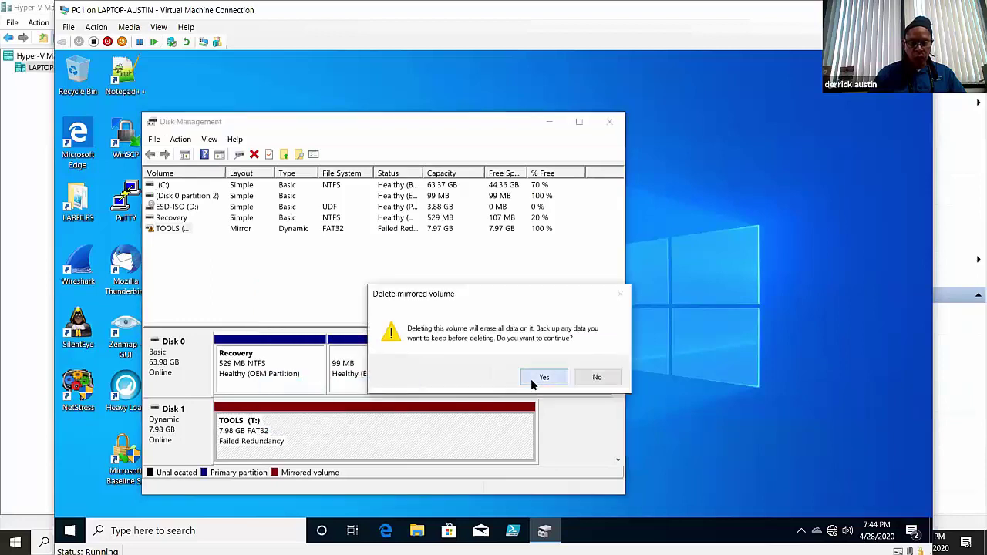
click(532, 378)
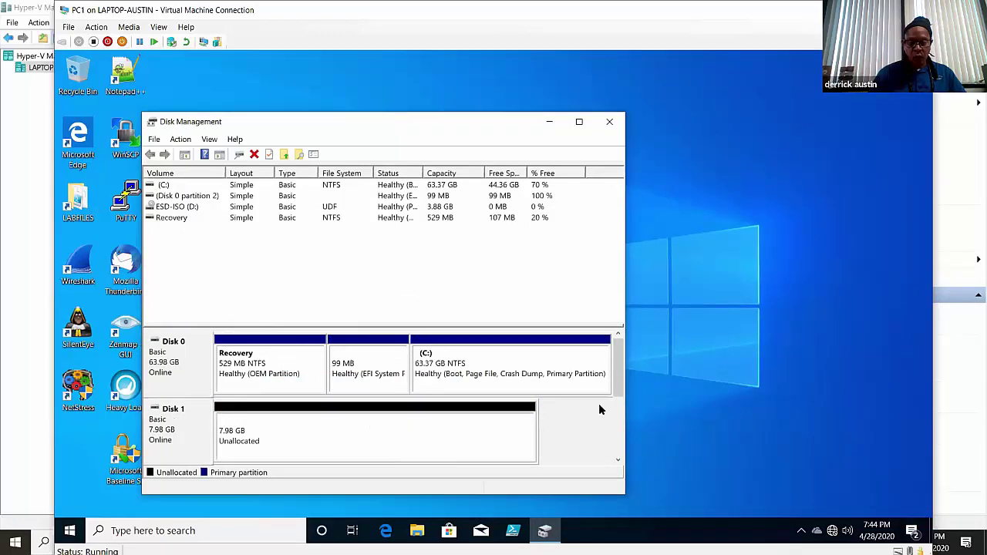
- Review the options for Disk 1 and its 7.98 GB unallocated space, then close Disk Management
scroll(618, 407, down, 2)
scroll(618, 401, up, 2)
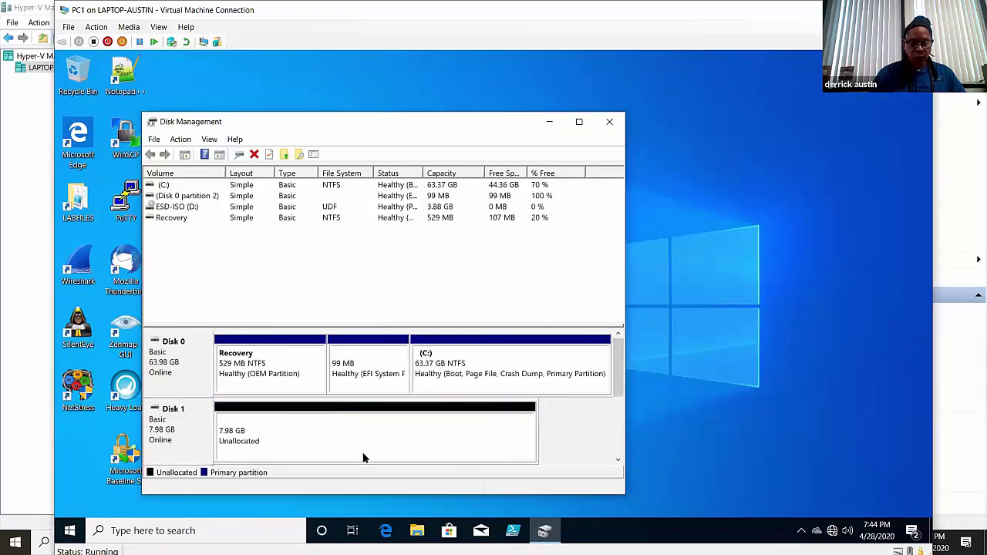
right_click(365, 451)
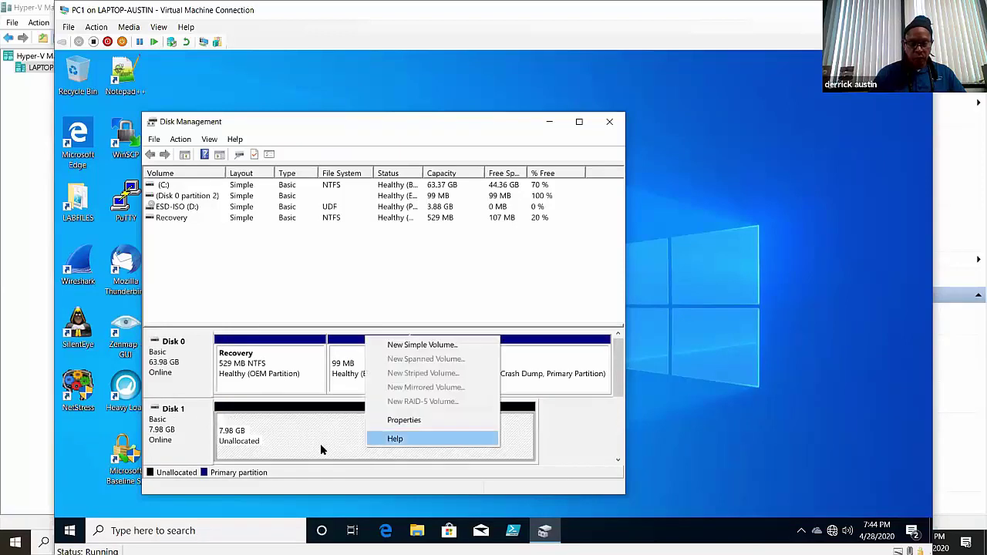
click(601, 409)
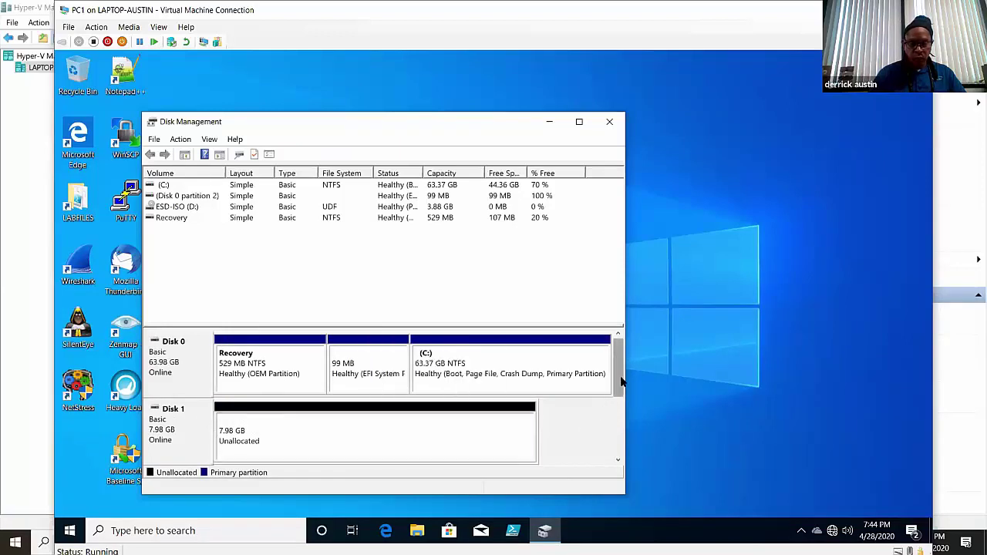
scroll(618, 417, down, 2)
scroll(617, 417, up, 2)
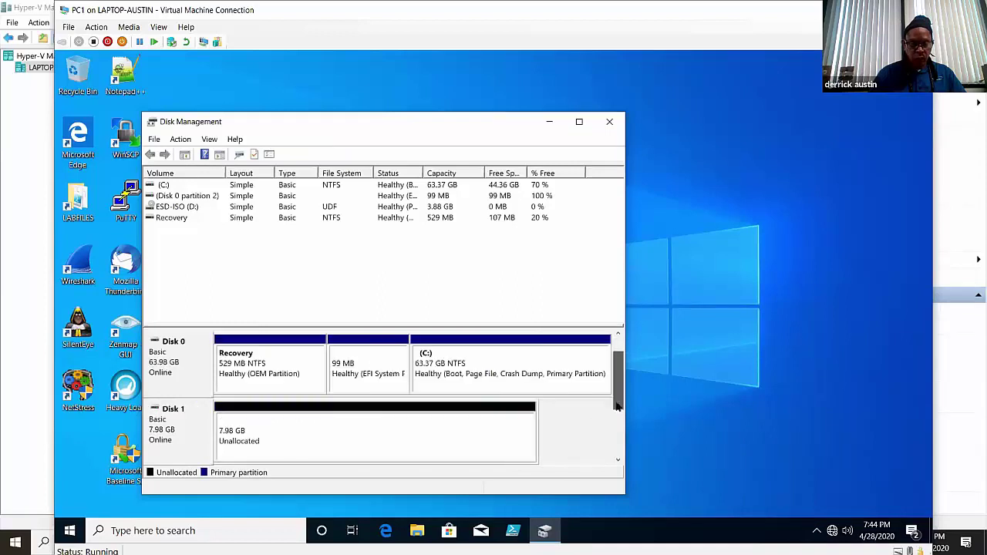
right_click(280, 438)
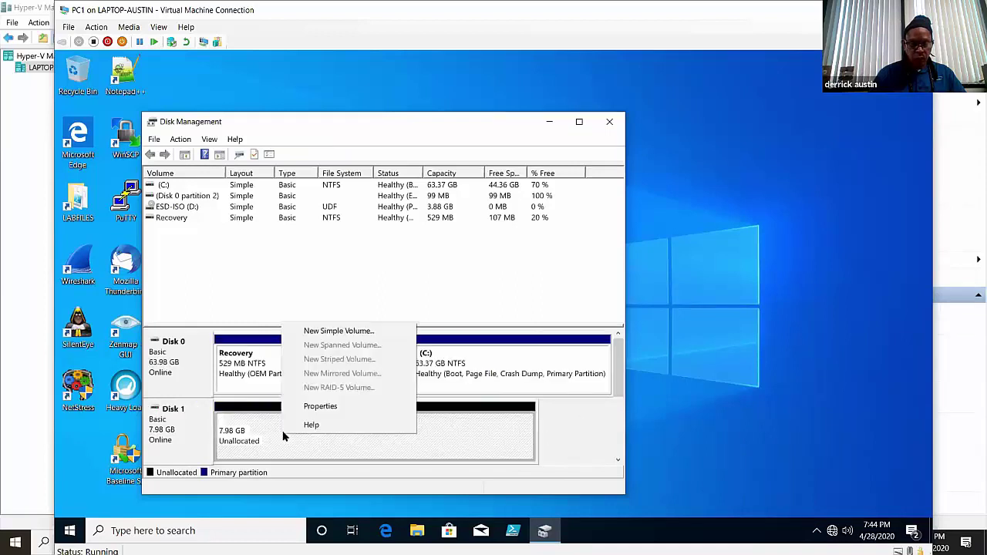
click(166, 426)
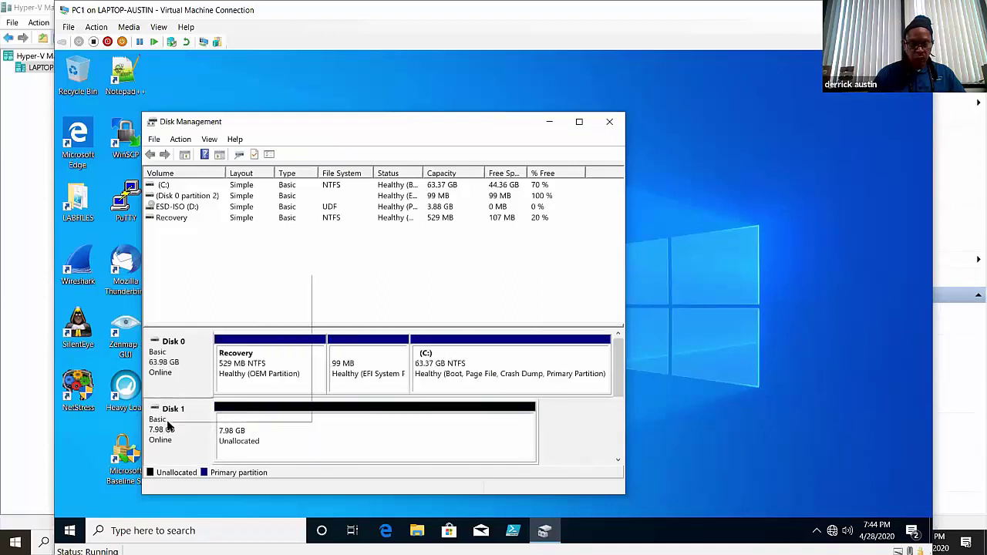
right_click(167, 424)
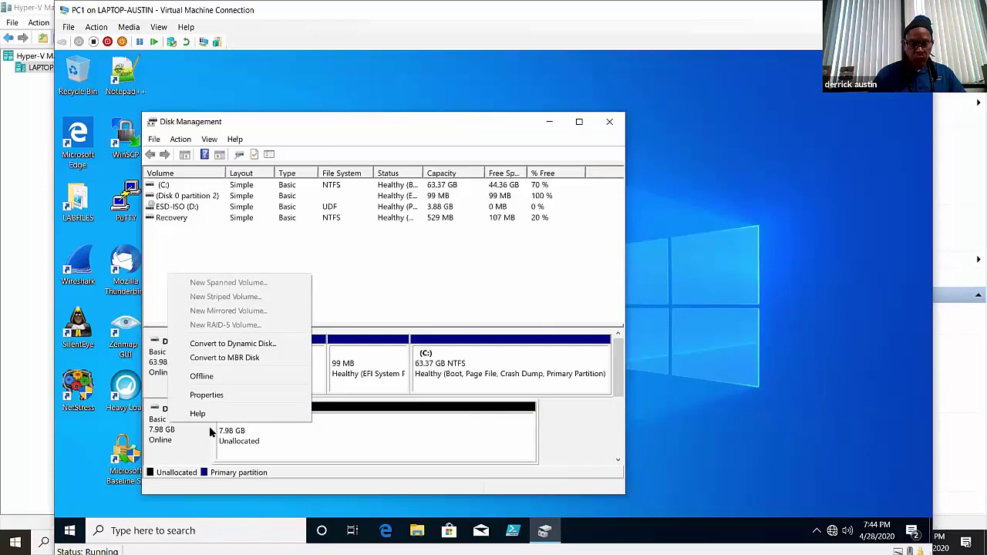
click(324, 426)
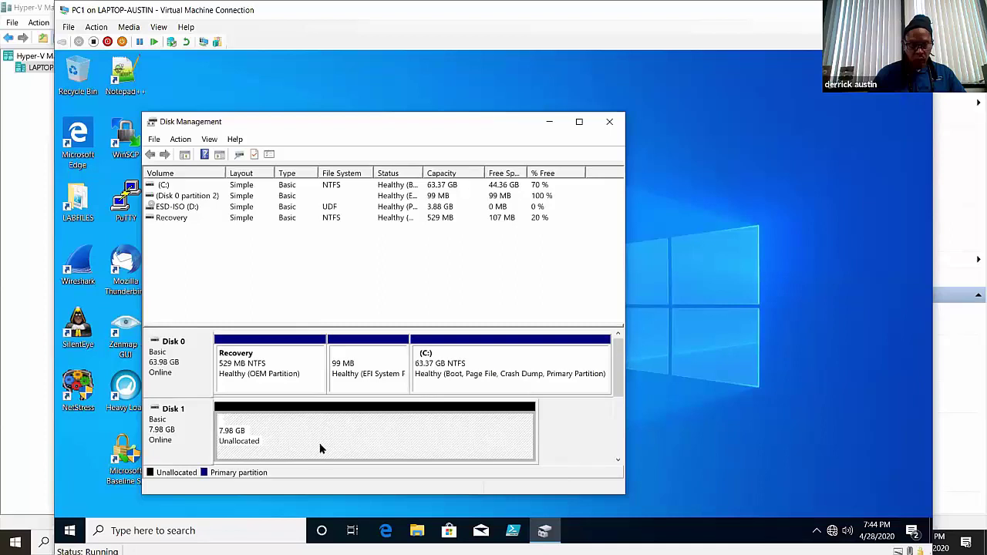
click(610, 122)
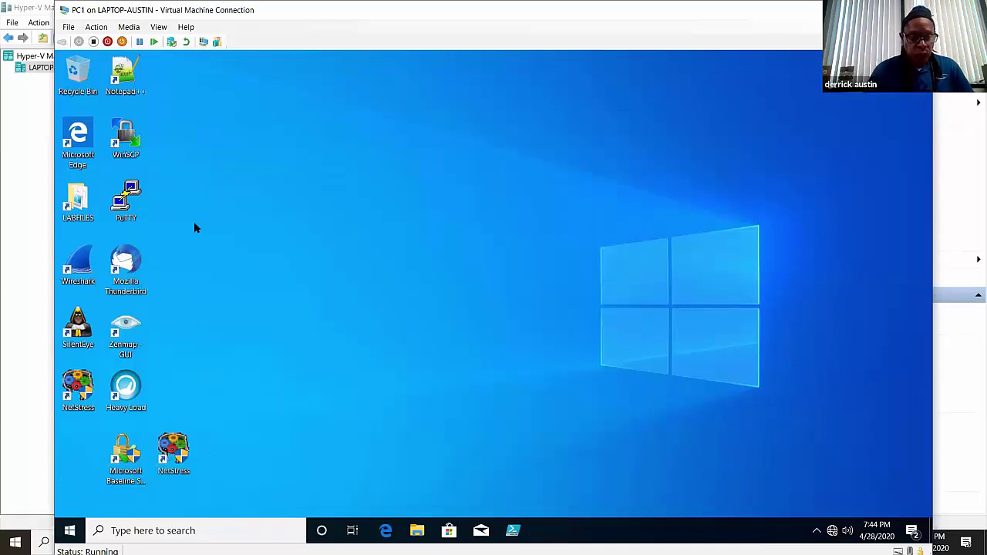
click(69, 531)
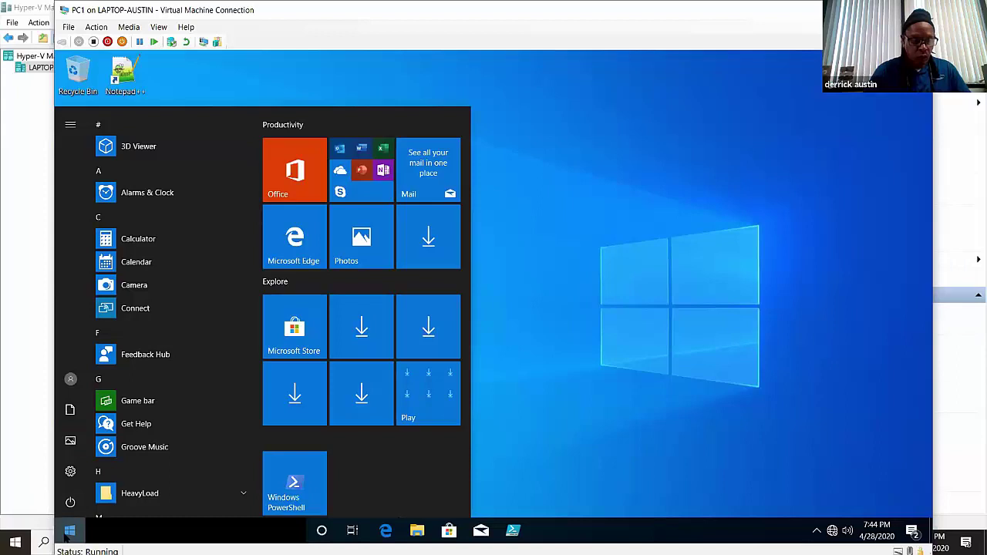
right_click(69, 531)
click(158, 300)
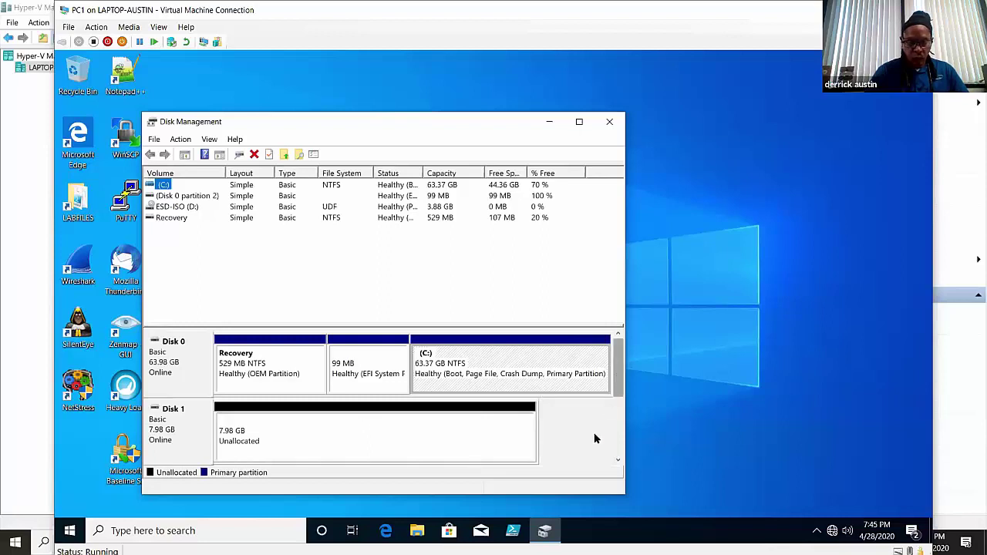
scroll(590, 444, down, 2)
scroll(609, 402, up, 1)
scroll(613, 393, up, 1)
scroll(613, 393, down, 1)
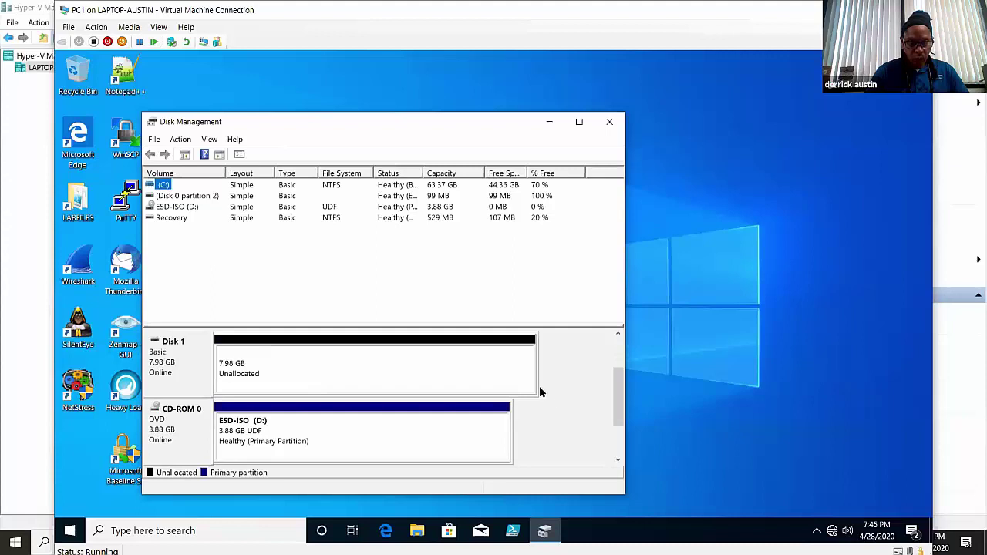
click(618, 336)
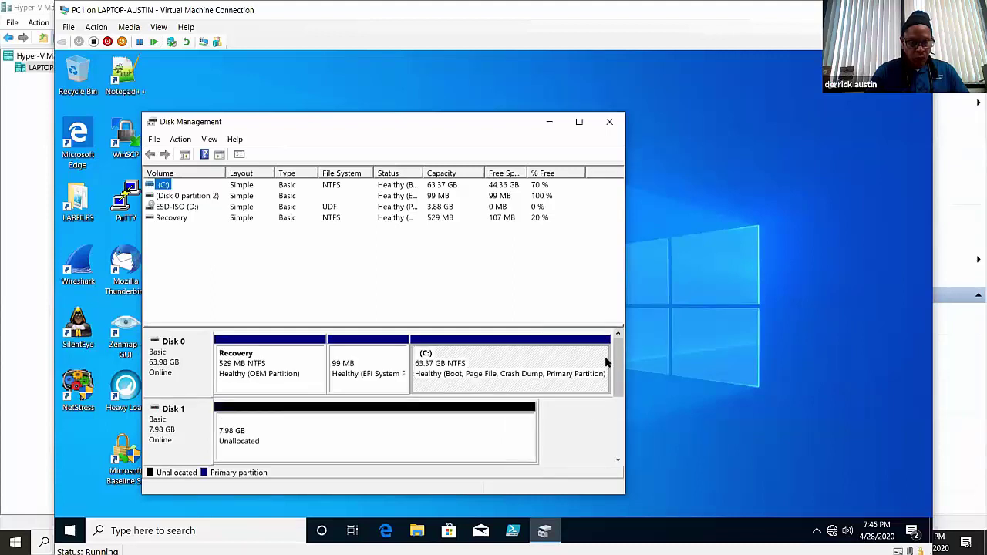
right_click(408, 447)
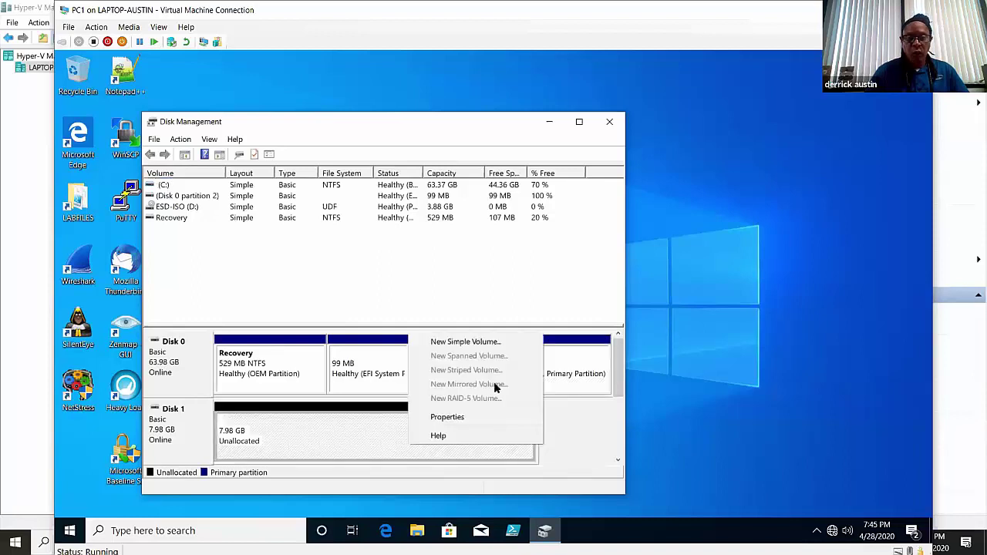
click(607, 120)
click(608, 120)
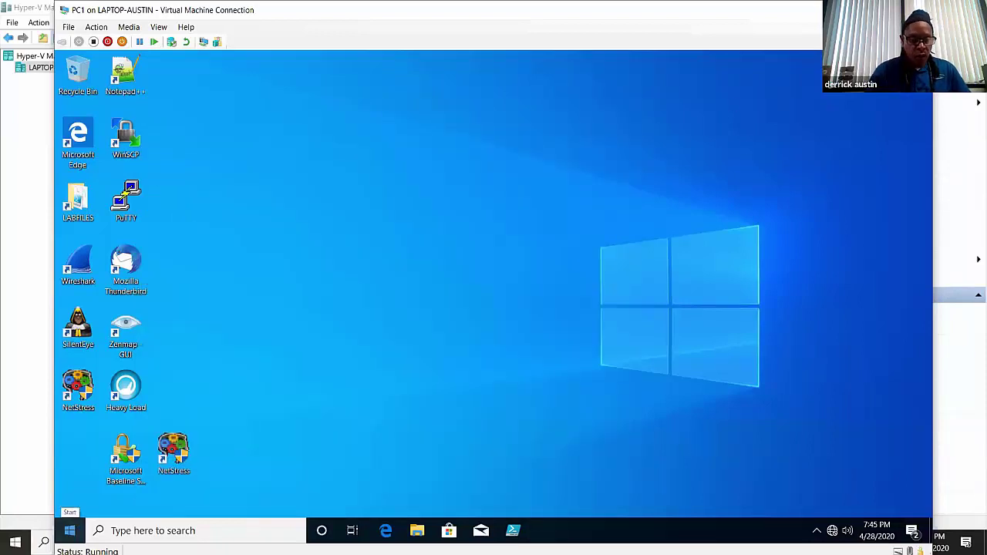
- Shut down PC1 via Start > Power > Shut down and close its connection window
click(69, 530)
click(70, 502)
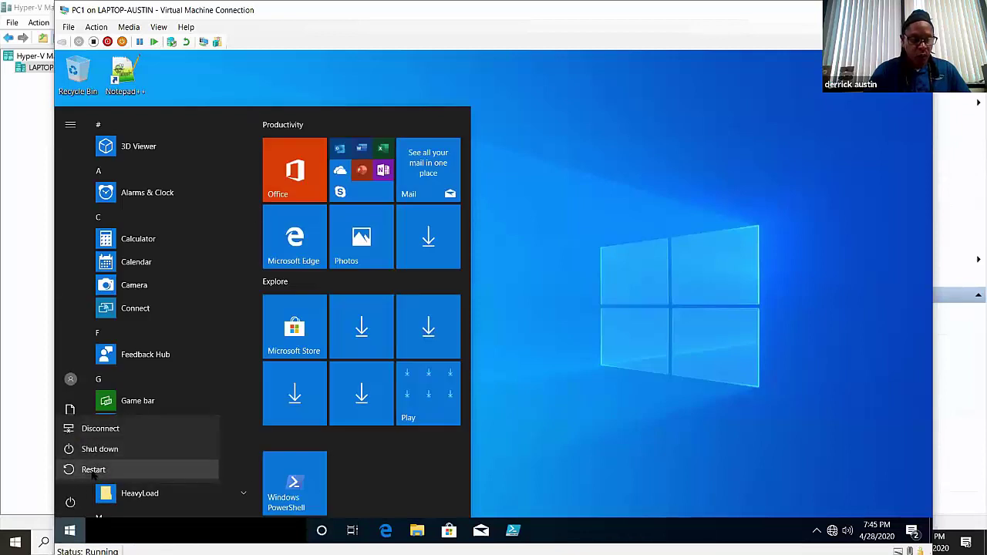
click(122, 451)
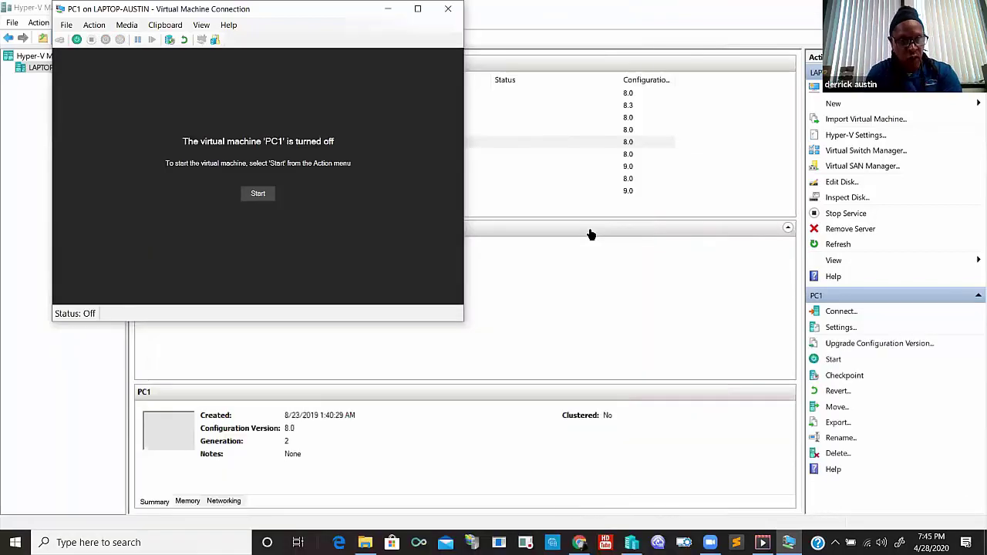
drag(172, 11, 155, 126)
click(432, 124)
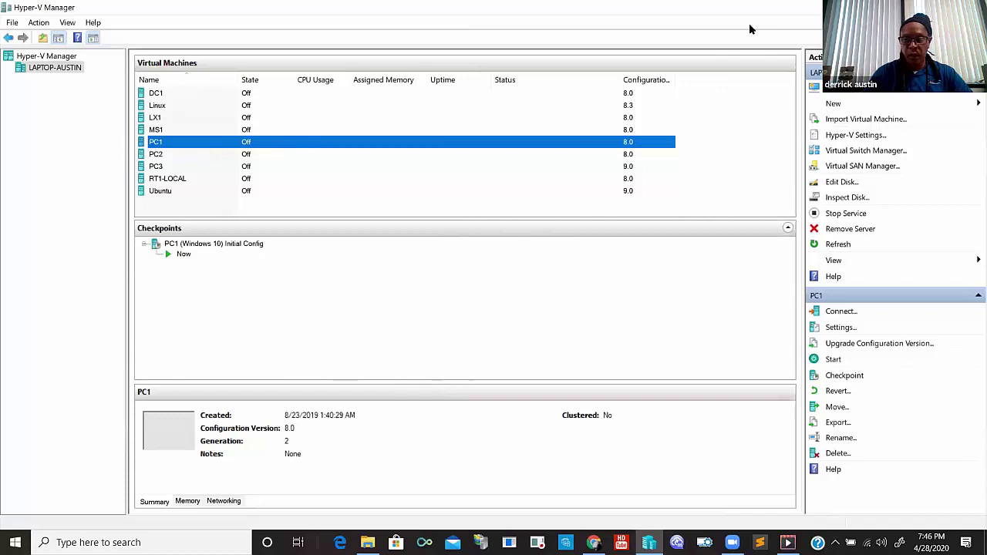
- Remove the RAIDB.vhdx and RAIDA.vhdx hard drives from PC1's SCSI Controller settings and apply with OK
double_click(675, 21)
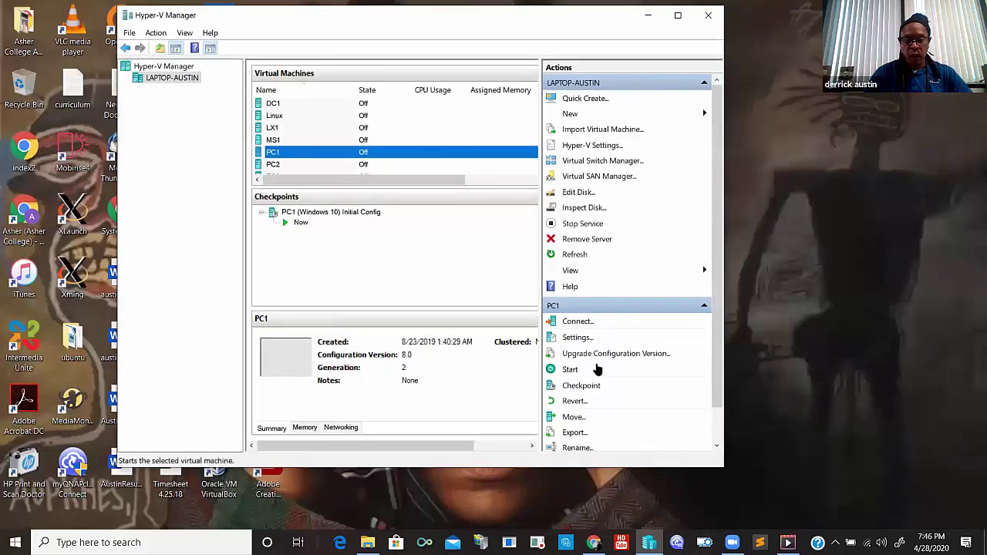
click(575, 338)
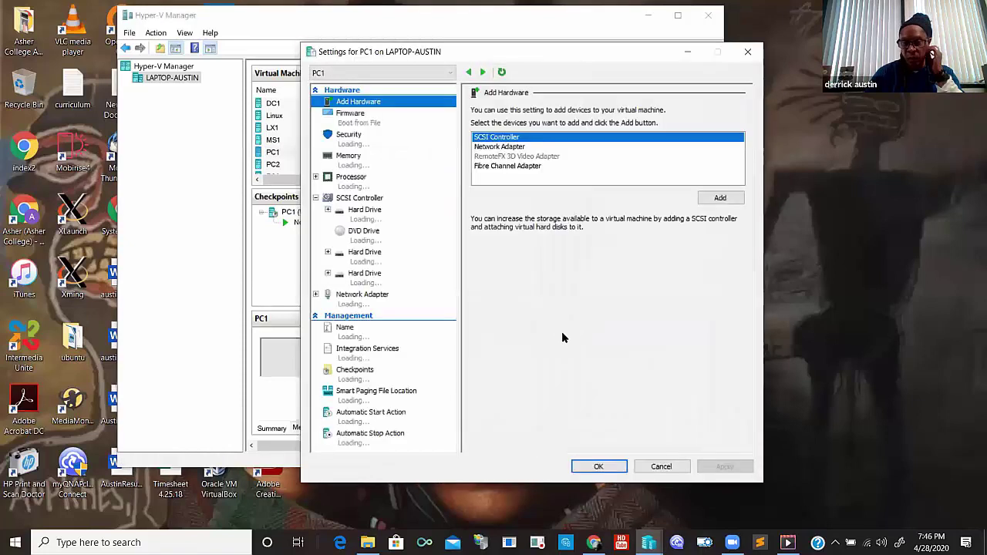
click(378, 283)
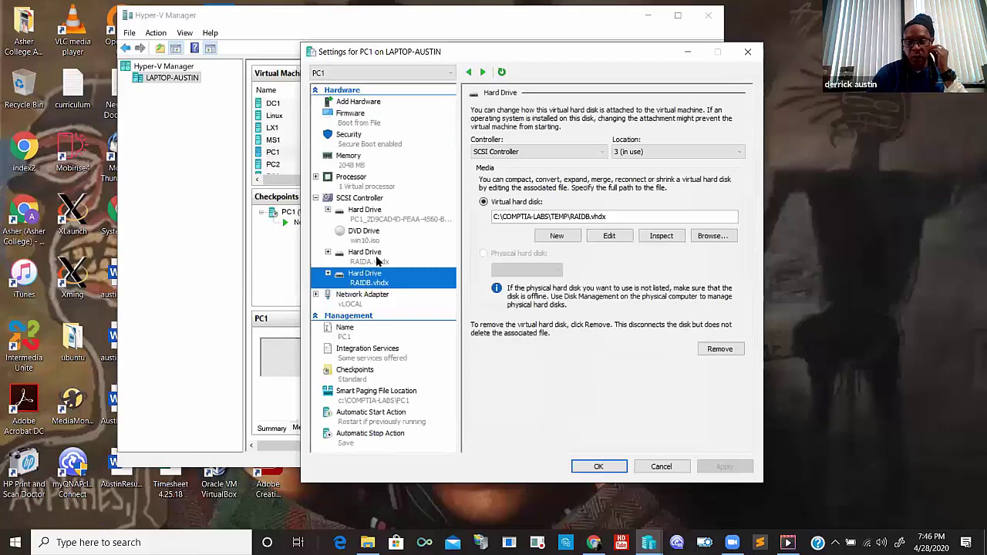
click(378, 262)
click(383, 288)
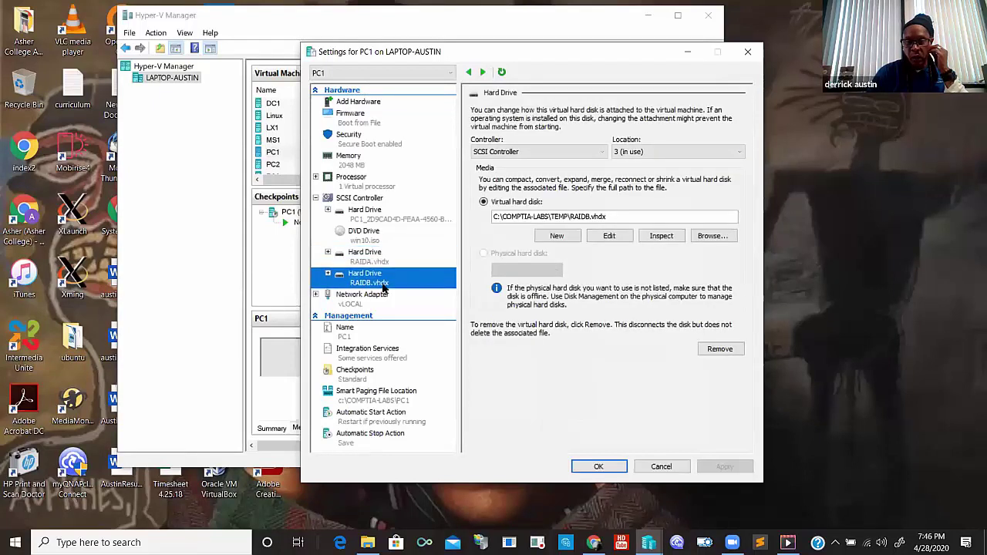
click(708, 349)
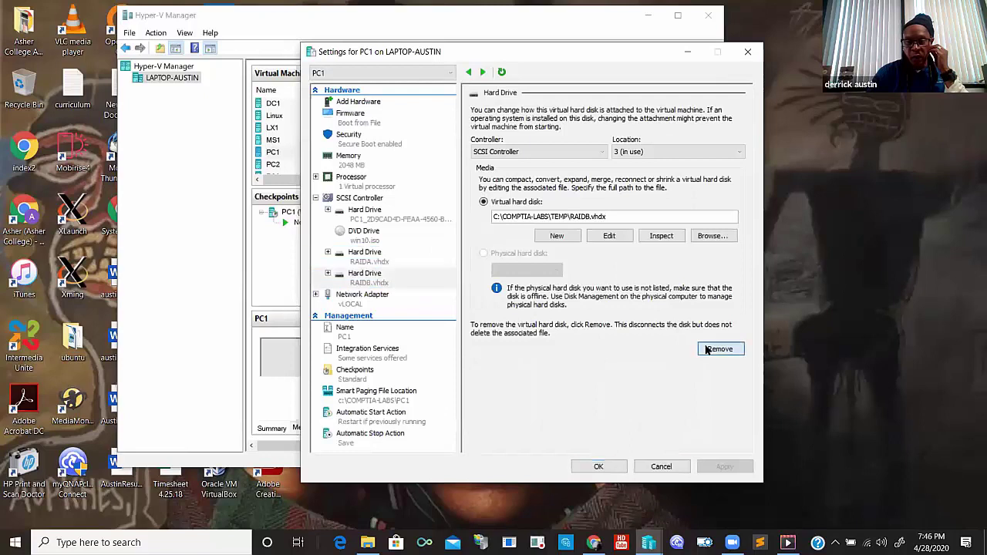
click(372, 262)
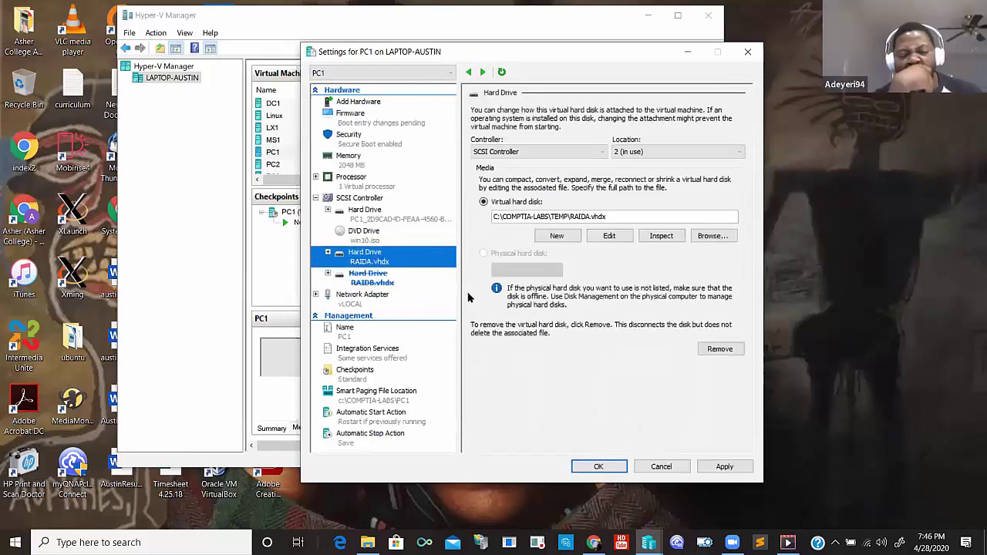
click(717, 349)
click(606, 470)
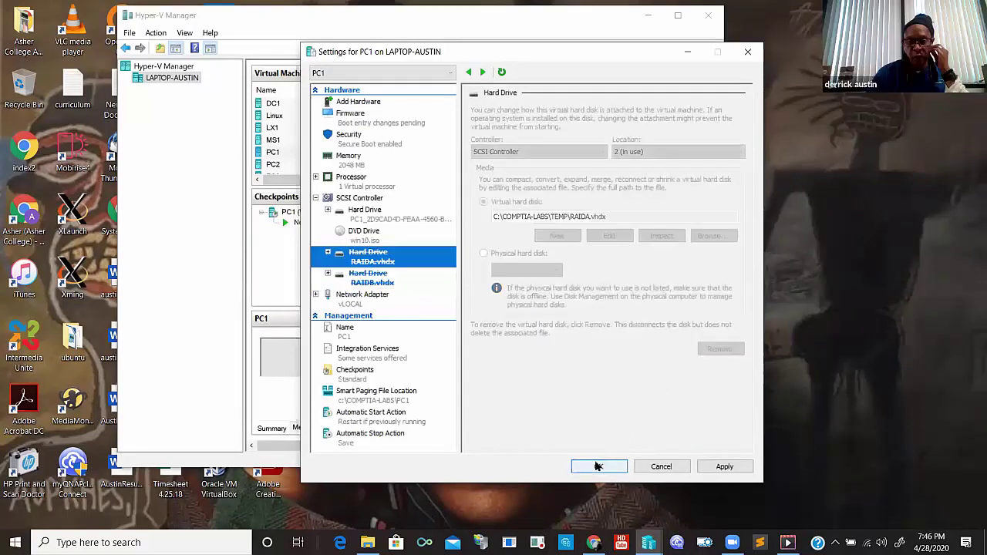
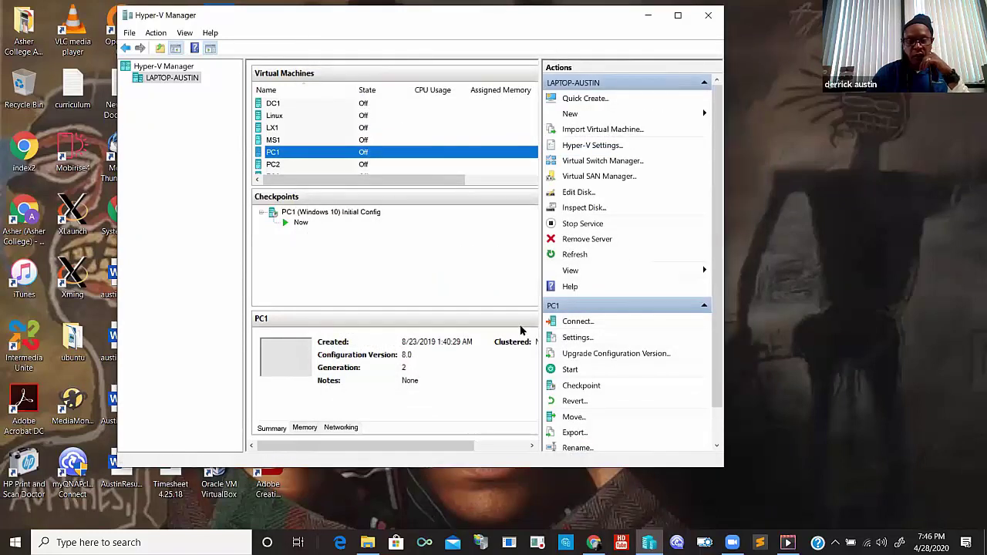
- Browse in File Explorer to the C:\COMPTIA-LABS\TEMP folder
click(563, 339)
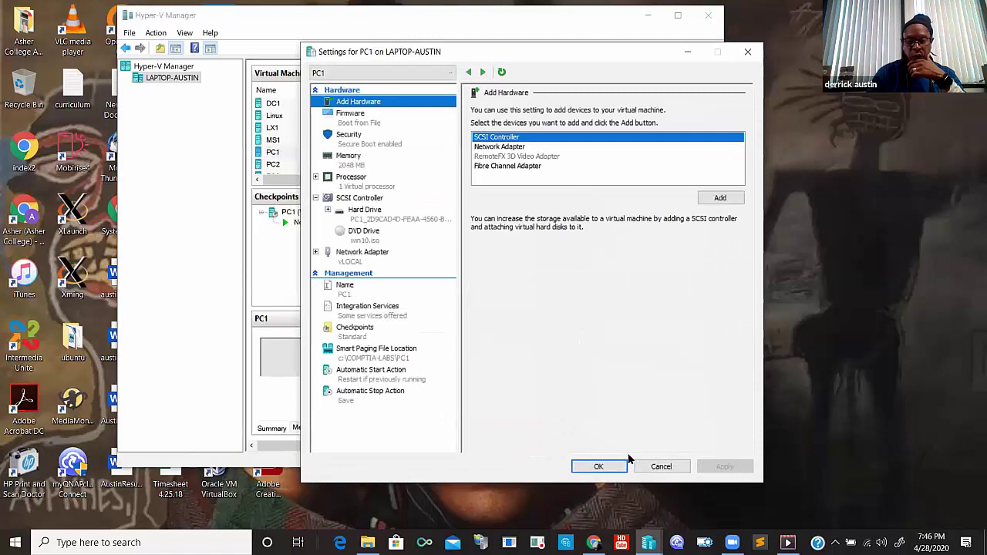
click(654, 466)
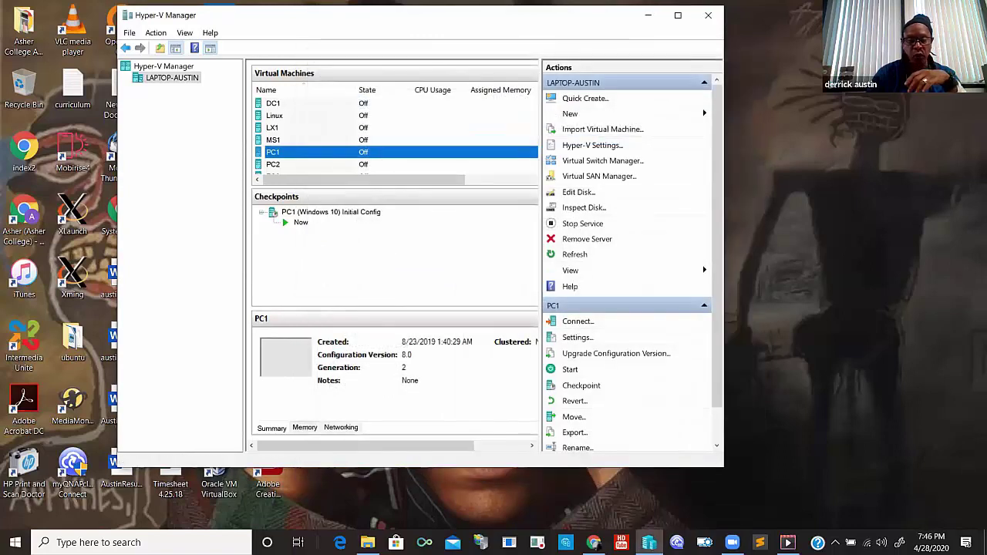
click(368, 543)
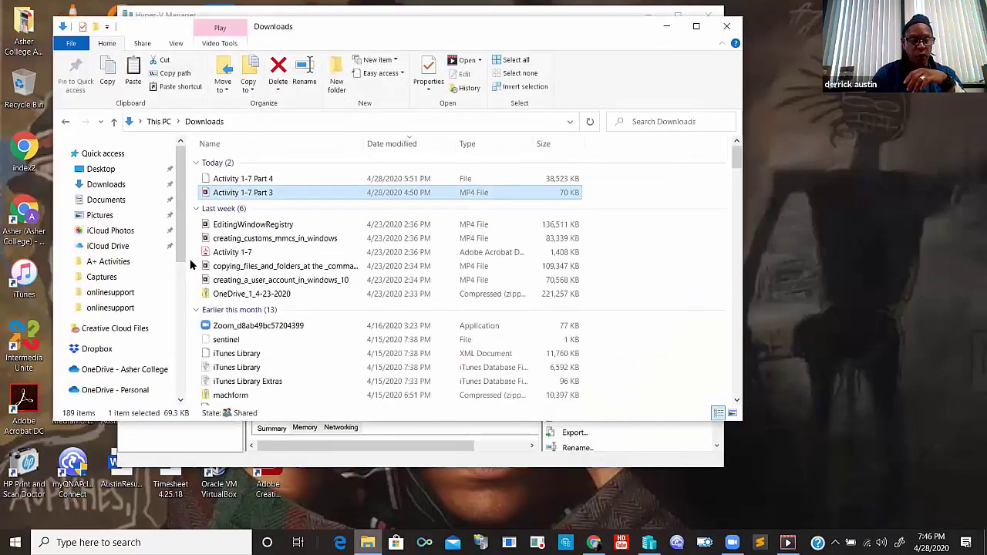
drag(182, 234, 193, 324)
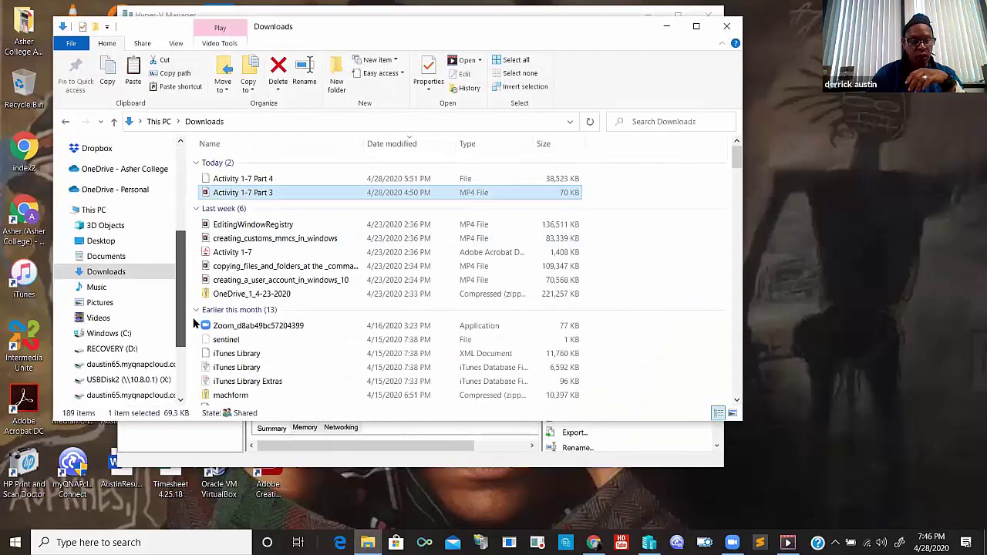
click(108, 335)
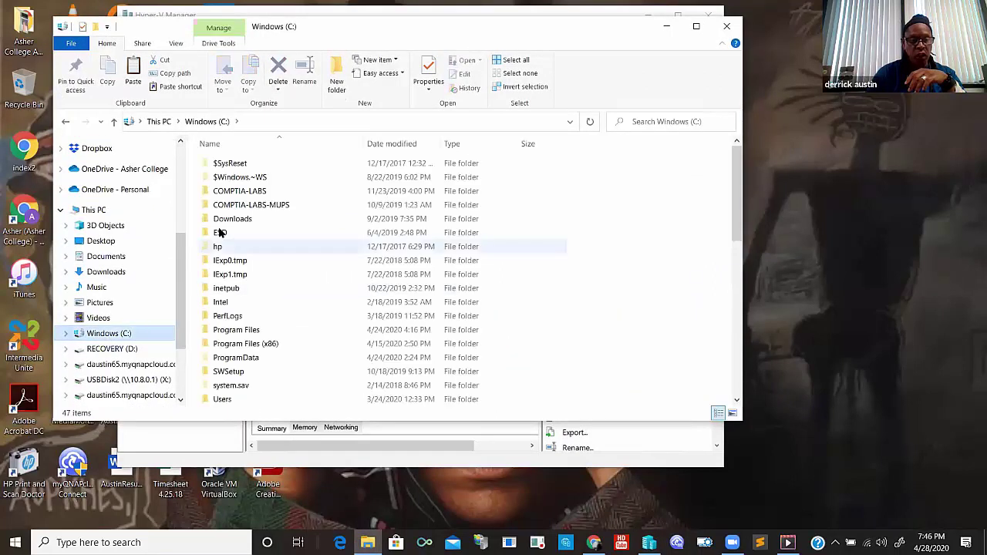
double_click(250, 191)
double_click(247, 178)
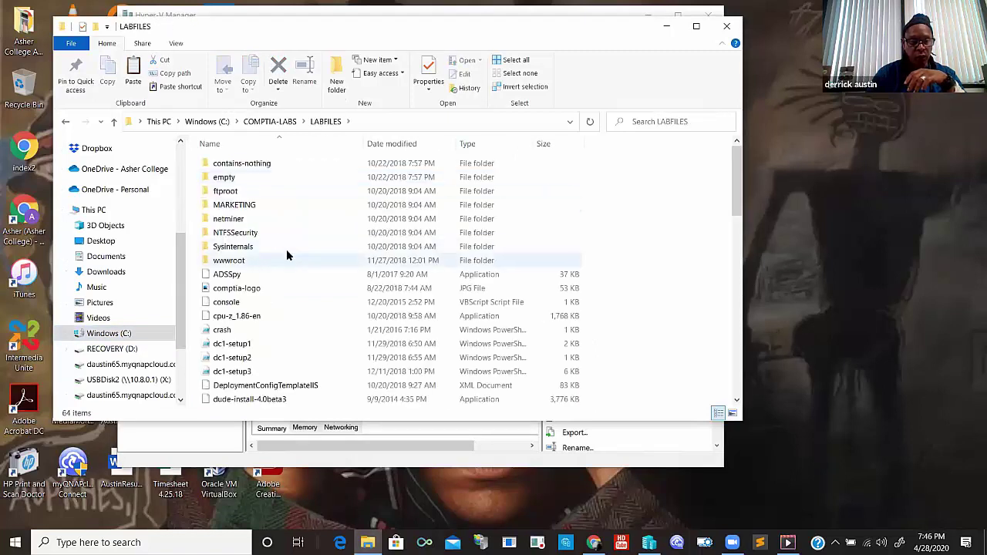
click(115, 334)
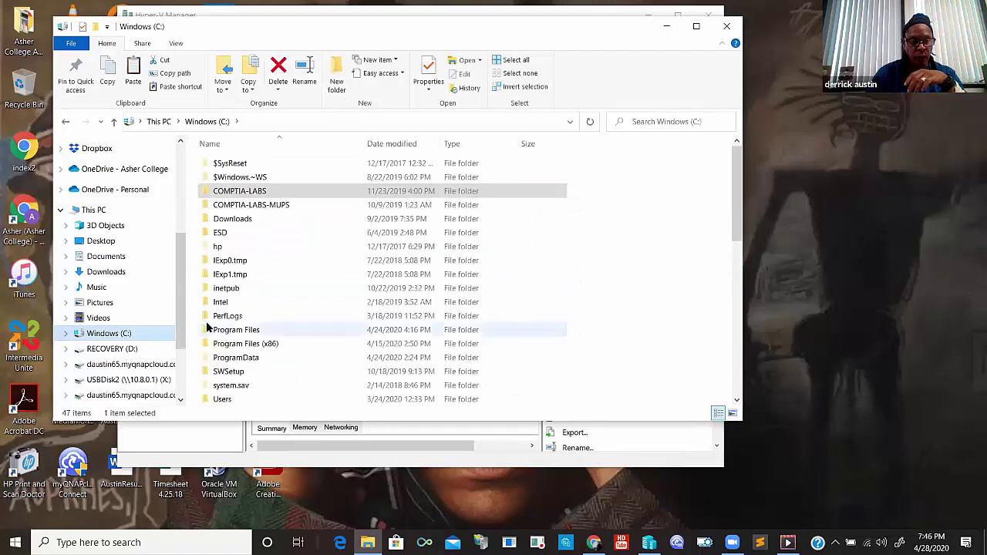
click(247, 193)
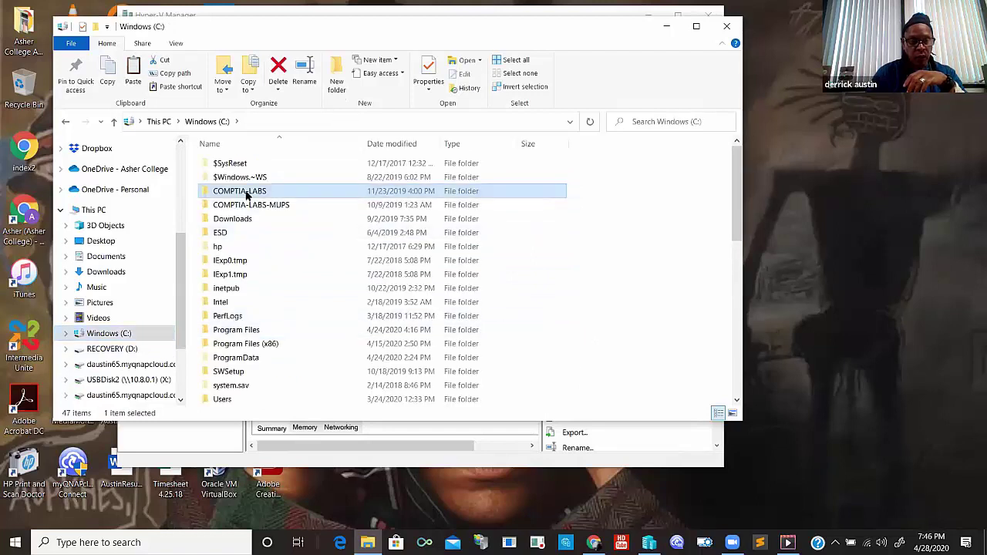
double_click(247, 193)
double_click(243, 284)
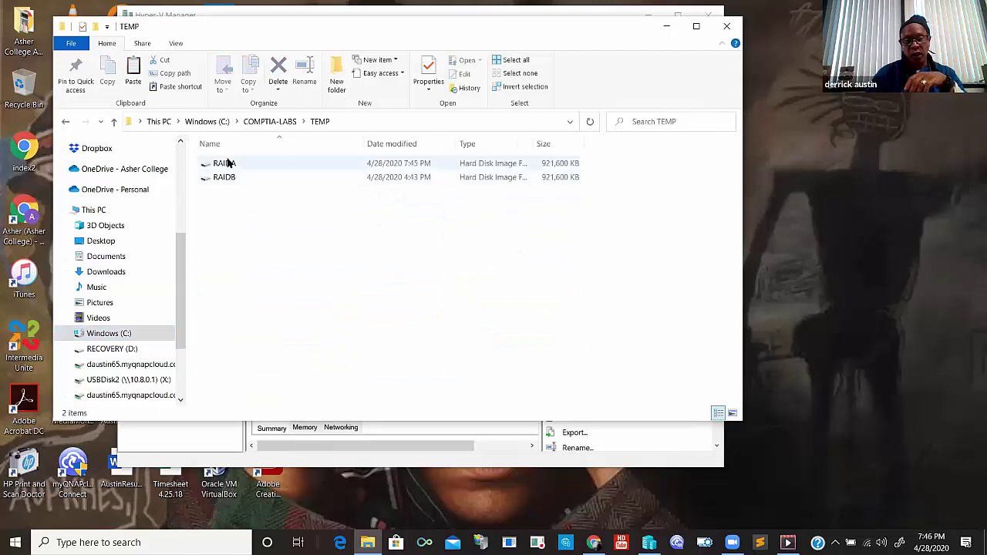
- Delete the RAIDA and RAIDB disk images and close File Explorer
drag(255, 231, 195, 148)
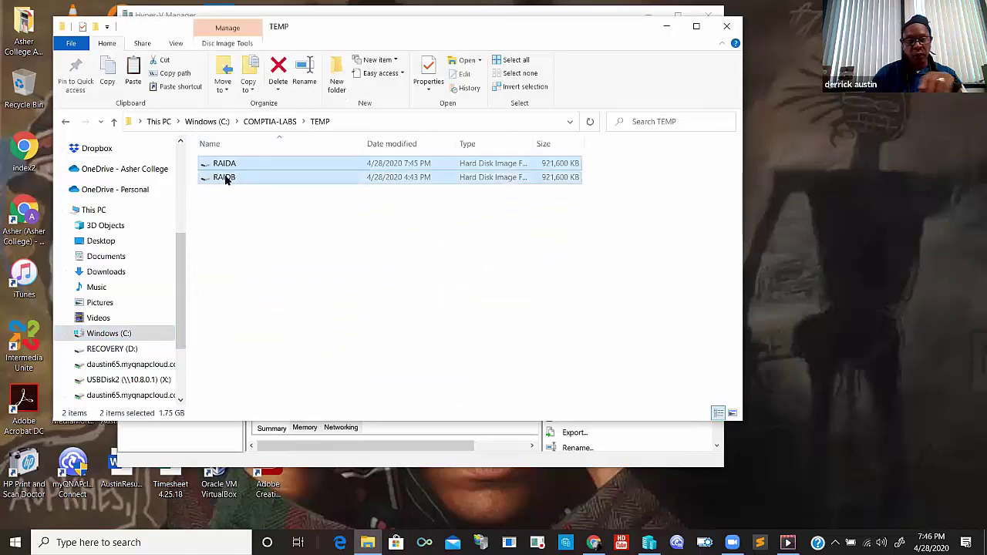
right_click(229, 164)
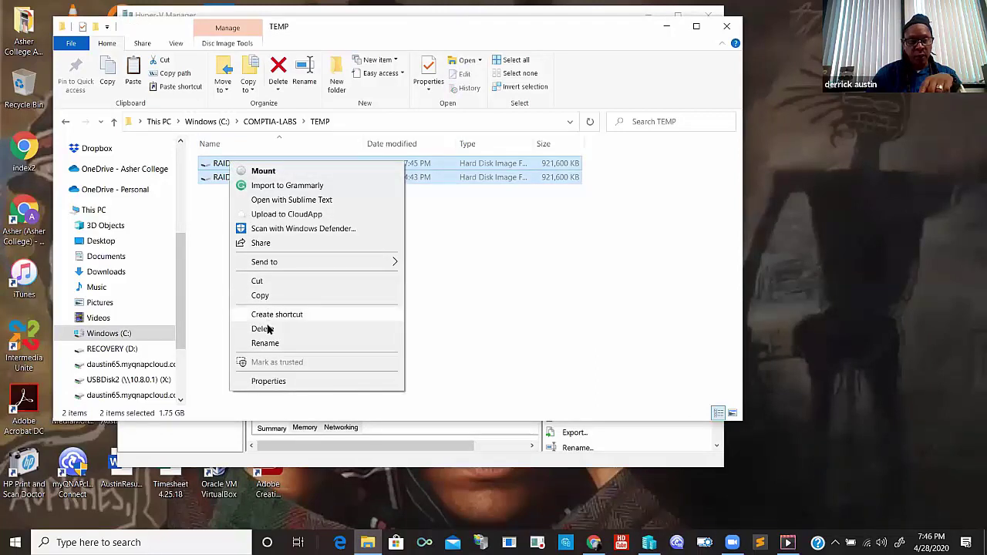
key(Return)
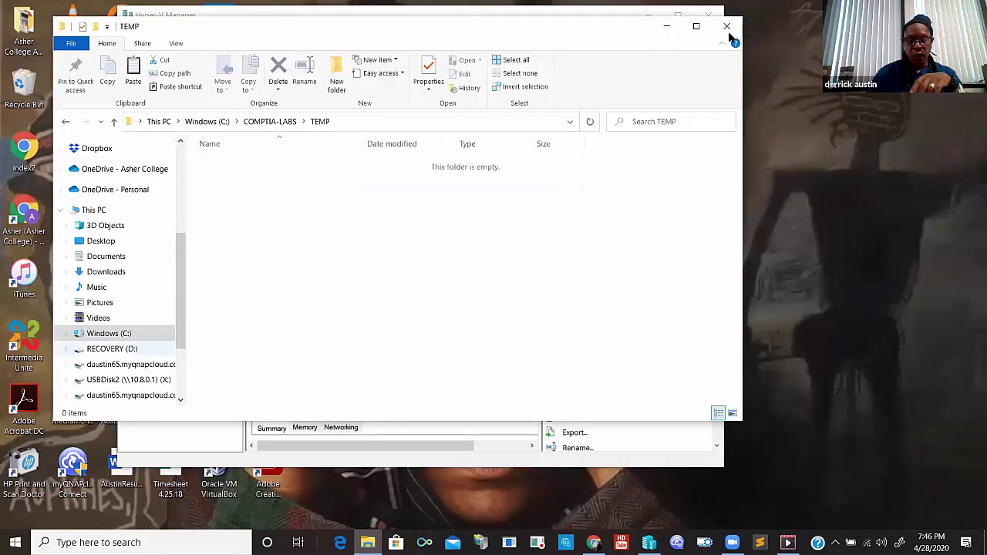
click(727, 25)
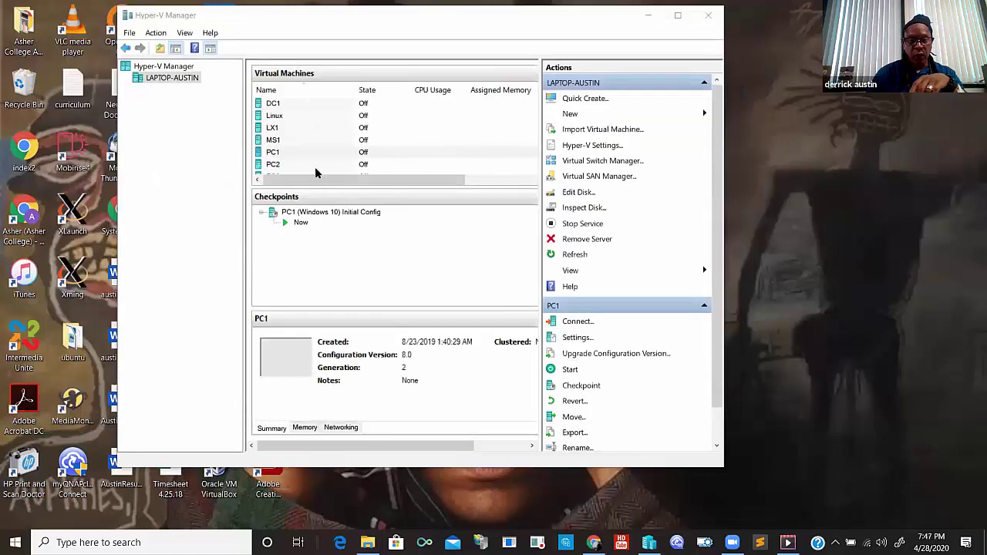
- Revert the PC1 virtual machine to its checkpoint
click(367, 152)
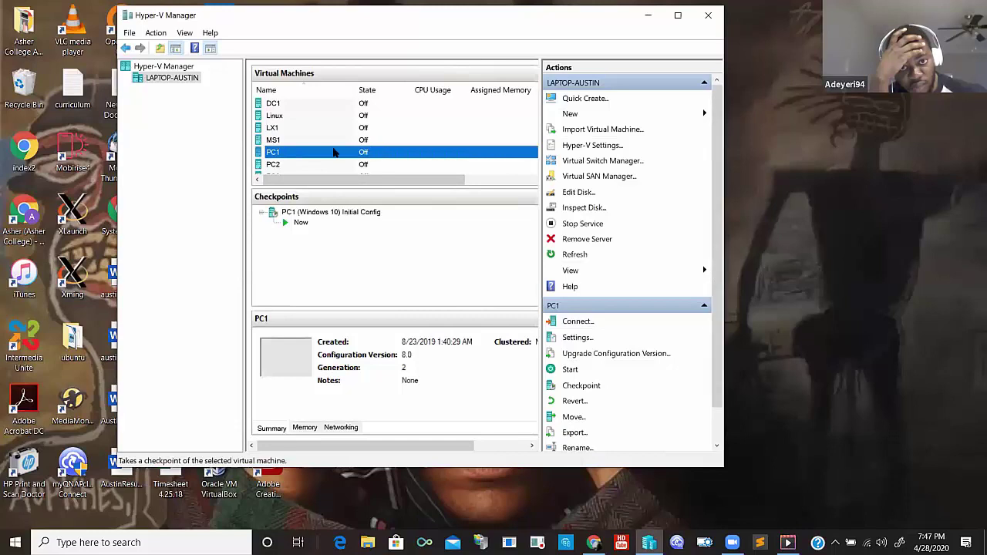
click(571, 402)
click(440, 253)
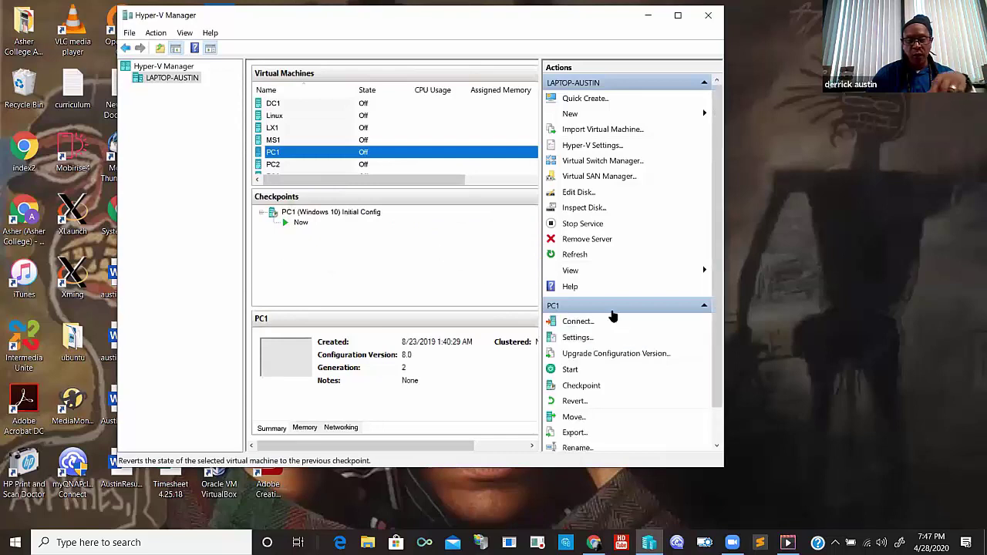
- In PC1's settings, replace the 1024 MB startup RAM with 2048 MB
click(578, 339)
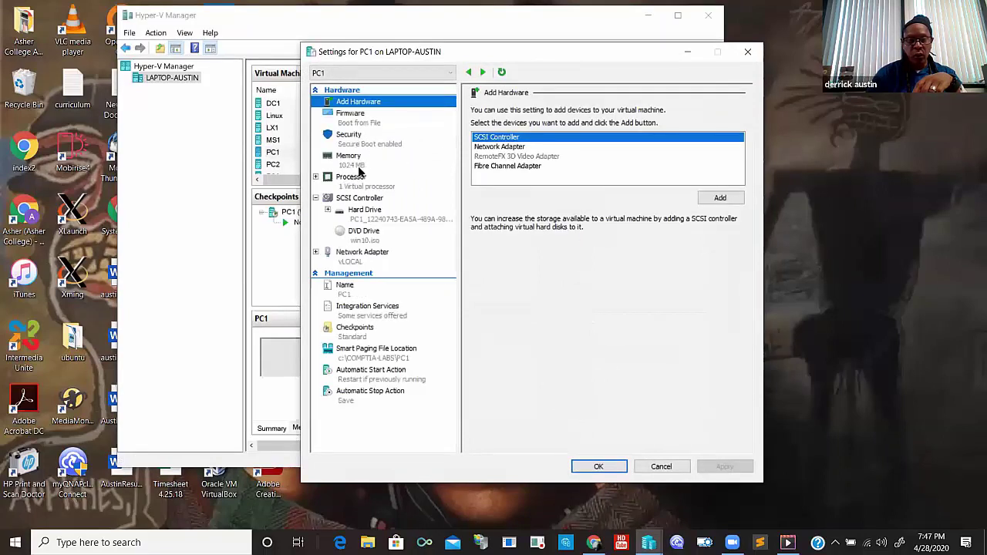
click(374, 166)
double_click(585, 125)
text(2049)
key(BackSpace)
- Complete the 2048 MB RAM entry and start a new dynamically expanding disk on the SCSI controller
text(8)
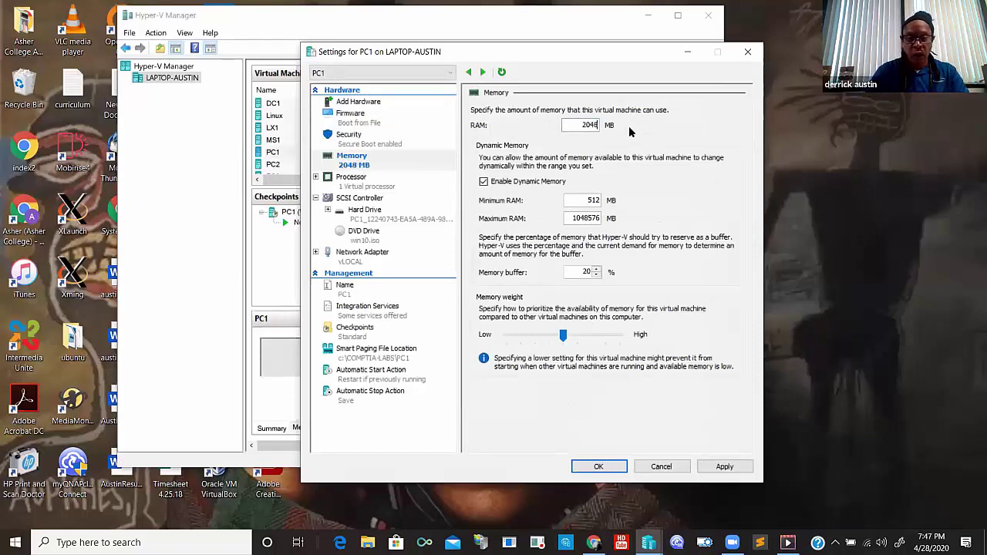
click(375, 199)
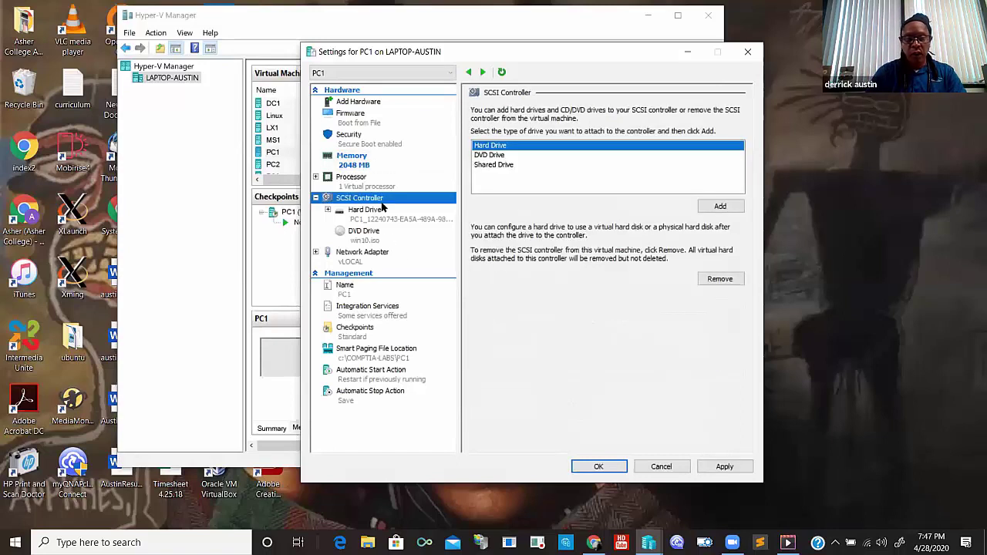
click(720, 208)
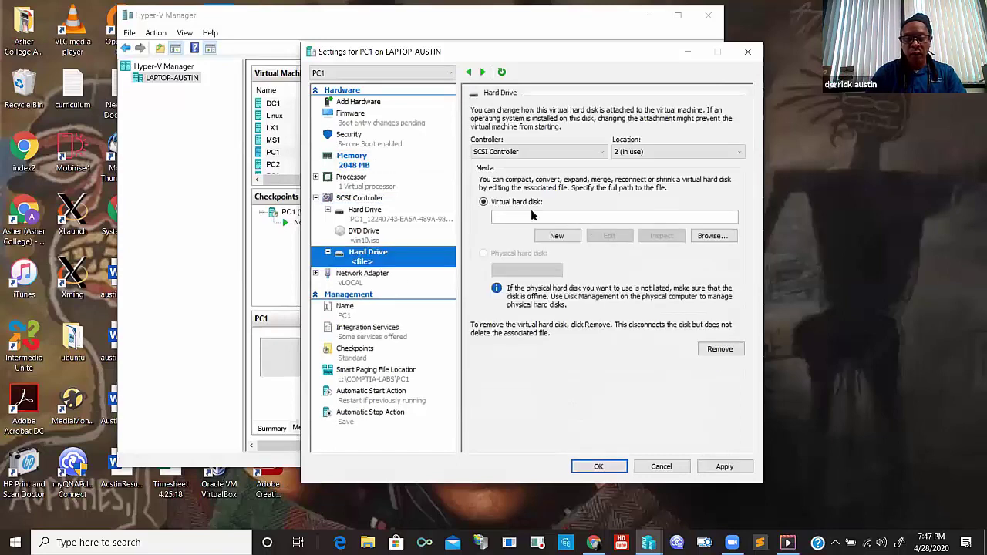
click(559, 236)
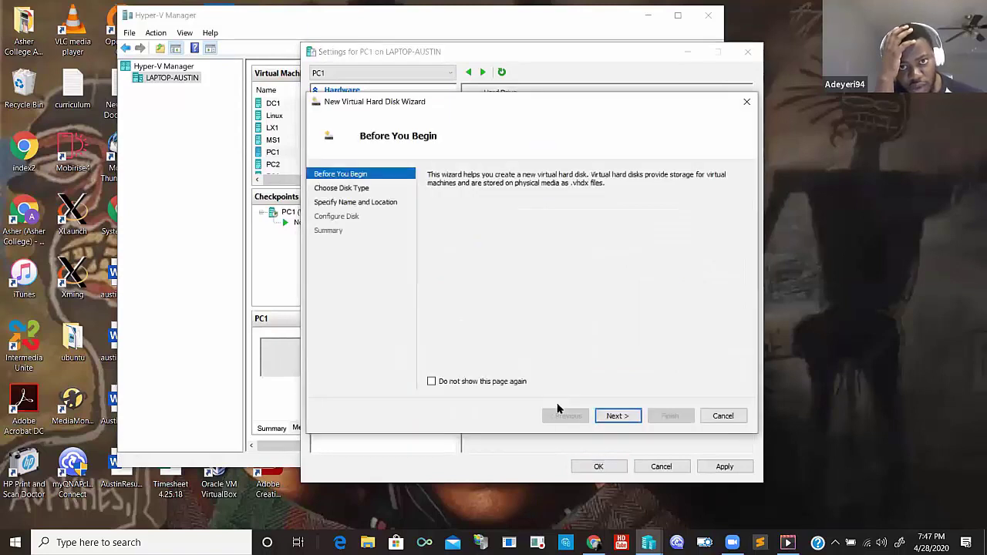
click(617, 416)
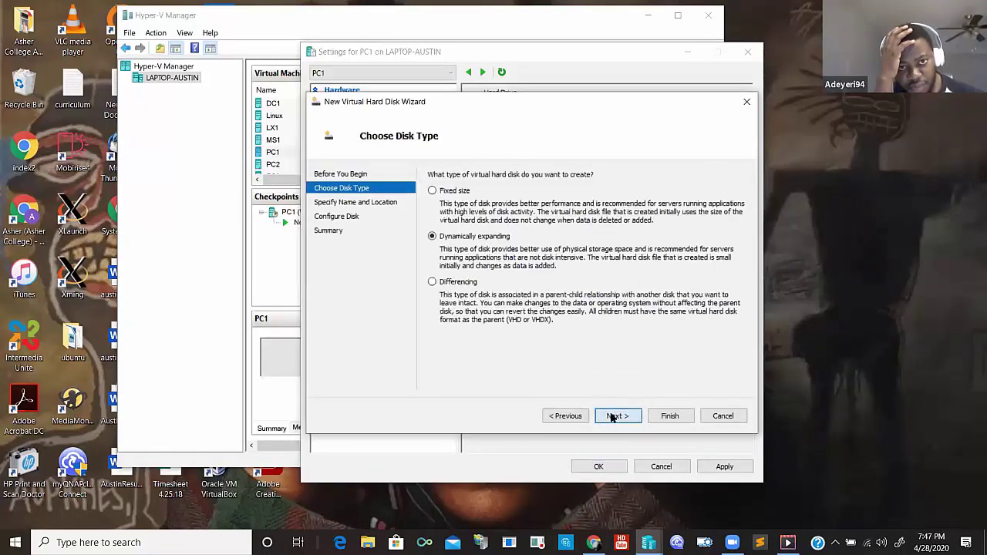
click(617, 416)
- Create an 8 GB RAIDA.vhdx in C:\COMPTIA-LABS\TEMP attached to the SCSI controller
text(RA)
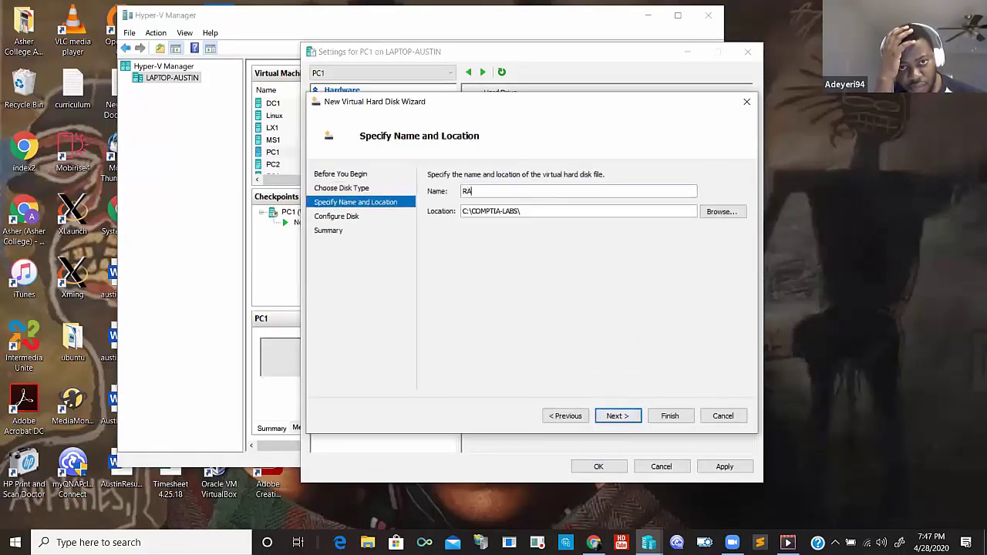
text(IDA)
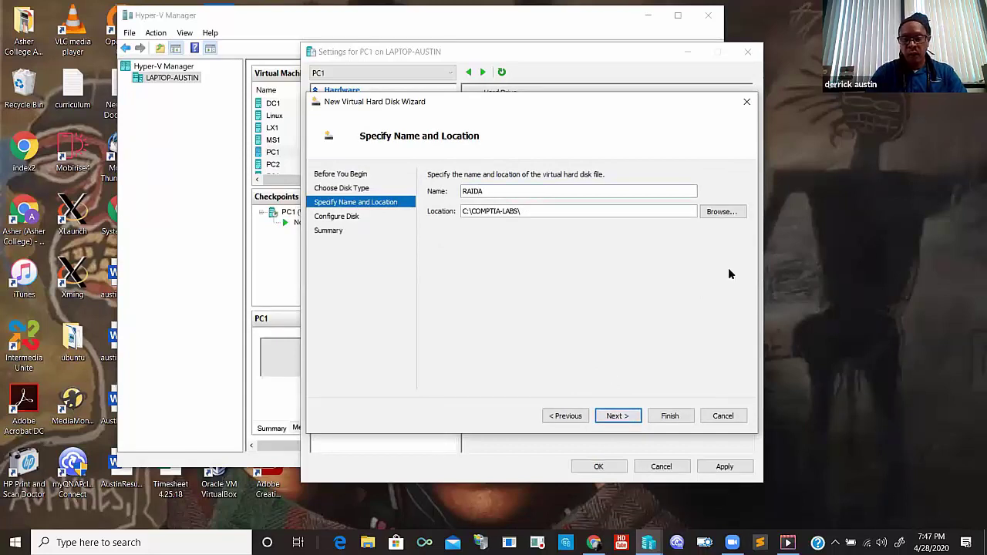
key(alt+b)
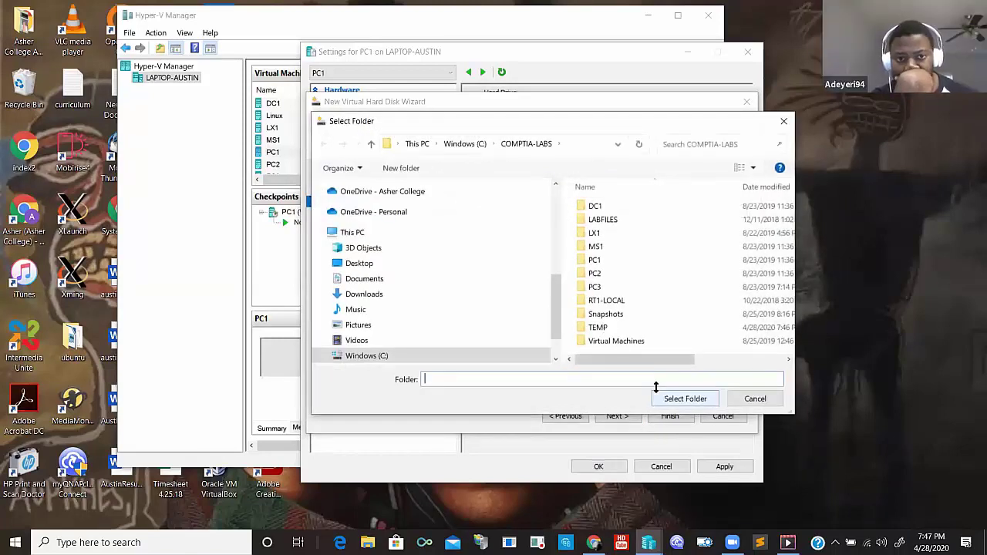
key(Return)
key(alt+n)
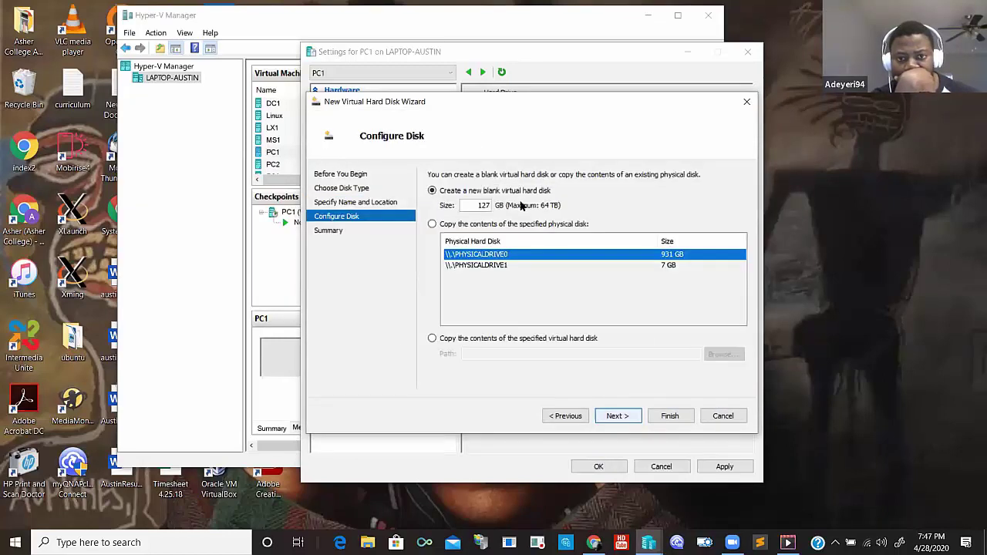
text(8)
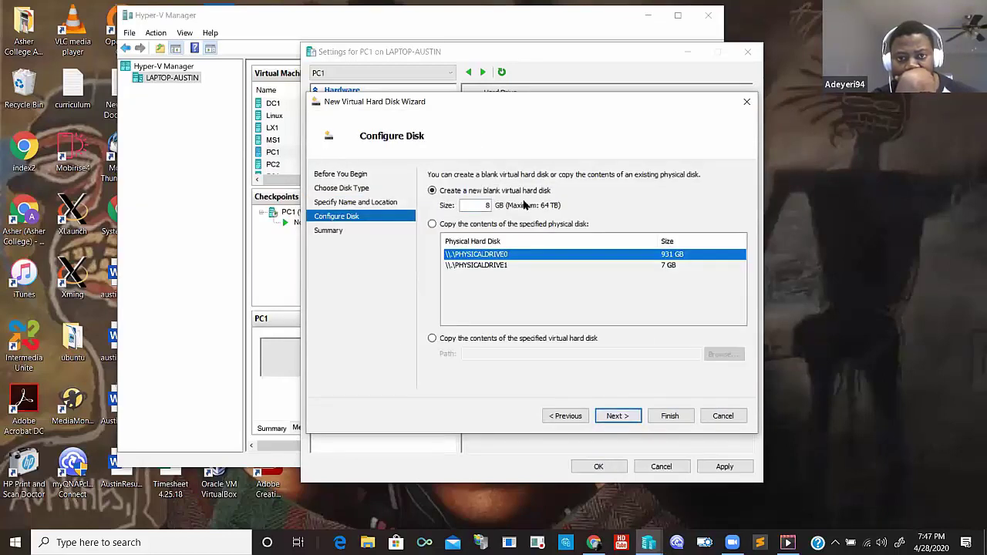
click(613, 418)
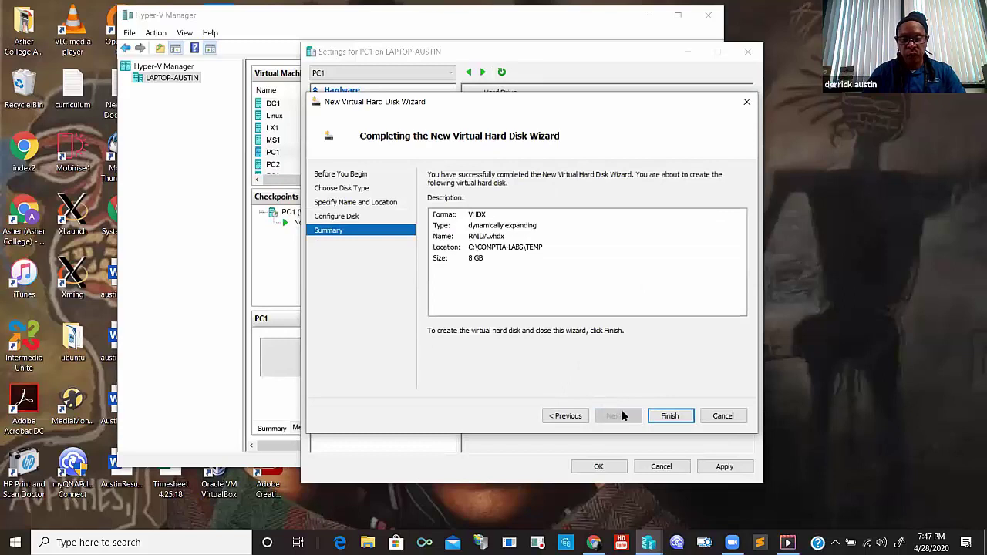
click(661, 418)
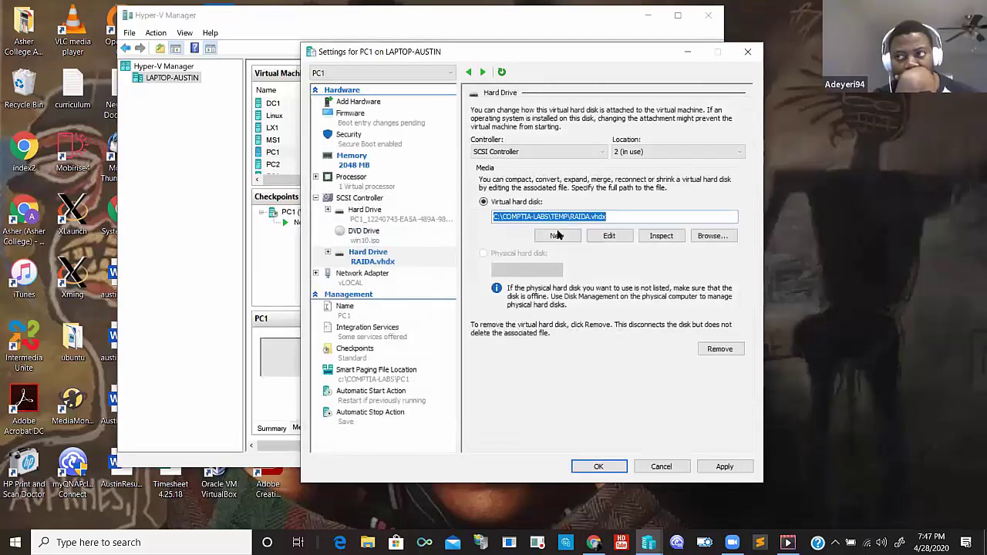
click(368, 201)
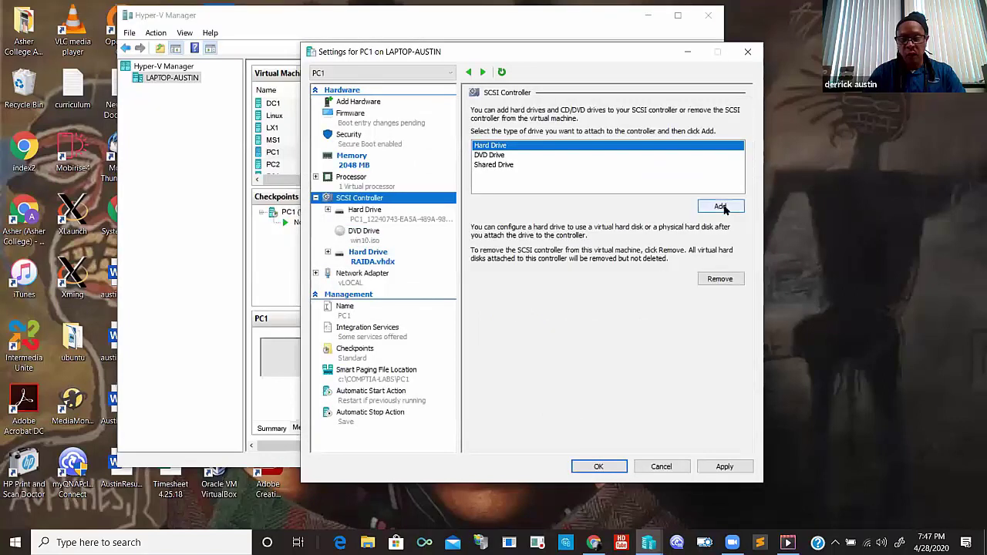
- Start a second new SCSI hard disk named RAIDB, stored in the TEMP folder
click(719, 206)
click(552, 236)
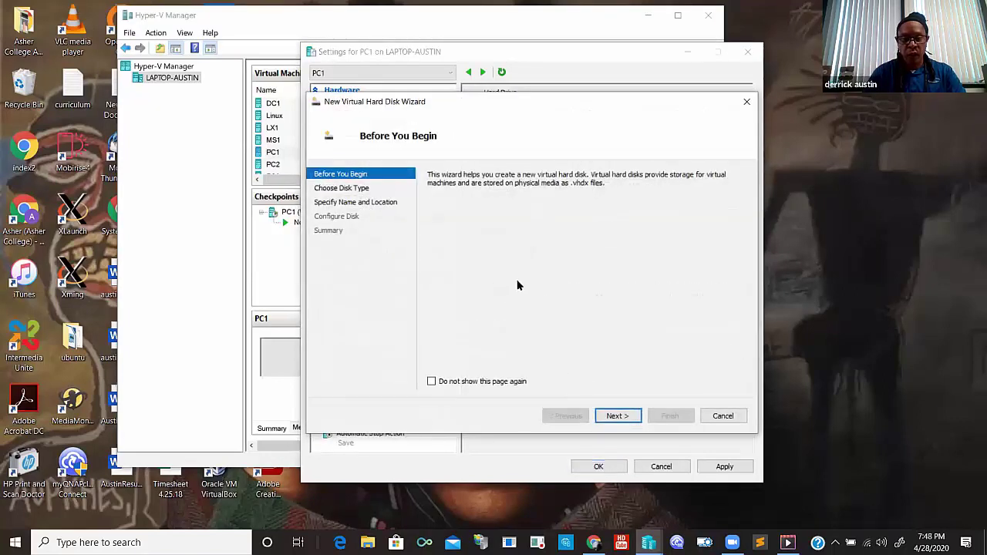
double_click(617, 416)
drag(579, 190, 469, 182)
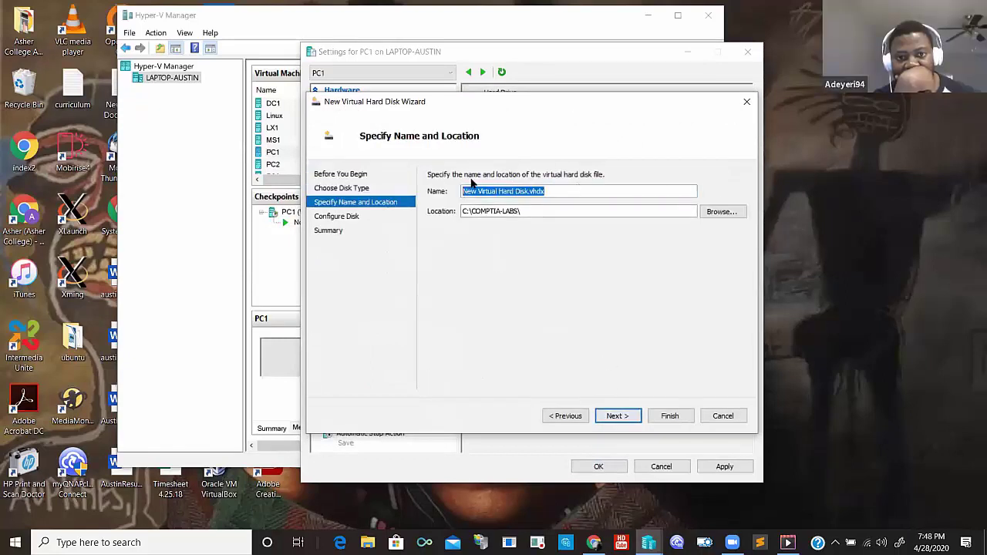
text(RAID8)
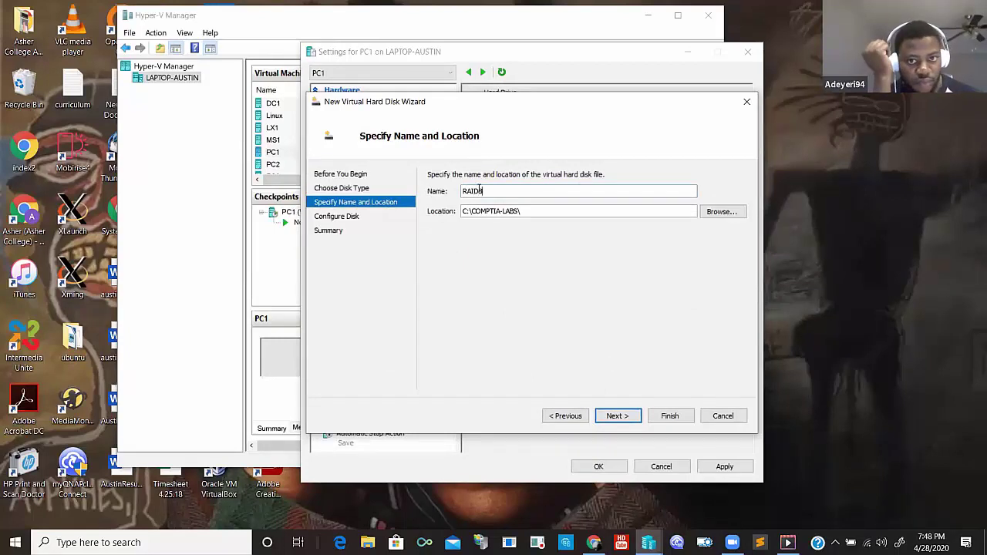
click(723, 211)
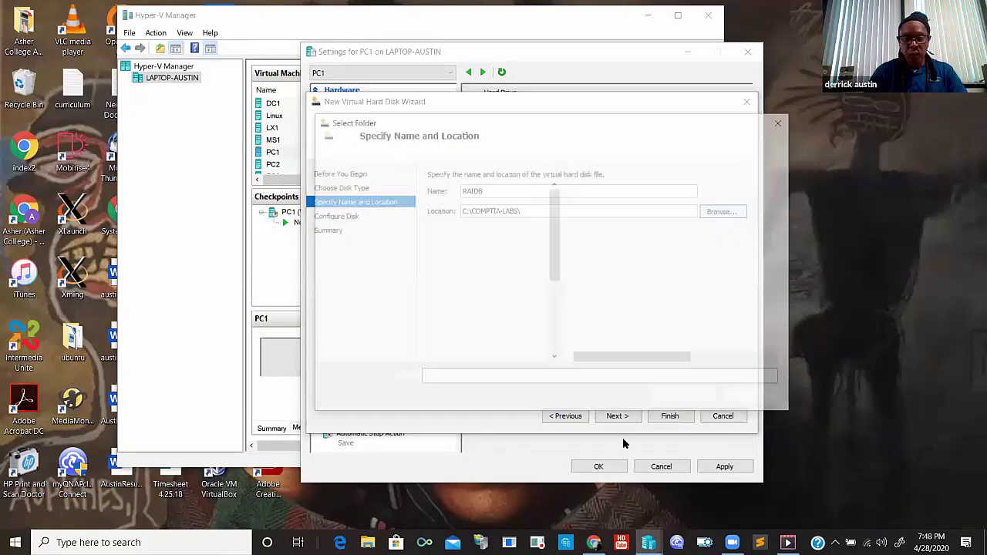
click(598, 329)
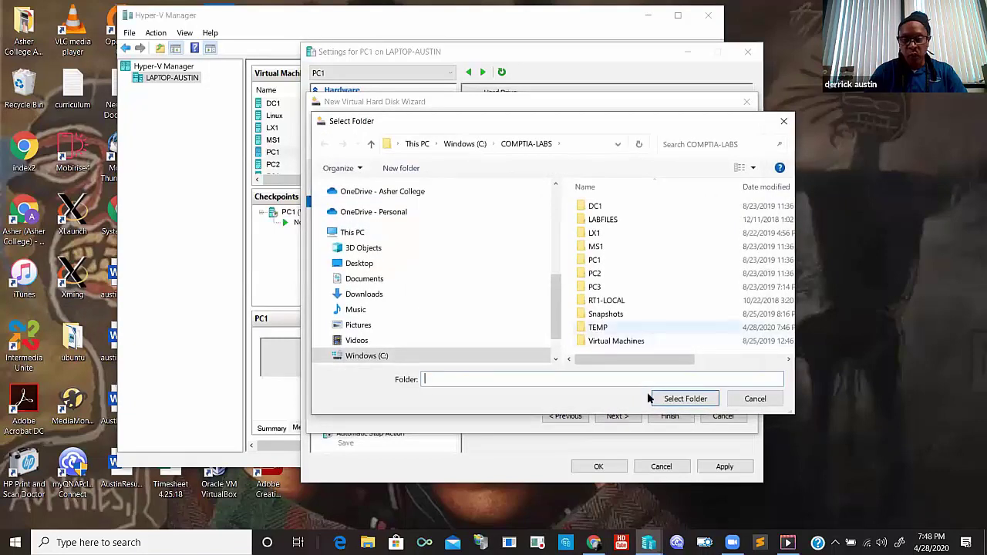
key(Escape)
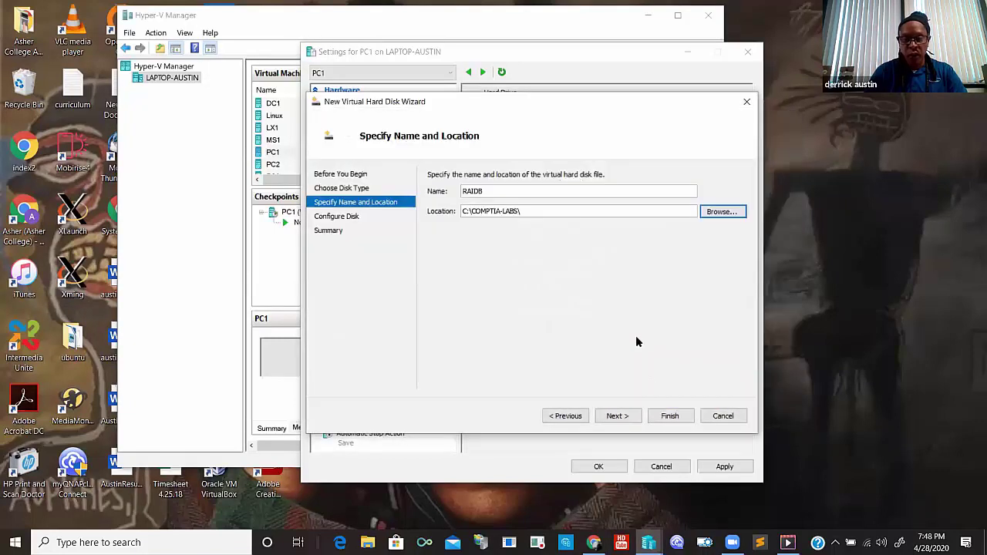
- Give RAIDB an 8 GB size, finish the wizard, and apply PC1's settings
click(617, 415)
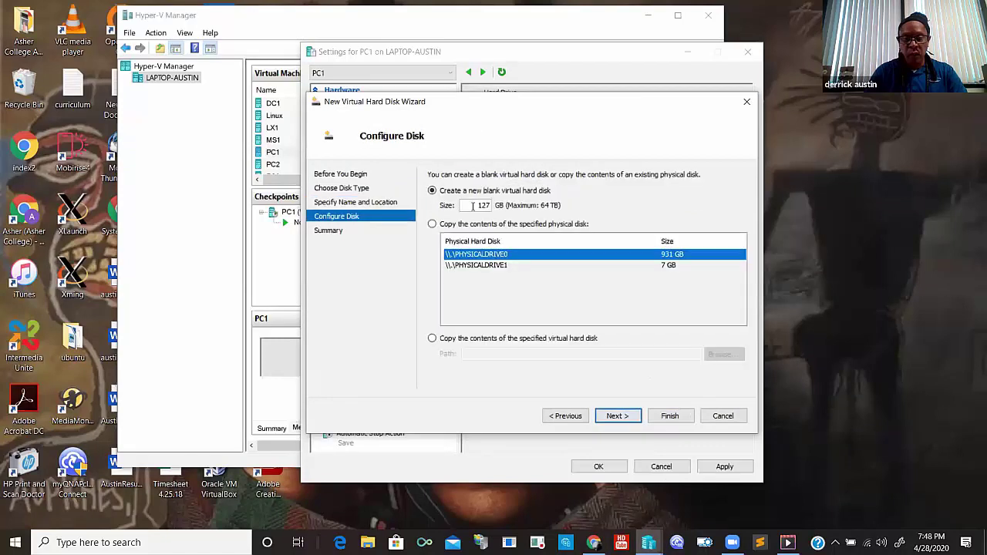
key(Tab)
text(8)
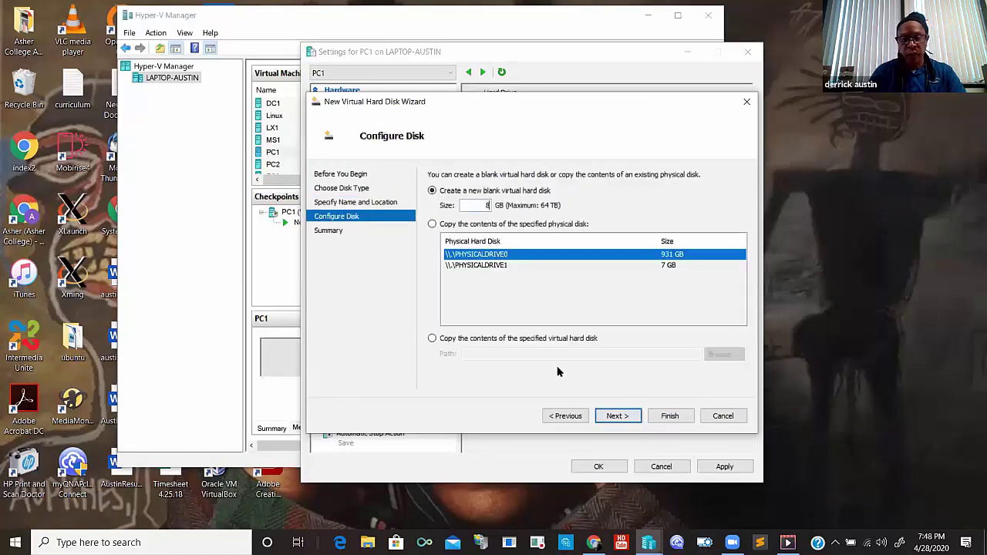
click(617, 416)
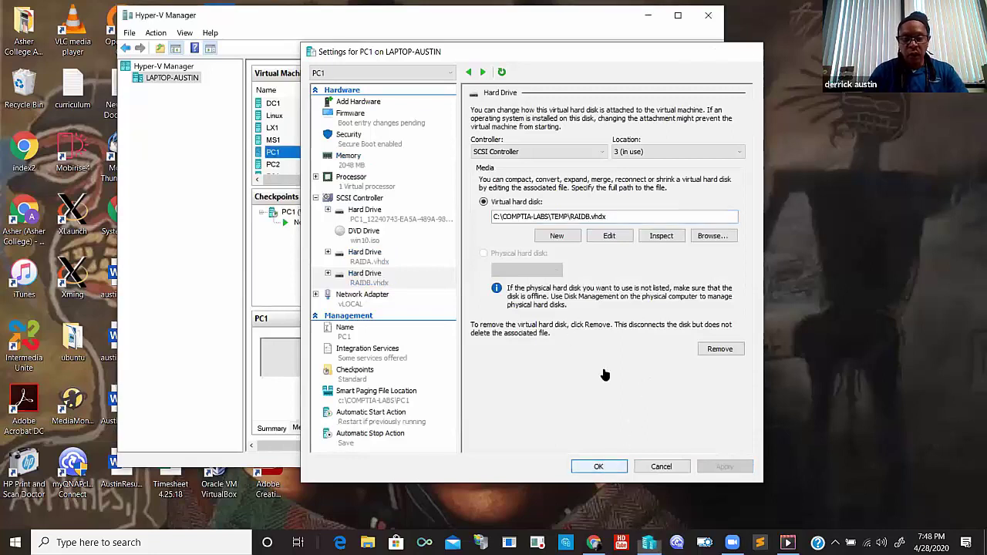
key(Return)
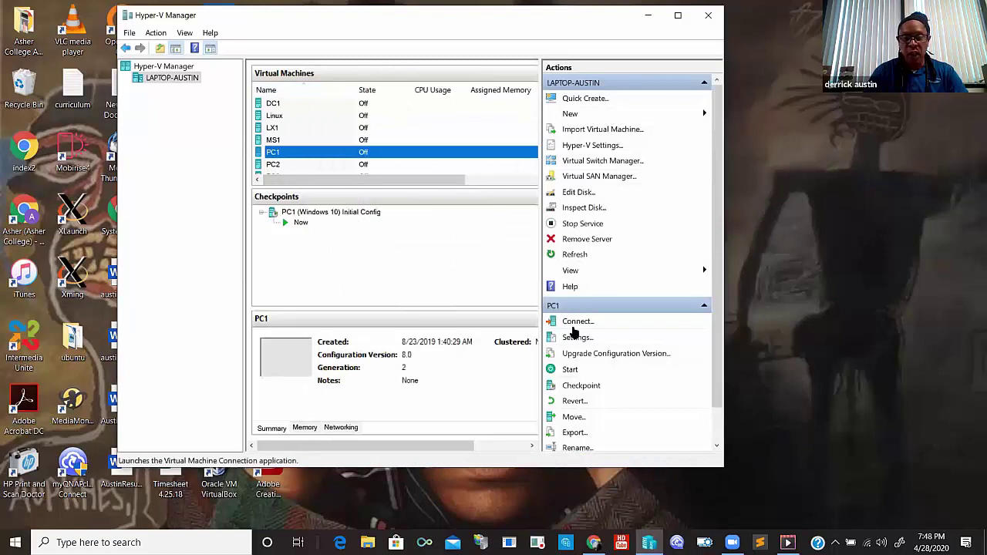
right_click(480, 154)
- Connect to PC1, power it on, and reconnect the console once it boots
click(498, 156)
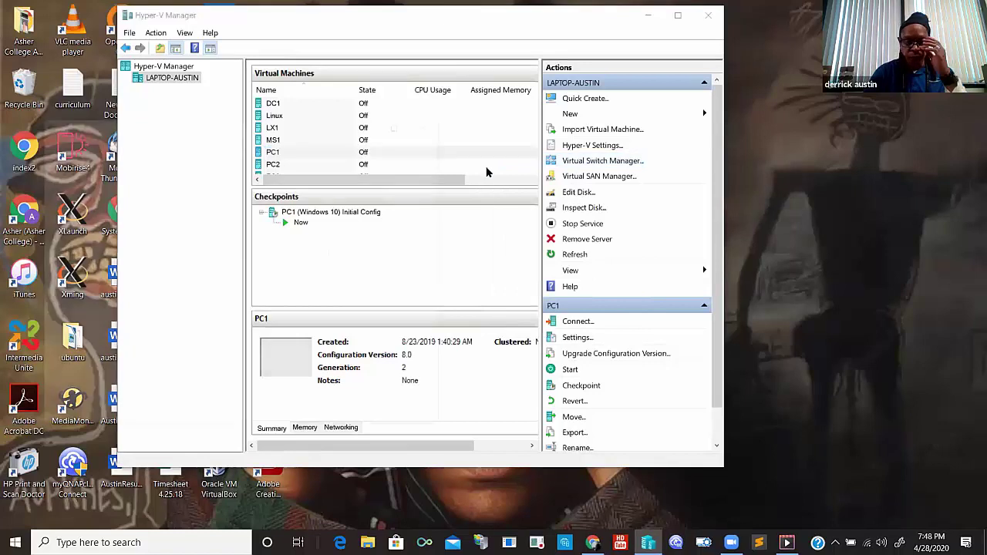
click(244, 308)
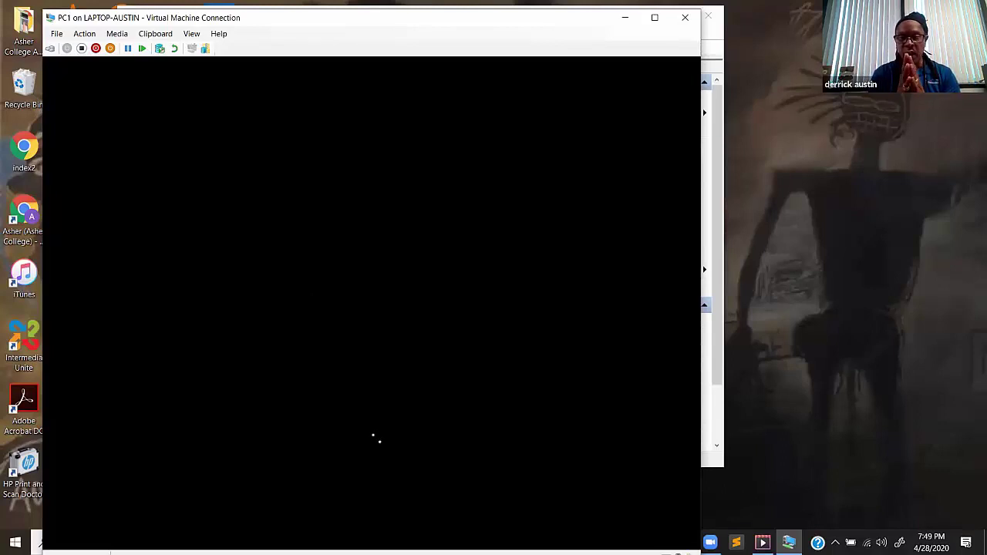
click(434, 343)
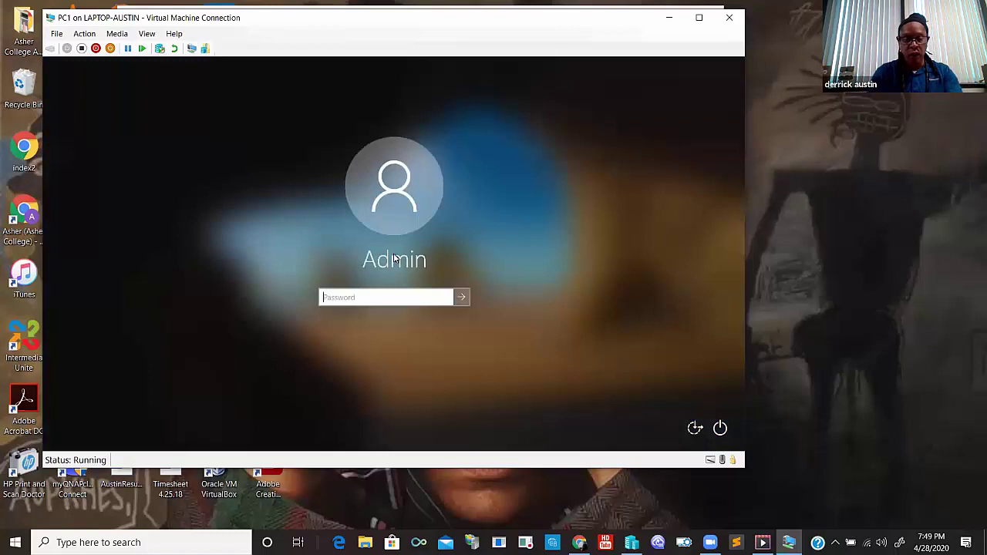
- Enter the administrator account password to sign in to PC1
text(Pa)
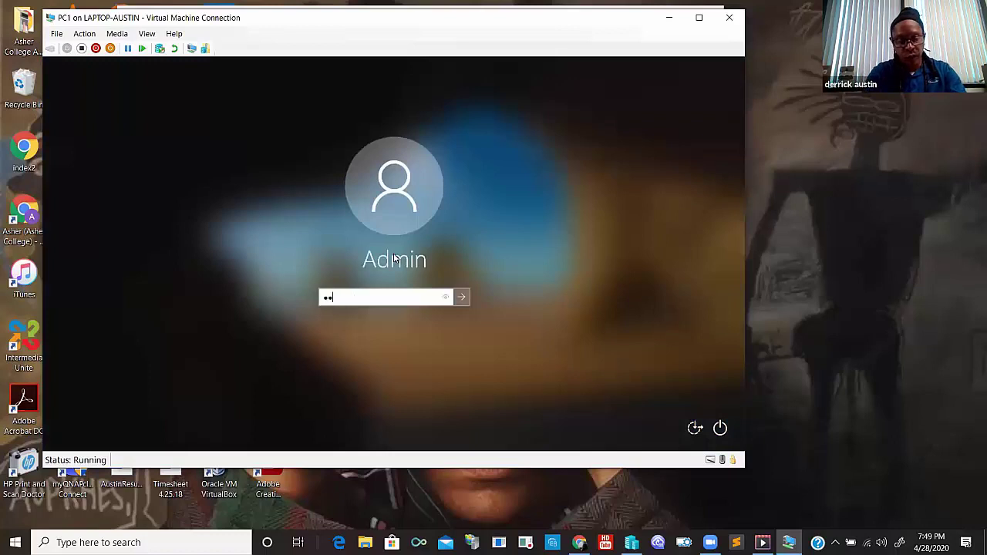
key(BackSpace)
key(BackSpace)
text(Pass)
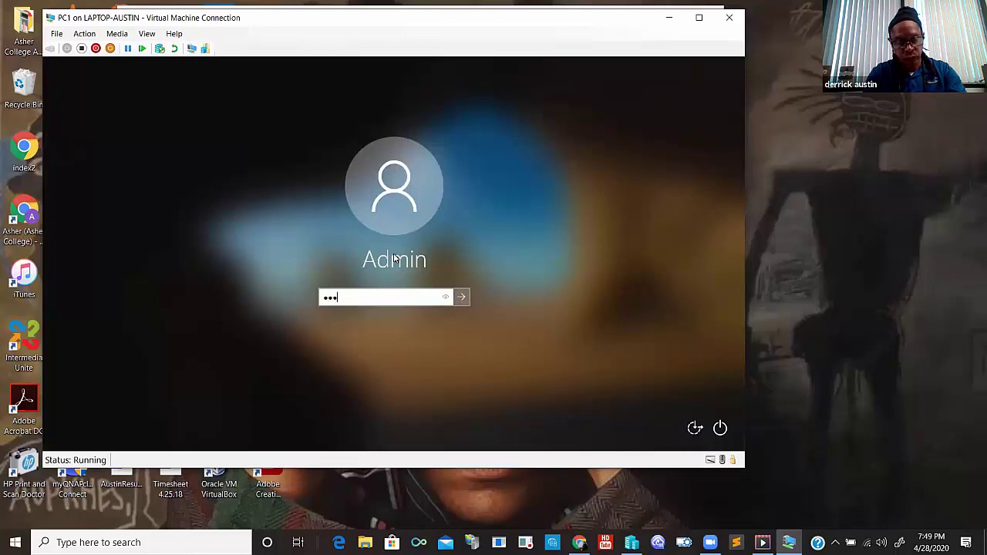
text(word)
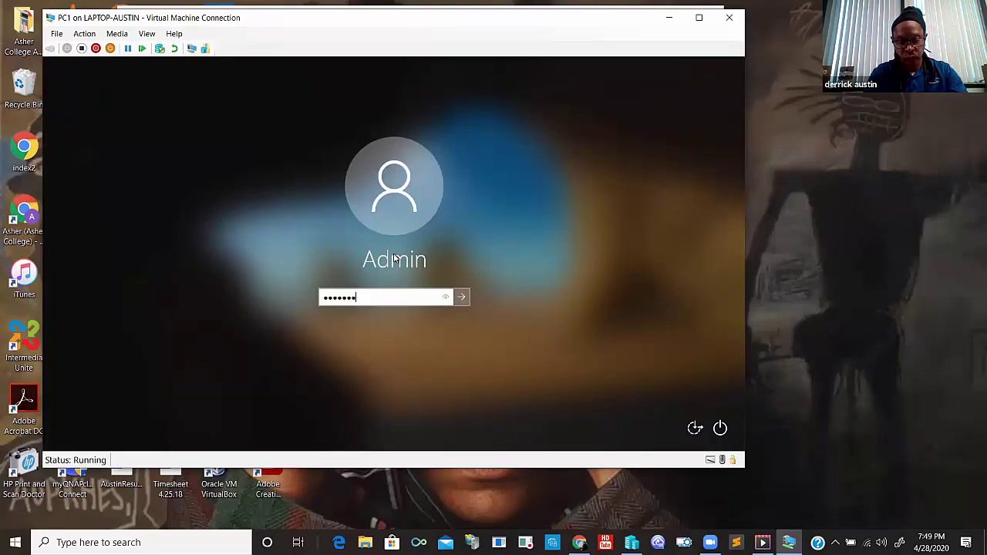
key(Return)
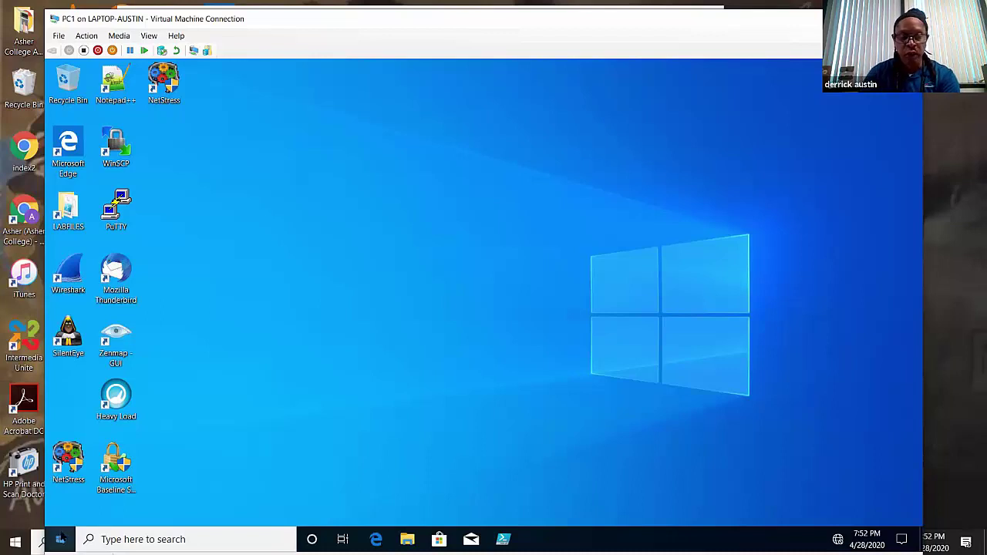
- Open Disk Management from the guest Start button menu and switch the VM to full screen
right_click(60, 538)
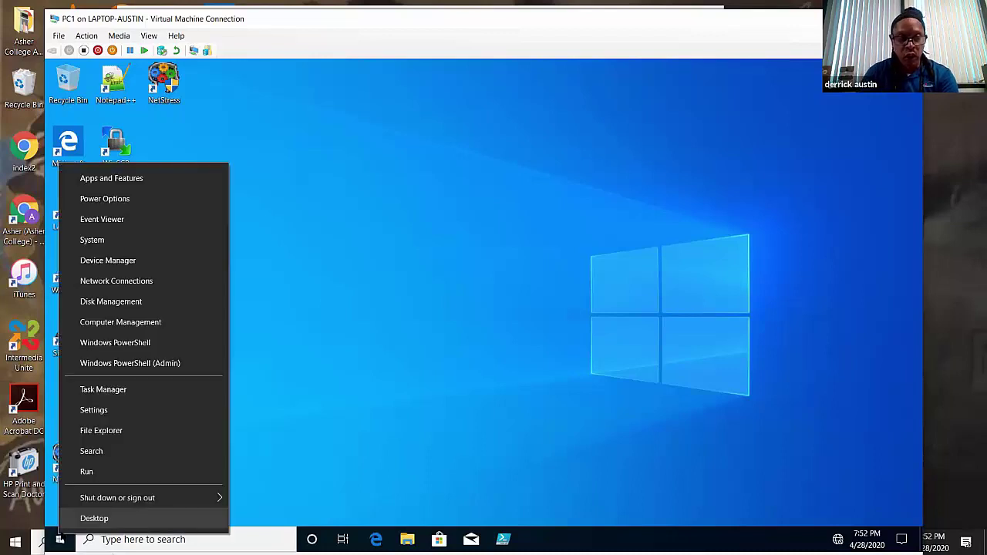
click(125, 303)
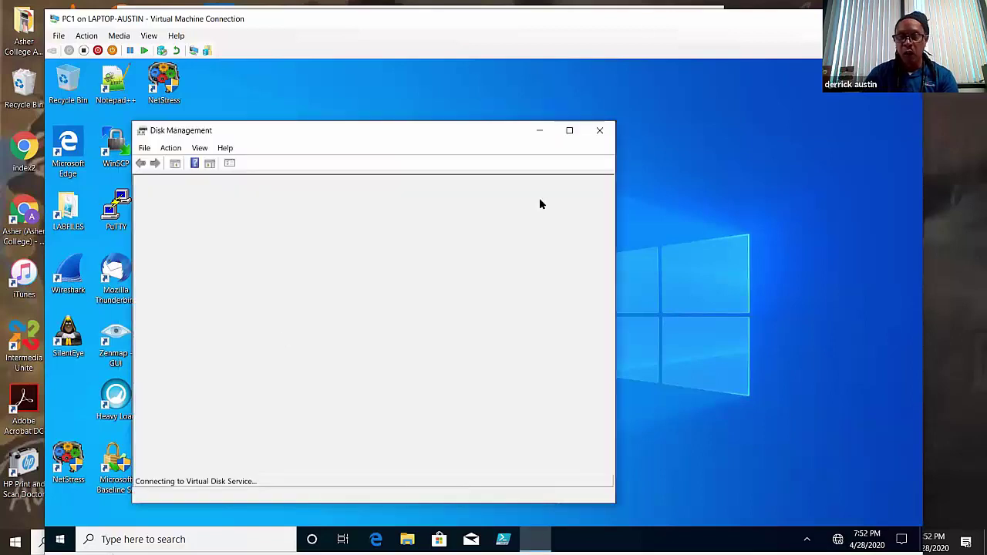
key(ctrl+alt+Break)
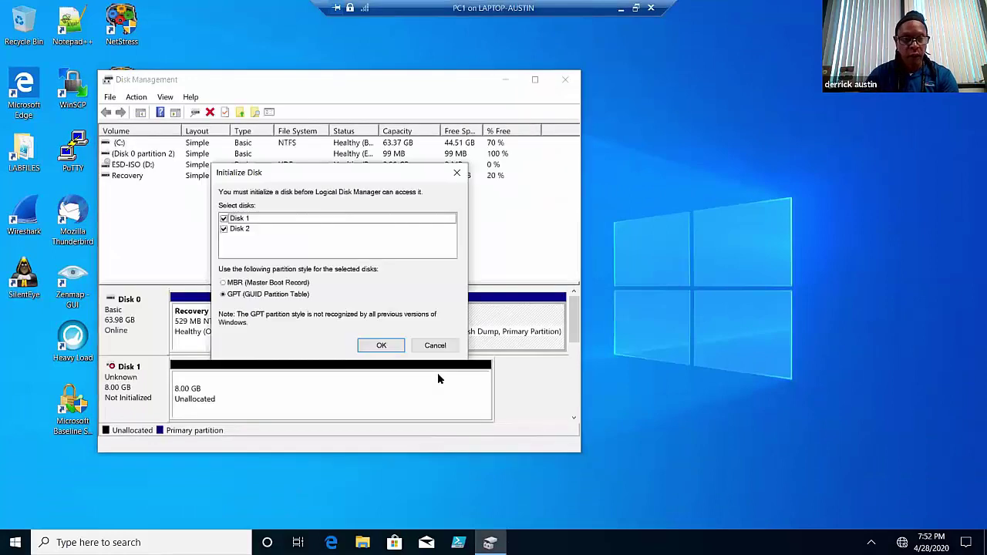
- Initialize Disk 1 and Disk 2 as GPT and start a simple volume using all of Disk 1
click(378, 344)
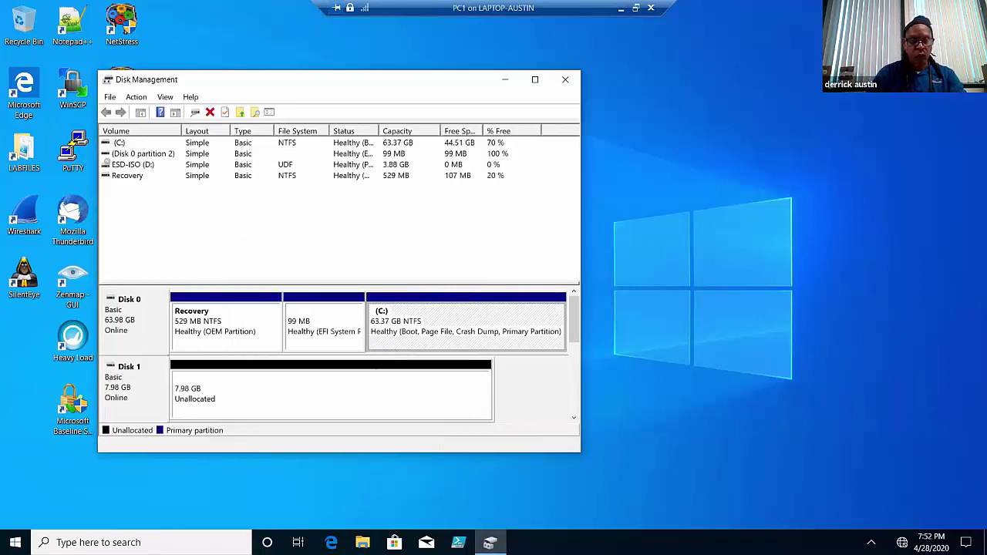
right_click(348, 394)
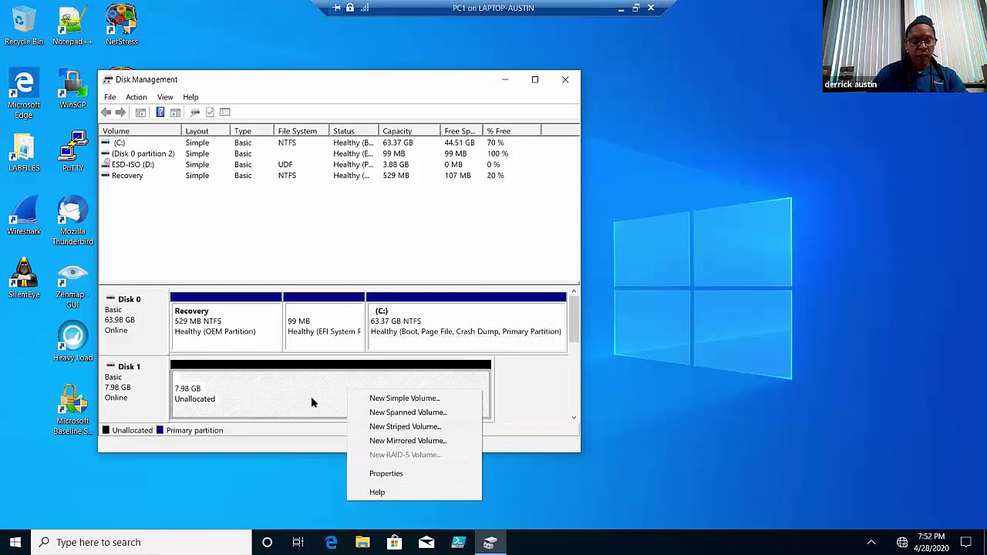
click(392, 399)
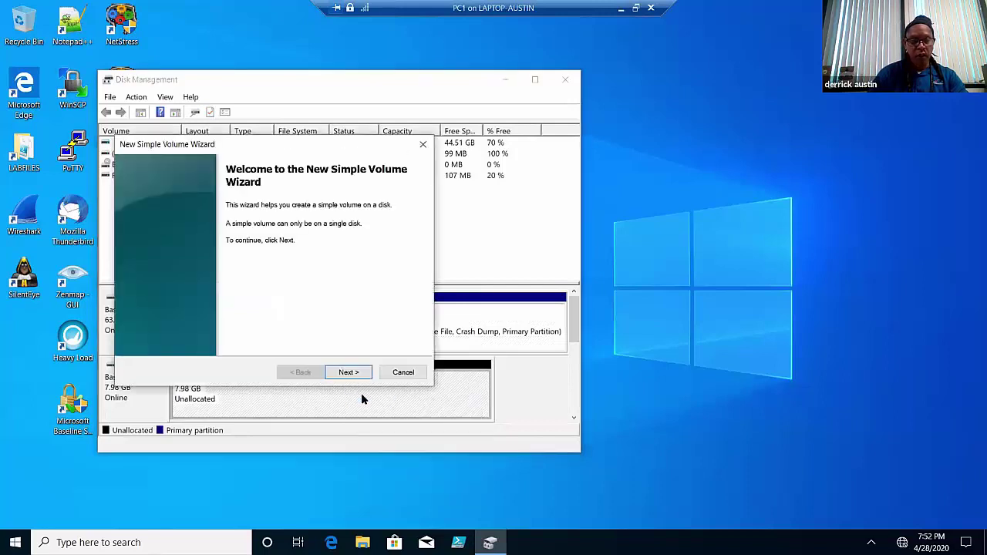
click(365, 372)
click(347, 372)
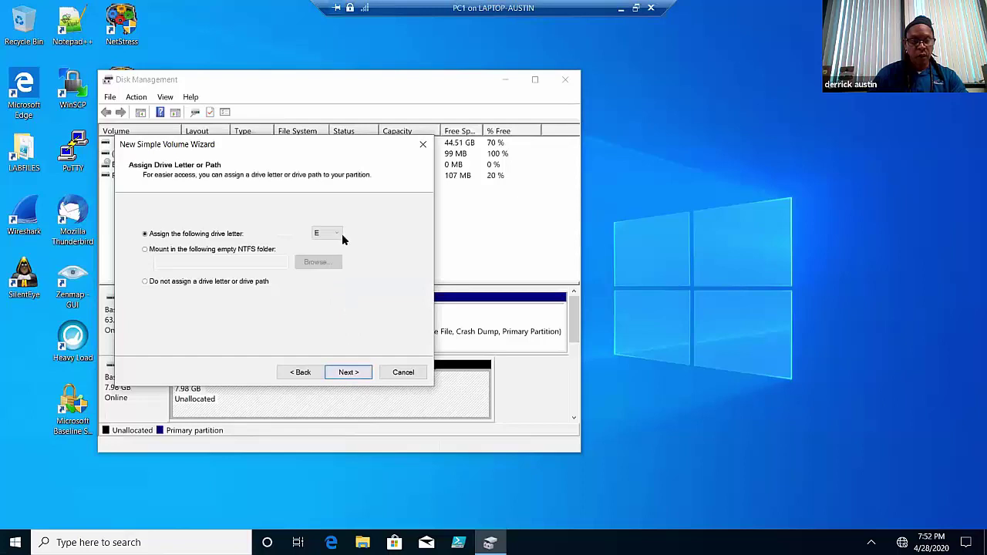
- Assign drive letter L, label the NTFS volume LABFILES, and finish the wizard
click(339, 233)
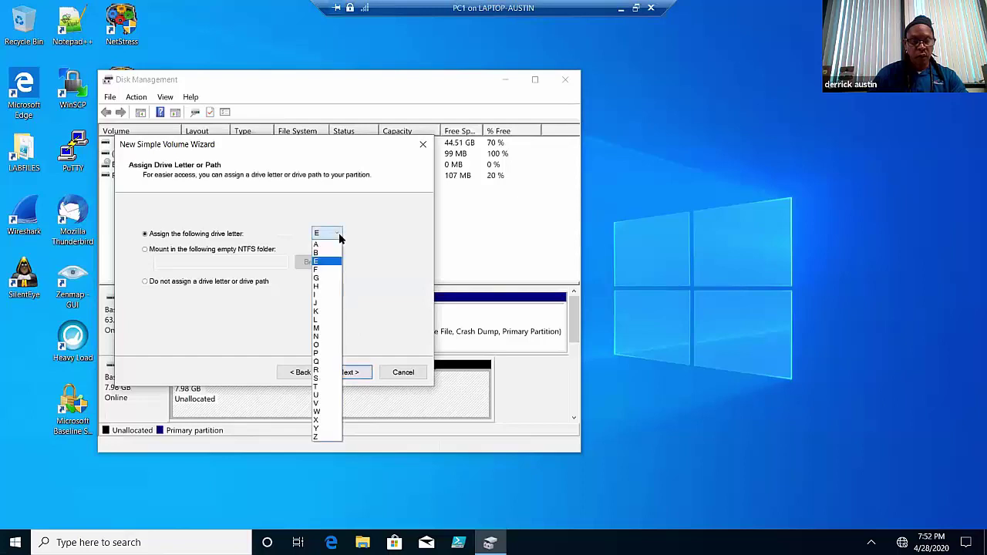
click(328, 322)
click(349, 373)
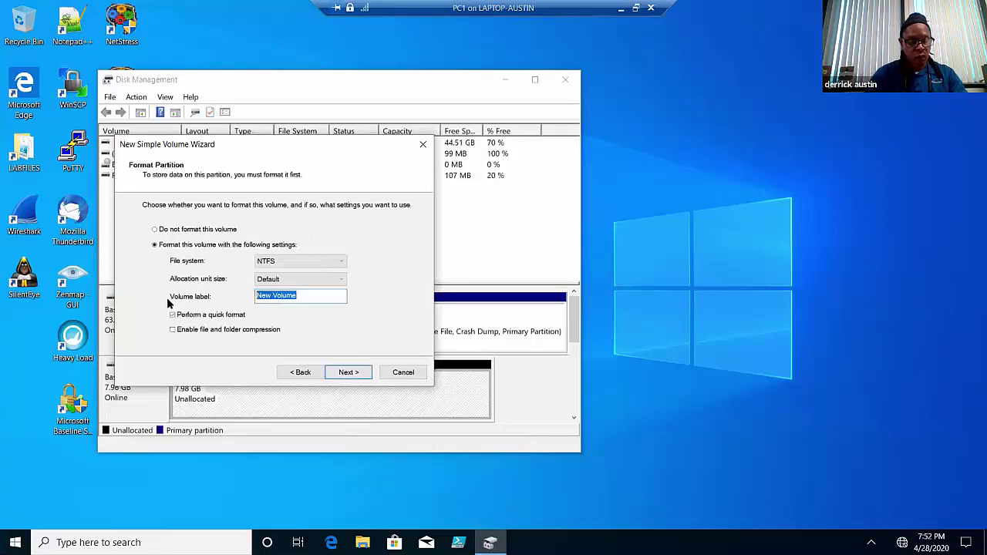
text(LAB)
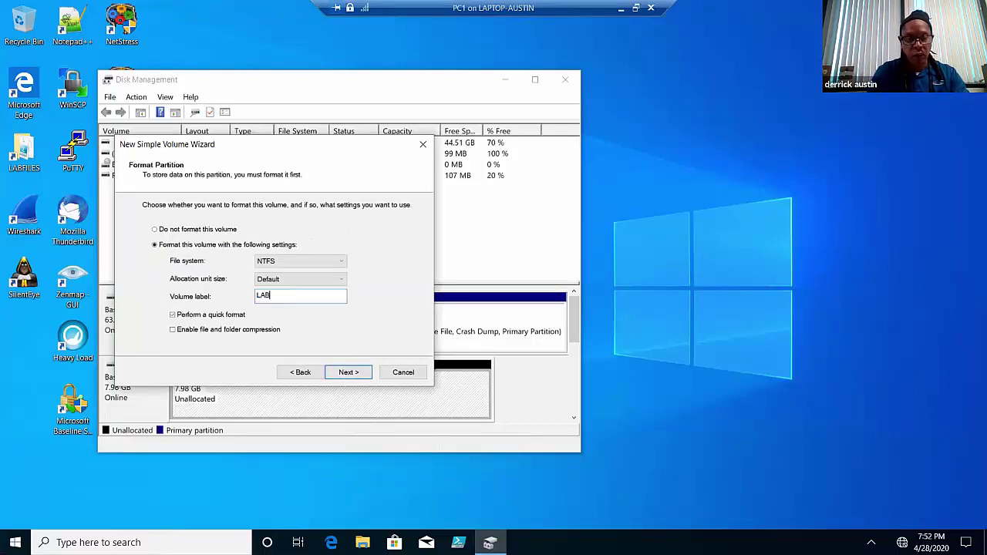
text(FILES)
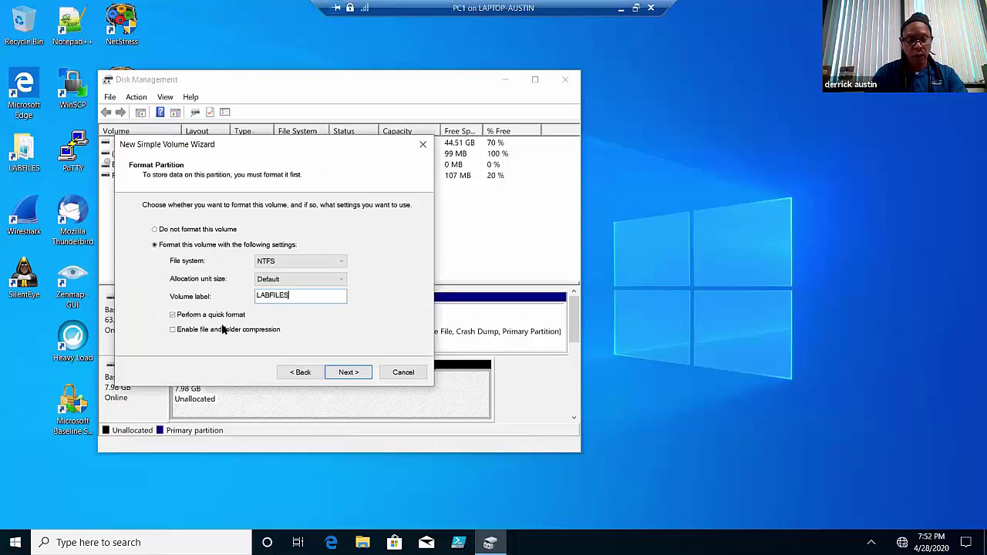
click(341, 373)
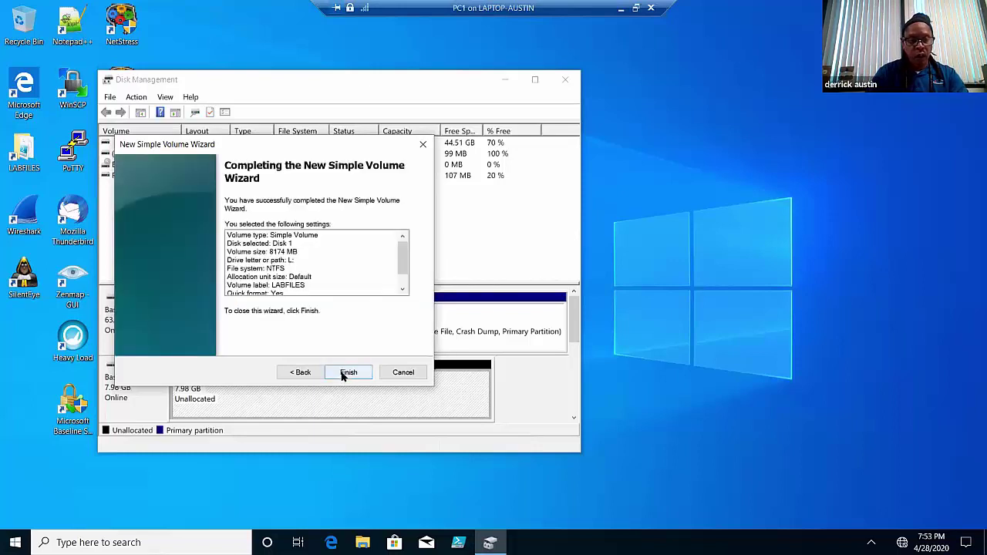
click(342, 374)
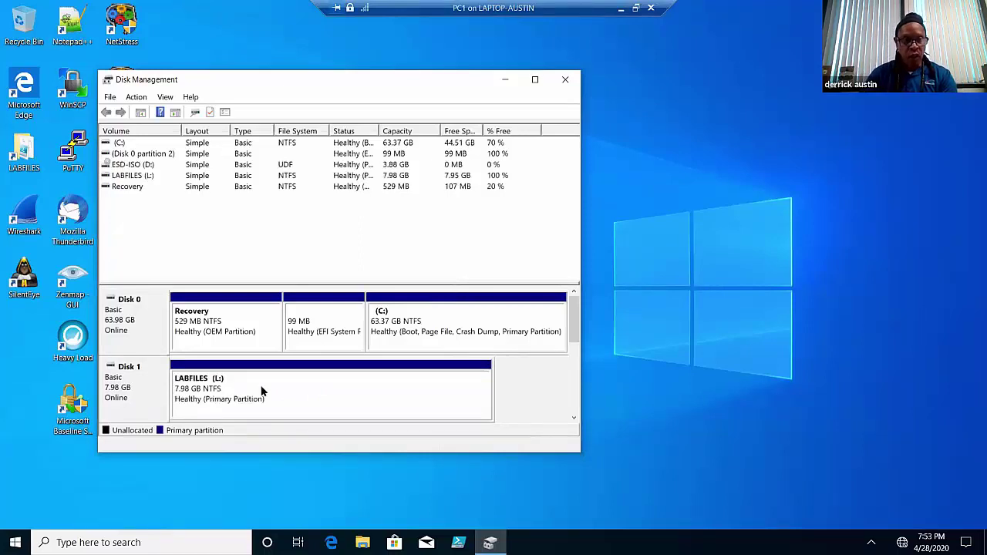
- Open File Explorer and browse to the C:\LABFILES folder
click(363, 542)
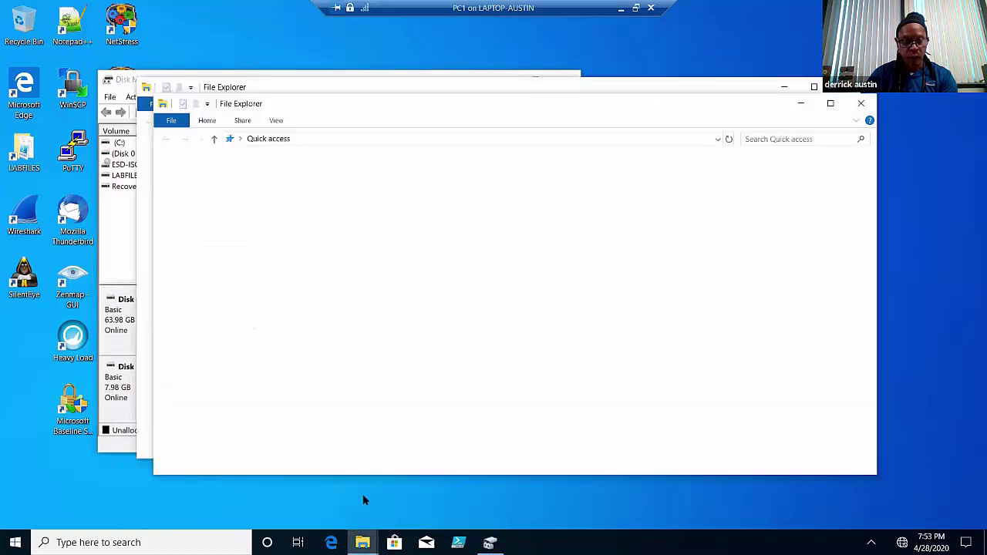
drag(688, 103, 531, 82)
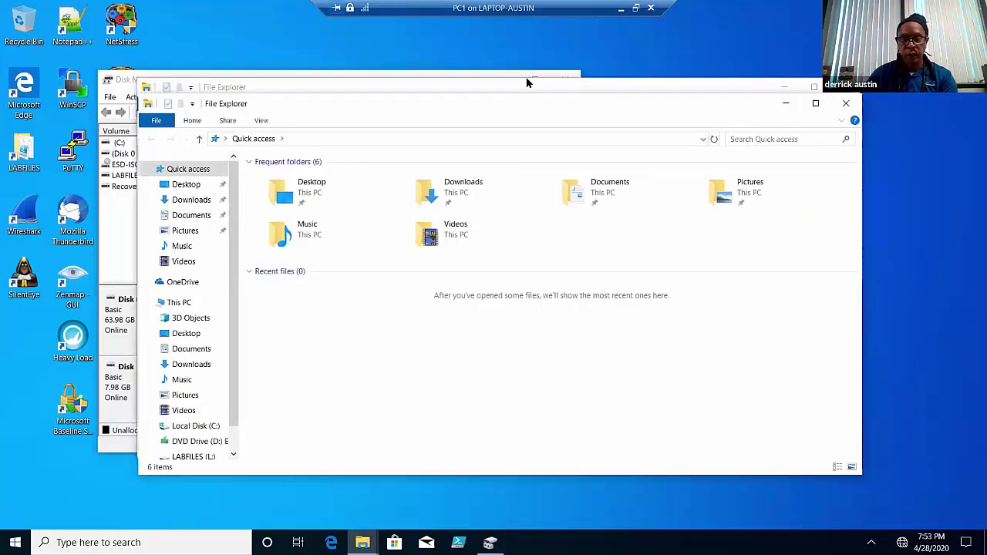
click(700, 81)
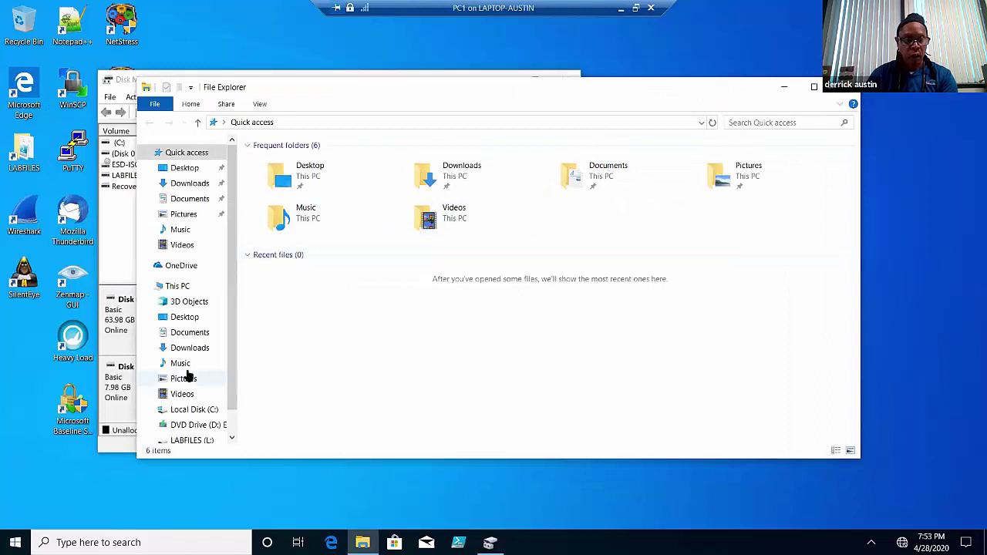
scroll(231, 386, down, 1)
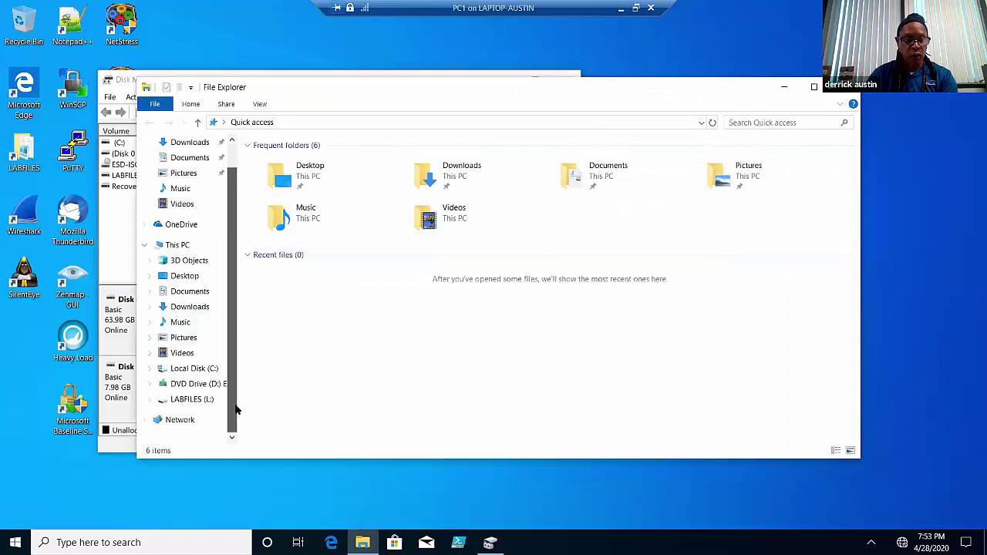
click(189, 400)
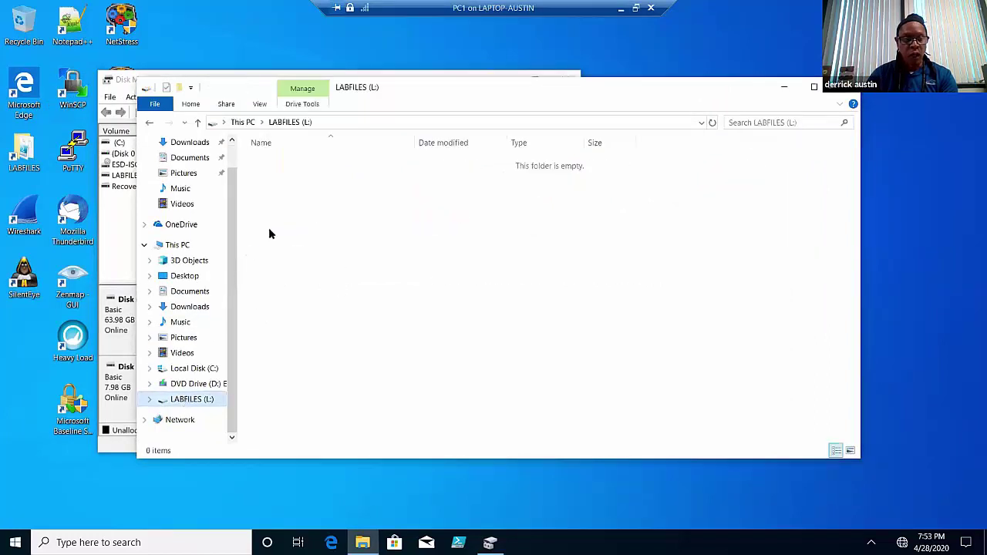
click(202, 371)
double_click(283, 162)
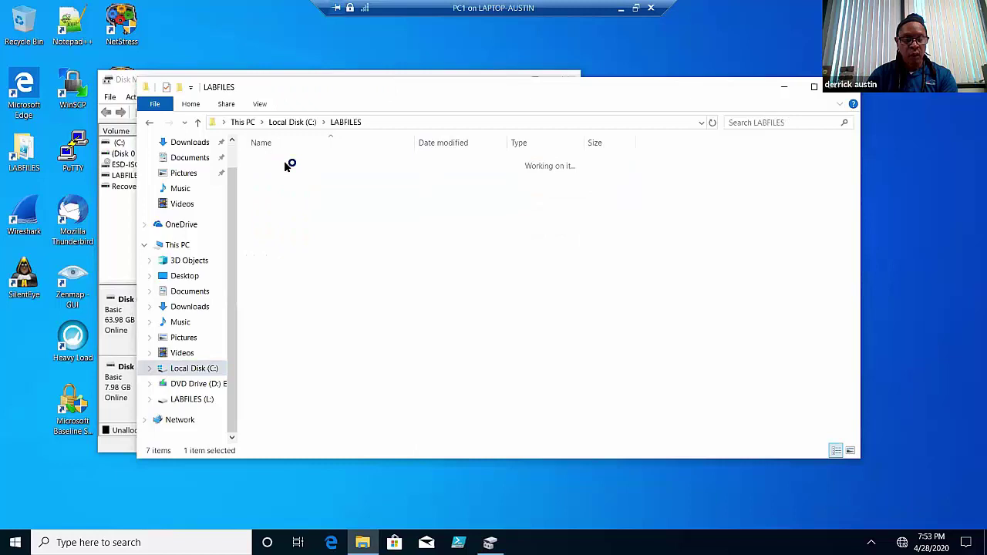
- Copy the MARKETING folder and paste it onto the LABFILES (L:) drive
click(287, 205)
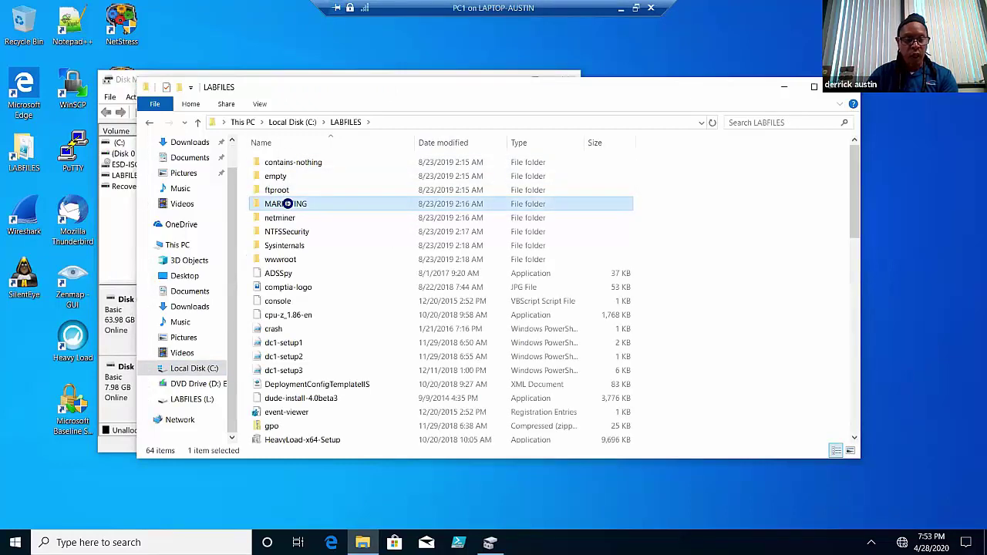
right_click(287, 204)
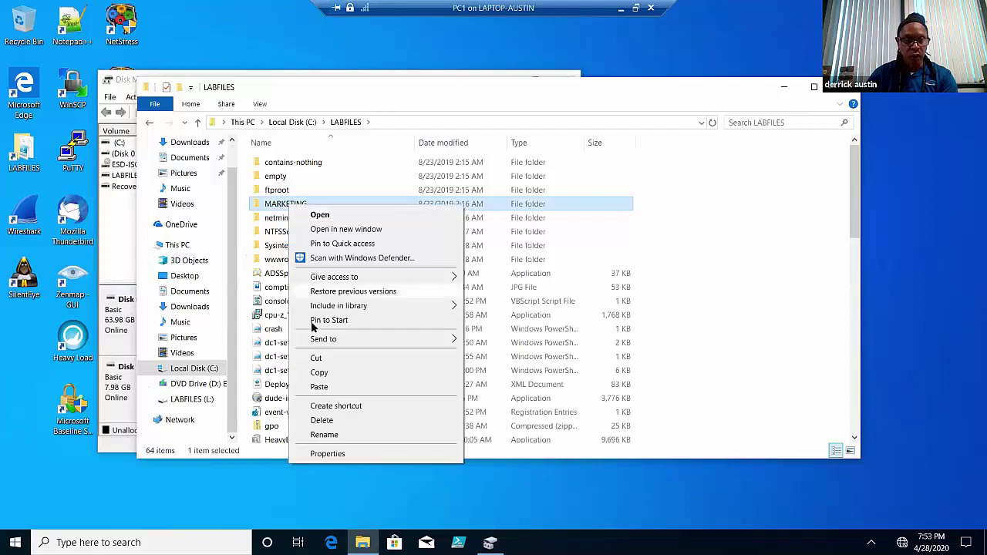
click(319, 372)
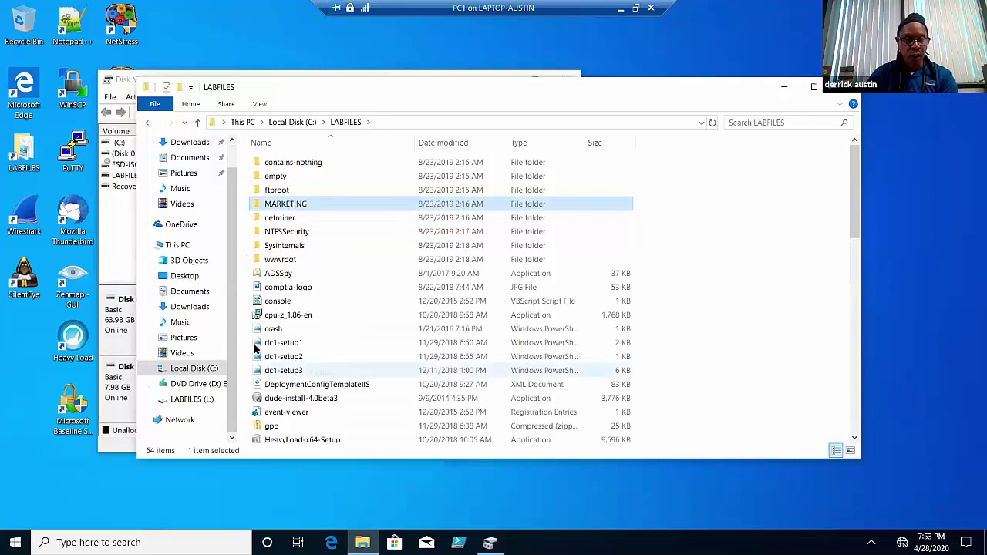
click(212, 400)
right_click(354, 286)
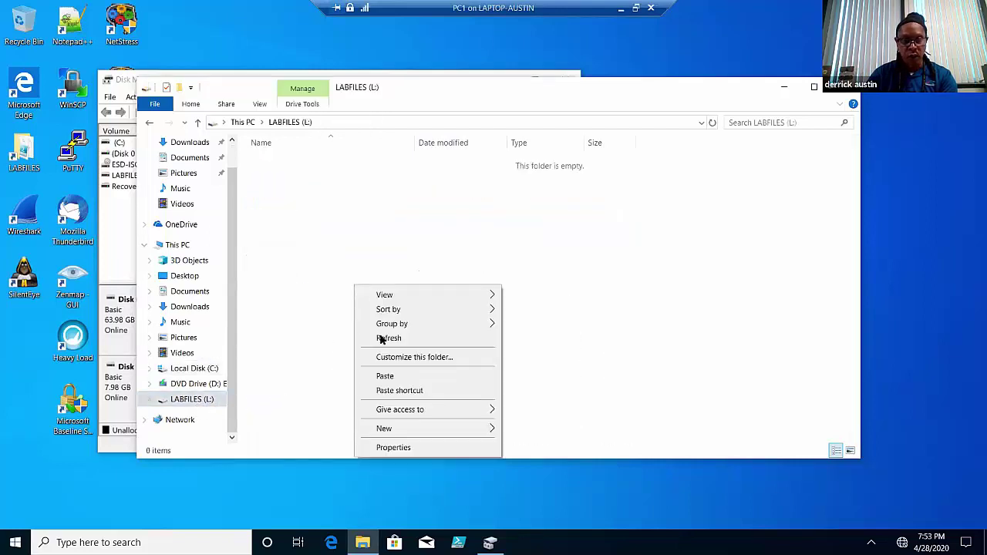
click(389, 378)
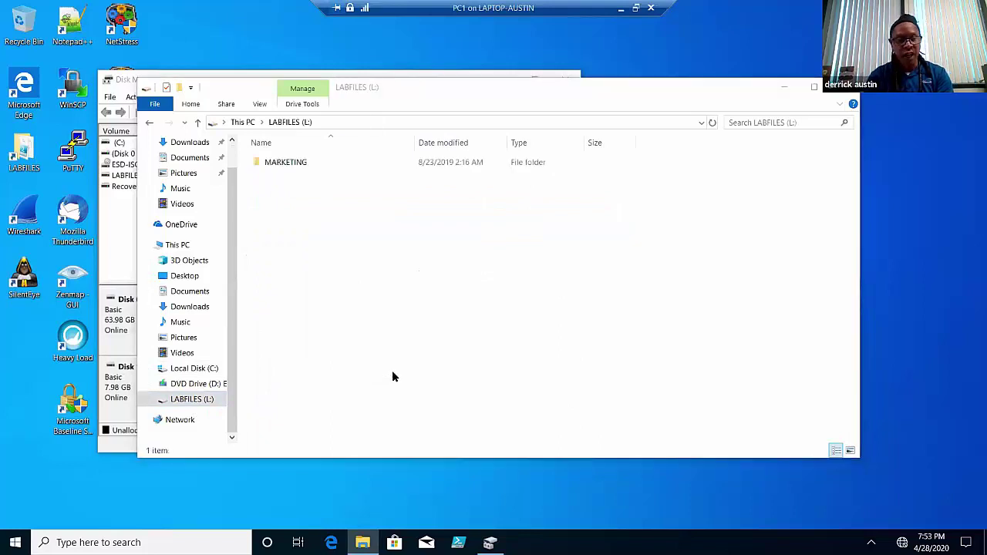
- Check that UniversalImport.accdb is in the copied MARKETING folder, then close File Explorer
double_click(290, 166)
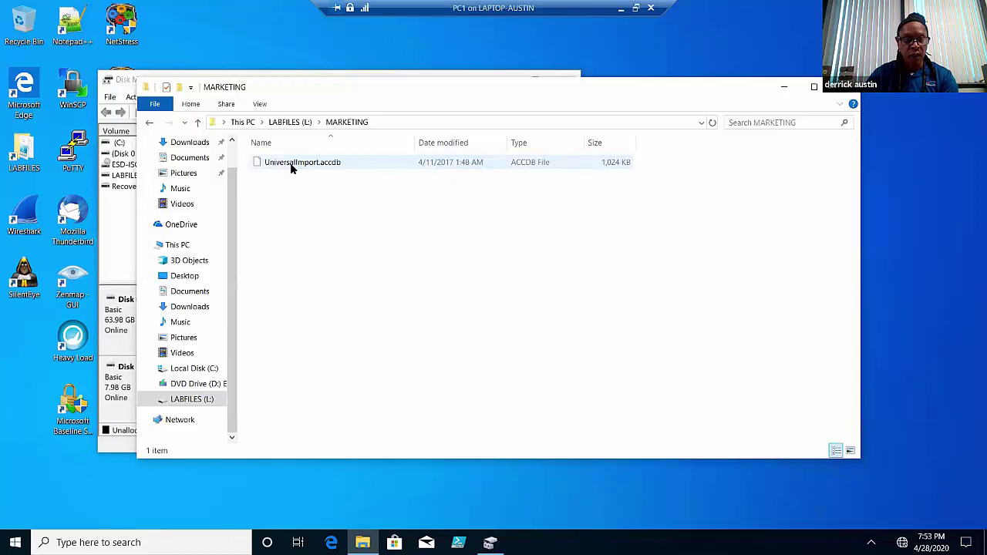
click(151, 125)
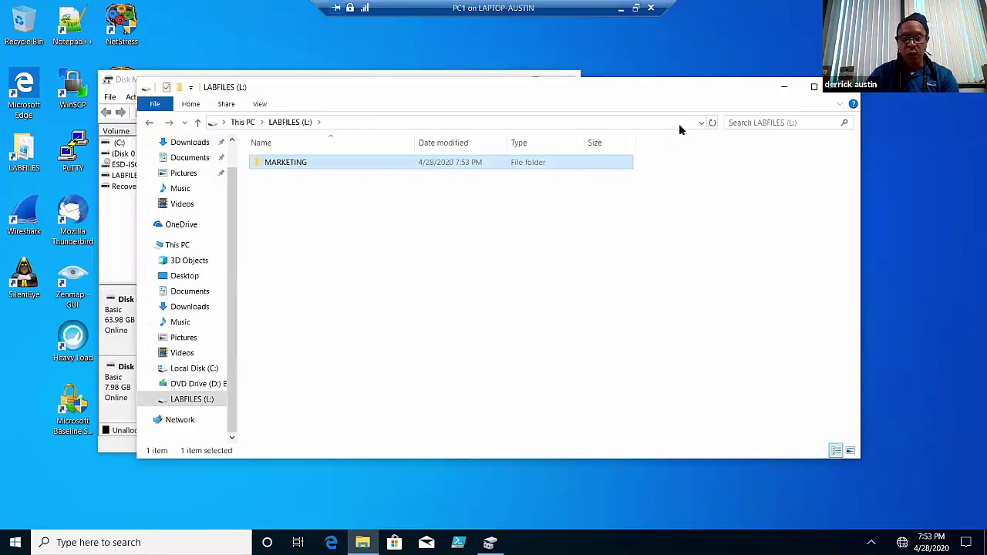
drag(685, 94, 529, 63)
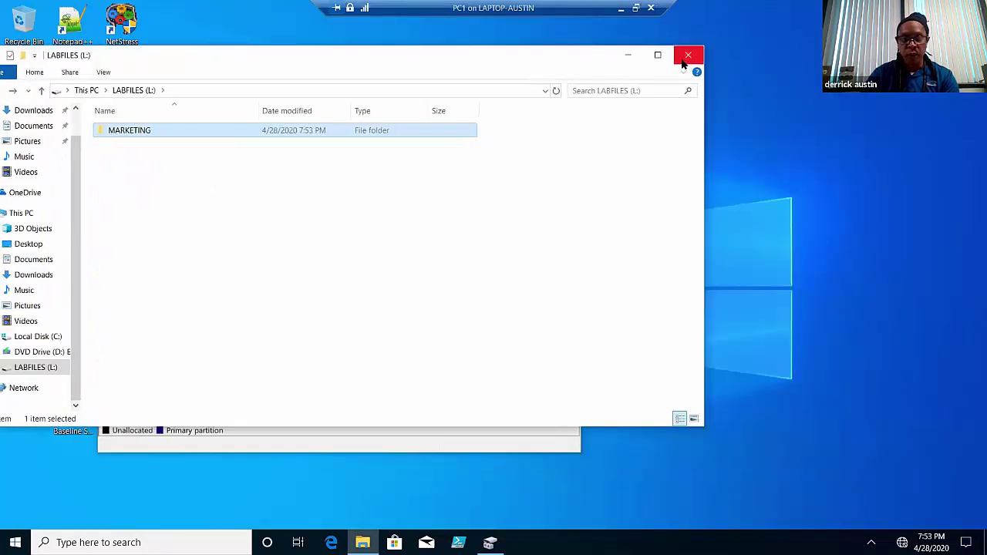
click(687, 55)
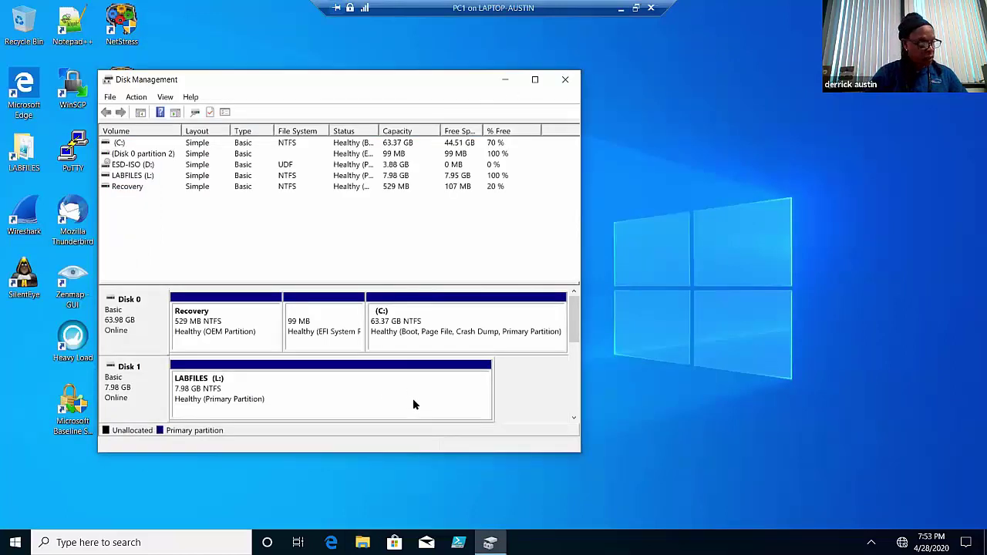
- Convert Disk 1 and Disk 2 to dynamic disks, accepting the conversion warning
right_click(15, 542)
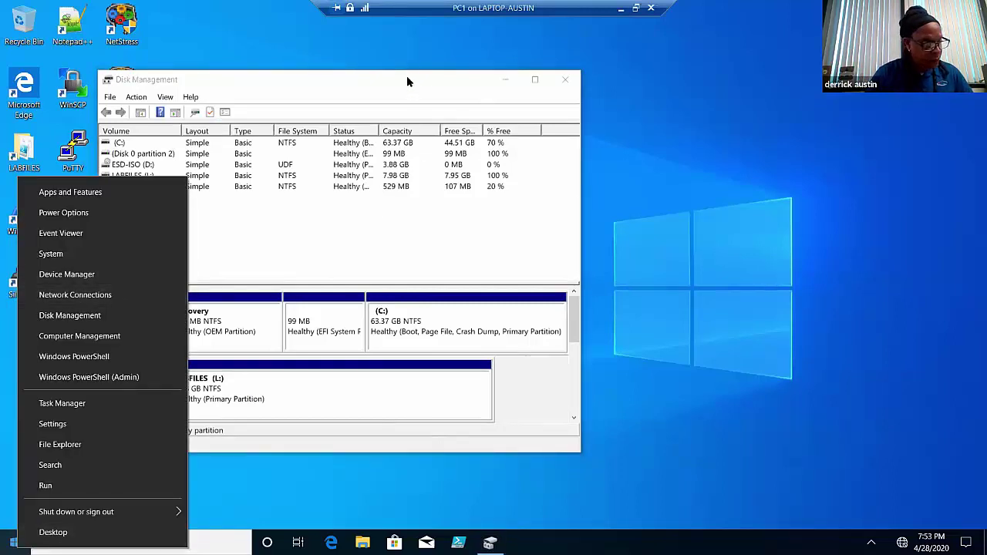
click(398, 99)
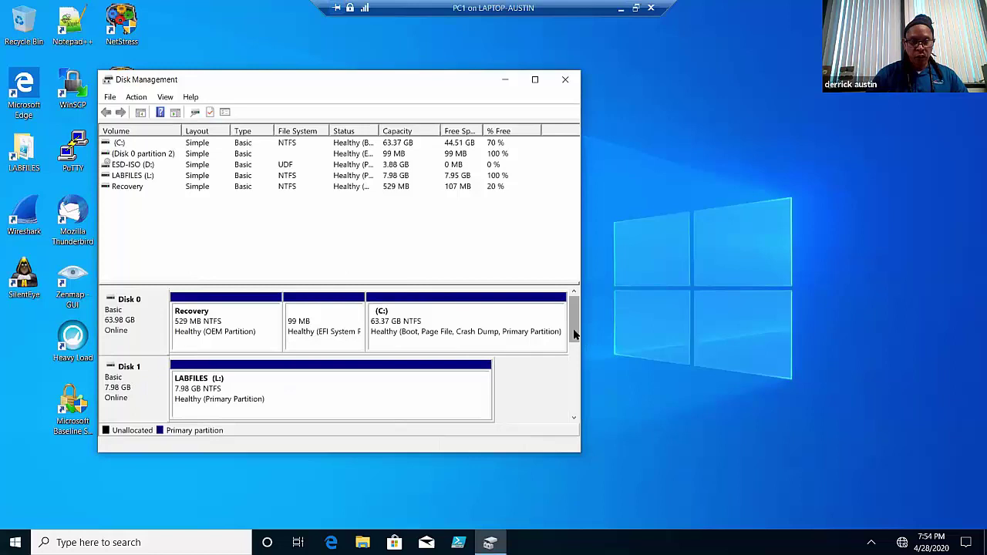
drag(574, 320, 574, 348)
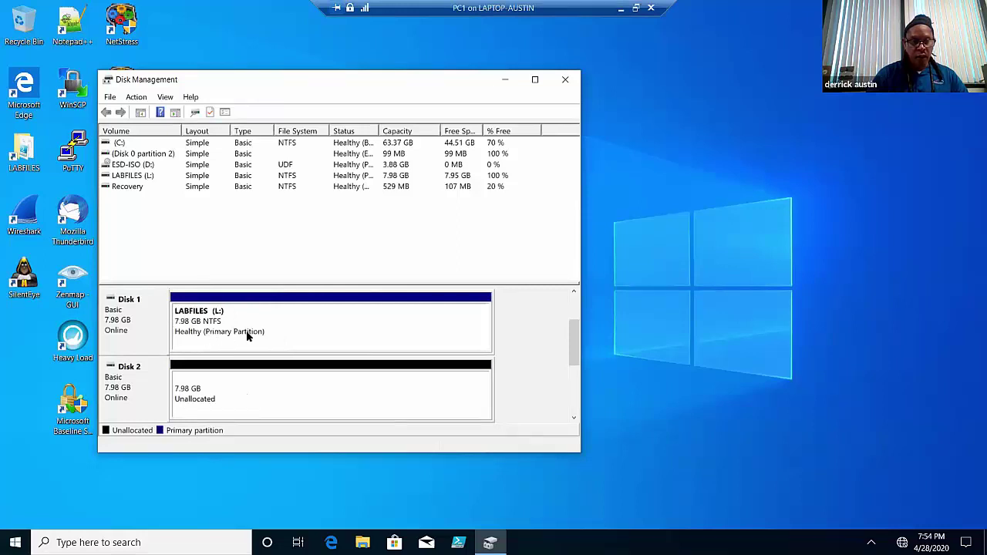
right_click(128, 328)
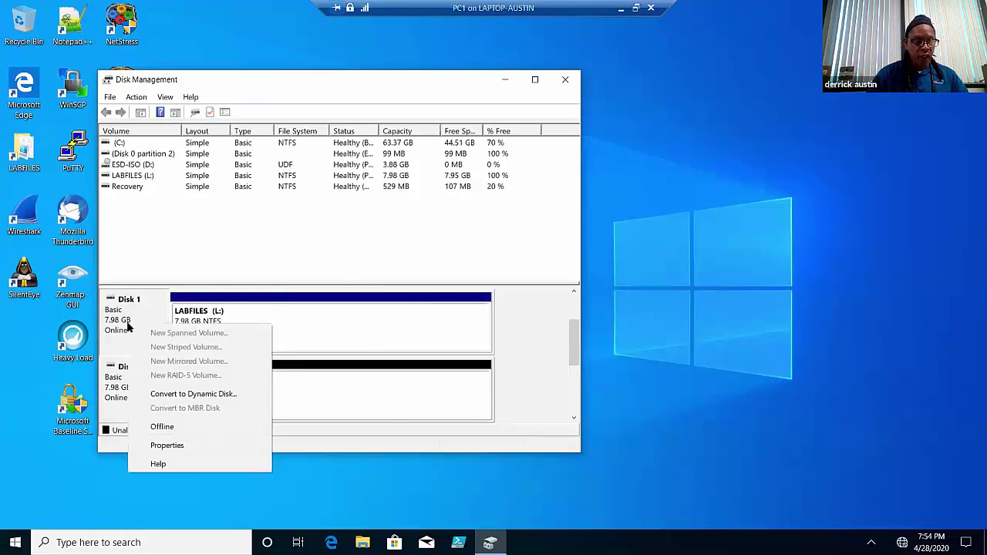
click(190, 396)
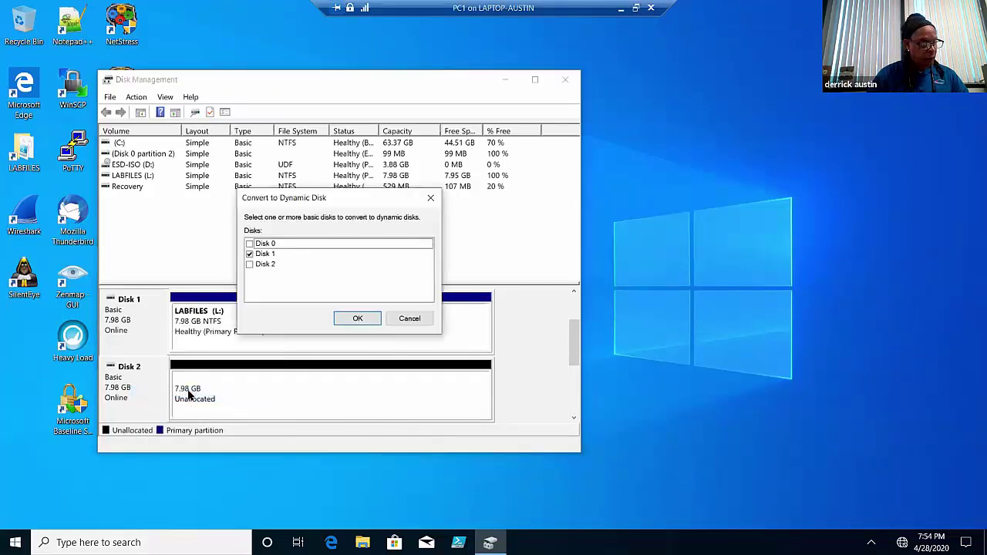
click(251, 264)
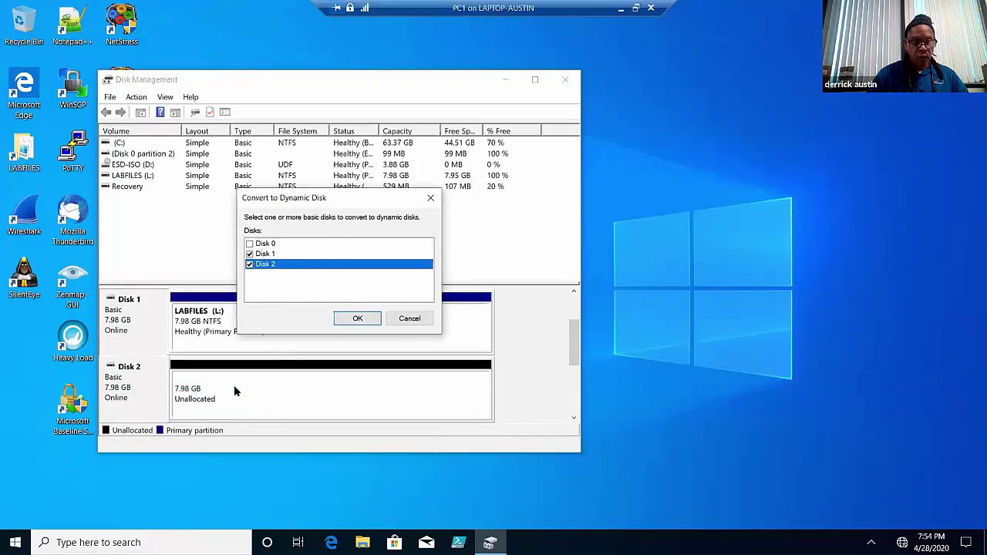
click(359, 322)
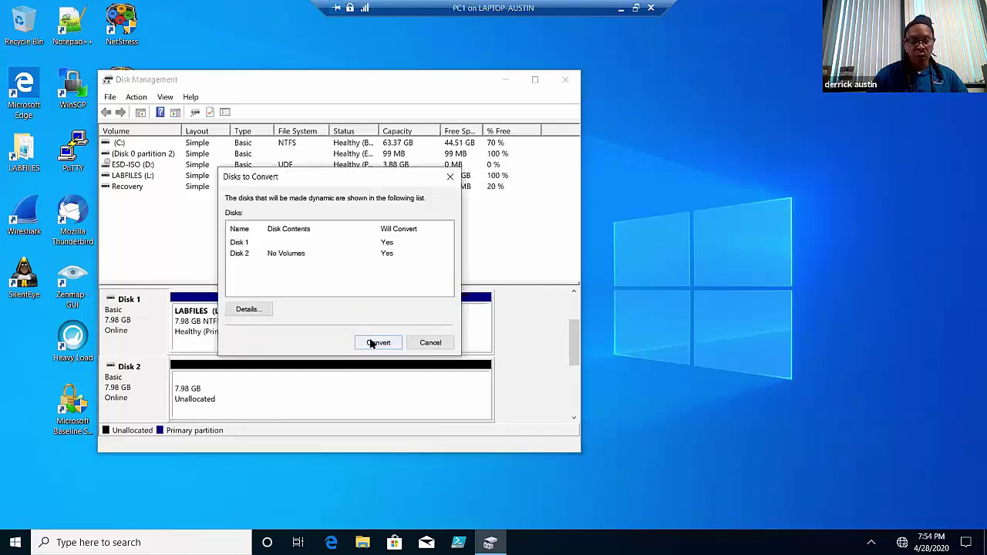
click(372, 343)
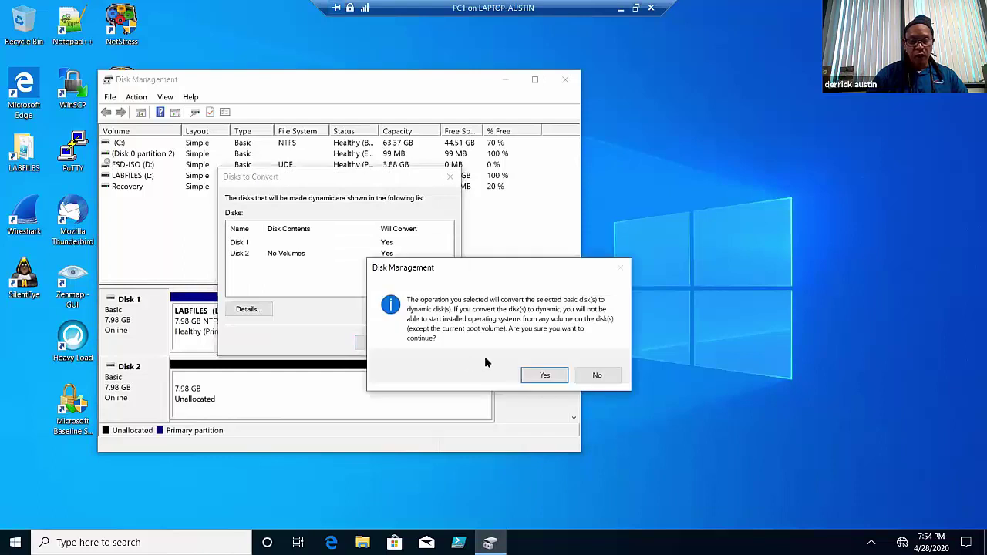
click(546, 375)
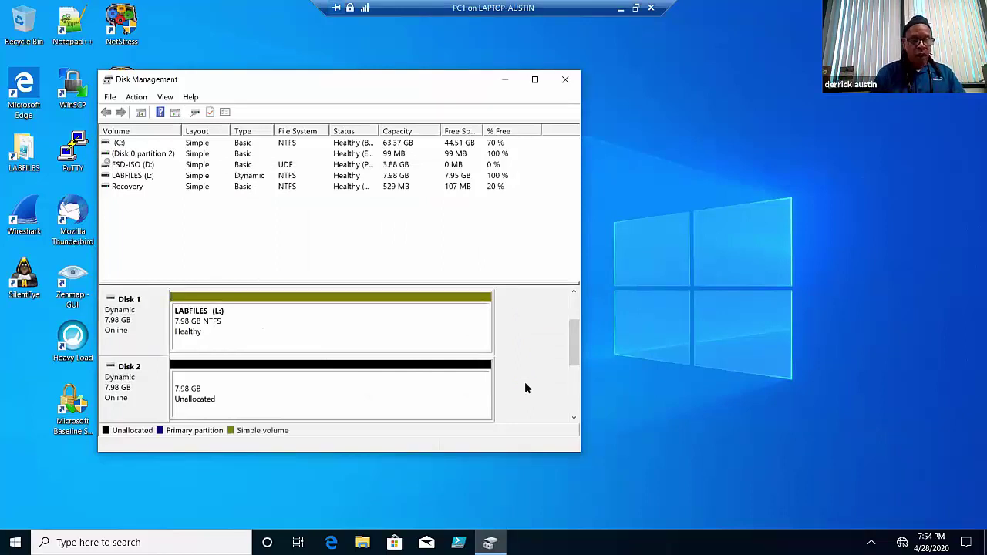
- Add a mirror of LABFILES (L:) on Disk 2, making a 7.98 GB mirrored volume
right_click(362, 325)
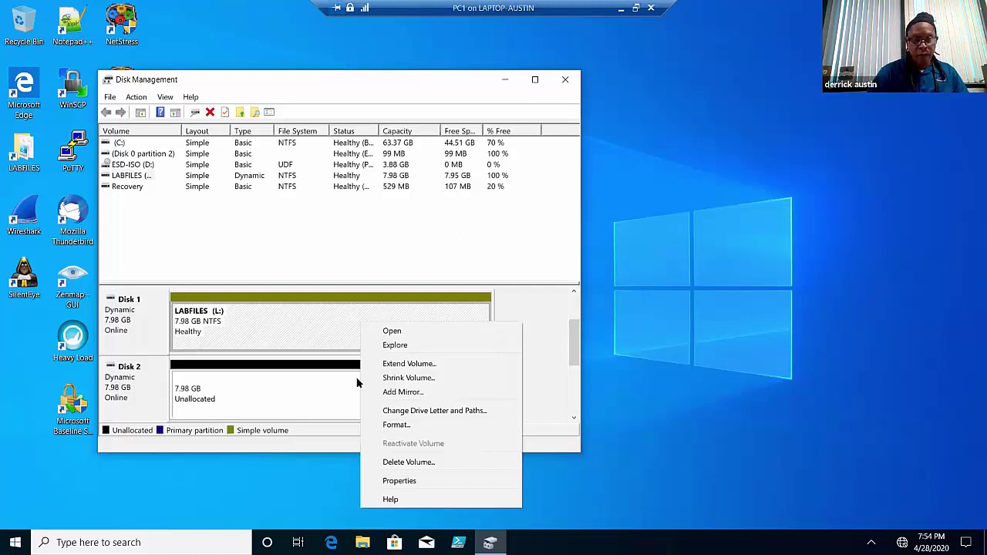
click(403, 393)
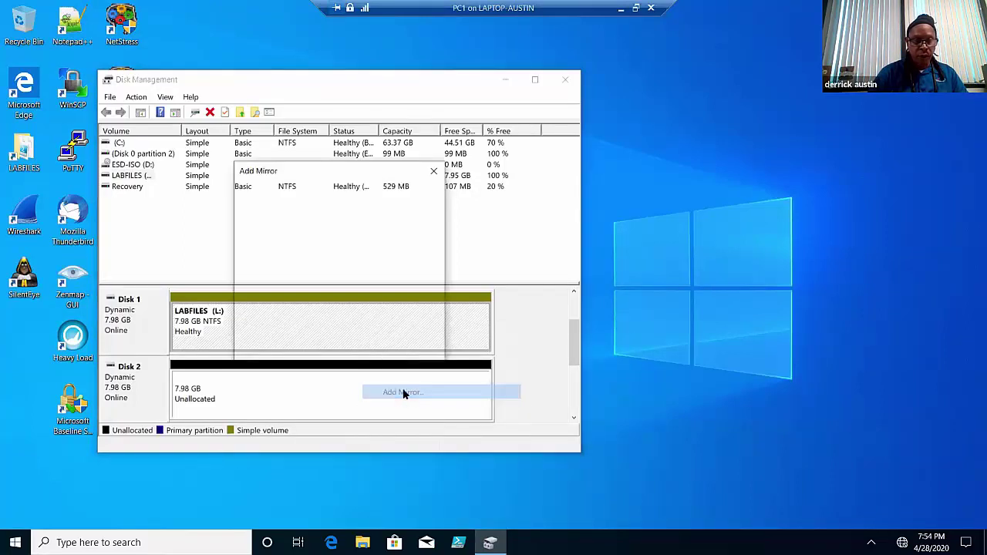
click(267, 280)
click(356, 347)
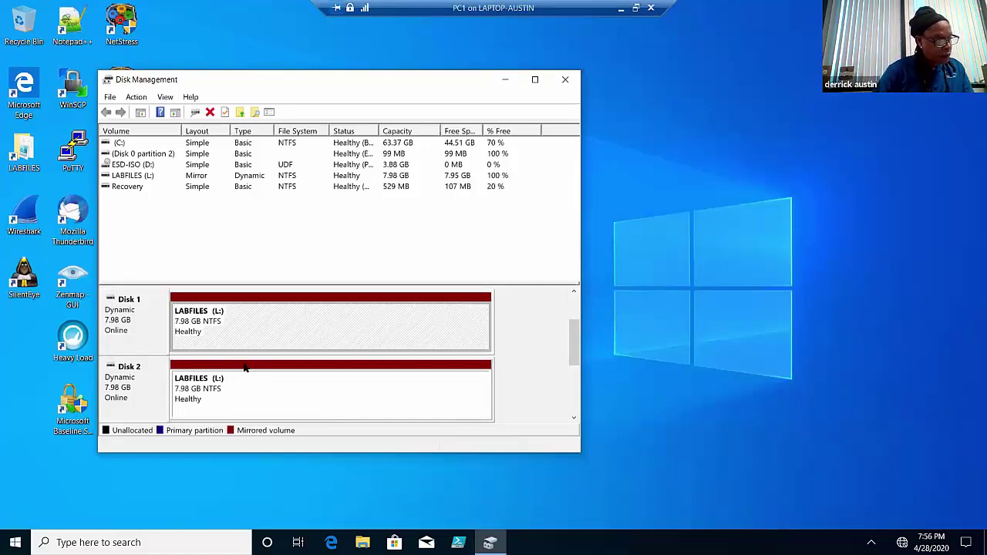
- Add a mount path for LABFILES in a new empty folder, C:\Users\Public\LABFILES
right_click(247, 339)
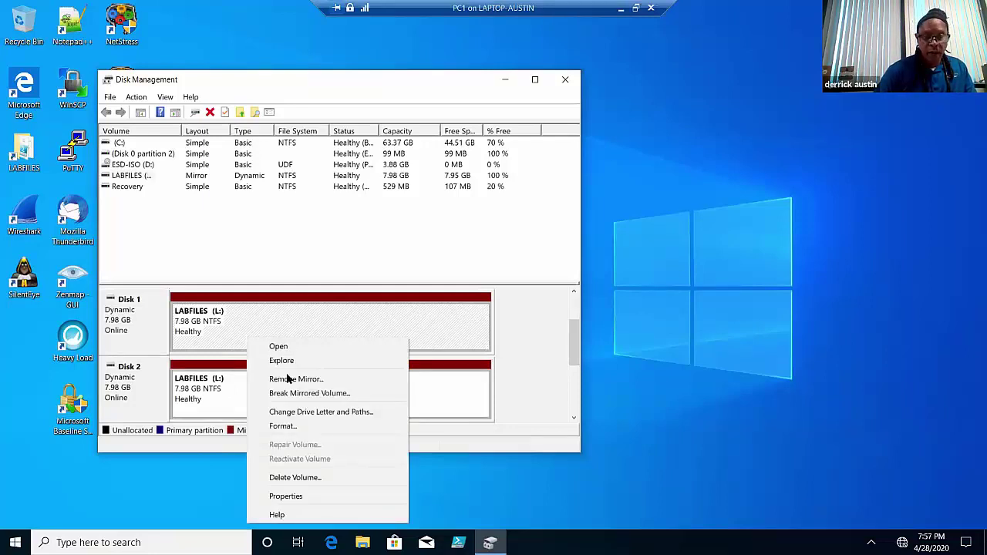
click(340, 413)
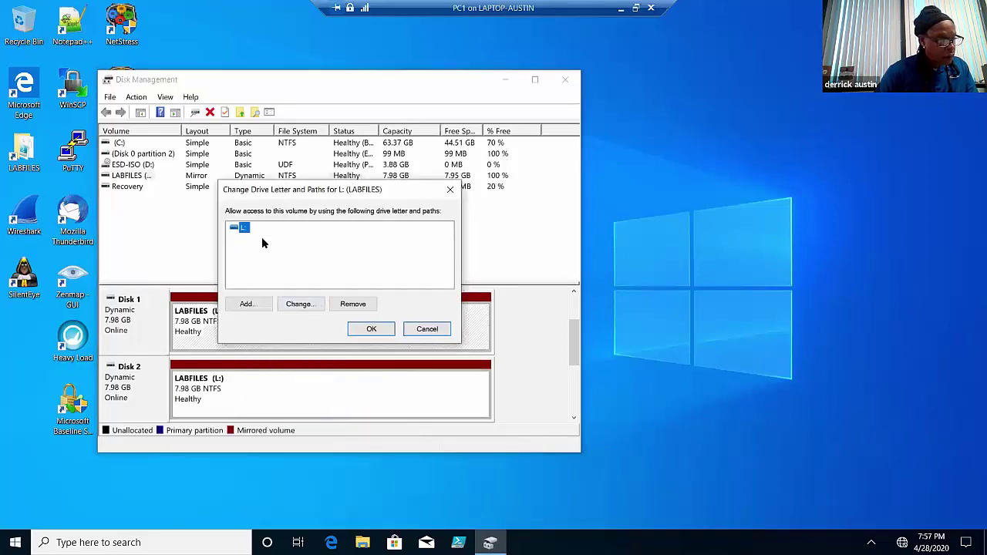
click(251, 303)
click(422, 278)
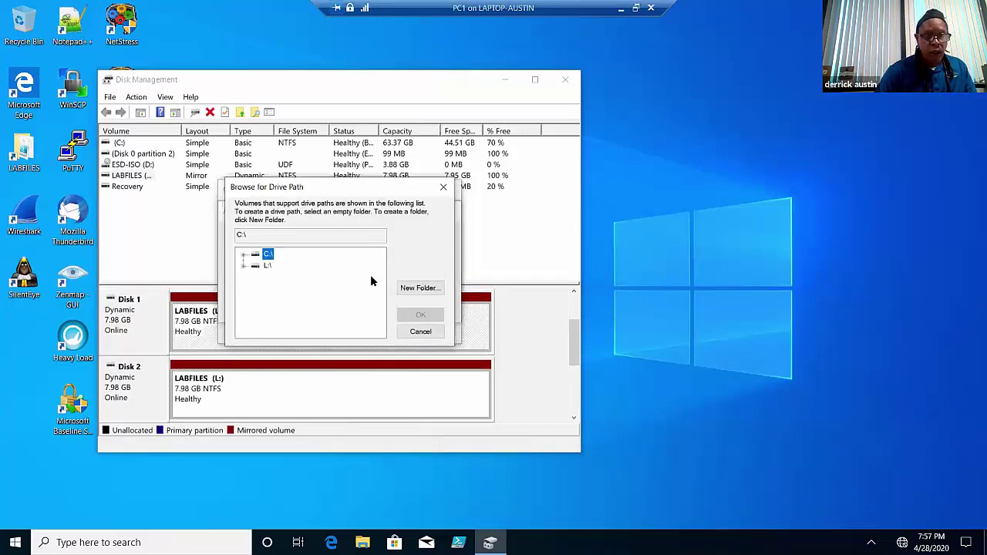
click(244, 256)
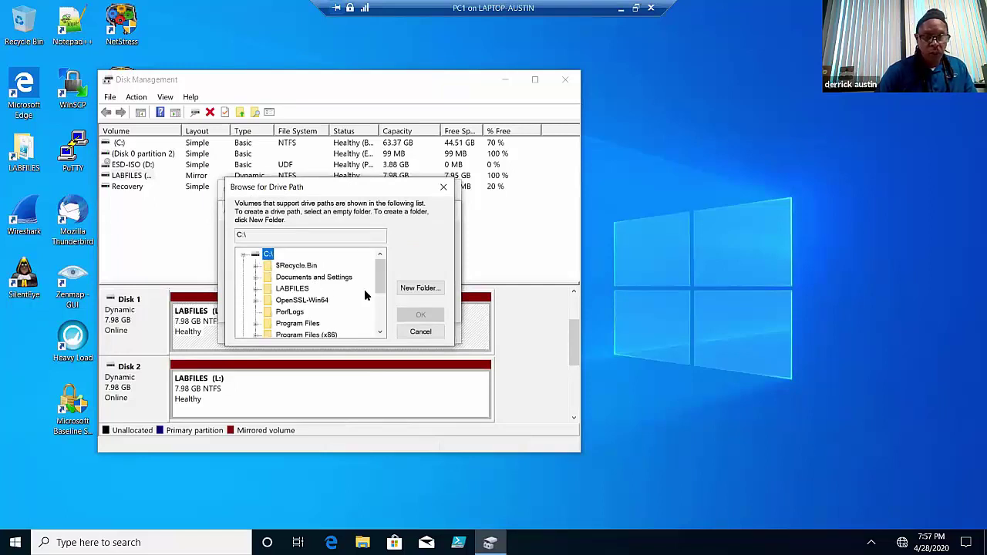
drag(378, 290, 378, 311)
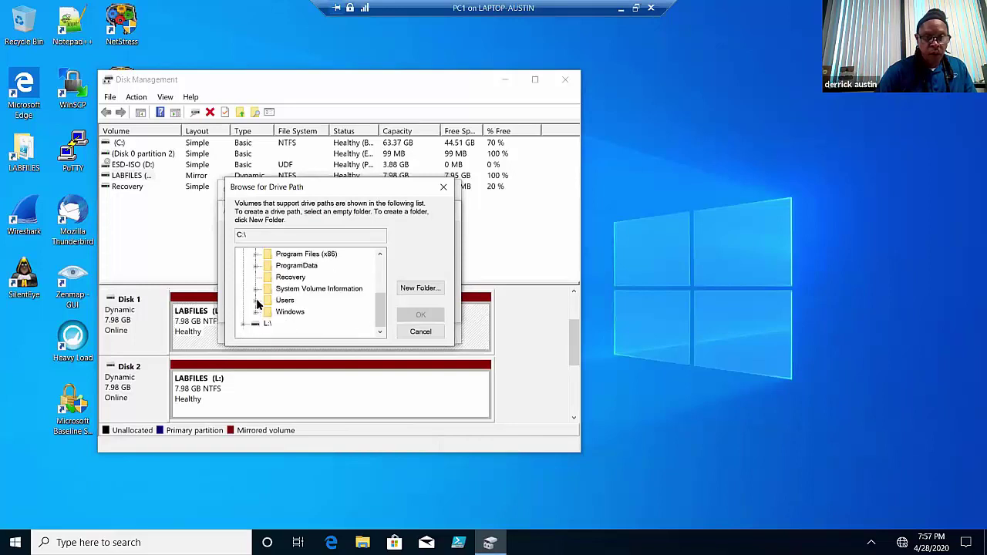
click(261, 301)
click(298, 324)
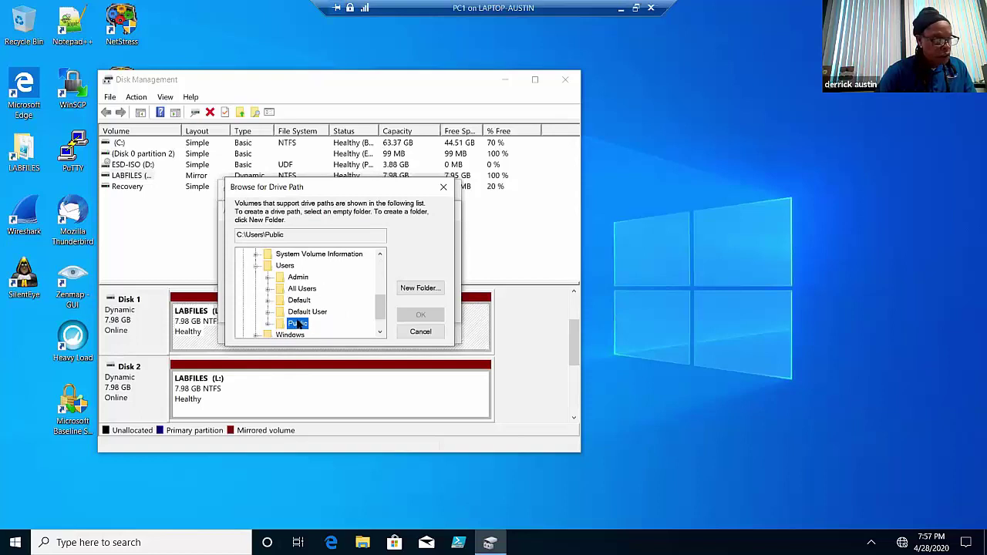
click(421, 288)
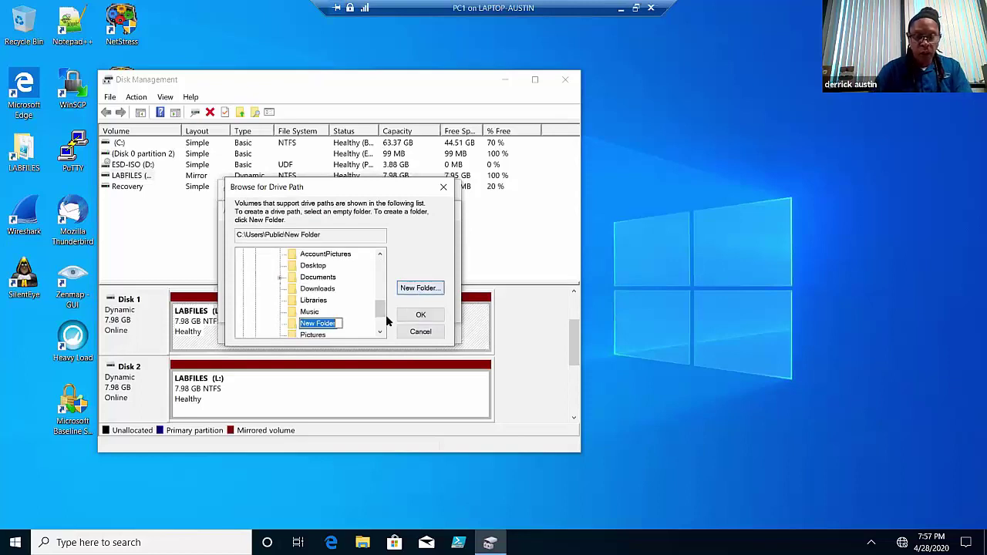
text(M)
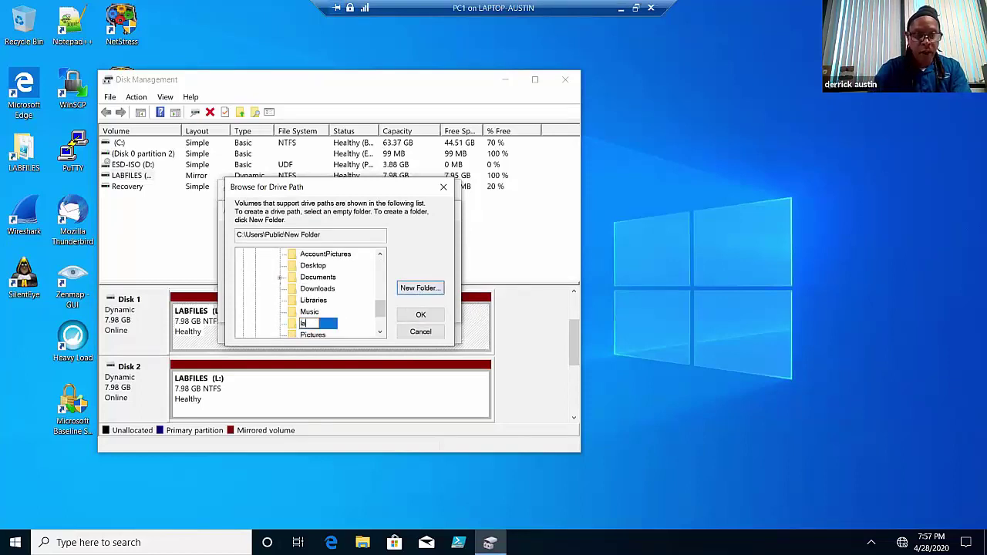
text(LABFILES)
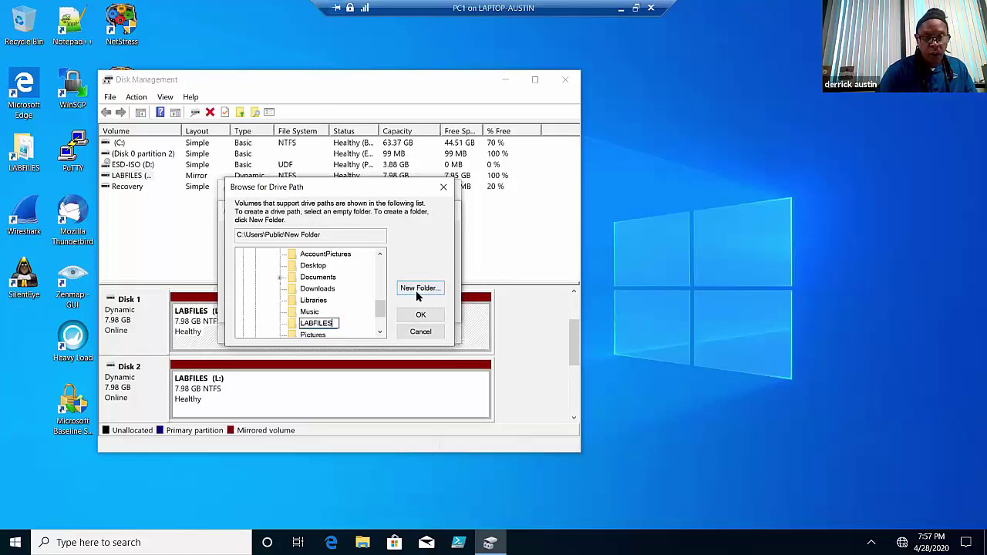
click(418, 317)
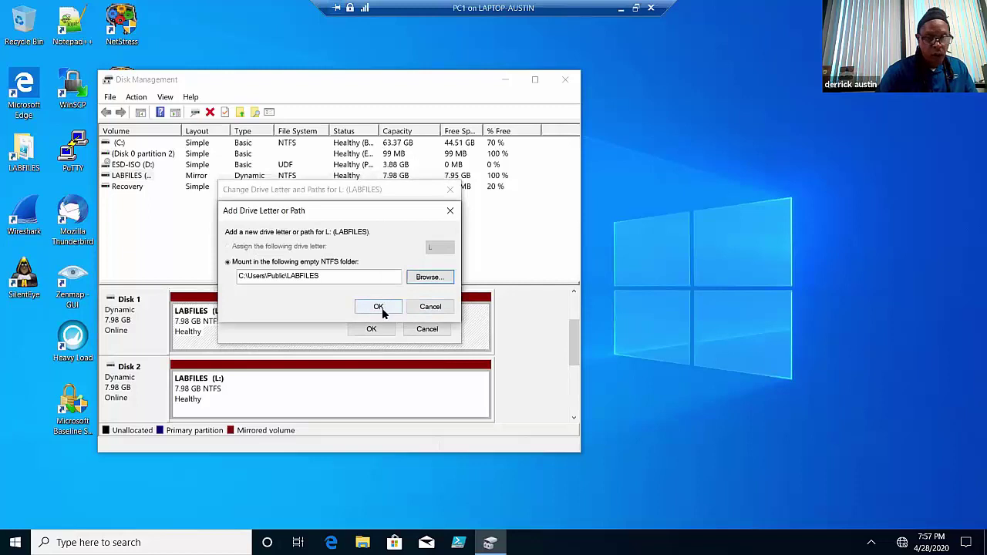
click(379, 307)
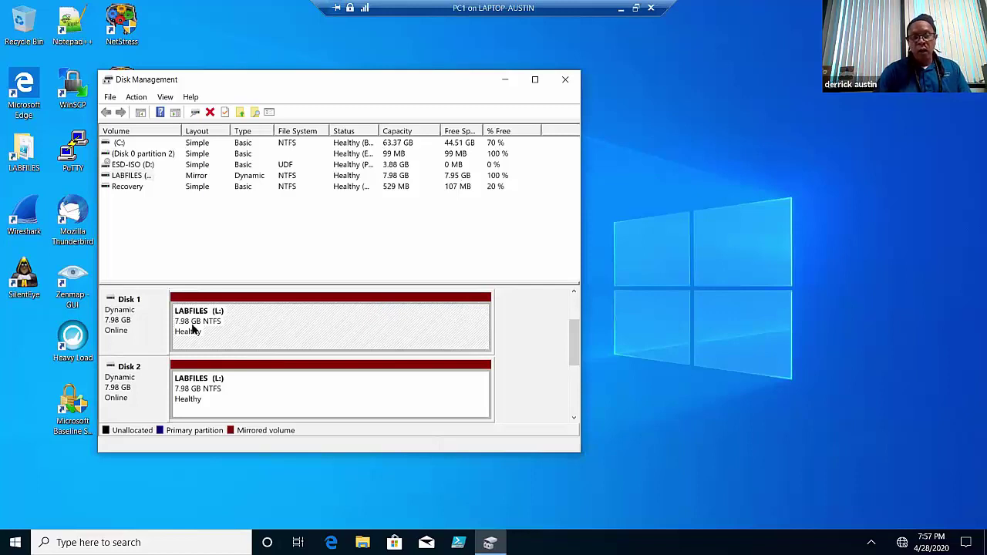
- In File Explorer, check that the LABFILES (L:) drive contains the MARKETING folder
click(363, 542)
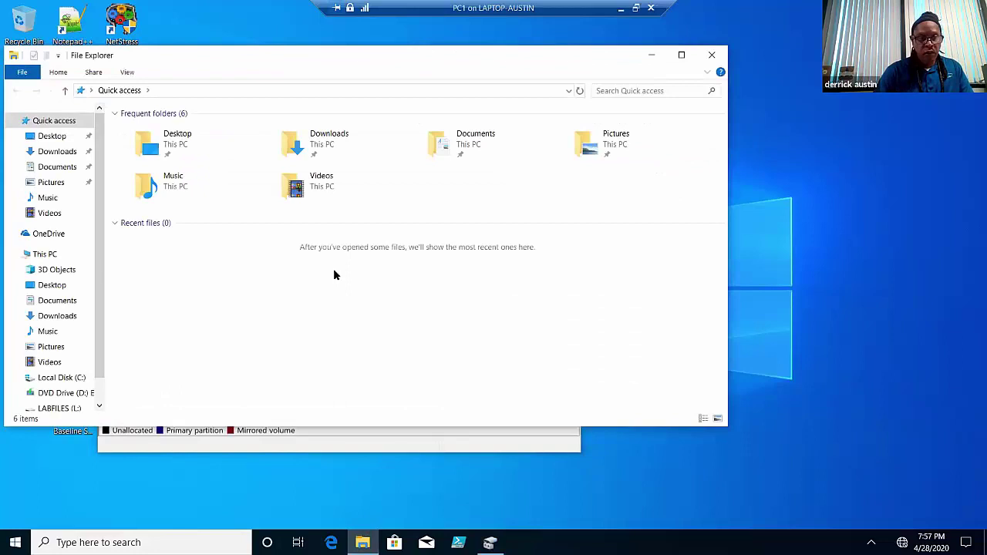
scroll(101, 355, down, 1)
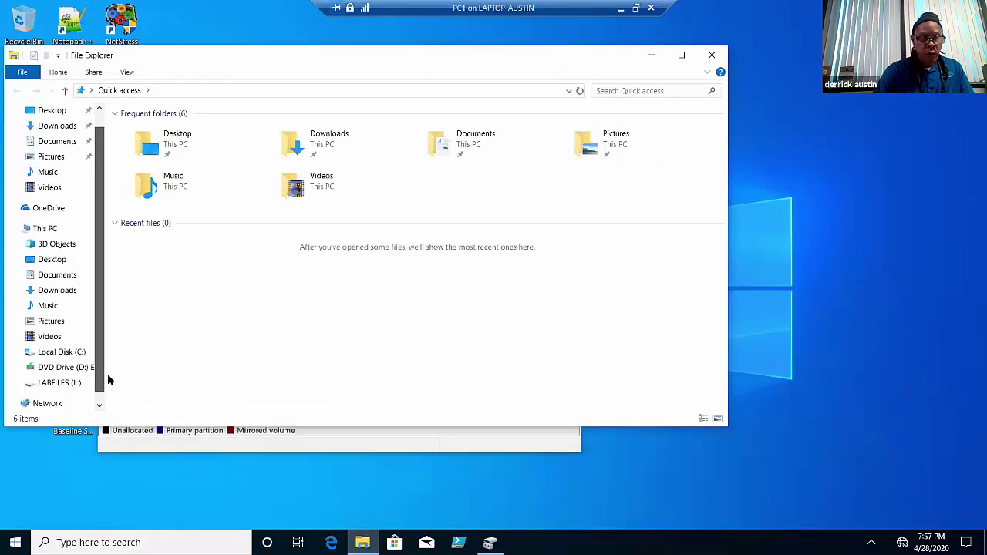
click(58, 371)
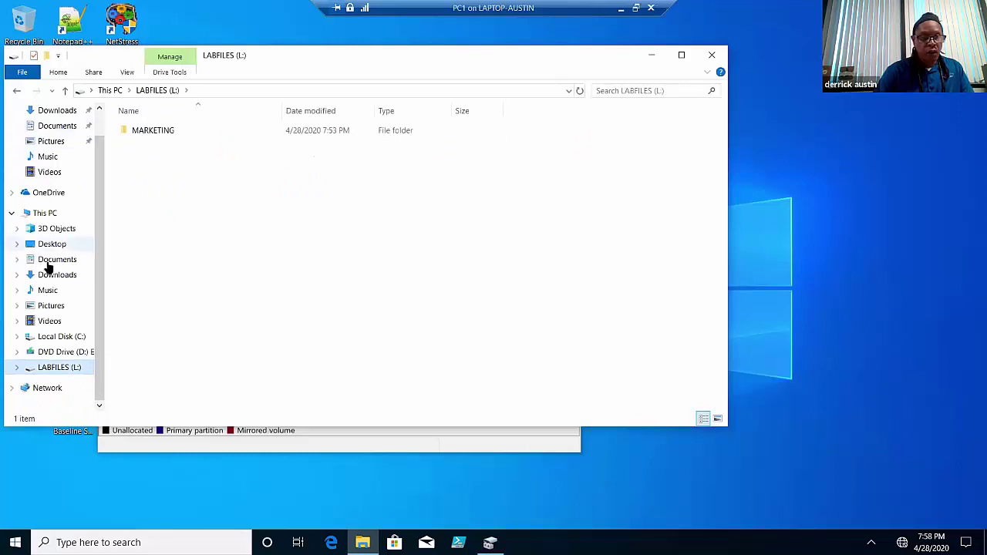
- Browse to C:\Users\Public to see the LABFILES mount folder
click(54, 337)
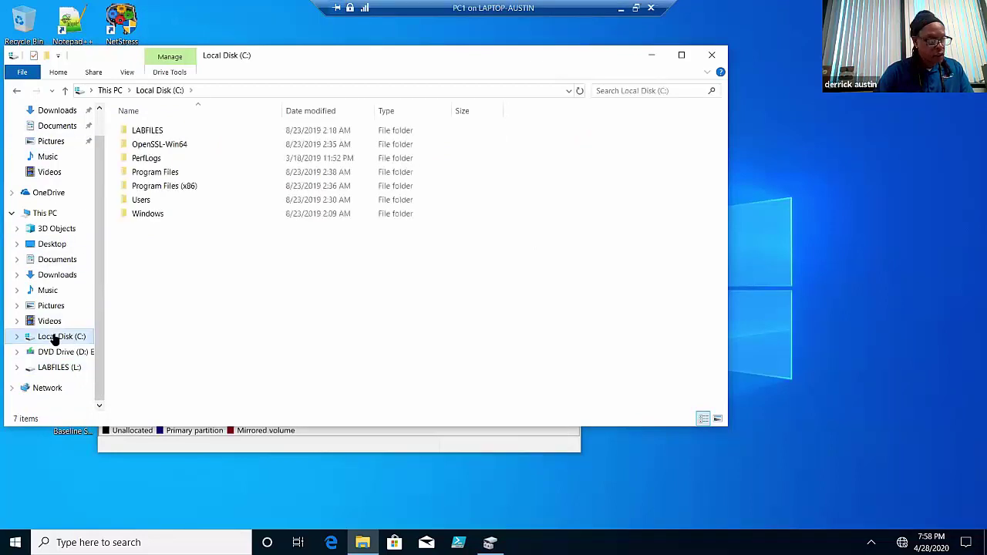
click(142, 201)
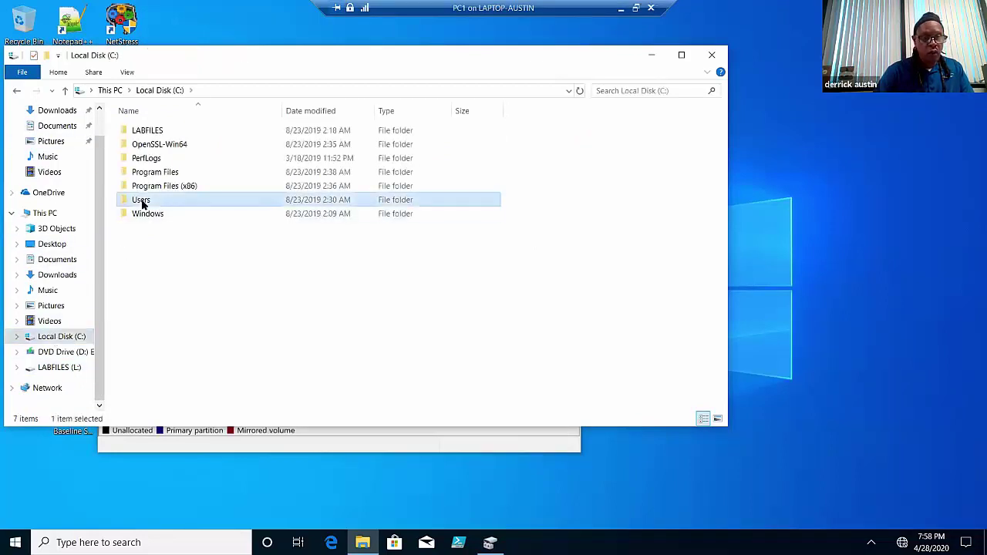
double_click(142, 200)
double_click(143, 145)
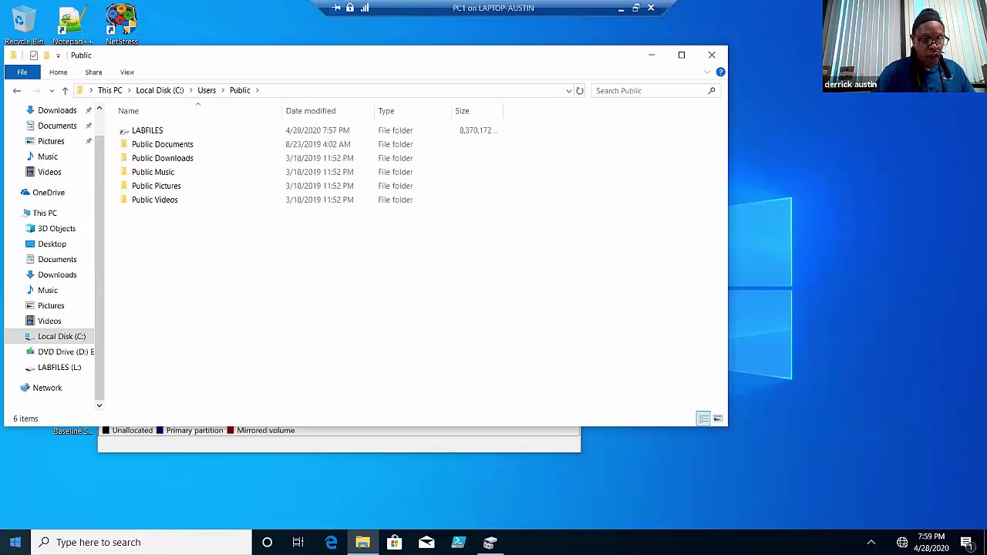
- Open Device Manager and disable the third Microsoft Virtual Disk under Disk drives
right_click(15, 542)
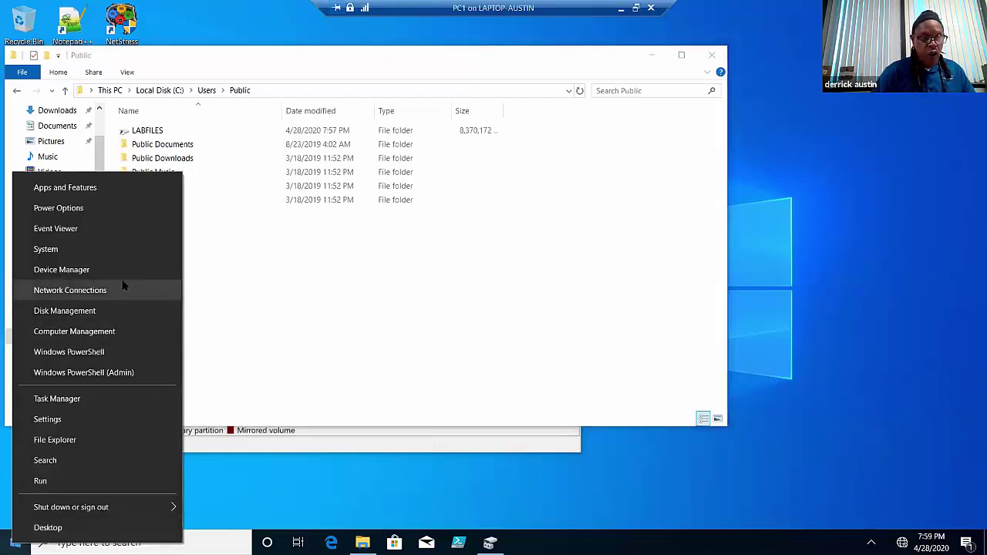
click(88, 270)
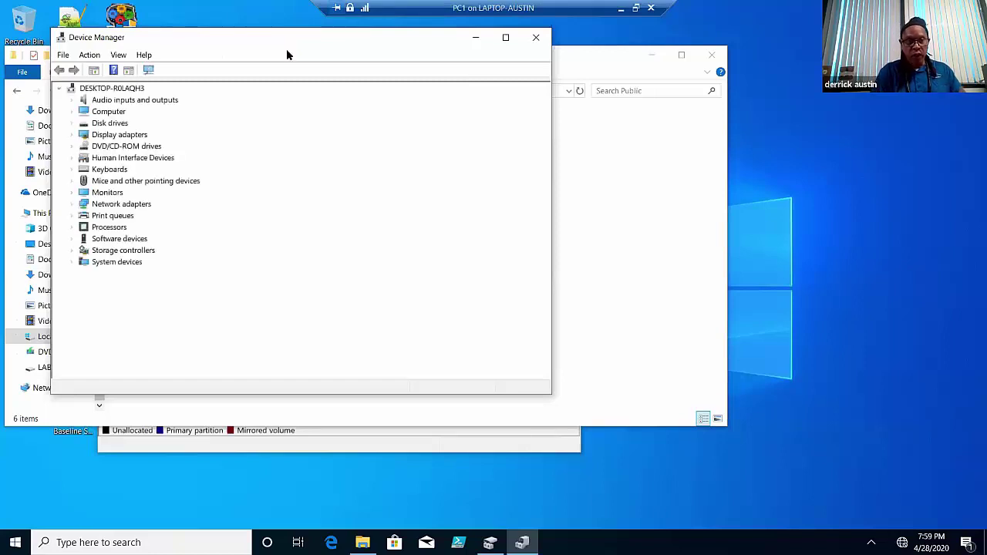
click(72, 123)
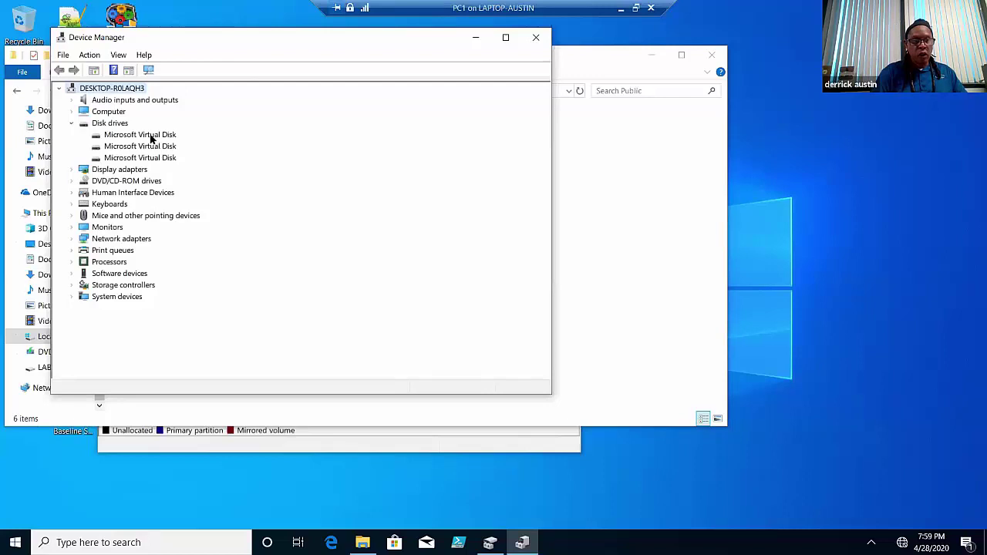
click(150, 137)
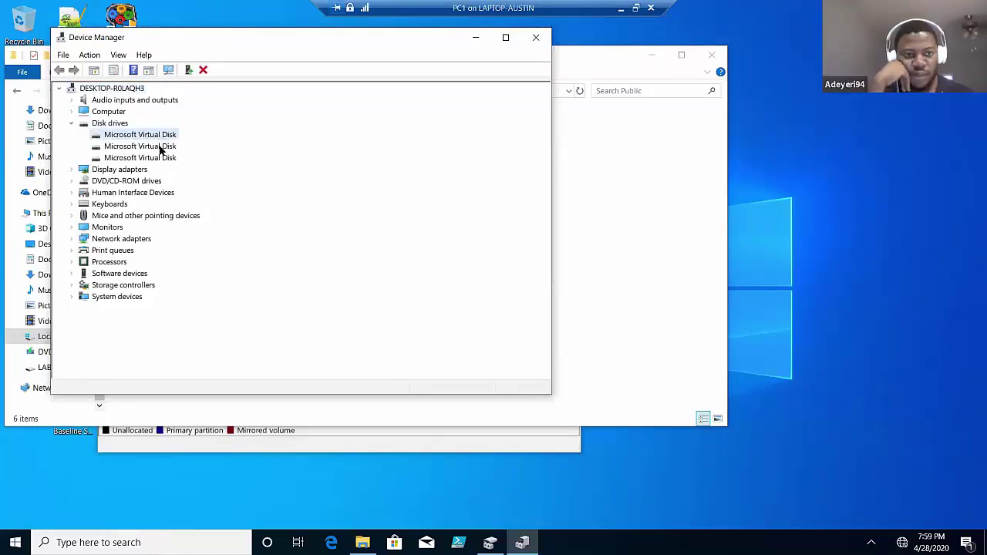
click(162, 159)
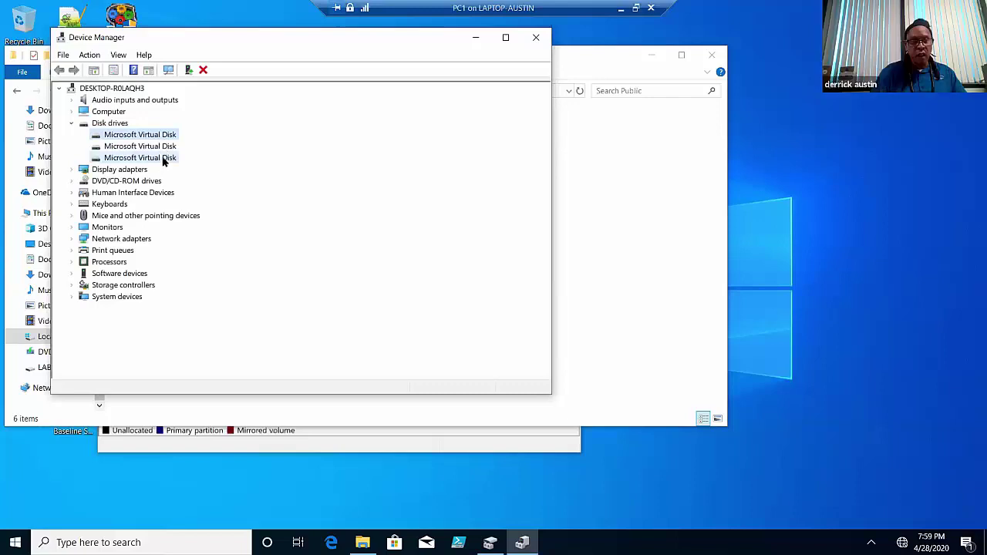
right_click(164, 160)
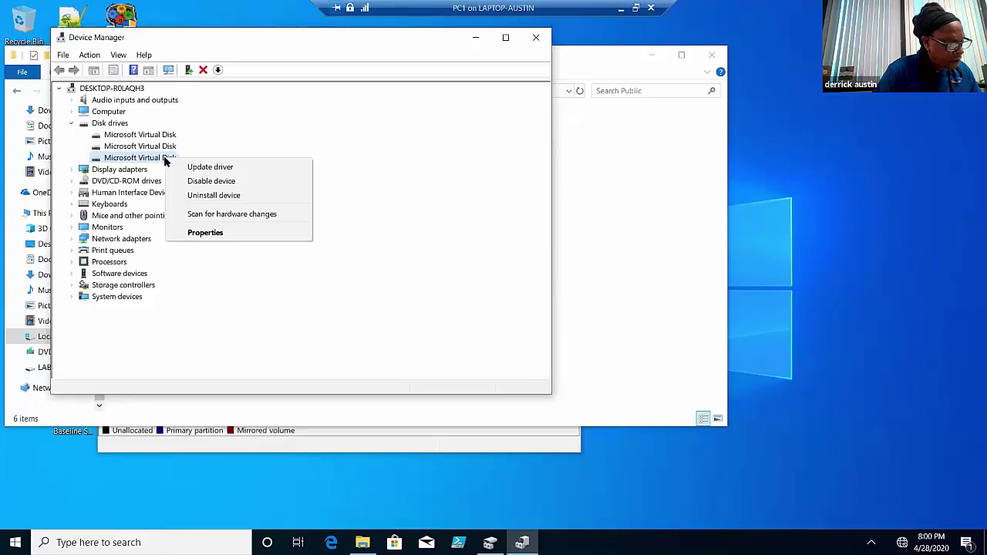
click(211, 186)
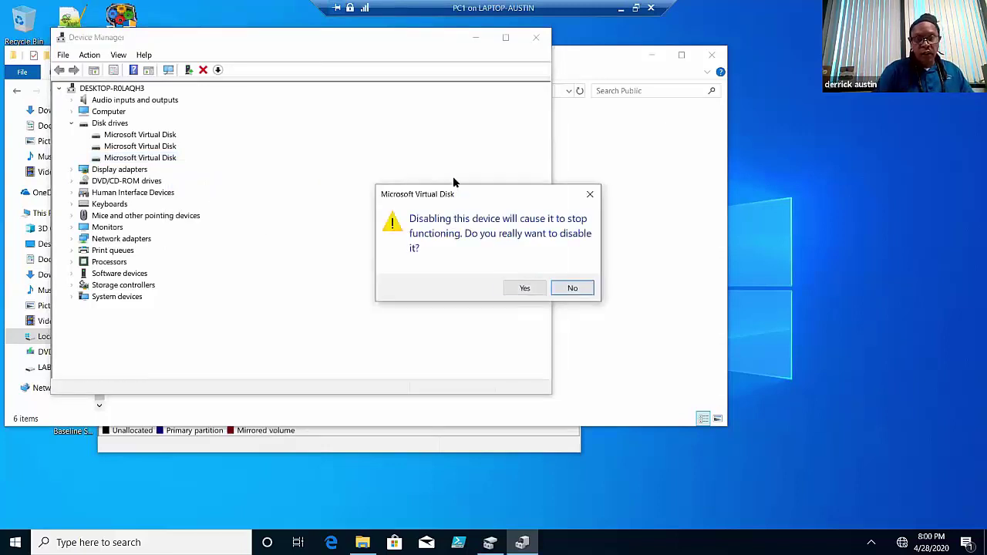
click(525, 288)
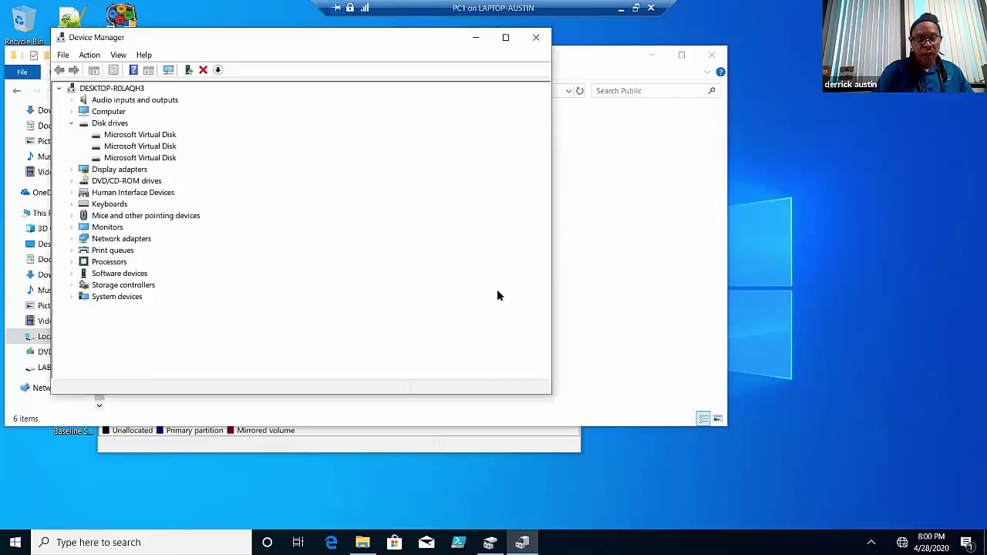
- Confirm the disk-disable prompt and bring Hyper-V Manager forward, showing PC1 running
click(587, 282)
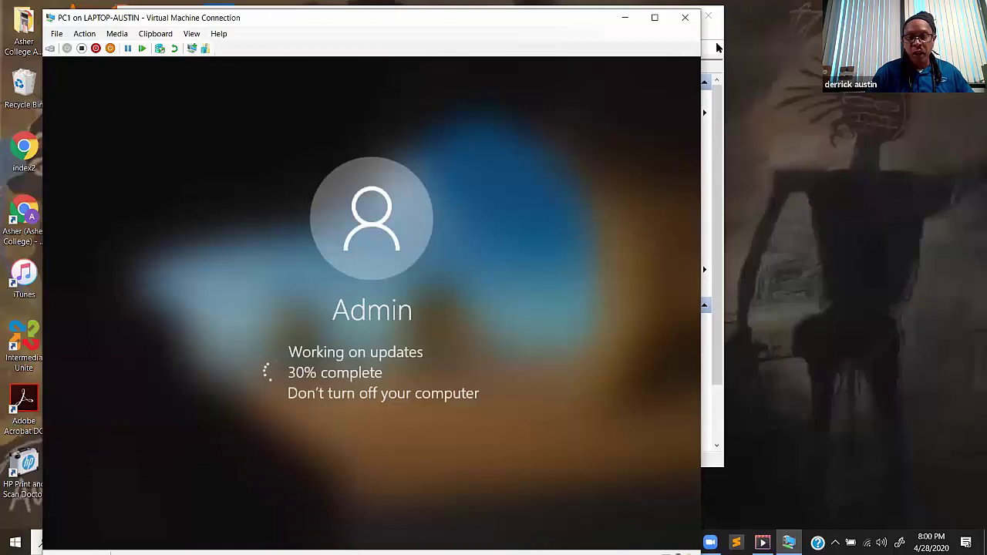
click(717, 38)
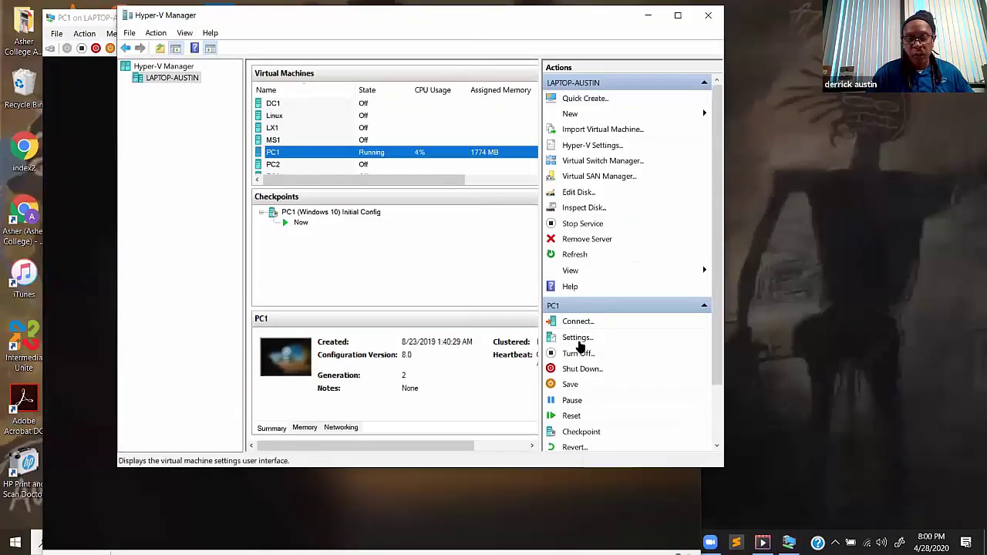
- Review PC1's settings for the RAIDA and RAIDB SCSI drives, close them, and minimize Hyper-V Manager
click(578, 343)
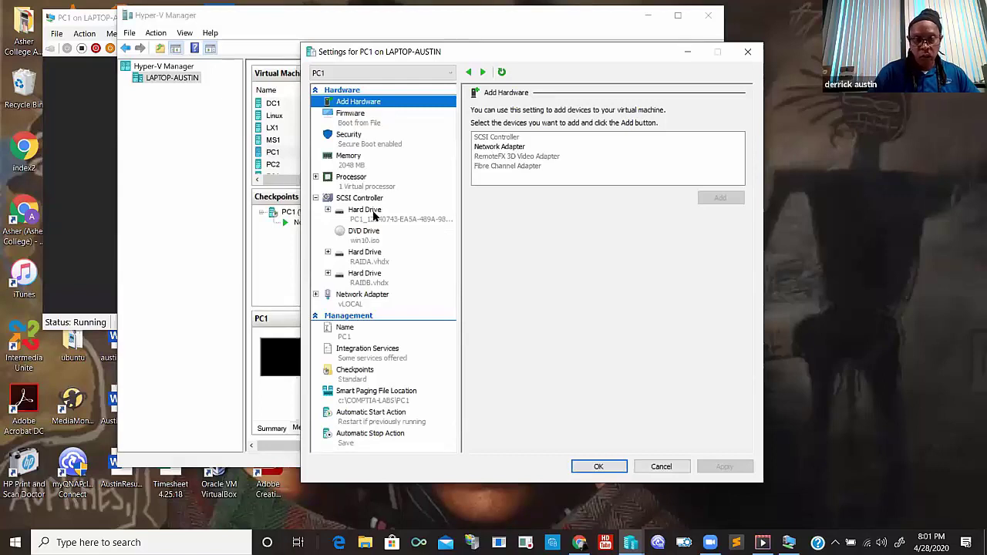
click(607, 466)
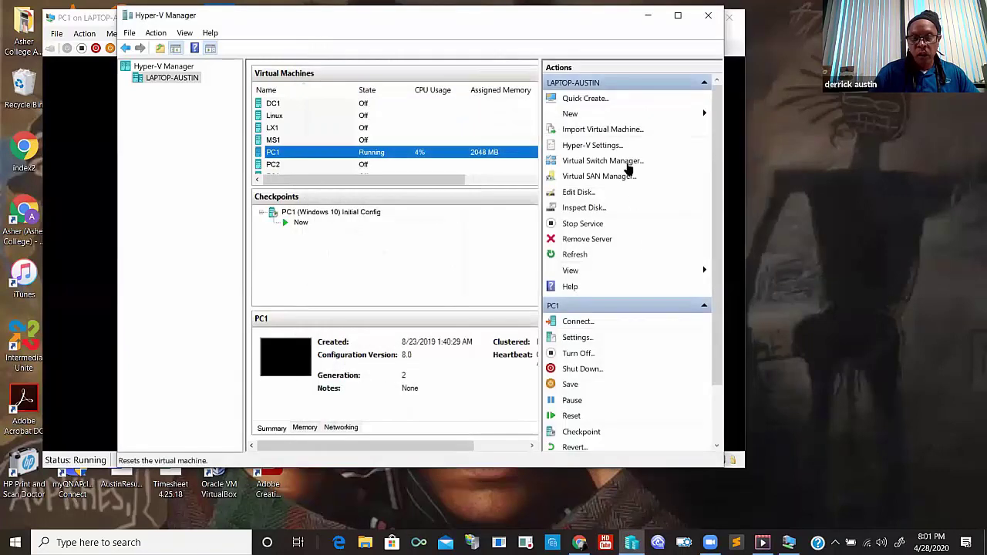
click(647, 20)
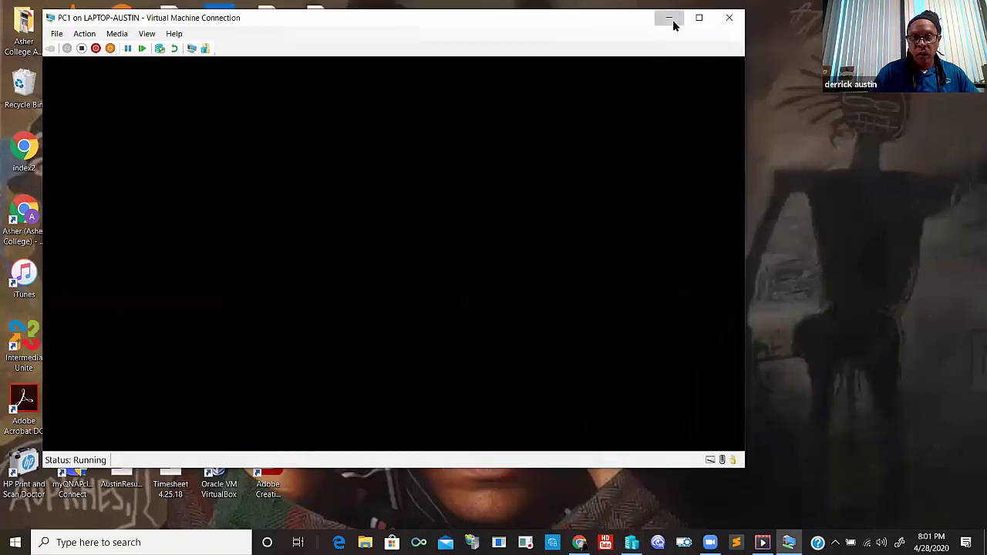
- Minimize PC1's console window and restore Hyper-V Manager from the taskbar
click(672, 22)
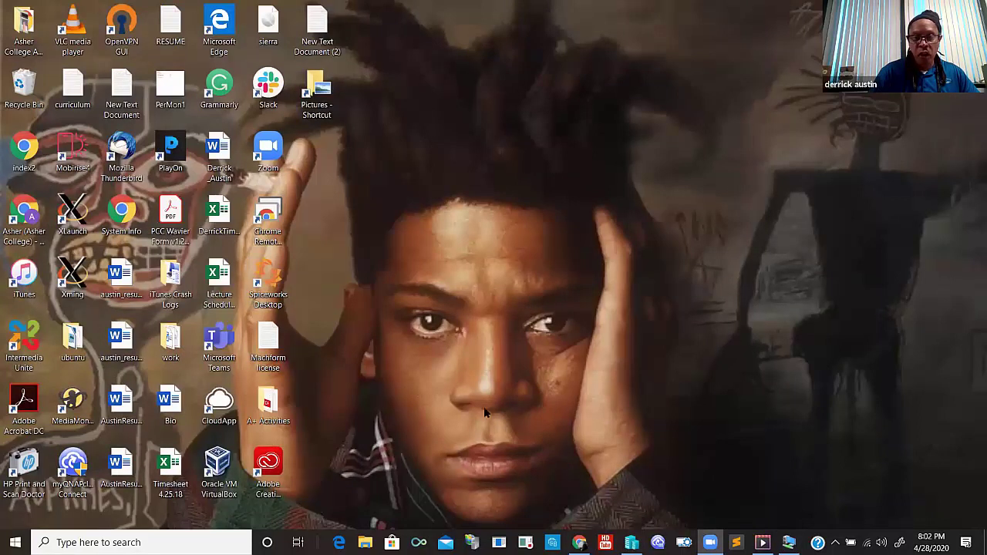
mouse_move(631, 542)
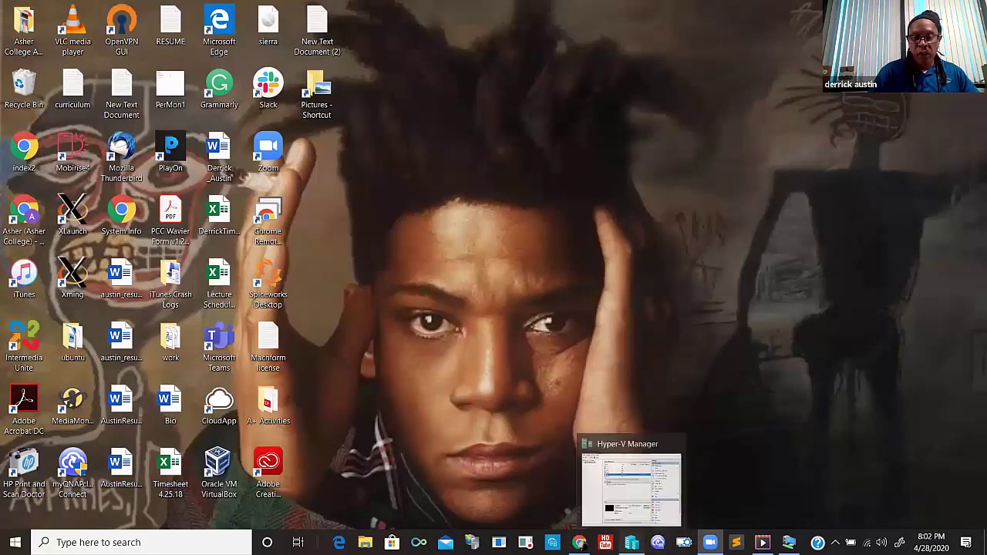
click(626, 511)
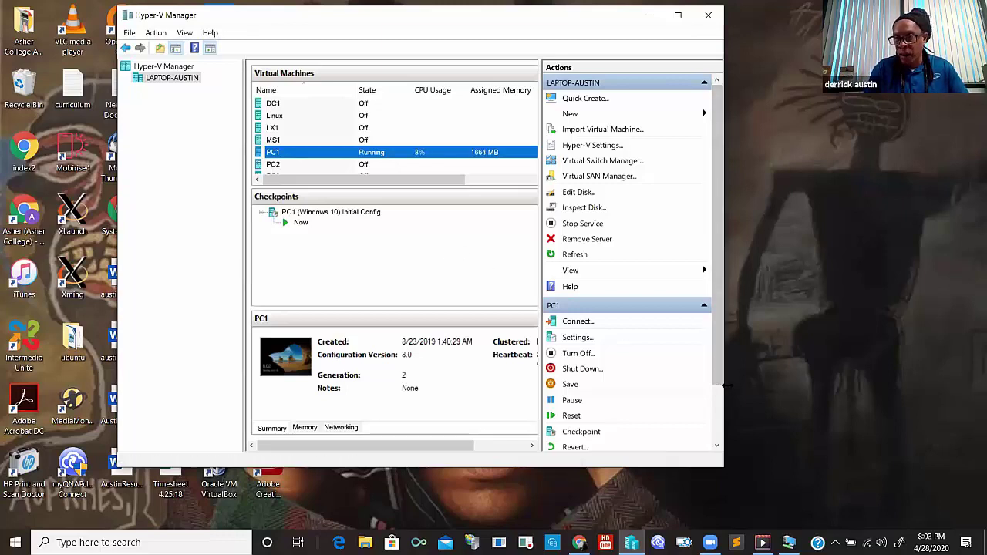
- Enlarge the Virtual Machines list to show all nine VMs, then select PC3 and reselect PC1
click(647, 17)
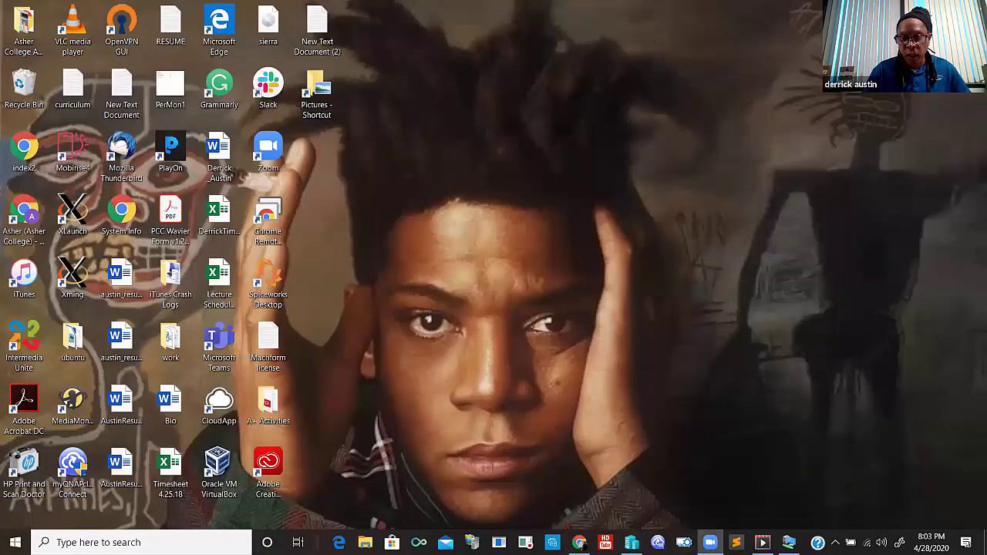
click(632, 542)
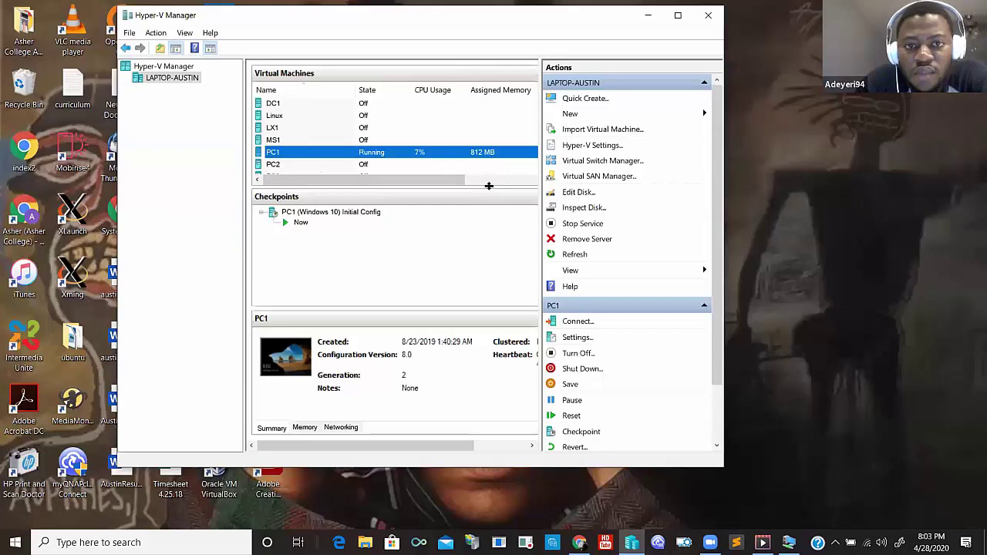
drag(488, 184, 491, 247)
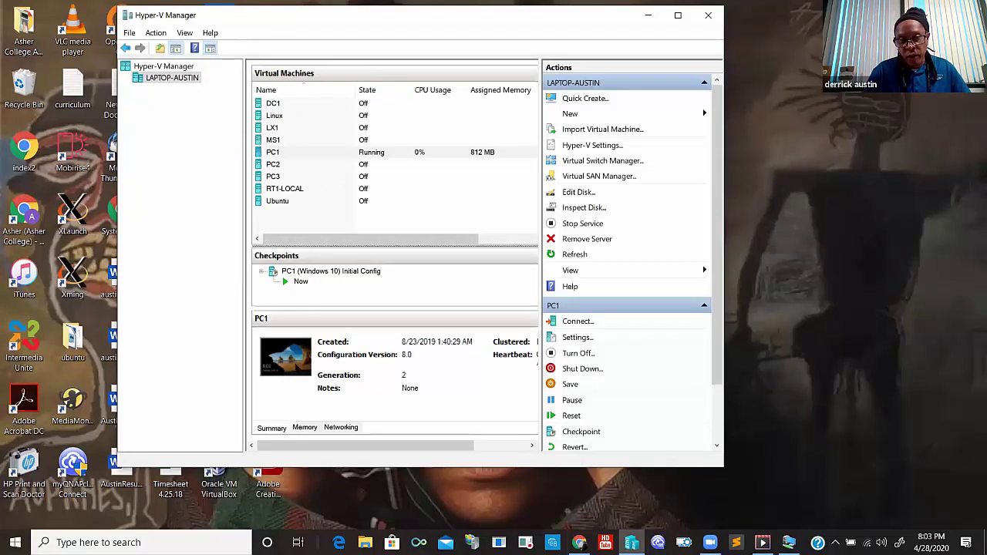
click(275, 177)
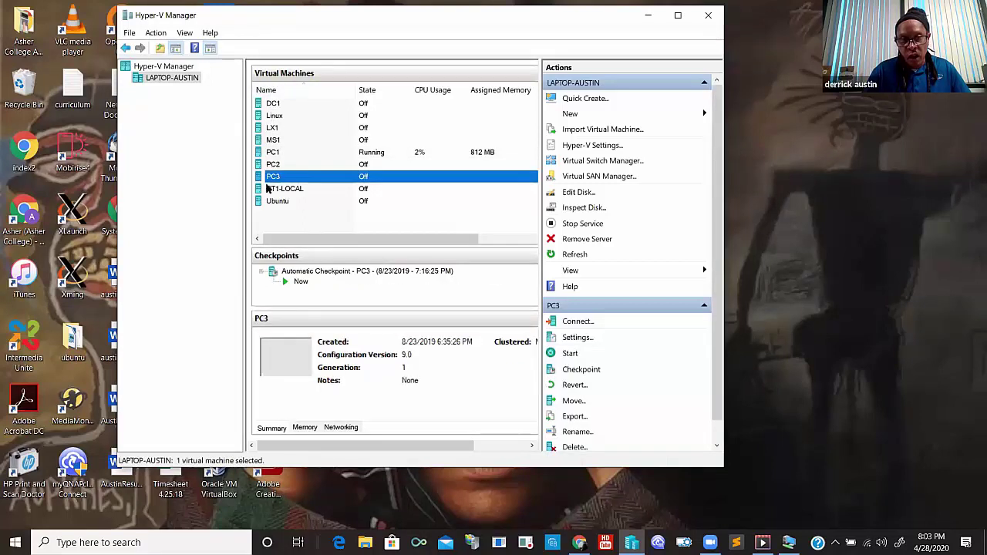
click(308, 153)
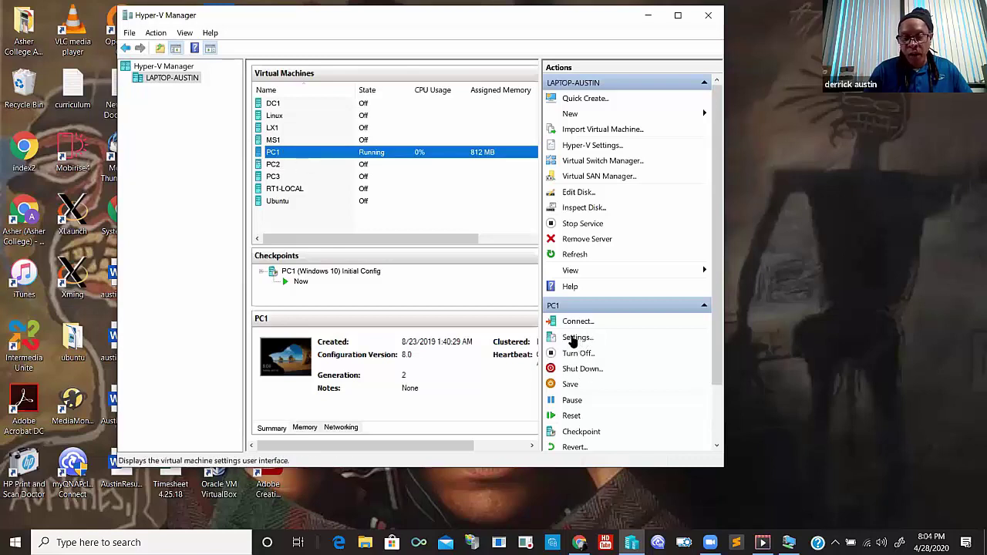
- Switch PC1's network adapter from vLOCAL to the Default Switch in its settings
click(573, 340)
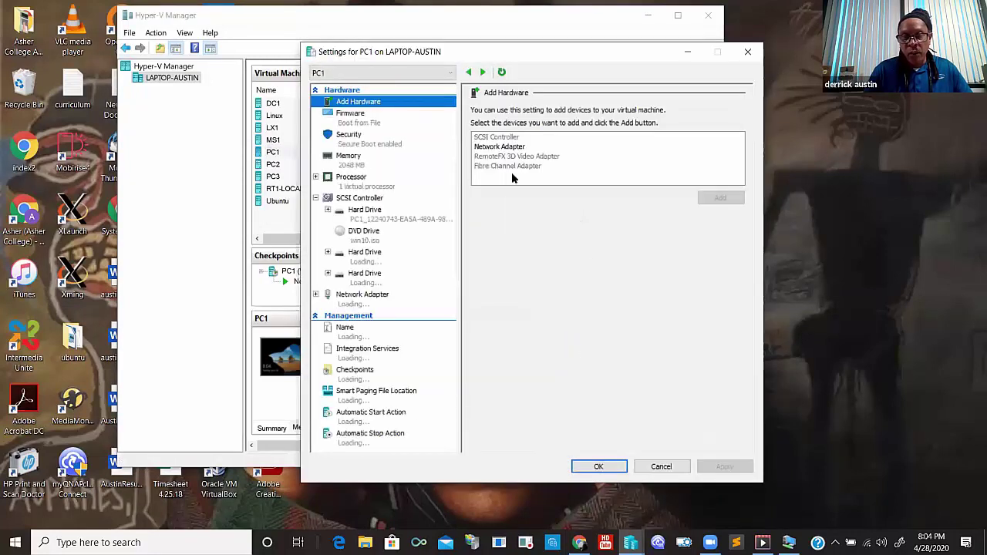
click(349, 161)
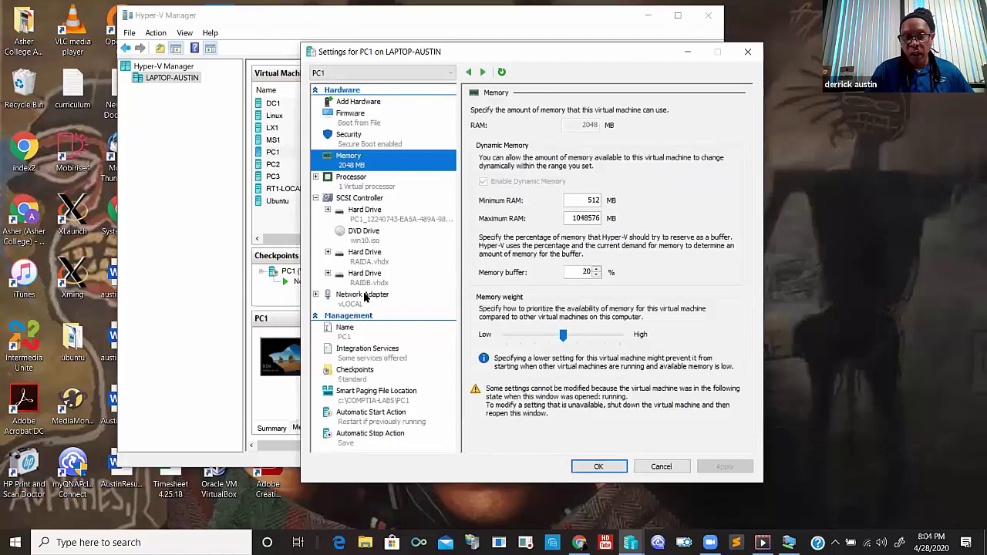
click(366, 298)
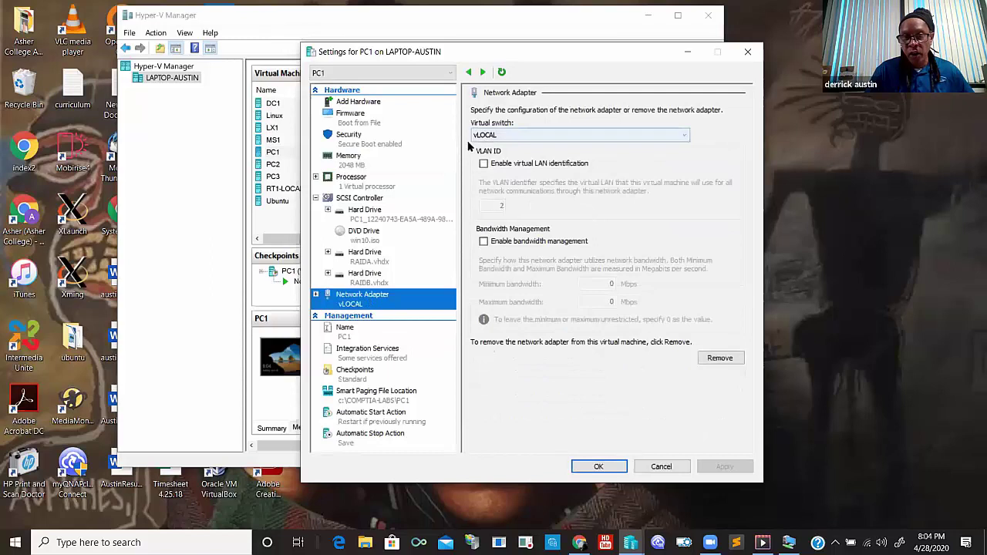
click(686, 136)
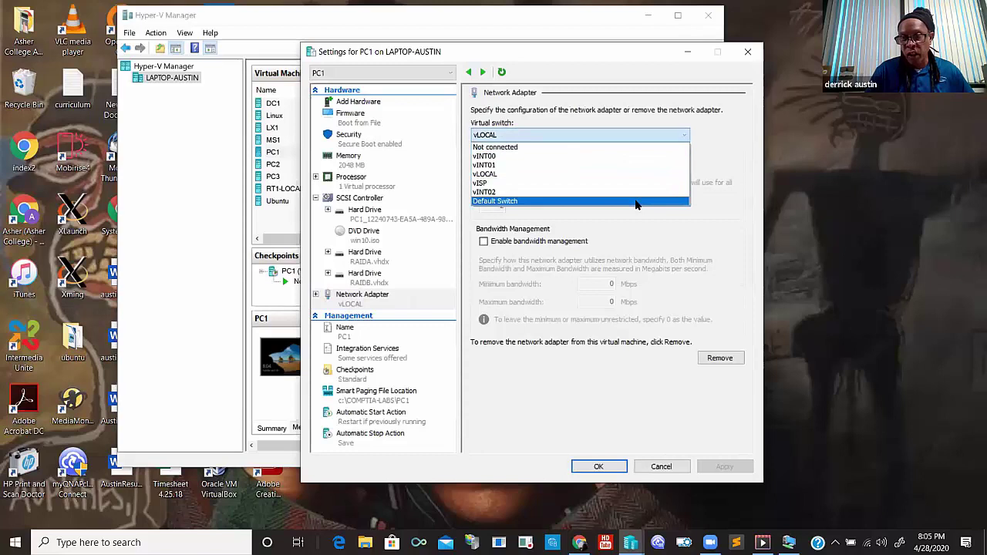
click(637, 201)
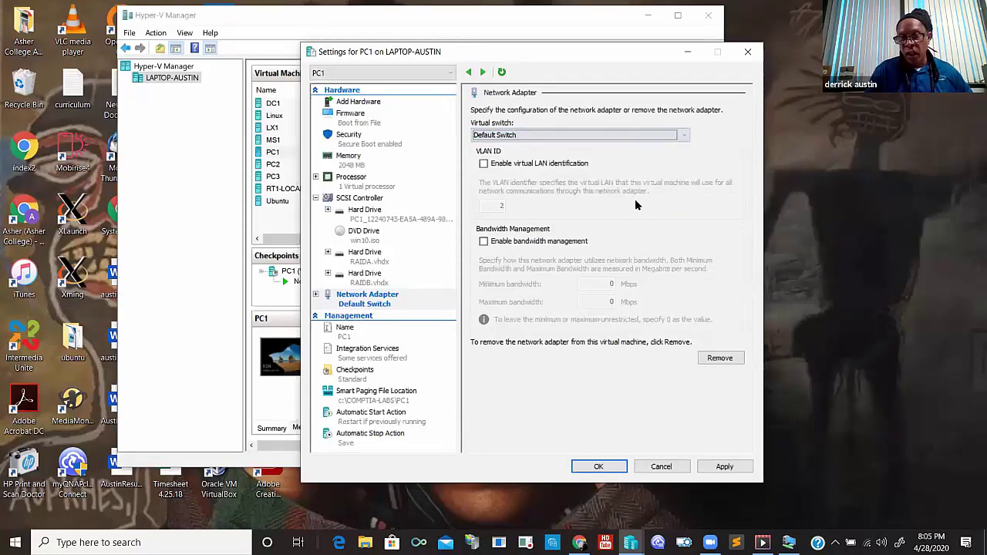
click(600, 466)
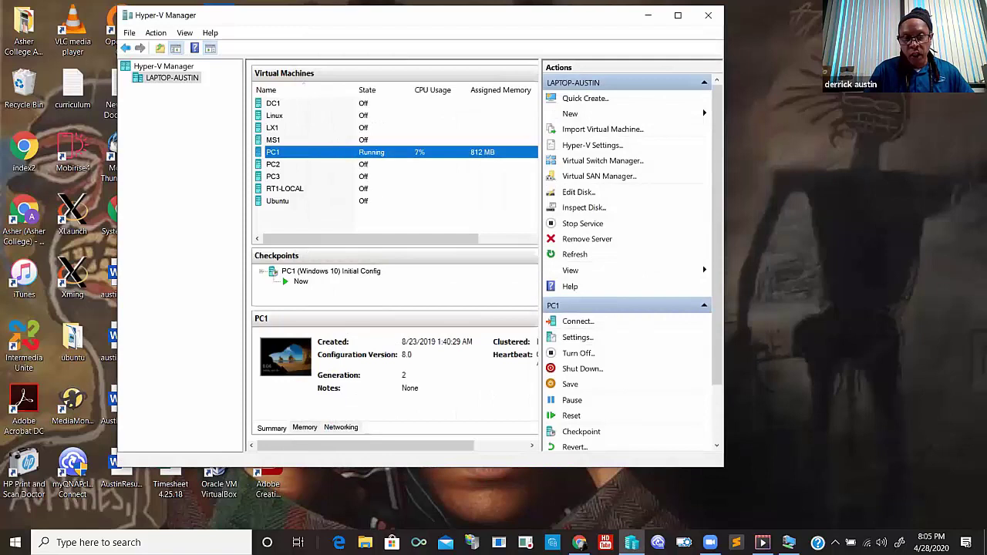
- Connect to PC1's console and sign in as Admin with the account password, Caps Lock off
double_click(284, 367)
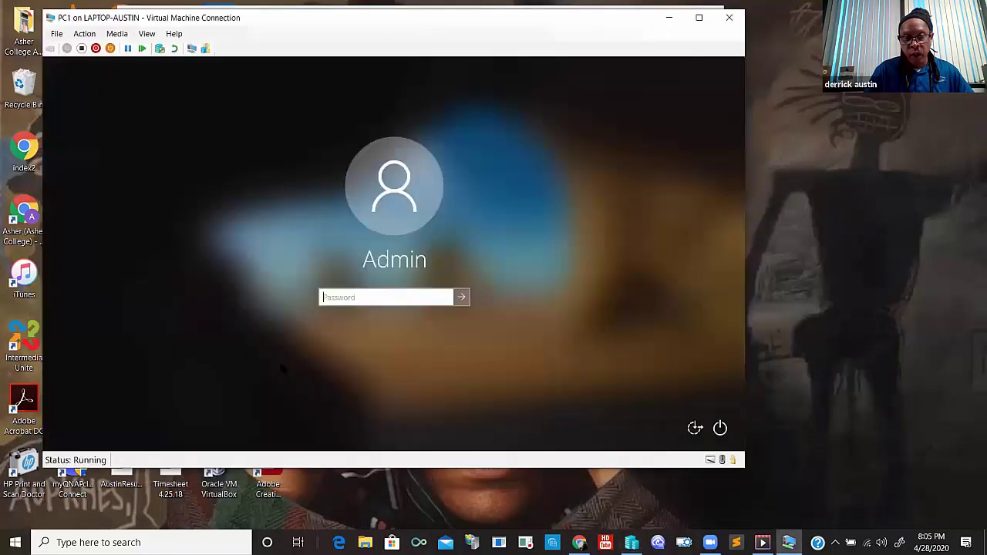
click(370, 299)
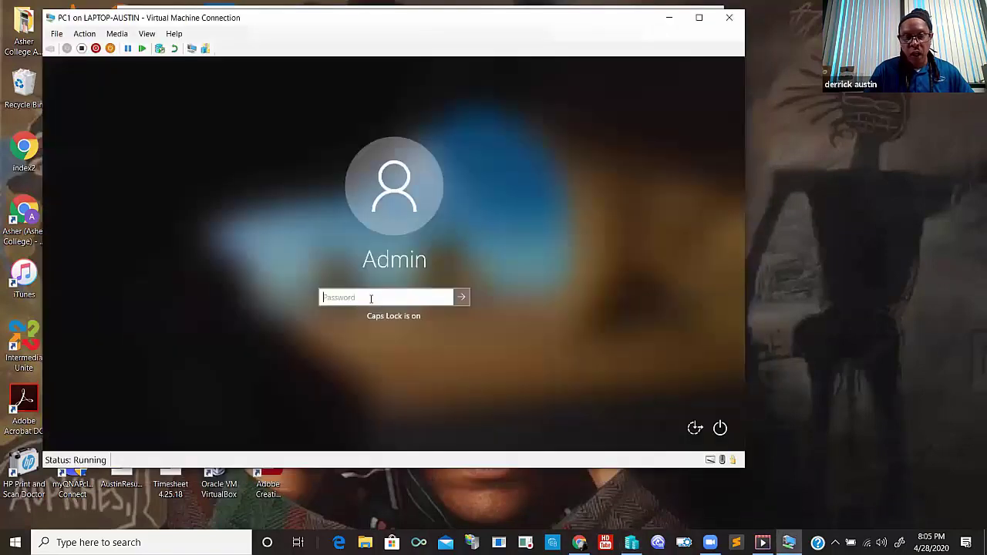
key(Caps_Lock)
text(p)
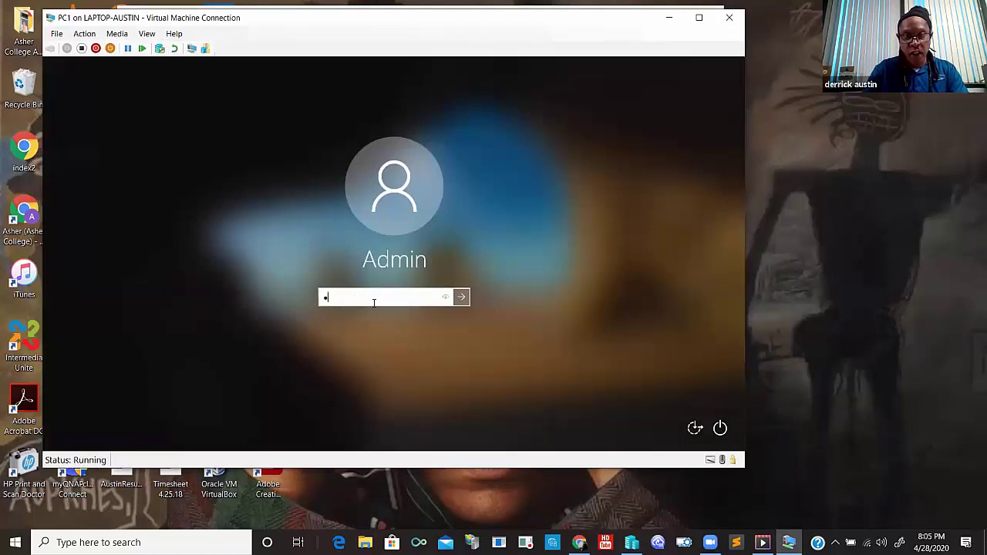
key(BackSpace)
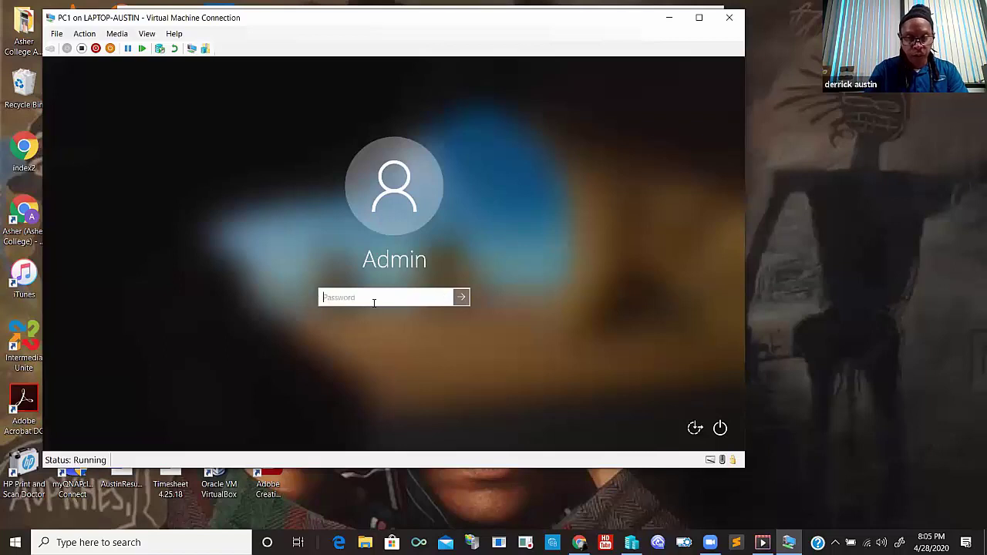
text(pa)
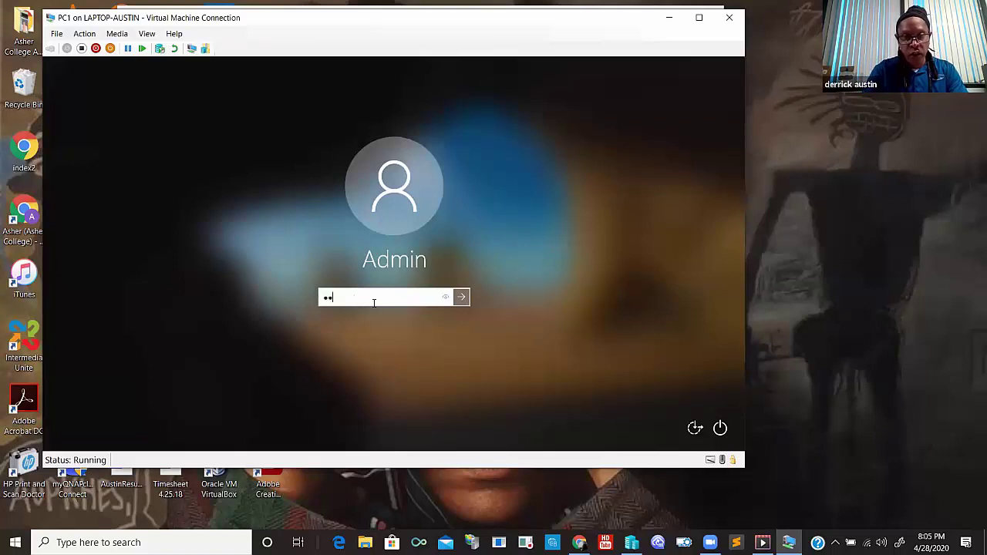
key(BackSpace)
key(BackSpace)
text(p)
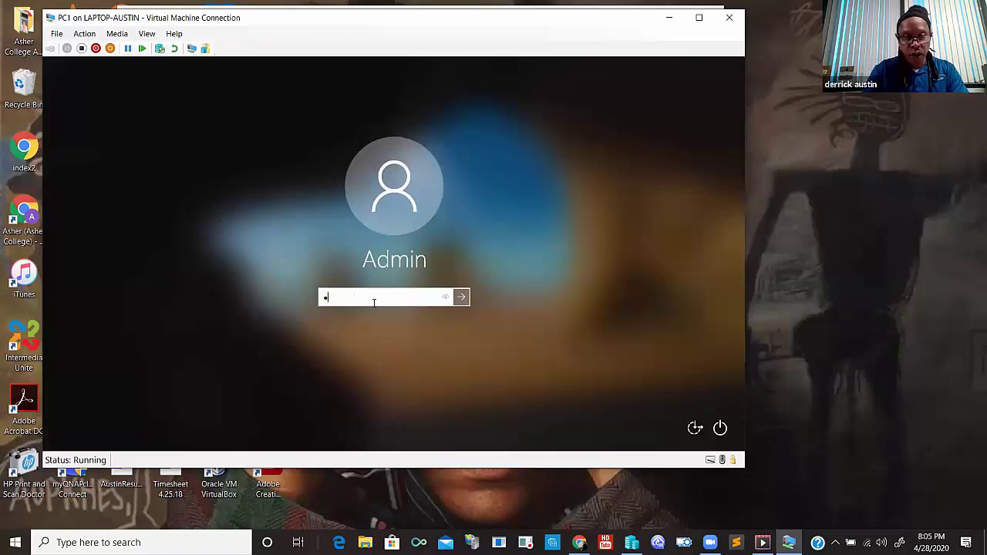
text(assword)
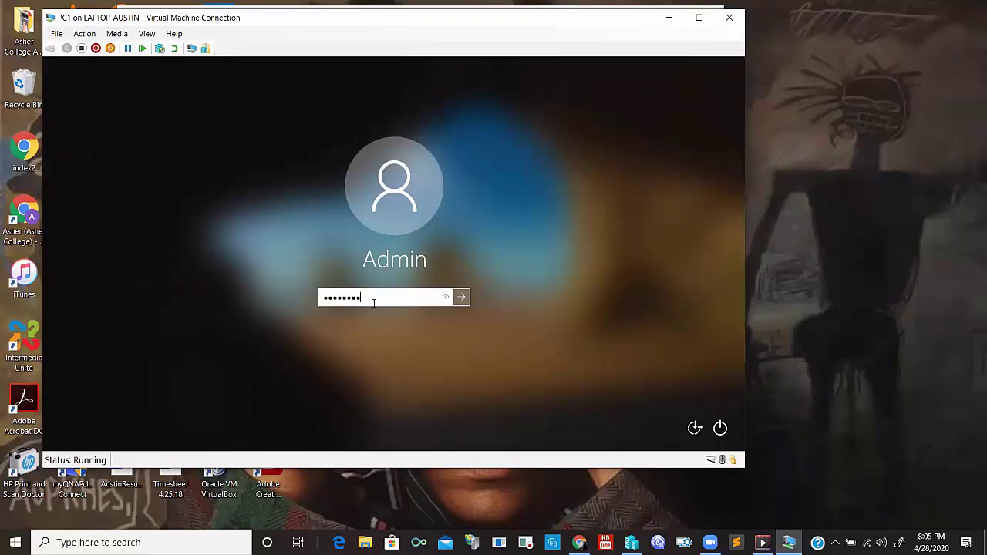
key(Return)
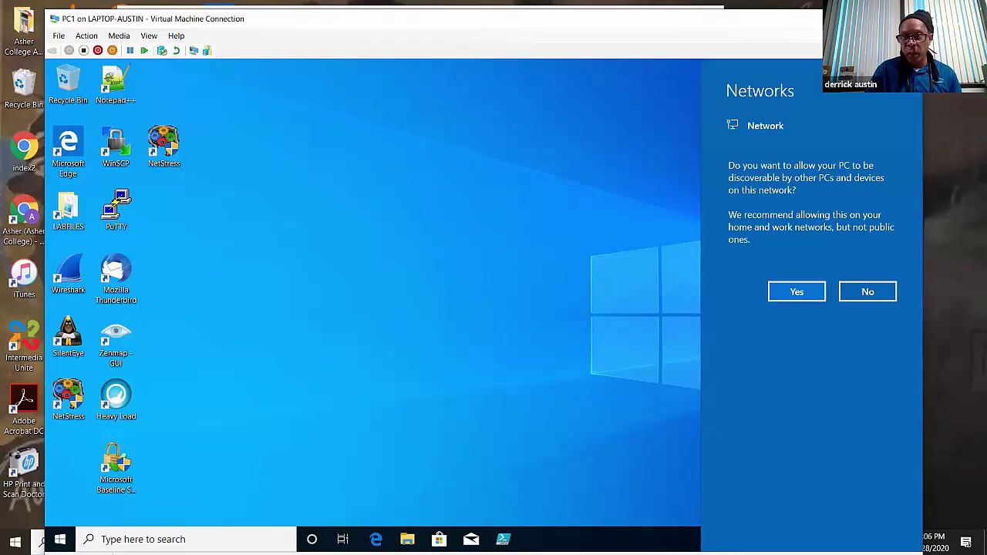
- Show PC1 full screen and dismiss the Networks prompt asking whether the PC should be discoverable
key(ctrl+alt+Break)
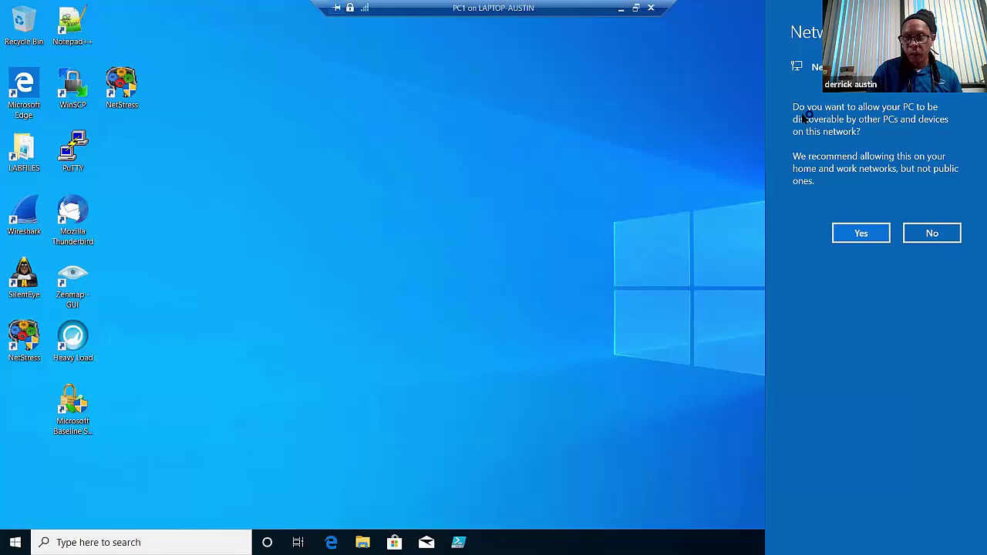
click(861, 233)
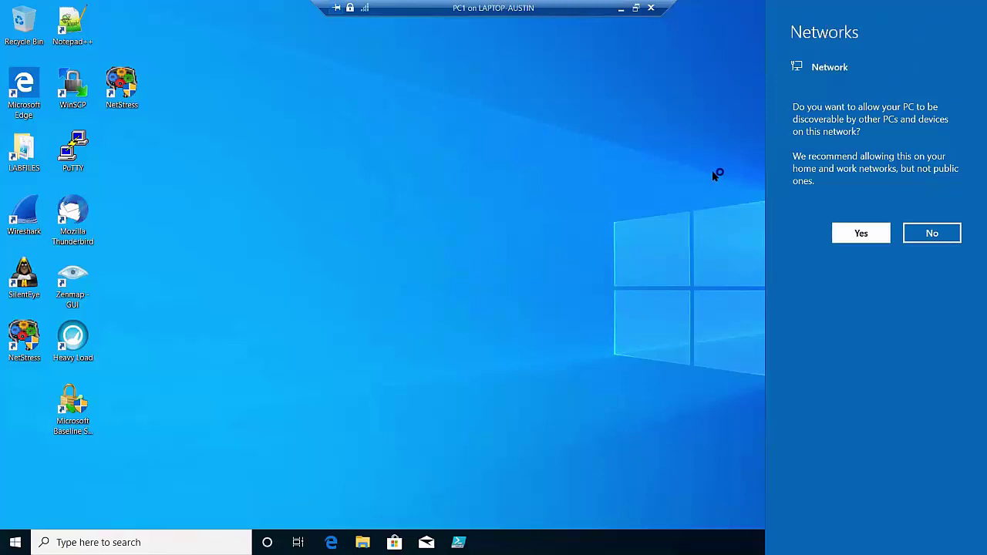
click(586, 166)
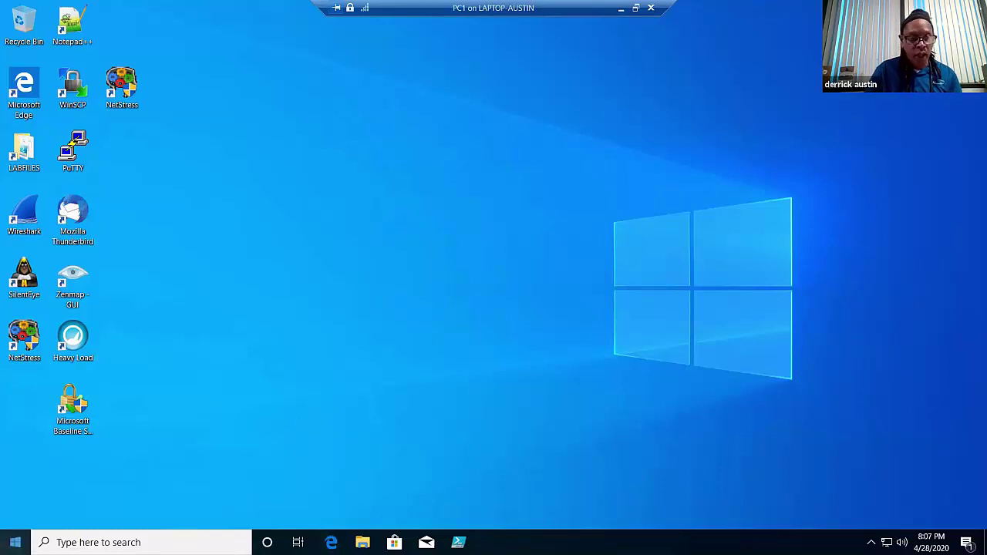
right_click(15, 542)
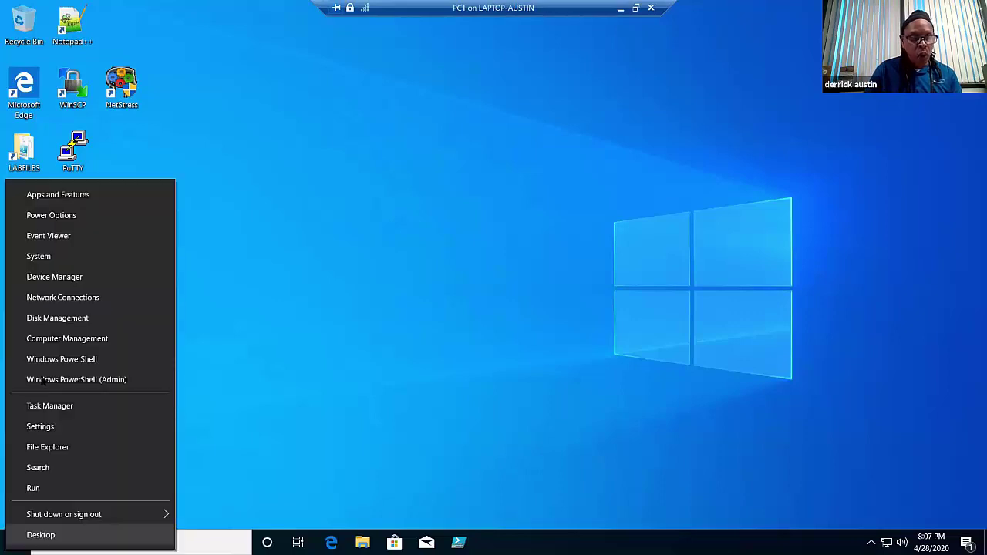
click(54, 277)
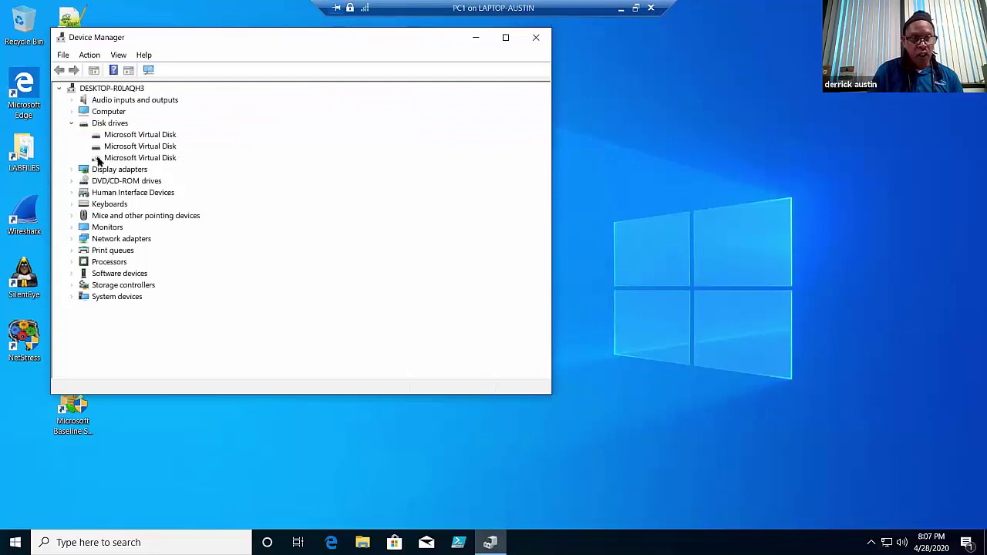
click(505, 37)
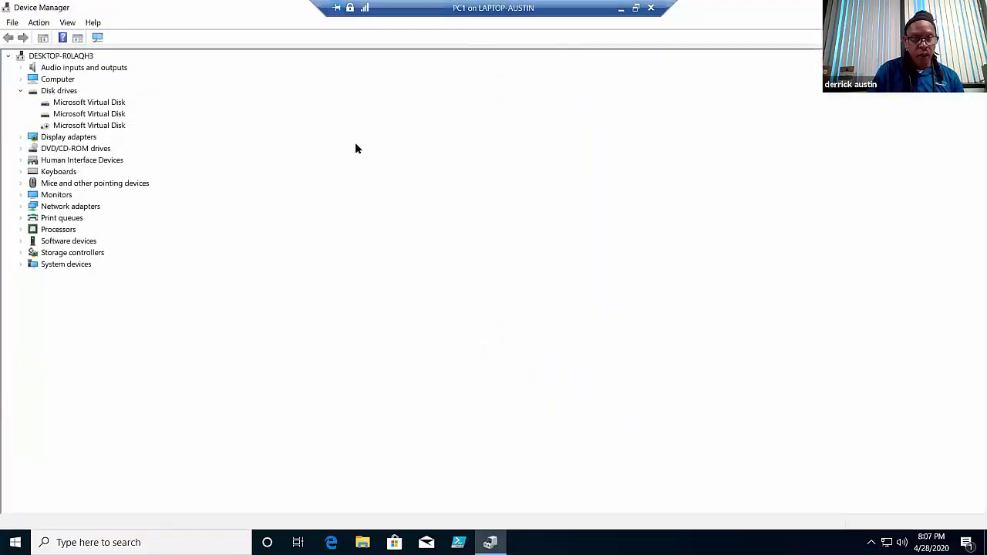
click(74, 127)
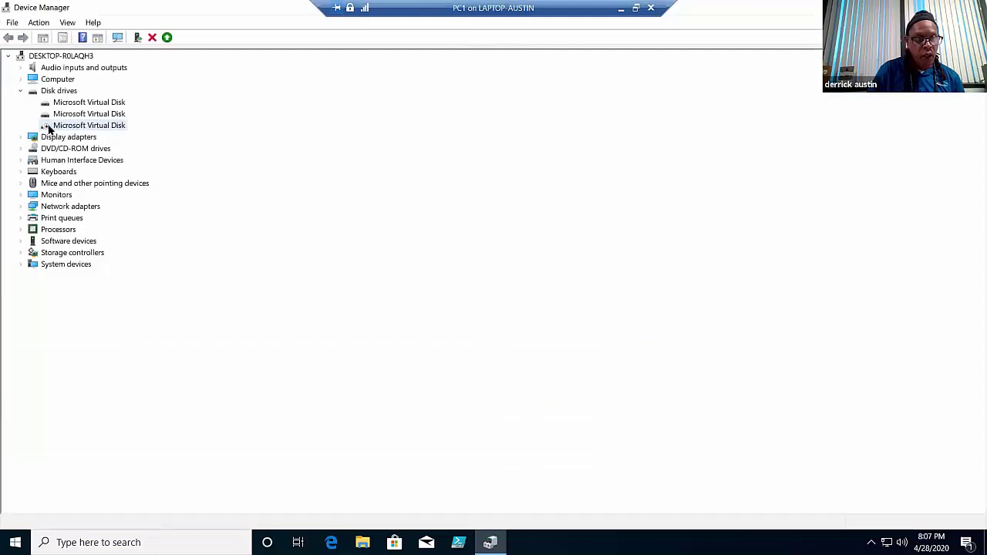
right_click(89, 128)
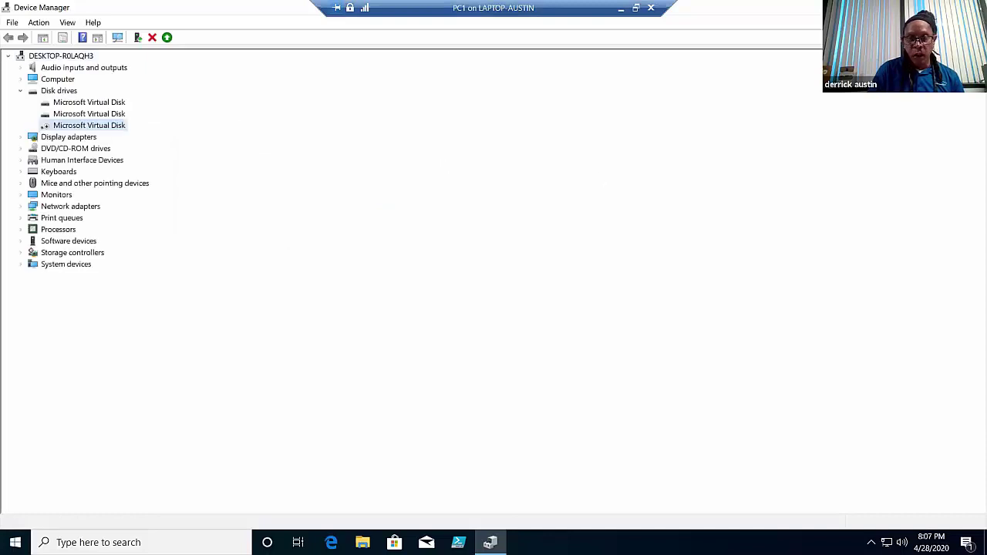
key(super+d)
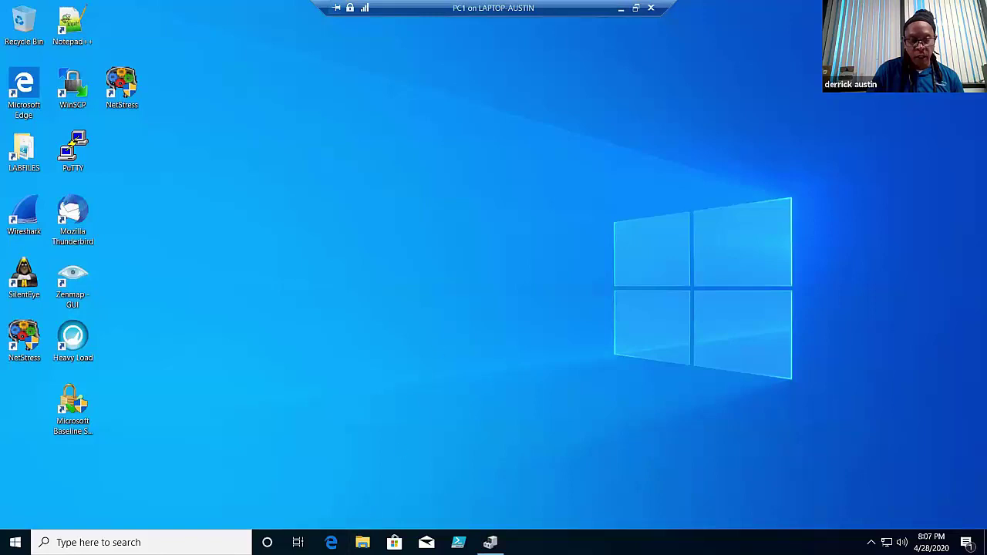
- Open File Explorer in PC1 and browse the LABFILES (L:) drive to find the MARKETING folder
click(363, 542)
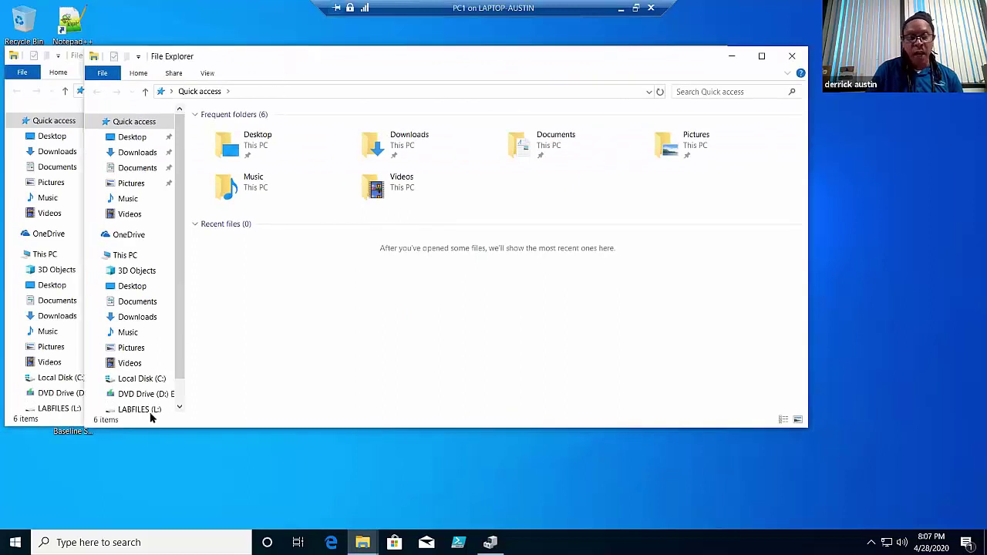
click(137, 410)
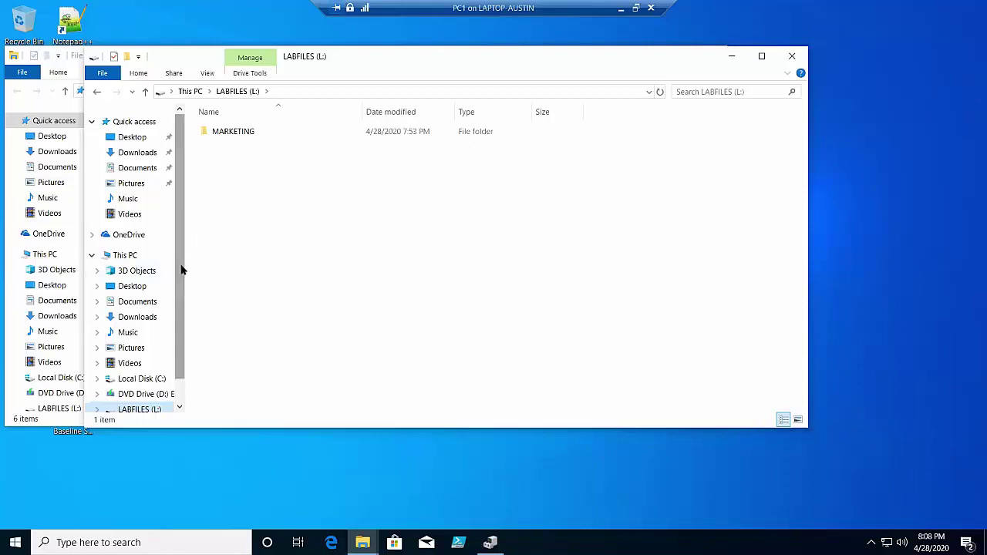
scroll(182, 339, down, 2)
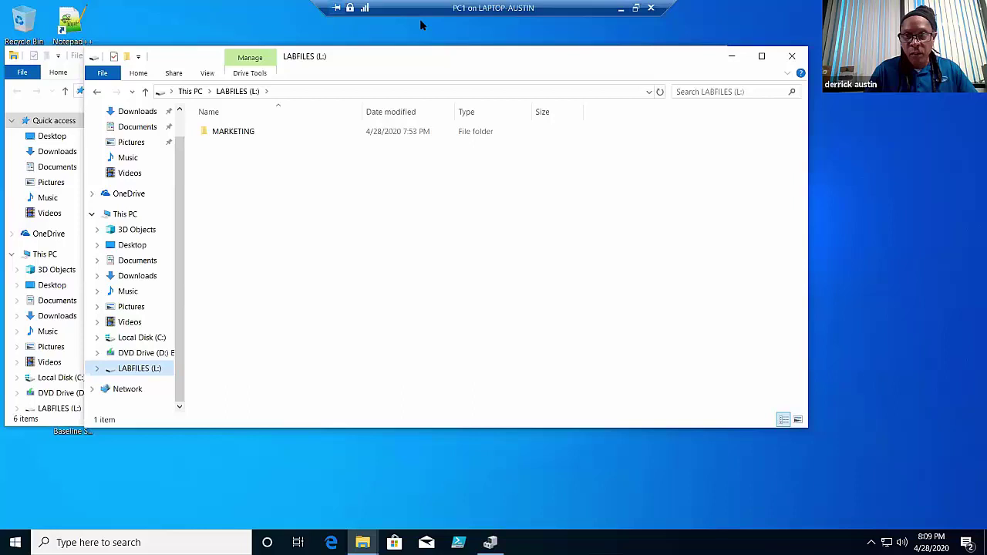
- On the host, check COMPTIA-LABS\TEMP holds RAIDA and RAIDB (135,168 KB each), then close the window
click(621, 7)
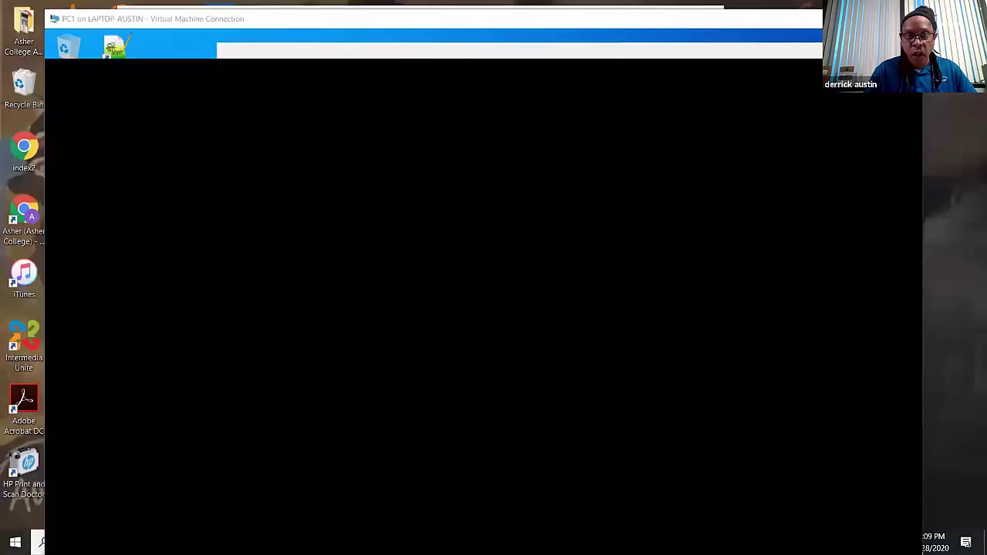
click(648, 16)
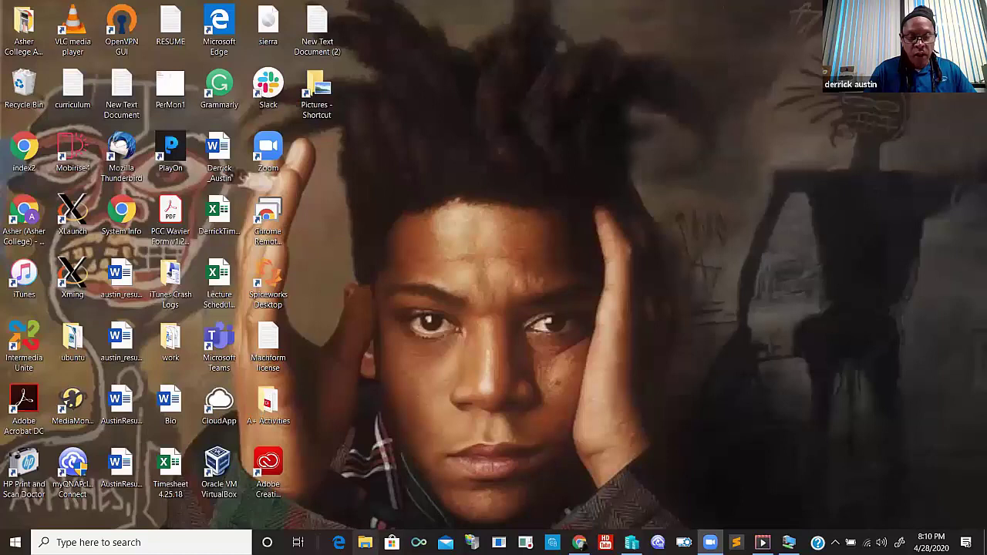
key(super+e)
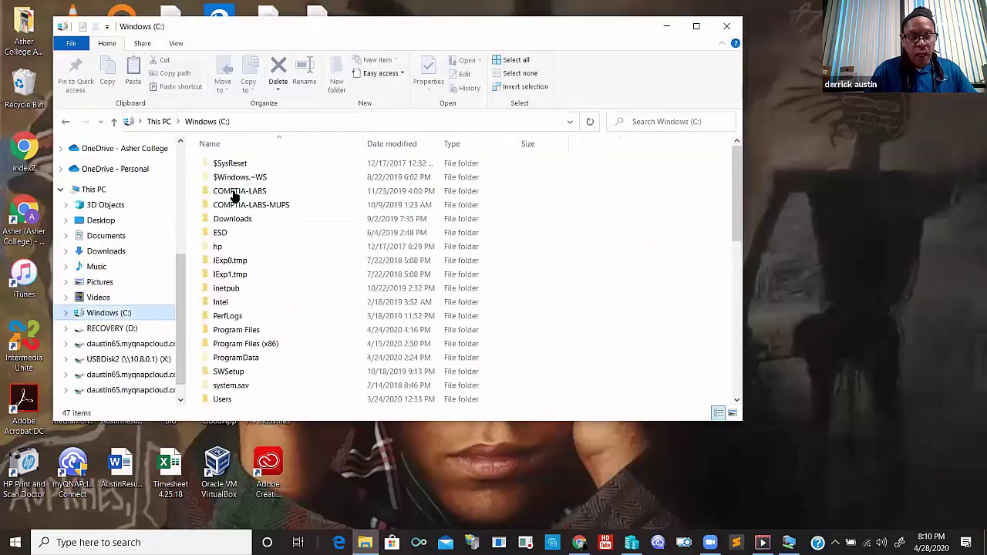
click(235, 193)
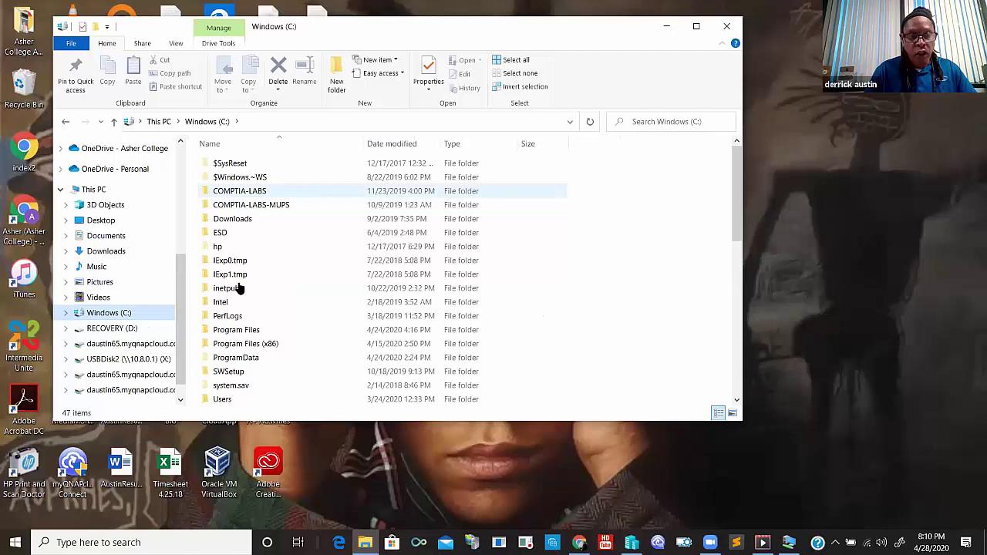
double_click(239, 190)
key(t)
key(Return)
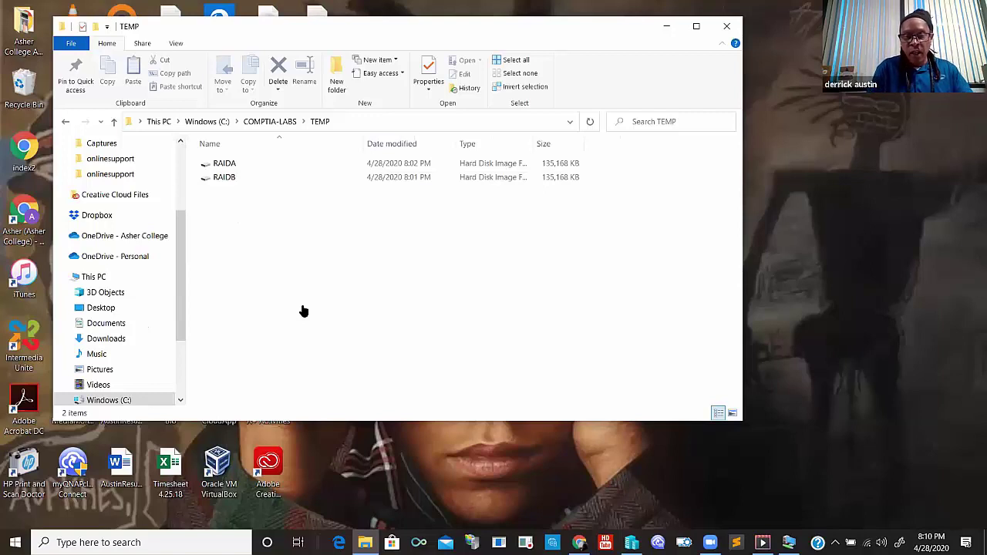
click(731, 26)
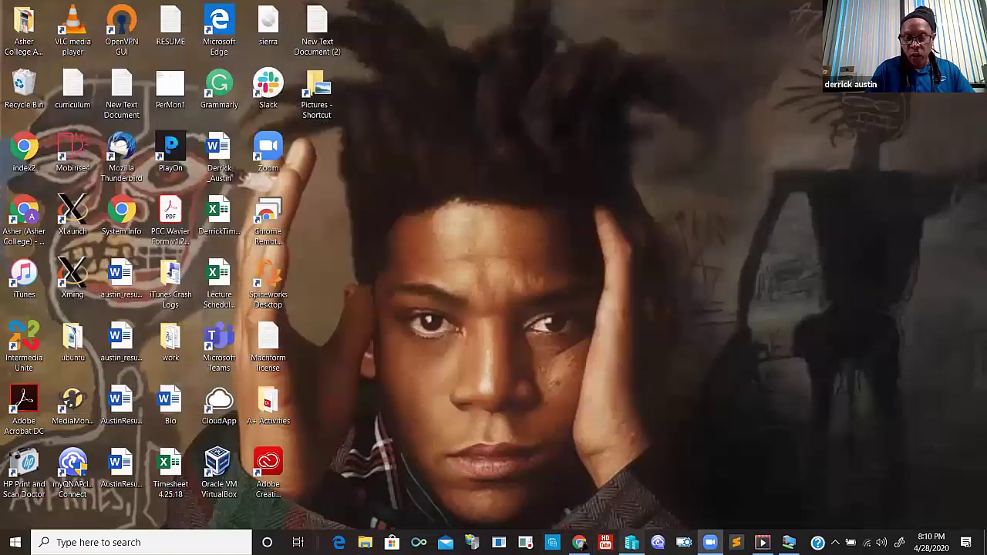
click(789, 542)
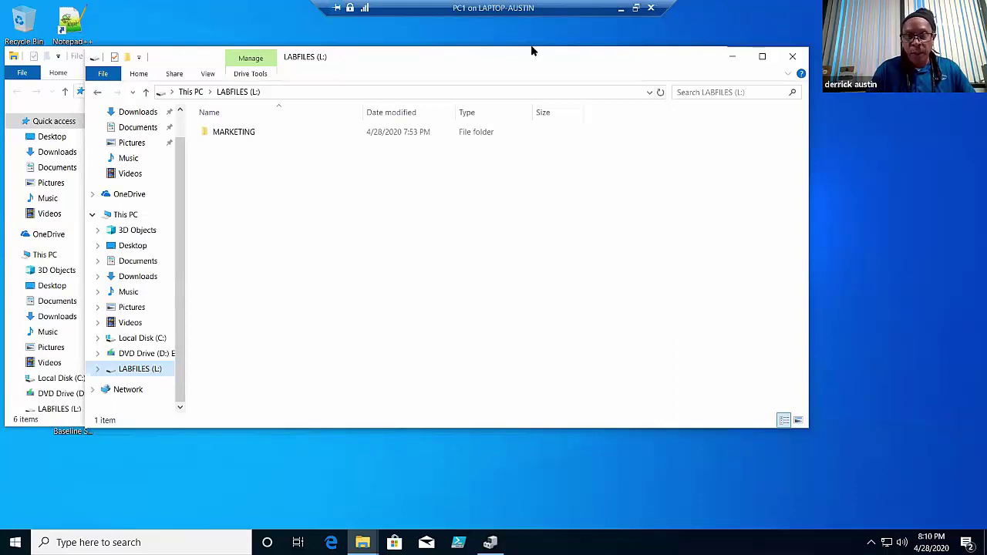
key(ctrl+alt+Break)
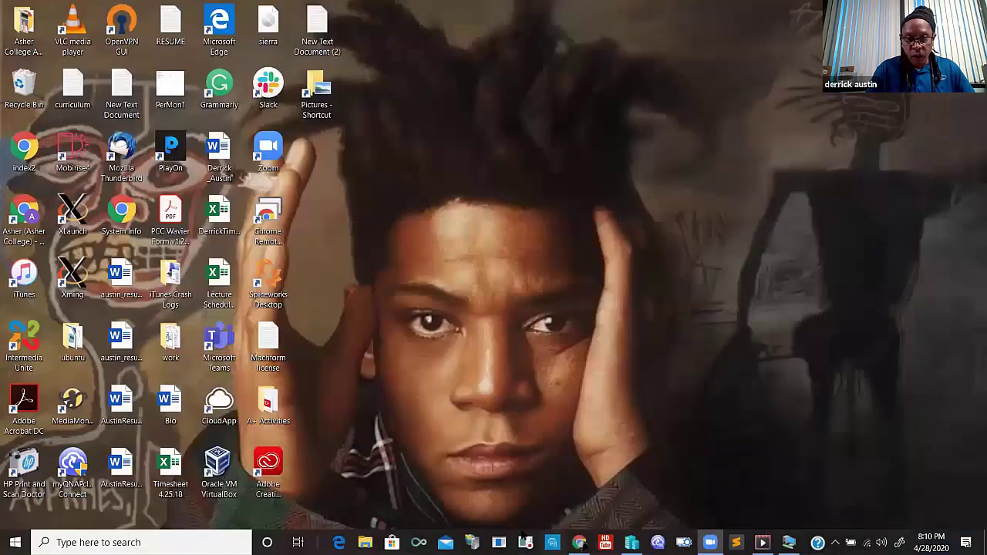
- Inspect the SCSI hard drive paths in PC1's settings for RAIDA.vhdx and RAIDB.vhdx, then cancel without changes
click(631, 543)
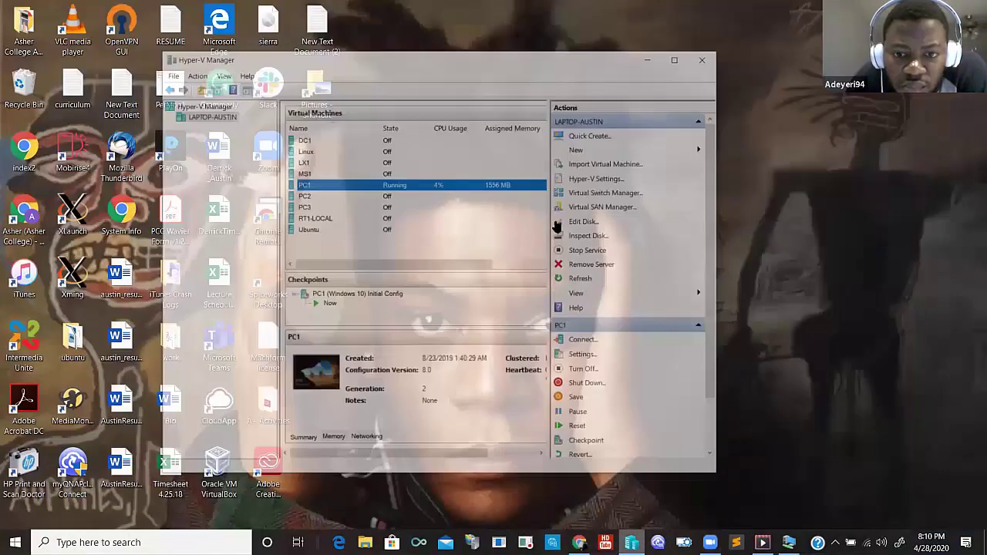
click(577, 338)
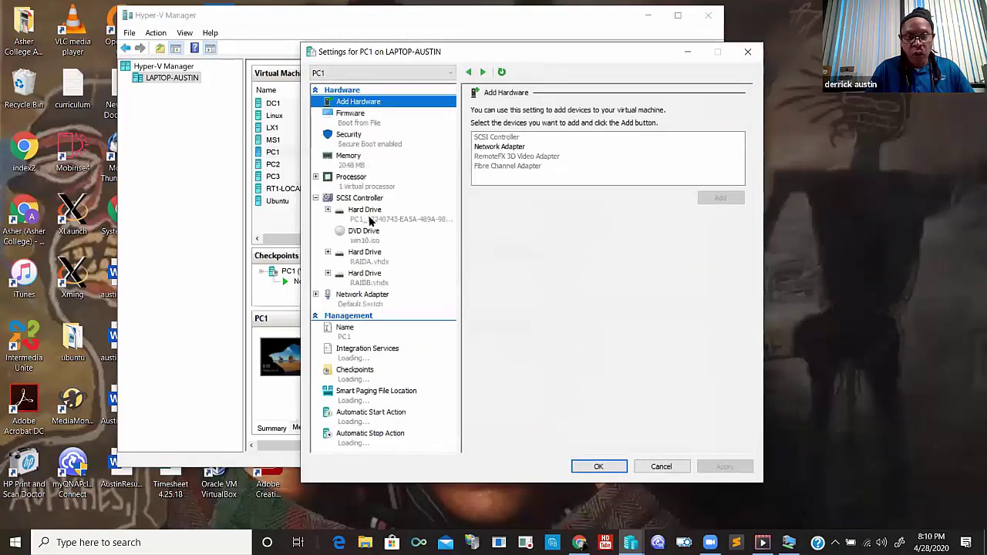
click(364, 210)
click(502, 217)
click(502, 217)
drag(502, 217, 746, 230)
key(Delete)
key(ctrl+z)
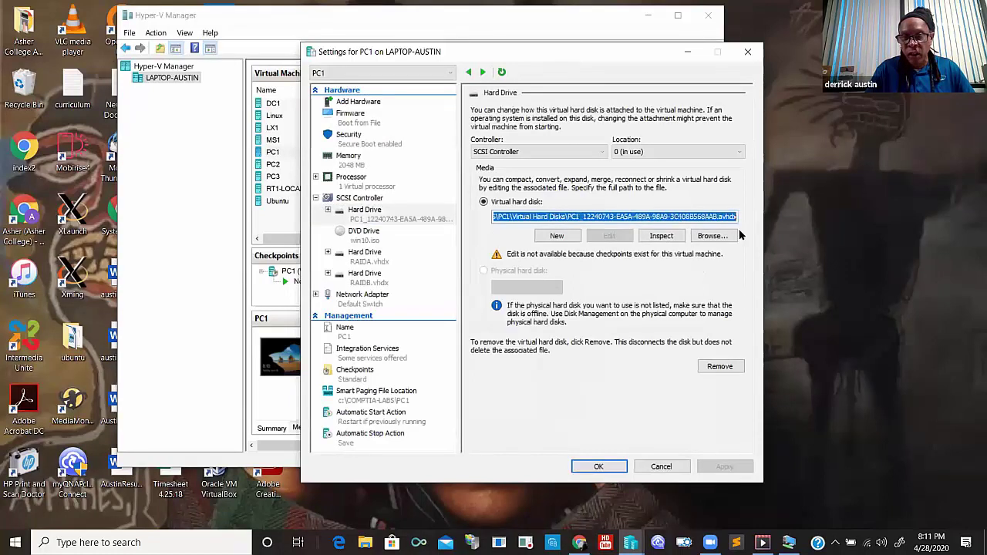
key(End)
key(Left)
key(Left)
key(Left)
key(Left)
key(Left)
key(Left)
key(Left)
key(Left)
key(Left)
key(Left)
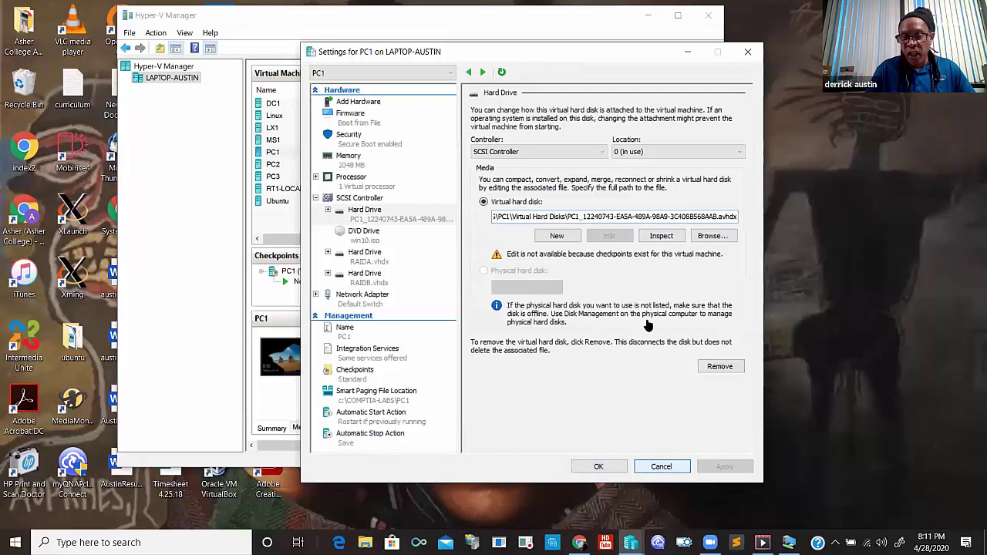
key(Escape)
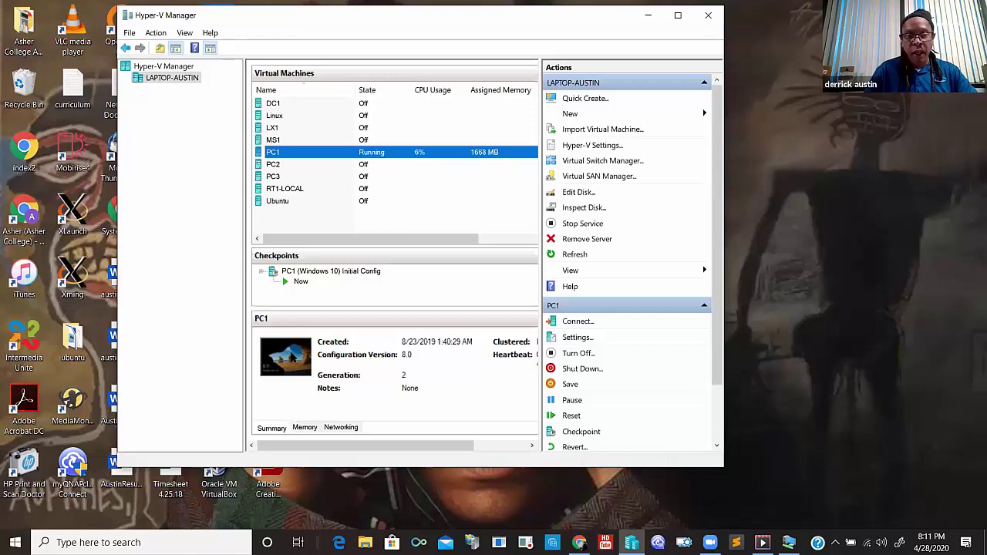
key(alt+Tab)
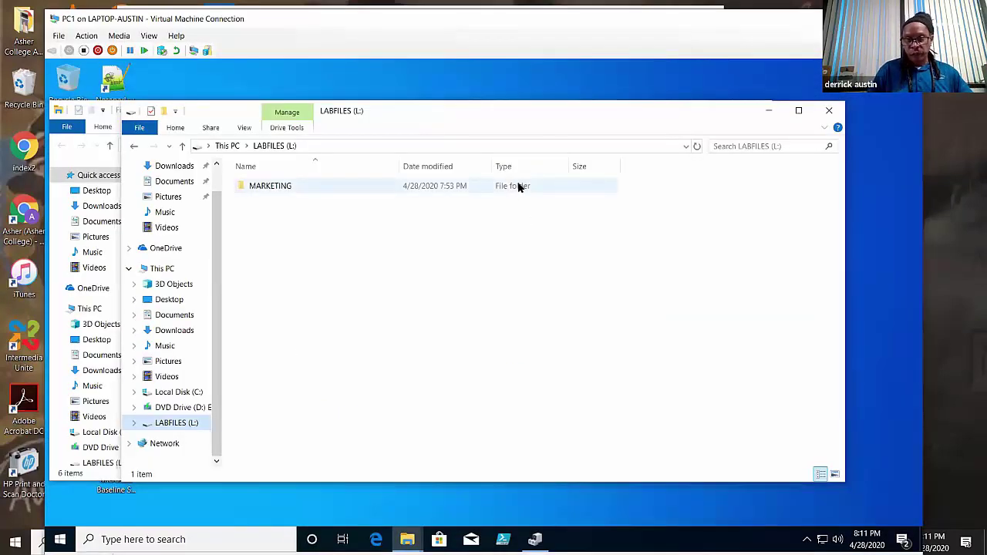
- Shift PC1's LABFILES (L:) Explorer window slightly left so the MARKETING folder shows
drag(543, 121, 476, 117)
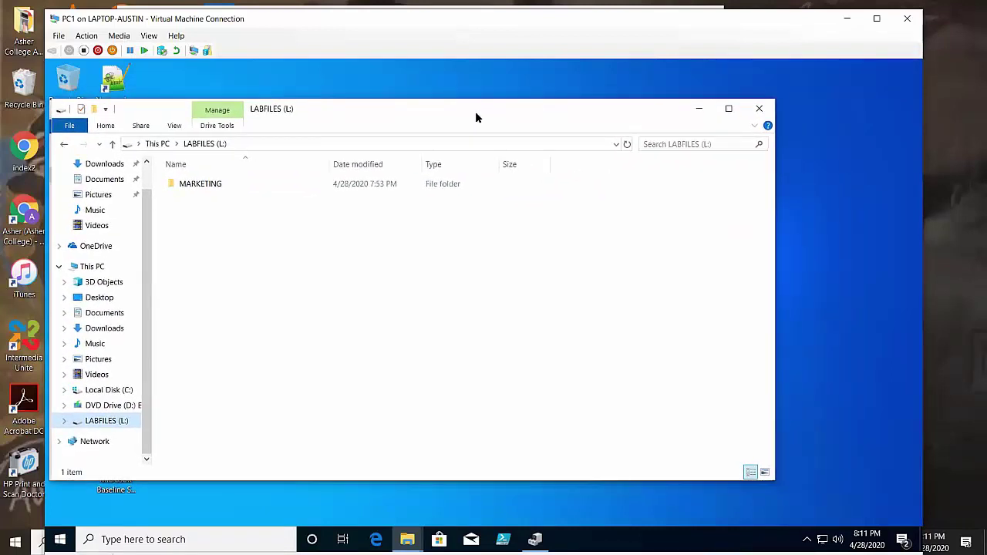
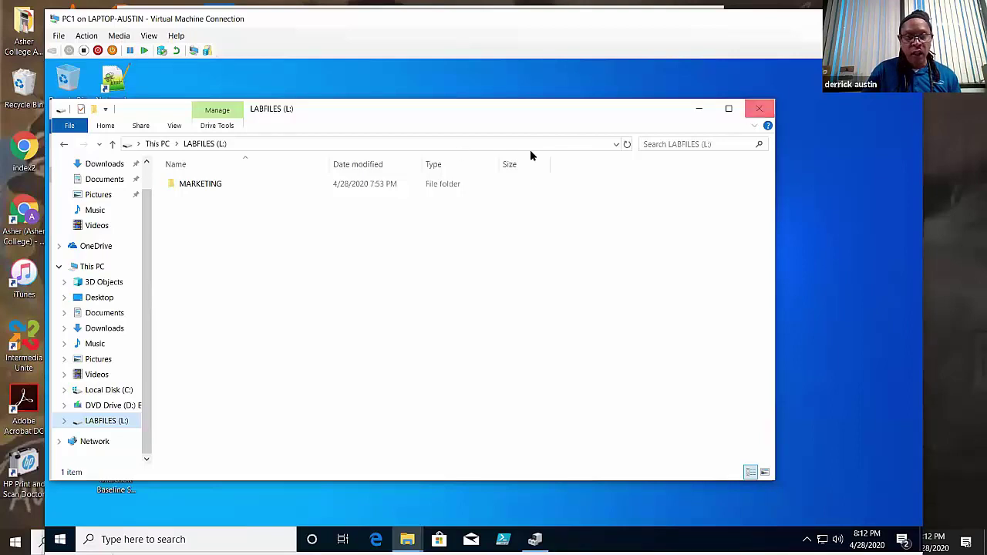
- Close the LABFILES (L:) and Quick access File Explorer windows, leaving the desktop visible
click(759, 110)
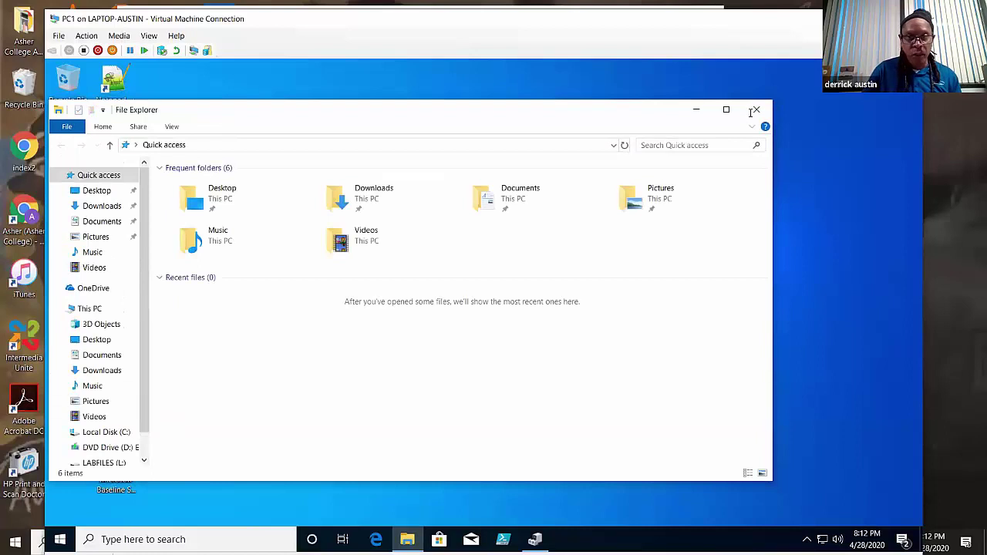
key(alt+F4)
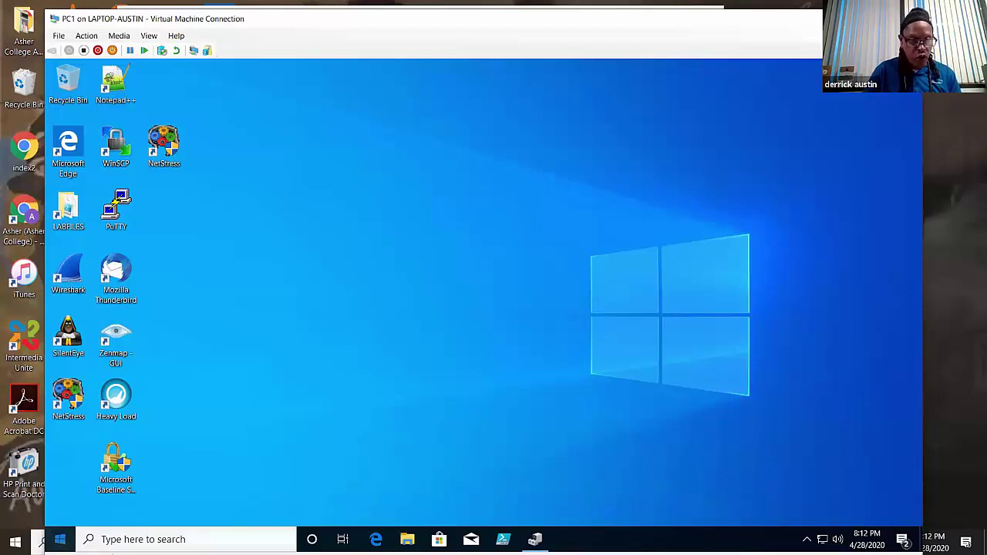
click(61, 540)
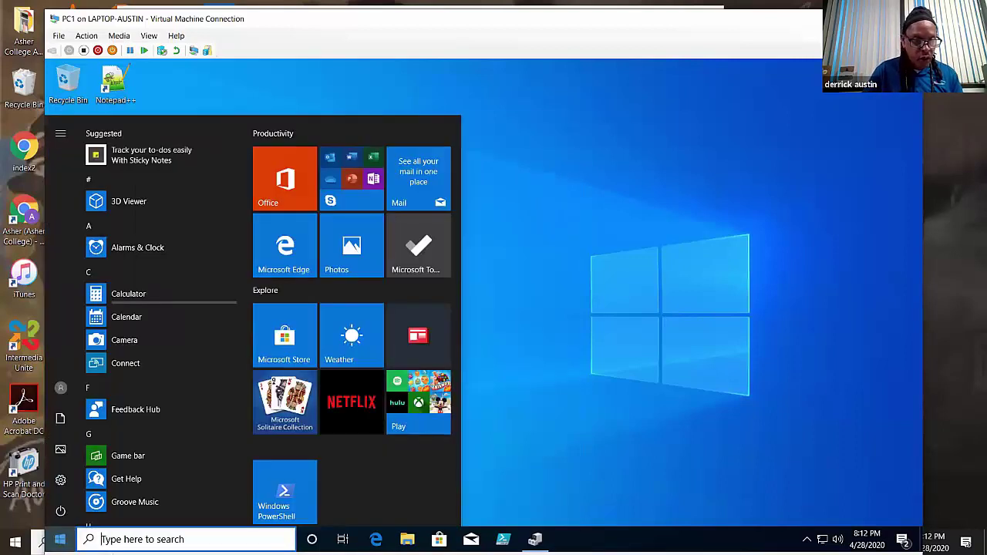
- Open Command Prompt through a 'cmd' search and run diskpart
right_click(60, 540)
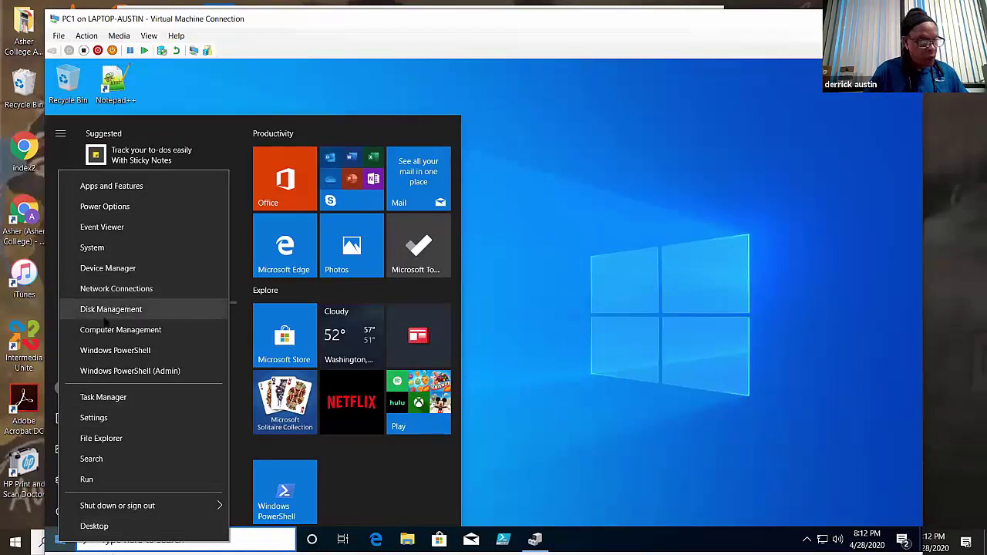
mouse_move(116, 506)
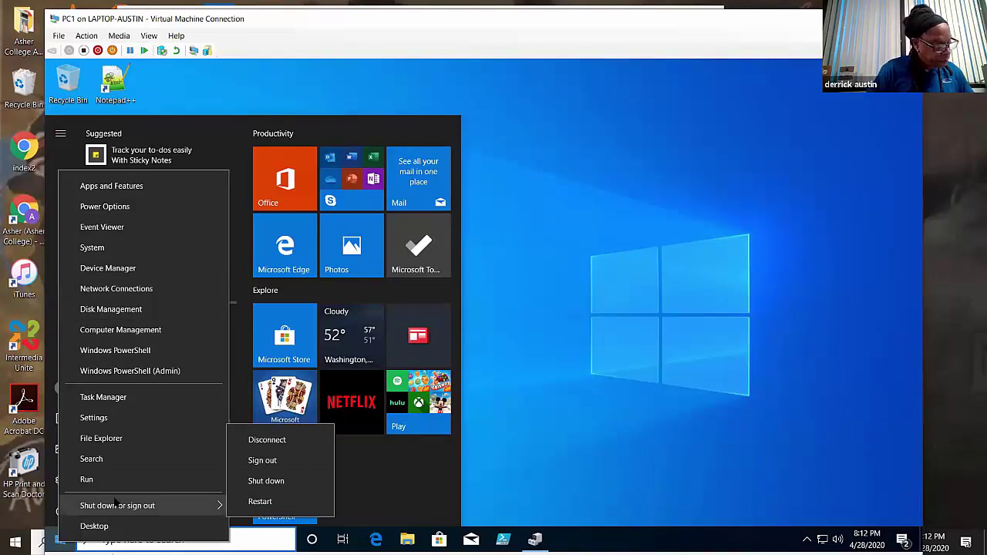
key(Escape)
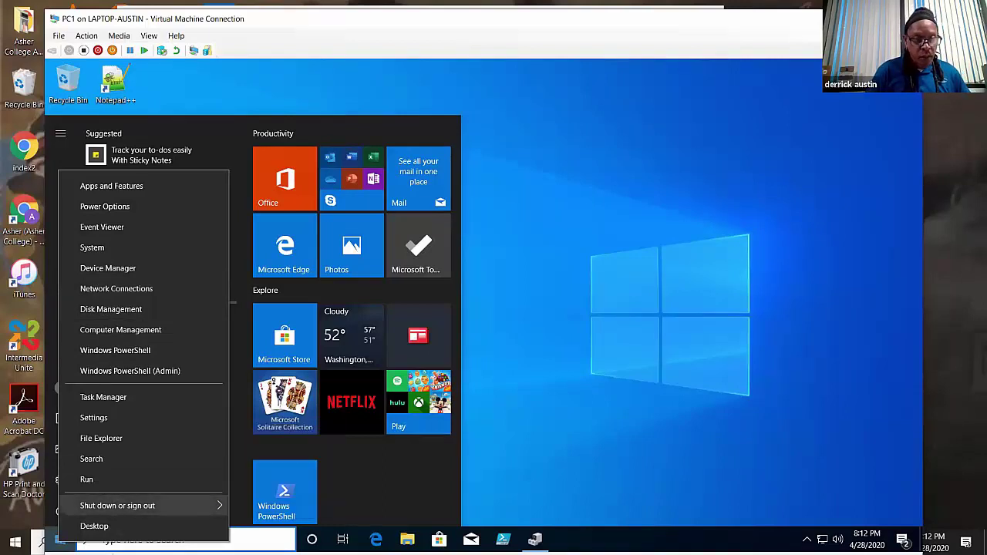
key(Escape)
click(116, 539)
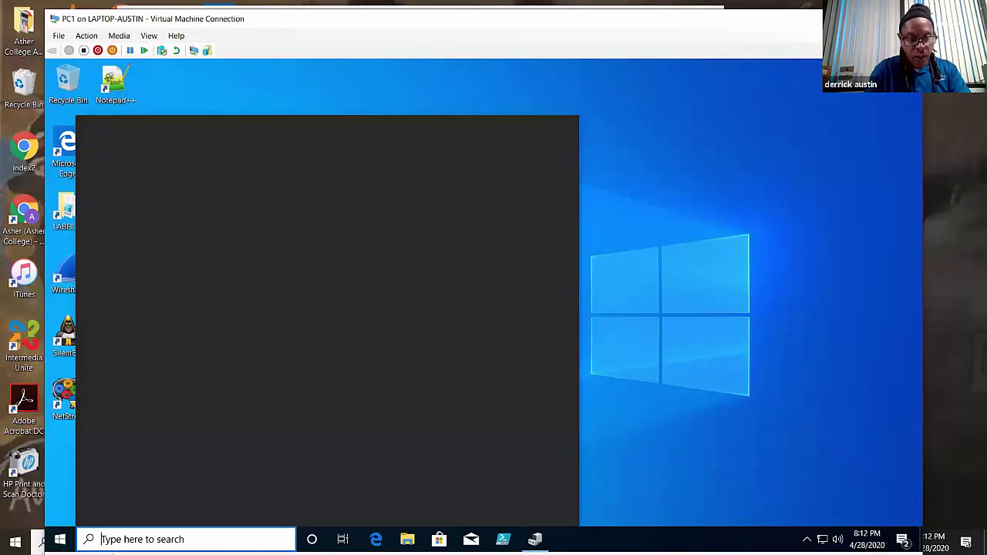
text(cmd)
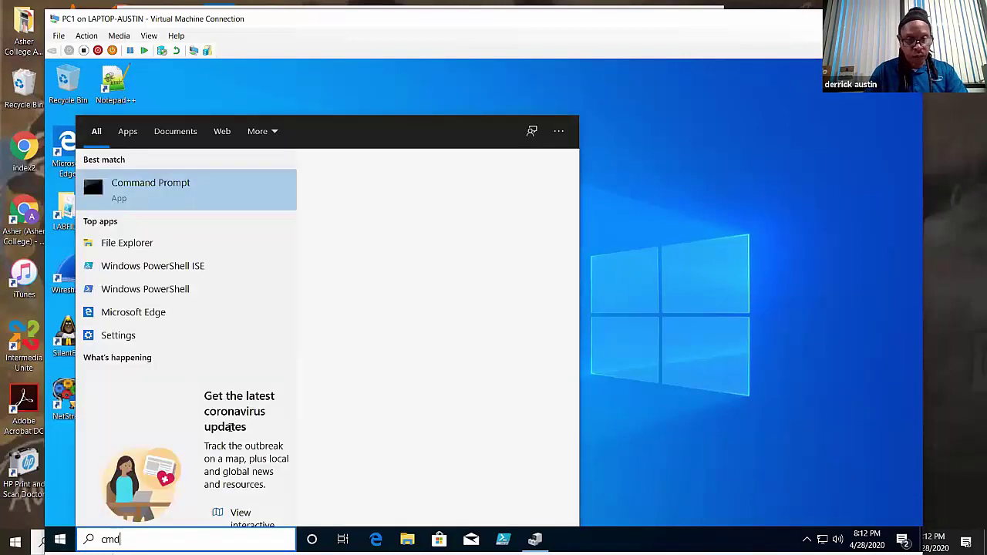
click(364, 331)
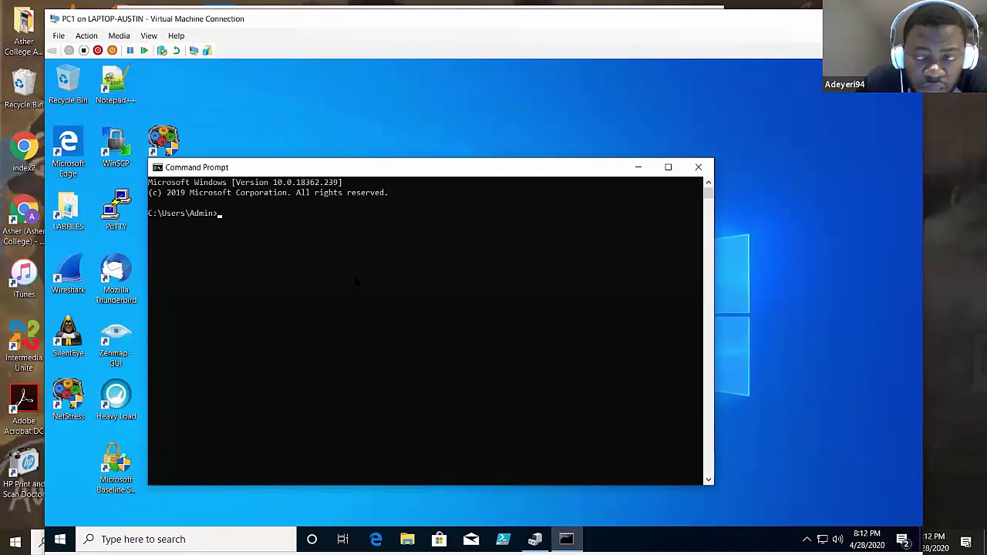
text(di)
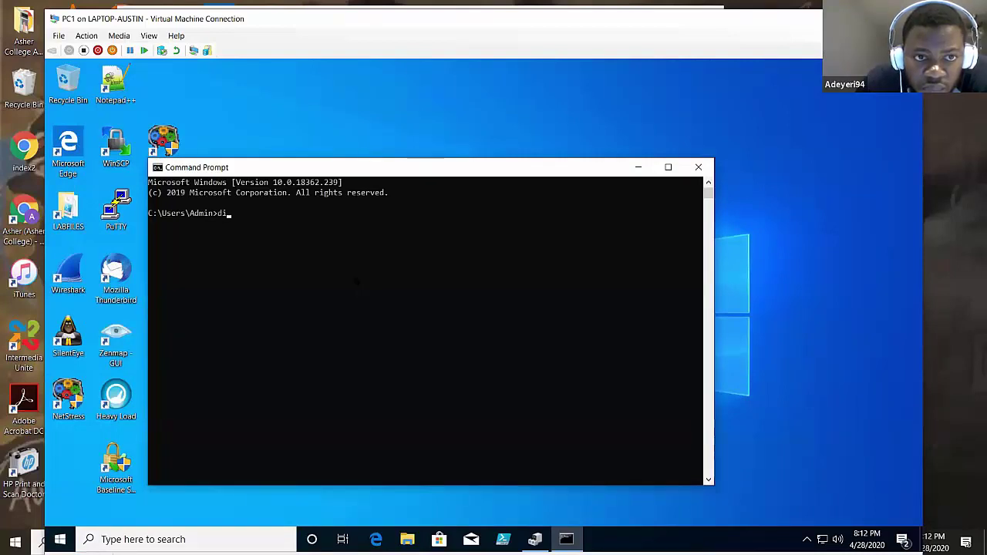
text(skpart)
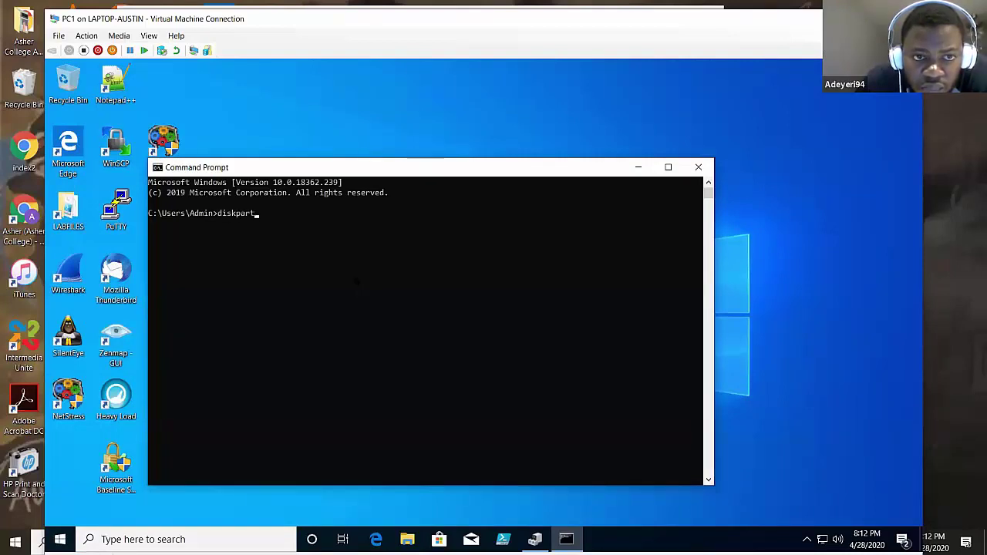
key(Return)
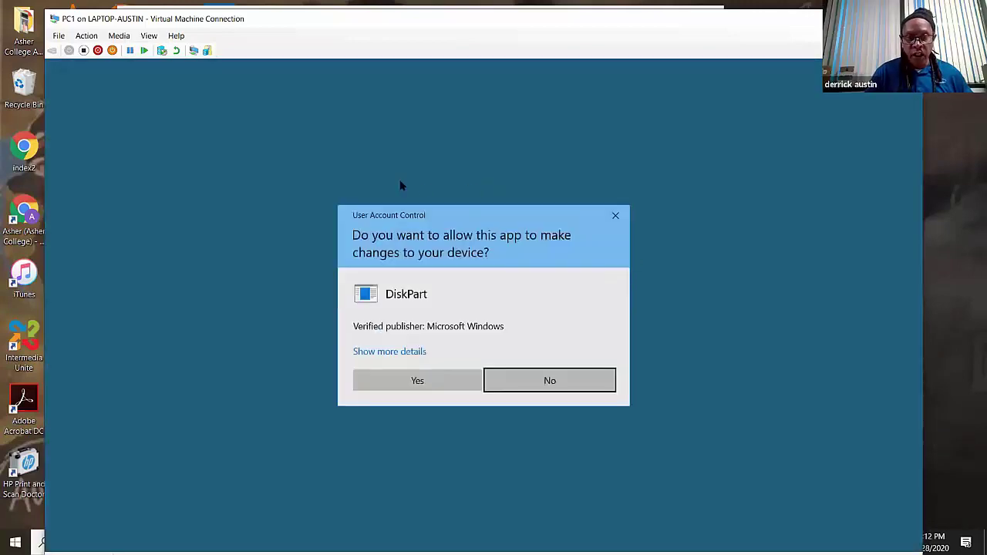
- Approve the DiskPart UAC prompt and display its help list of commands
click(417, 381)
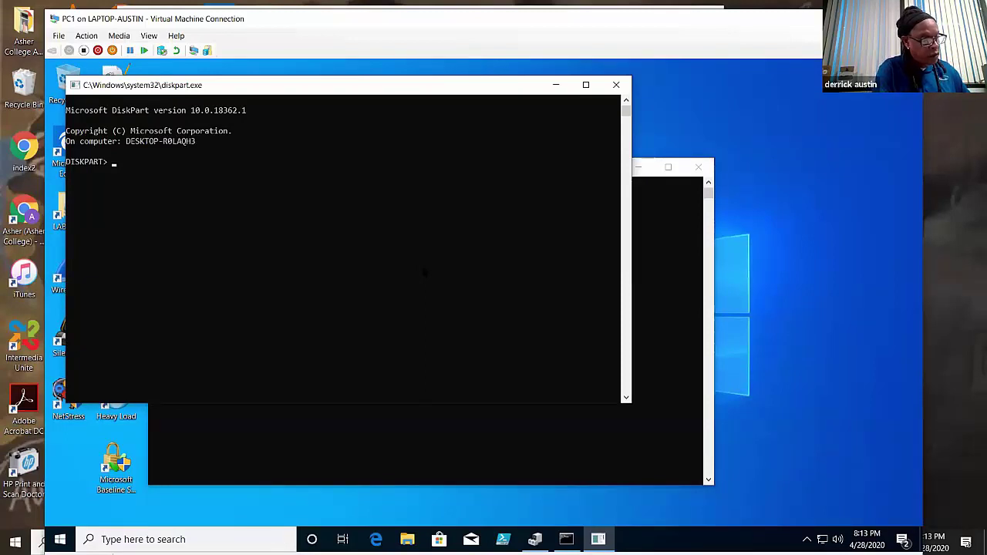
text(help)
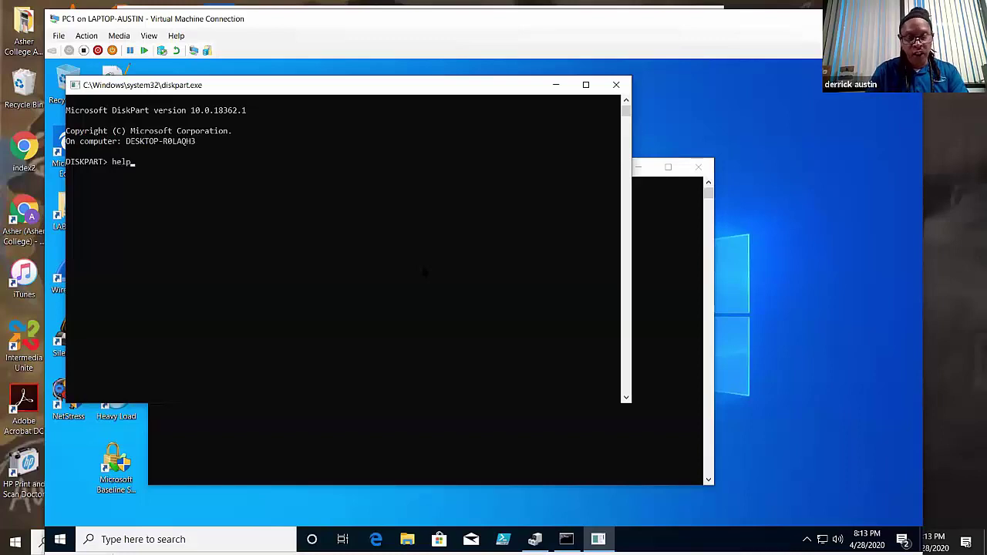
key(Return)
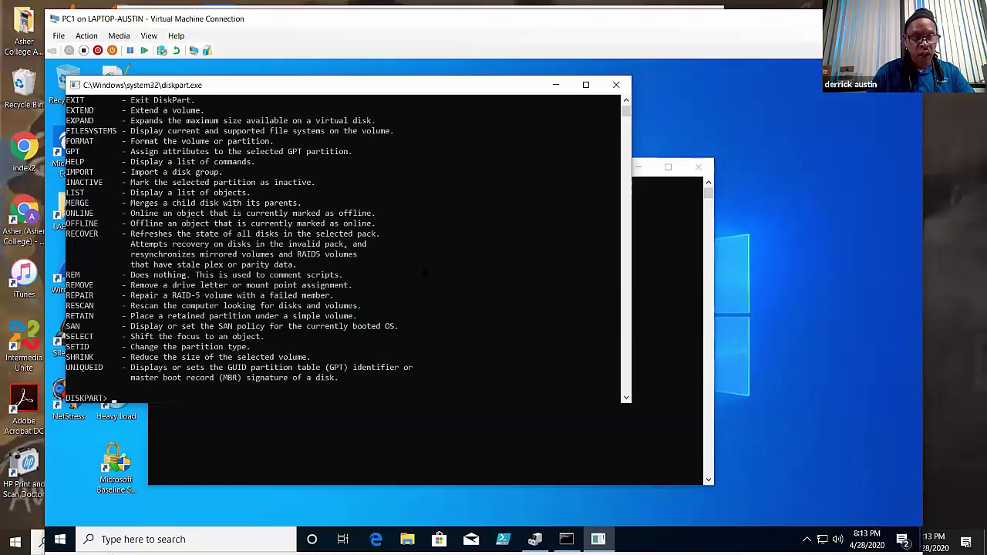
click(626, 100)
click(626, 102)
click(627, 103)
click(626, 102)
click(627, 103)
click(627, 102)
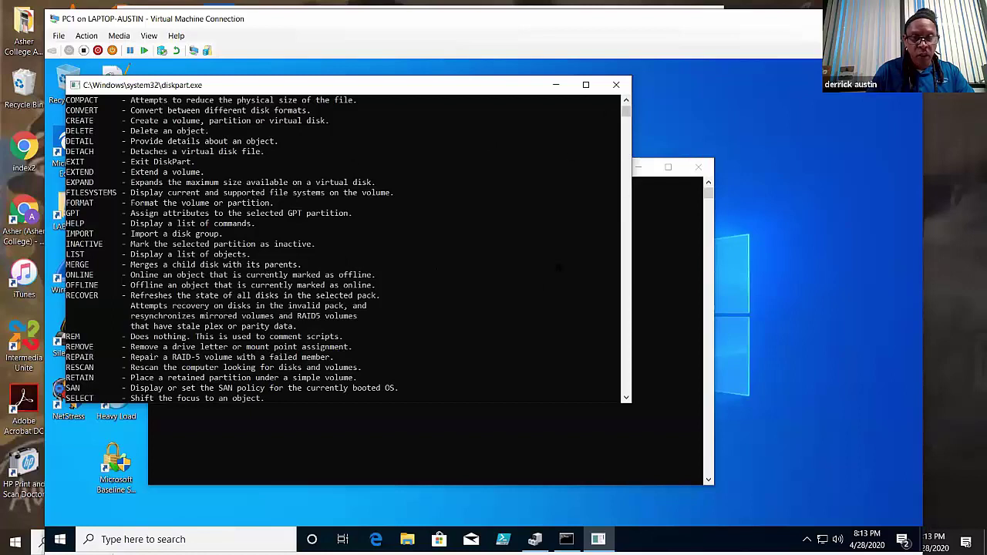
scroll(505, 255, down, 3)
scroll(505, 263, up, 3)
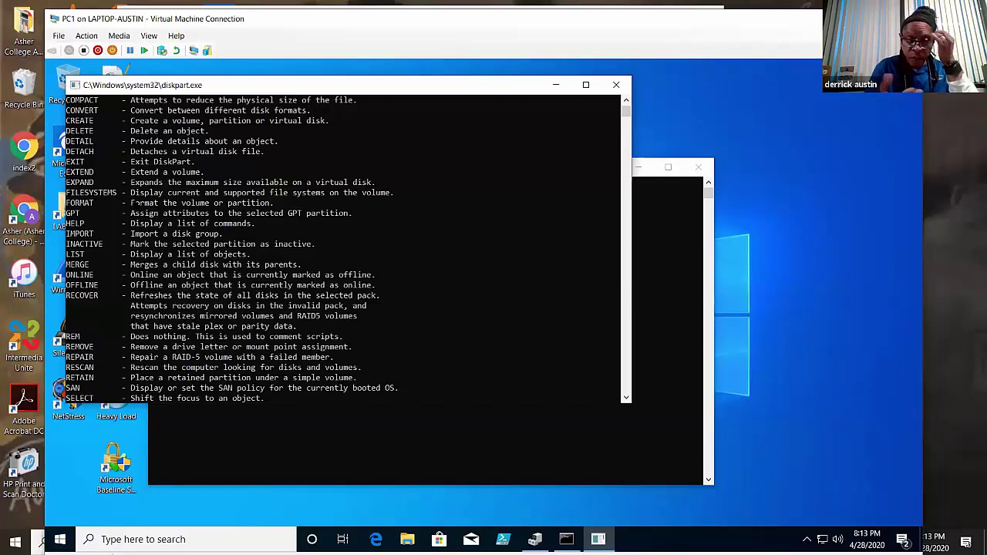
- Run list disk, showing Disk 0 (64 GB) and Disk 1 (8 GB) online and Disk M0 missing
scroll(436, 202, down, 1)
scroll(436, 202, down, 3)
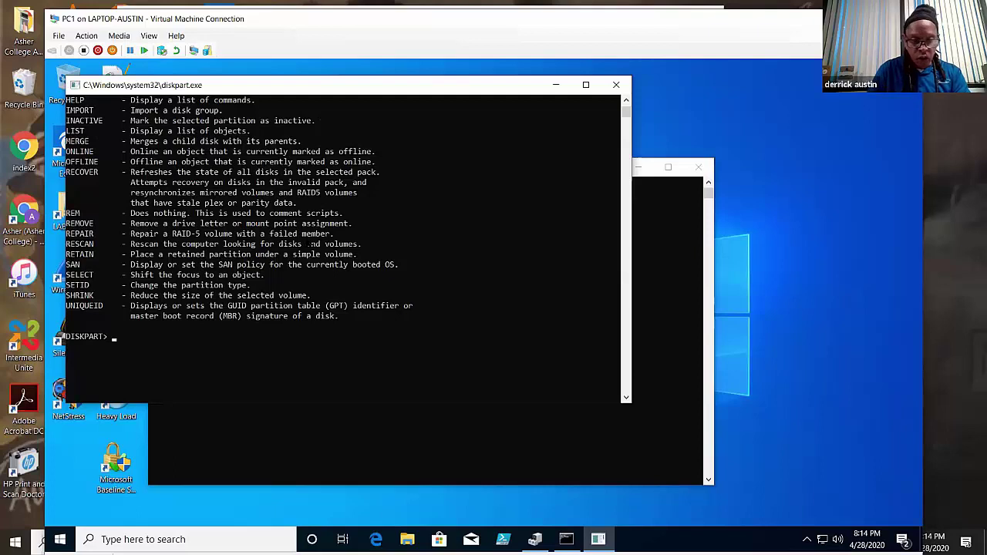
text(list disk)
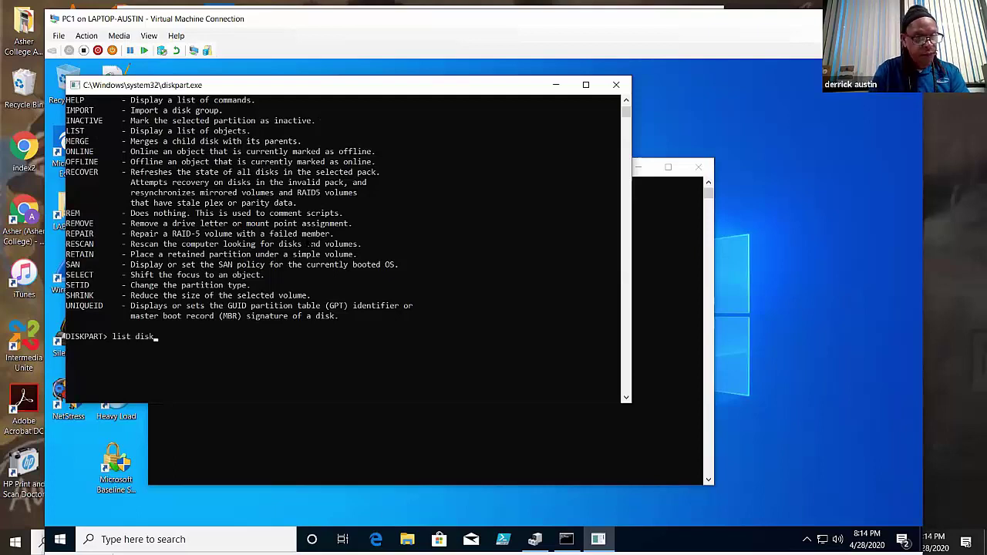
key(Return)
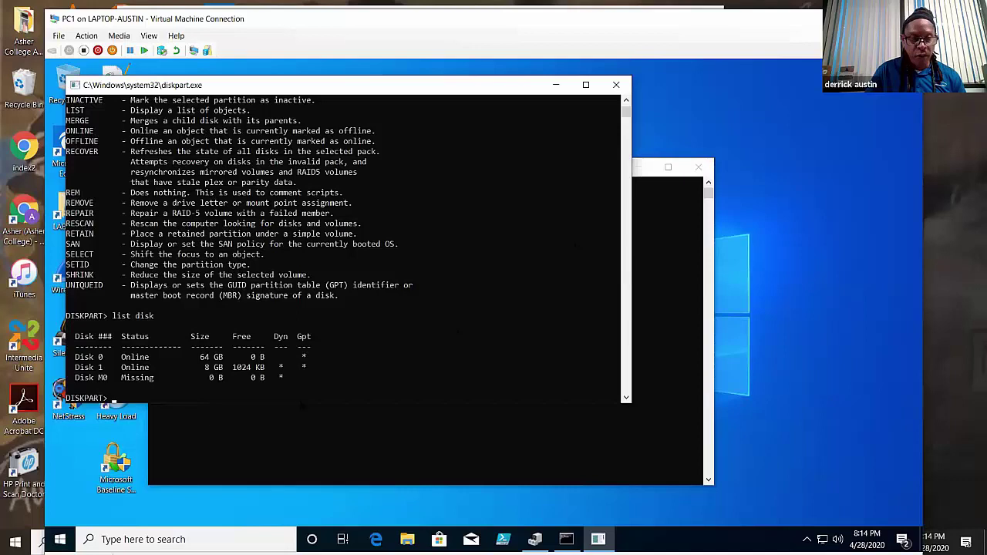
- Open Disk Management from the quick-link menu and position it beside the DiskPart console
right_click(59, 539)
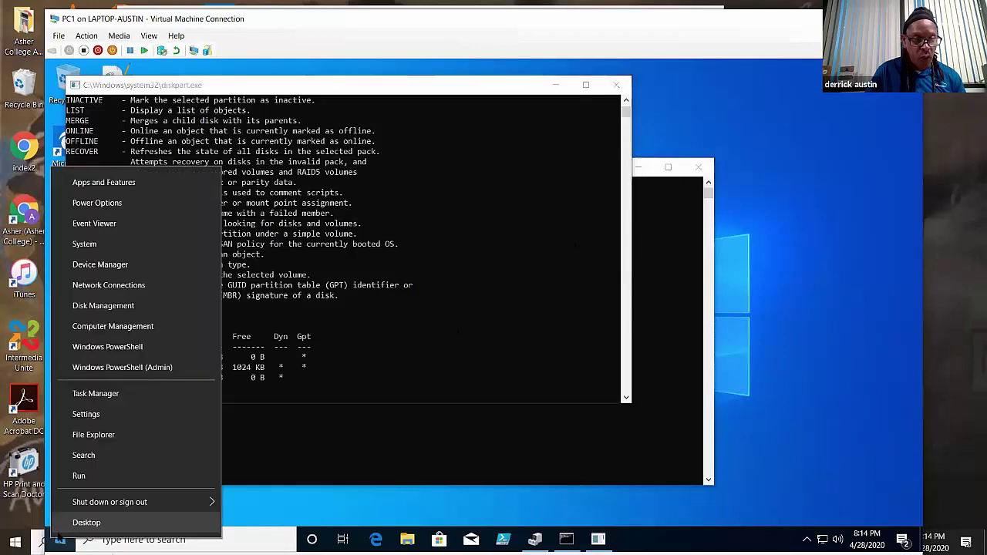
click(145, 306)
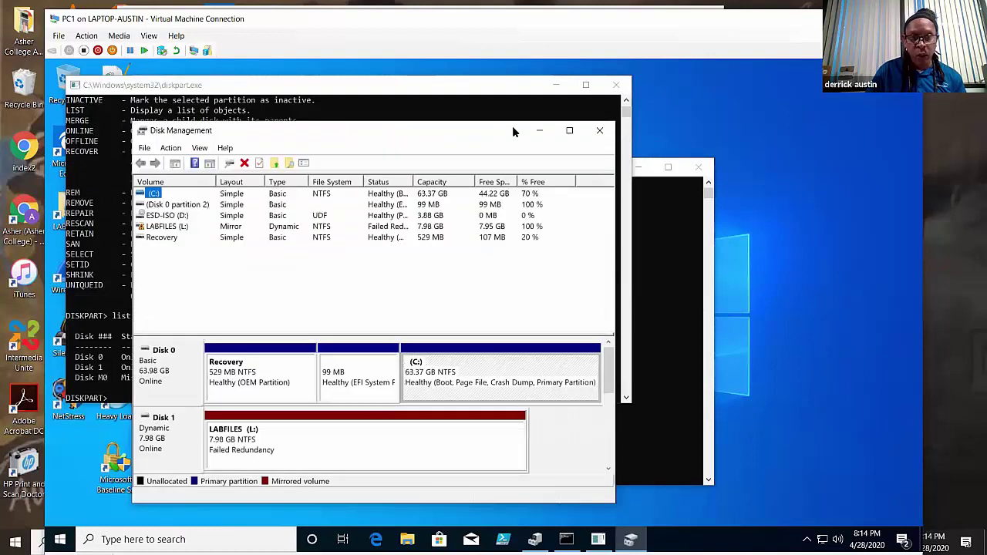
drag(513, 131, 625, 91)
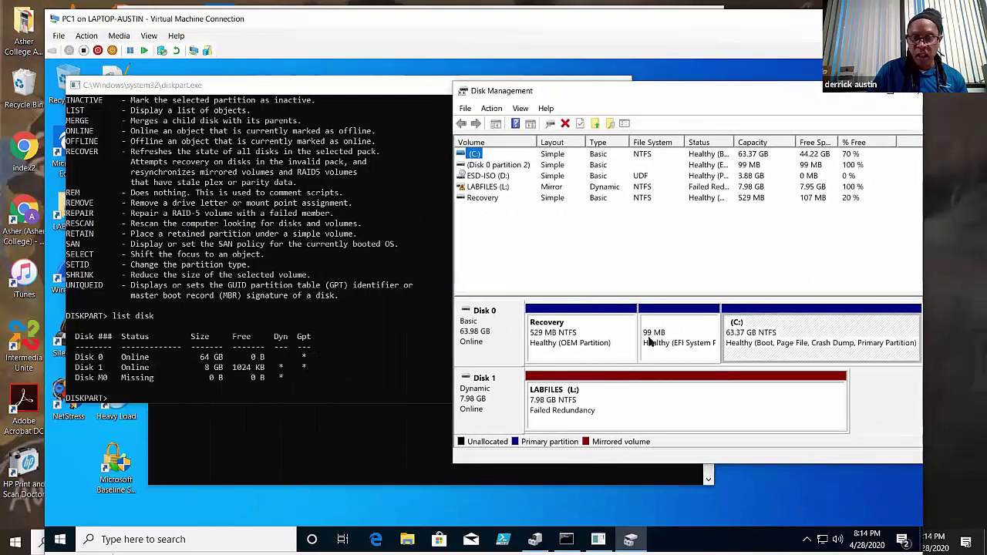
key(alt+Tab)
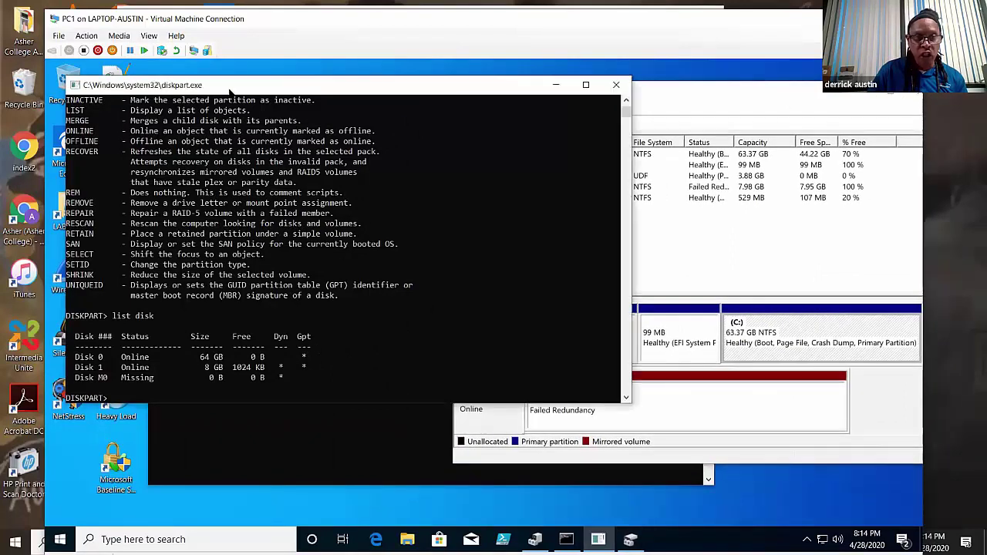
click(701, 94)
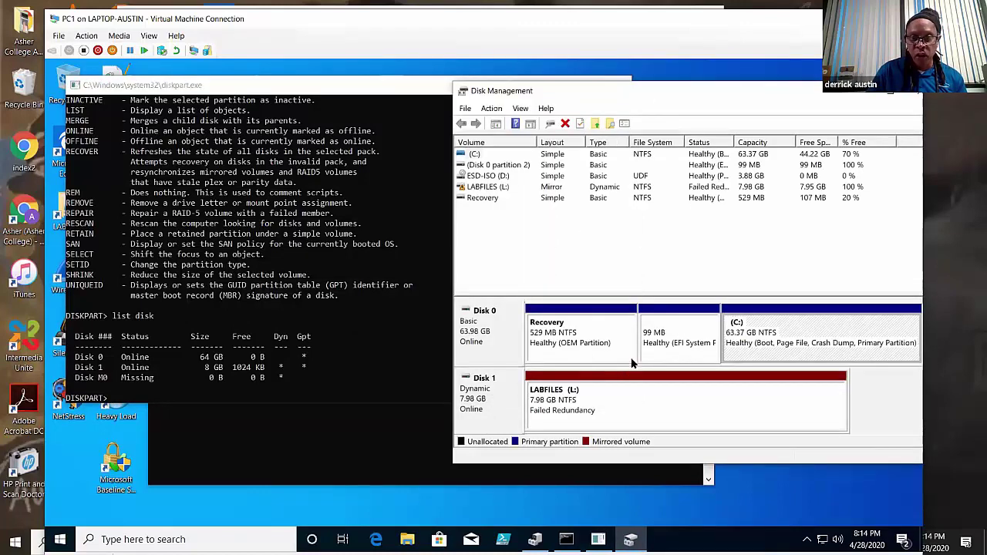
click(394, 91)
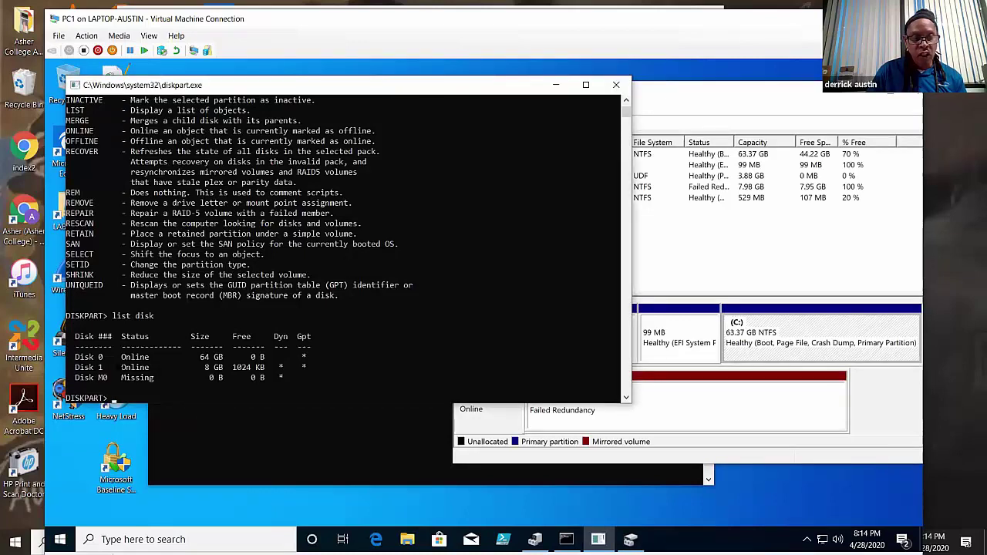
click(660, 95)
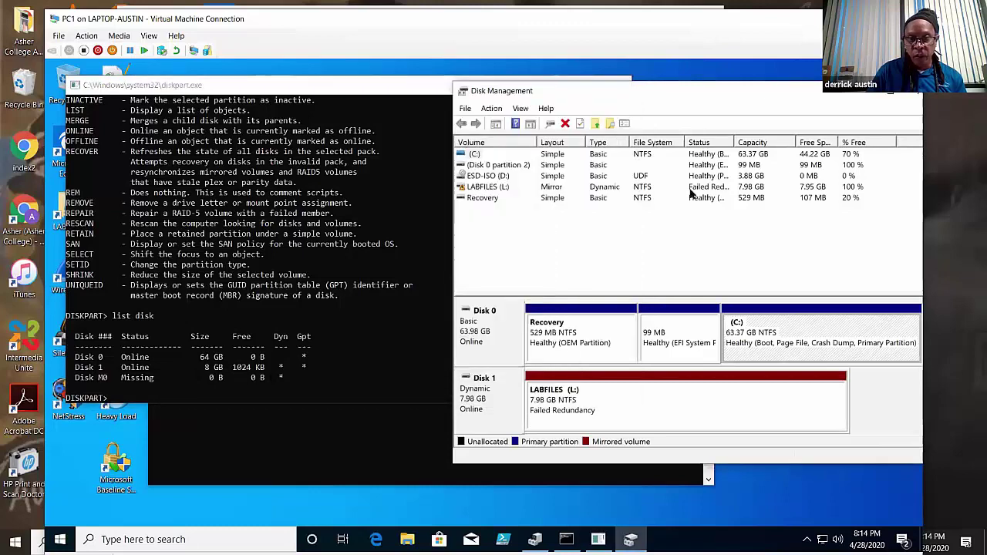
drag(688, 89, 429, 97)
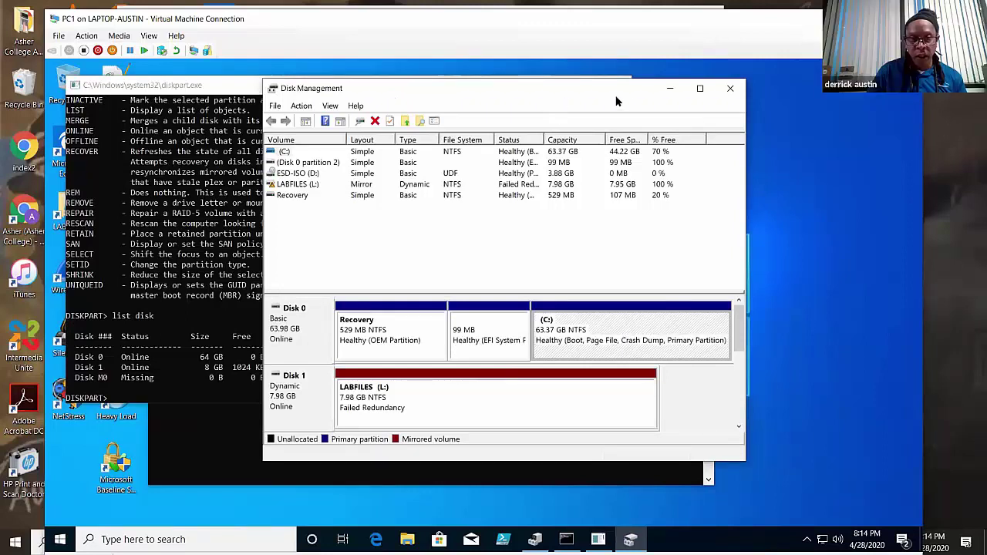
drag(545, 92, 686, 94)
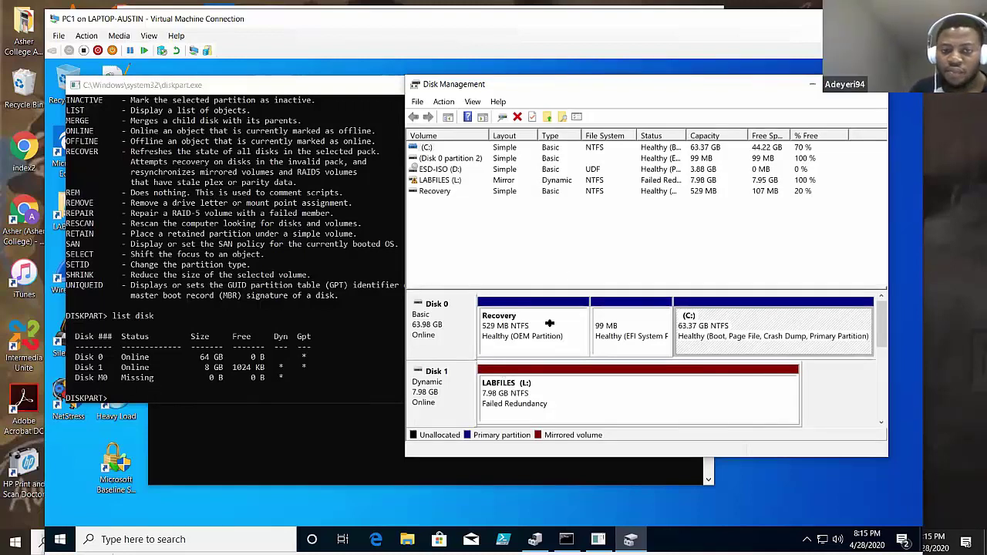
- Scroll the disk map to view the Missing disk, then return to the DiskPart console
drag(620, 78, 491, 63)
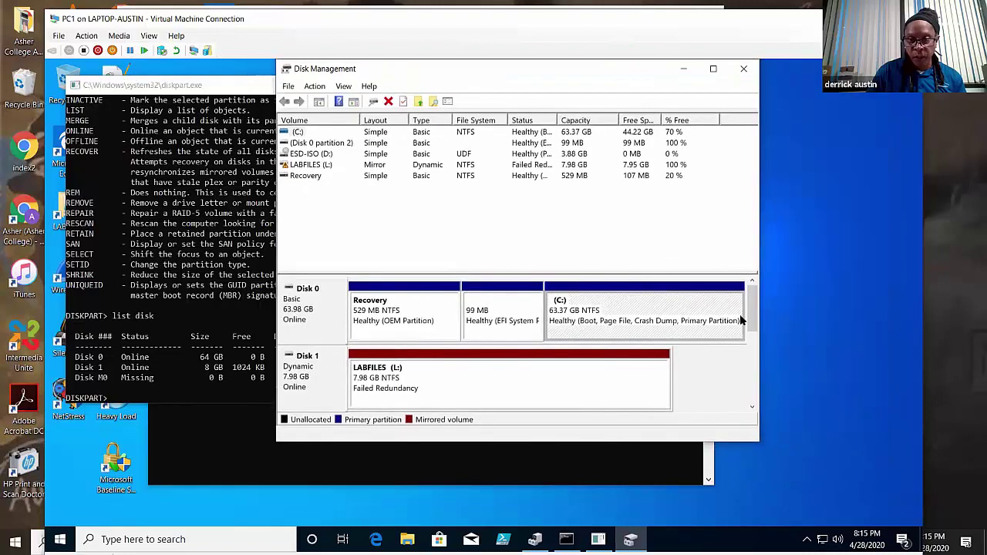
drag(753, 314, 723, 359)
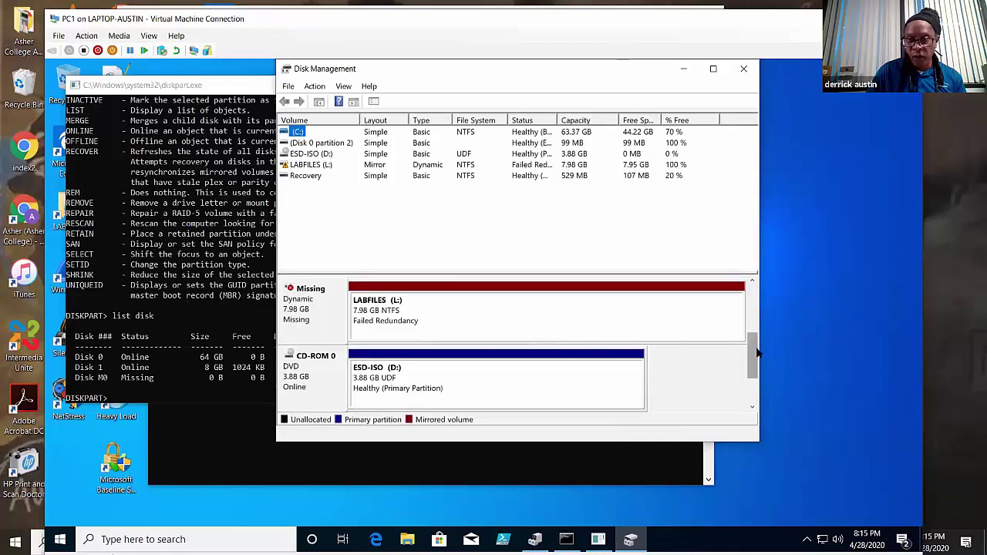
scroll(758, 353, up, 2)
drag(493, 71, 651, 71)
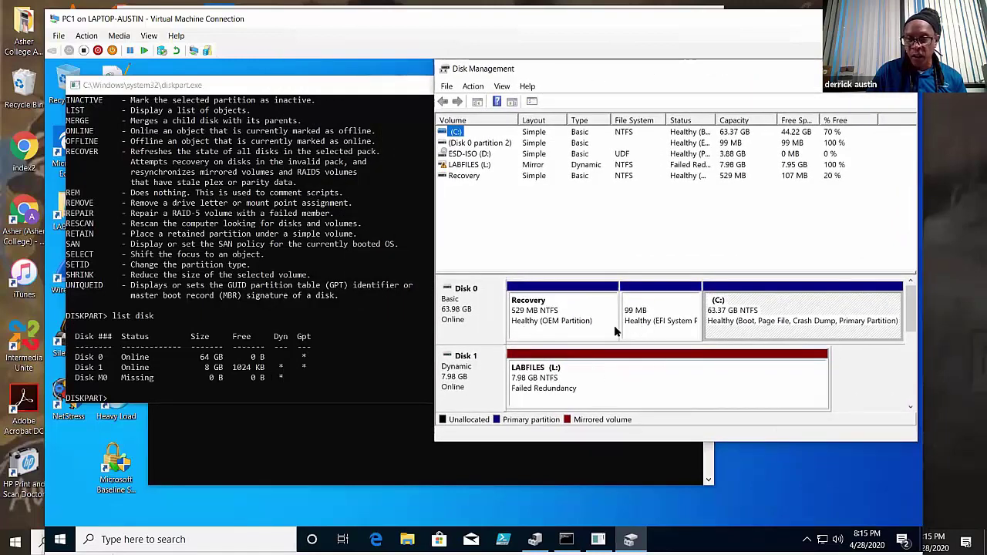
click(295, 89)
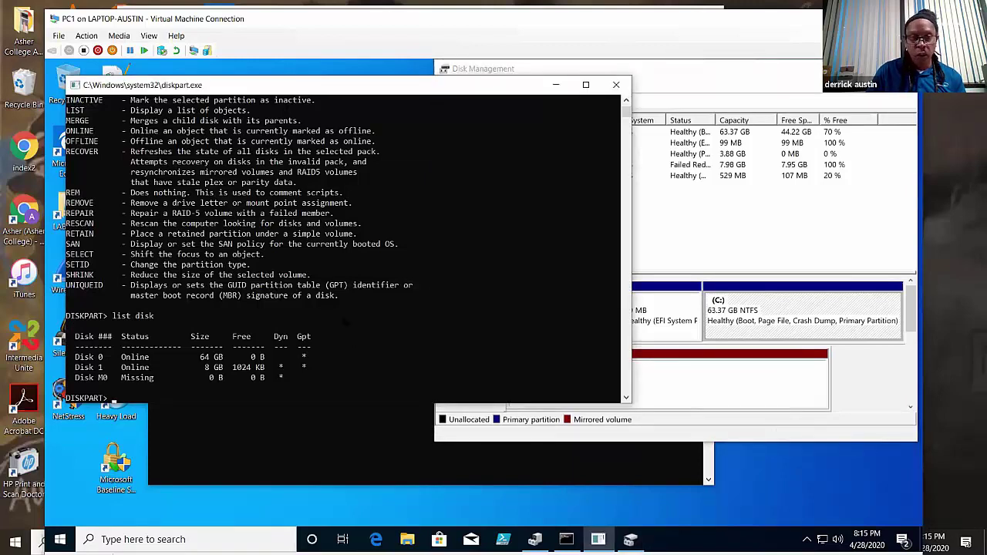
scroll(343, 247, down, 2)
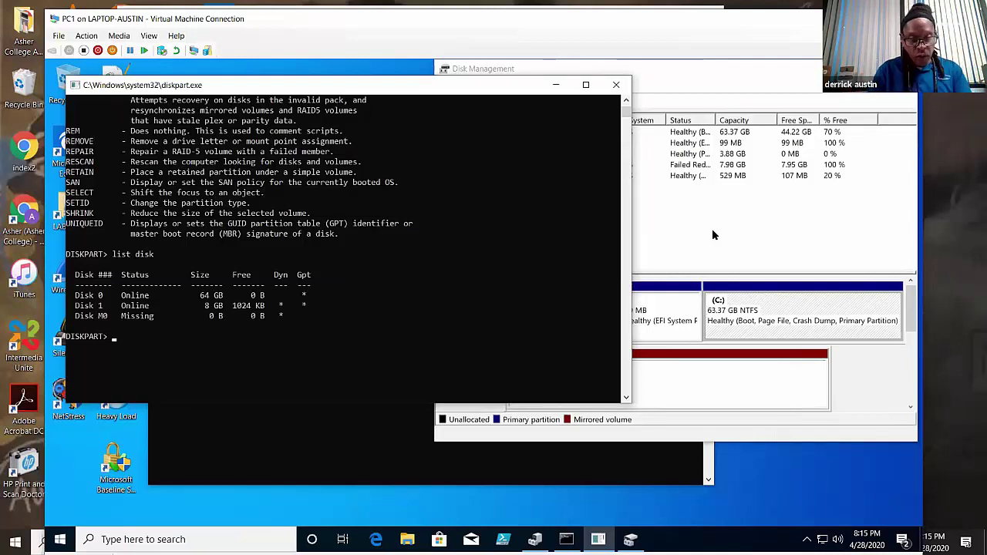
- Select disk 0 and run detail disk, listing its Recovery, C and 99 MB FAT32 volumes
text(sele)
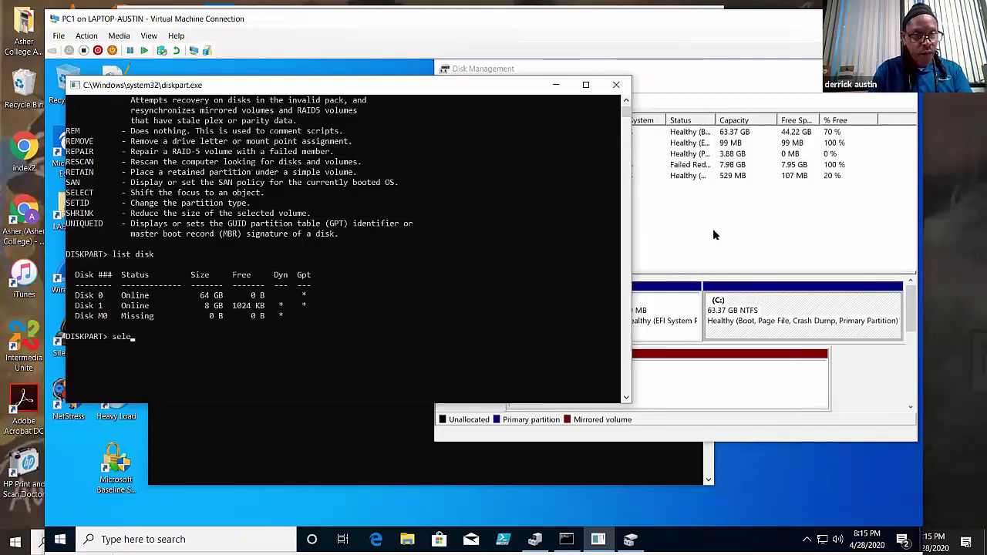
text(ct disk )
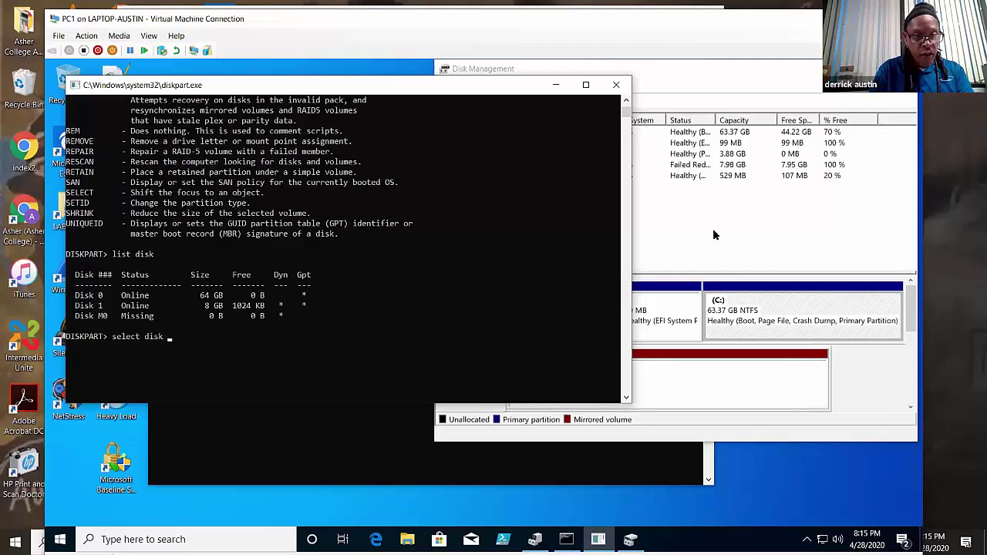
text(0)
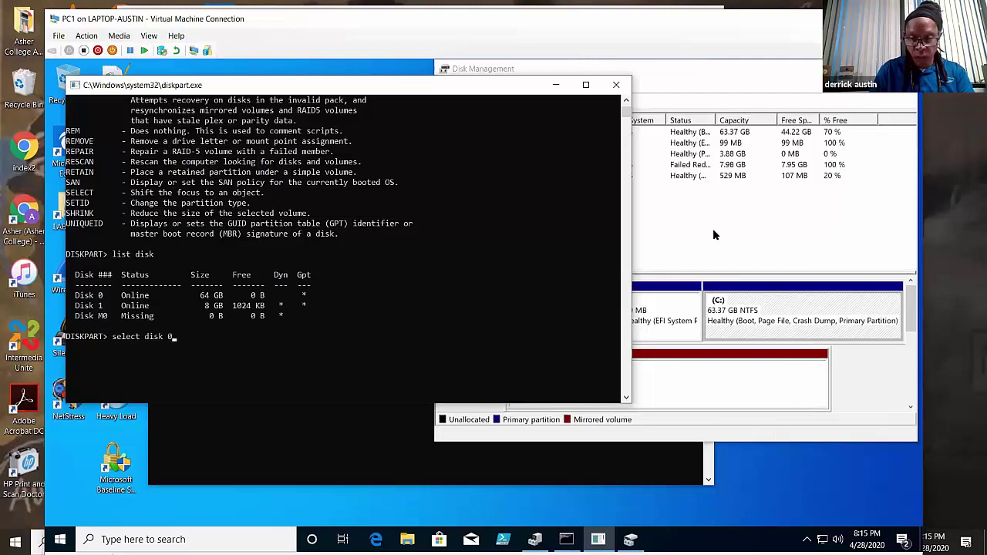
key(Return)
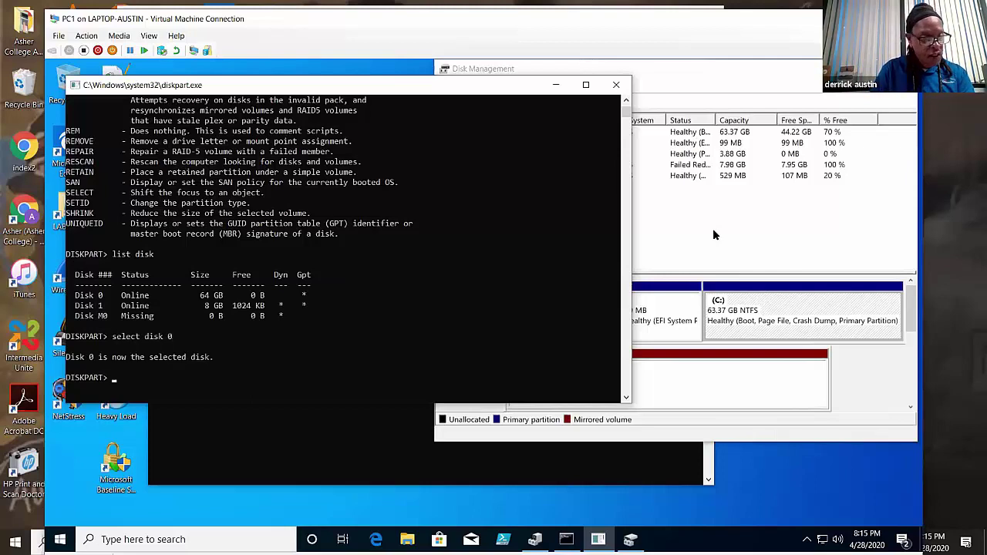
text(de)
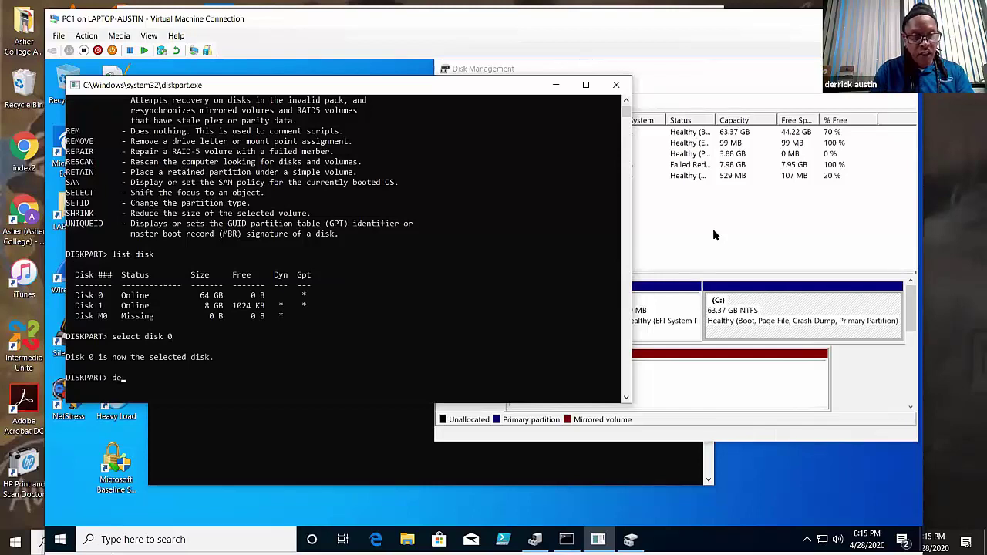
text(tail disk)
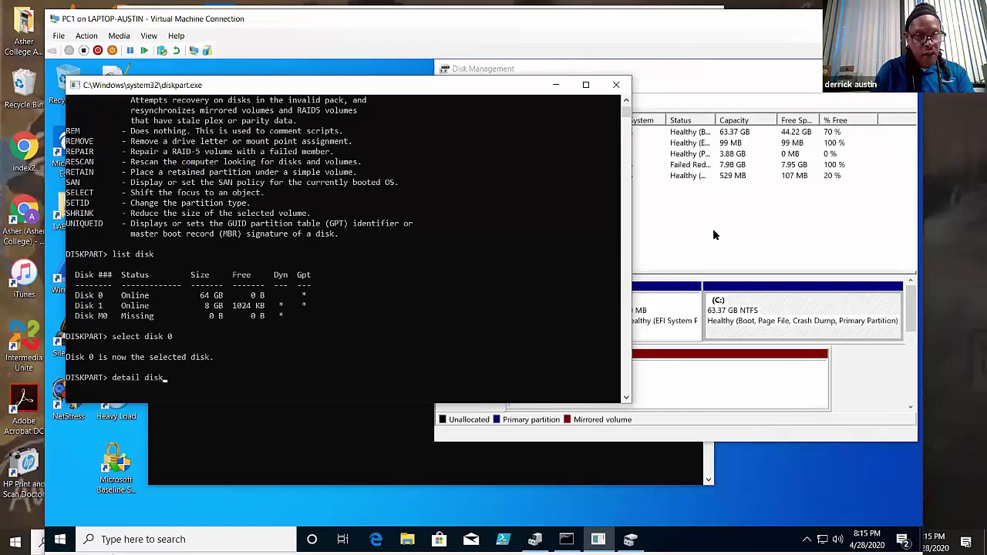
key(Return)
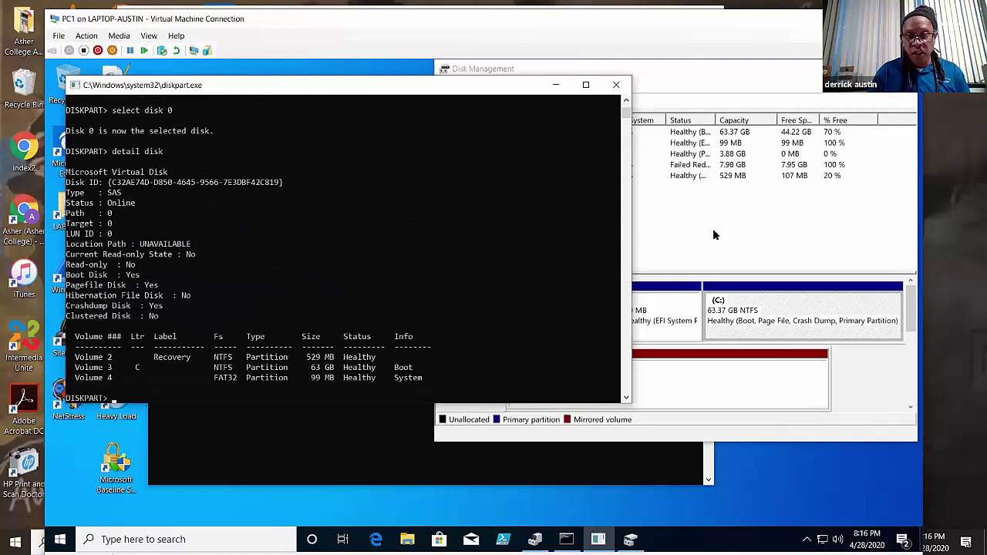
click(647, 270)
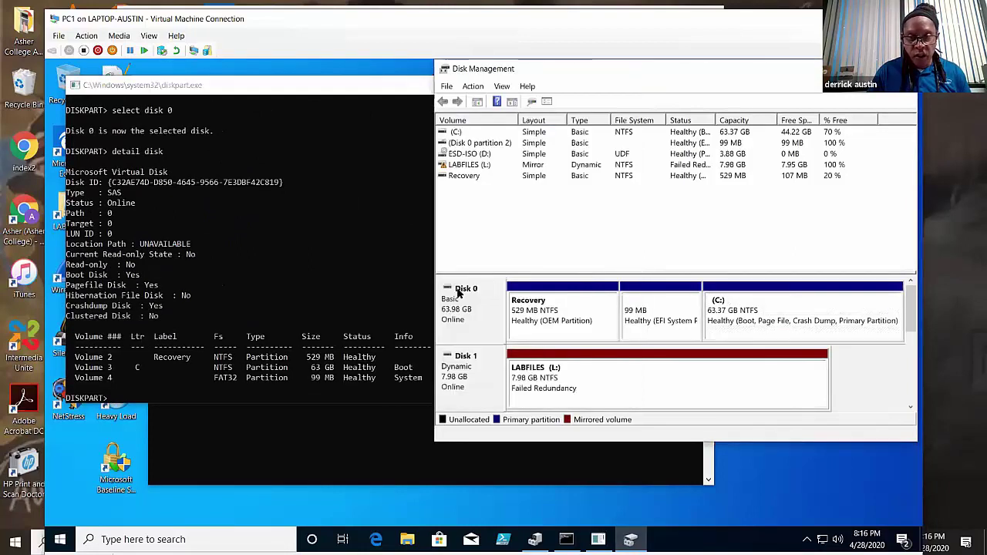
click(348, 231)
scroll(347, 232, down, 3)
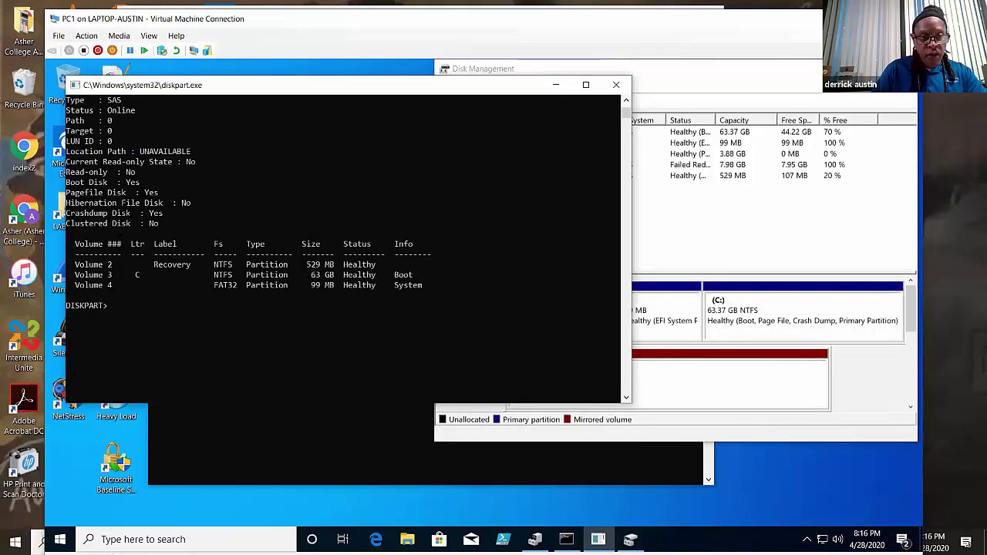
- Select Disk 0's 99 MB EFI and Recovery partitions in the Disk Management map
click(643, 264)
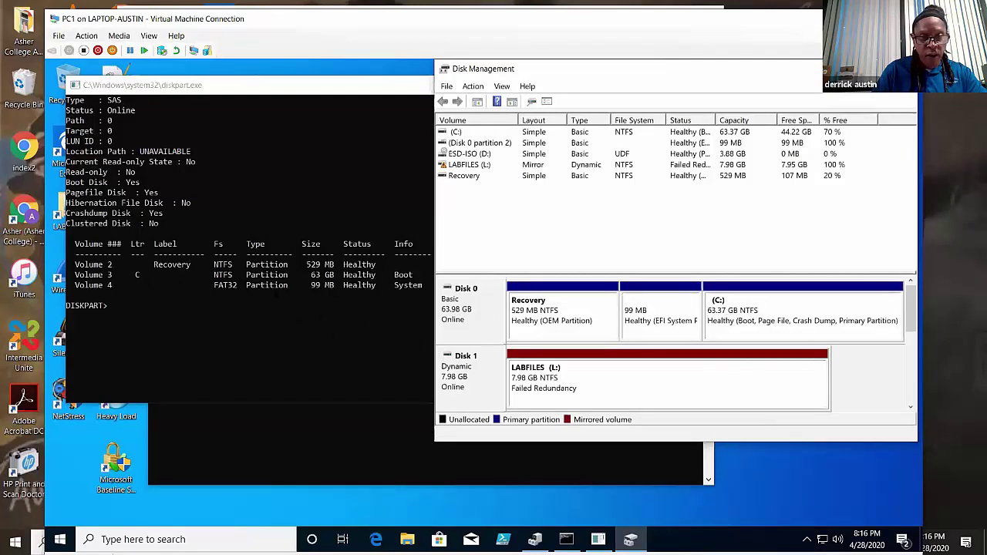
click(643, 314)
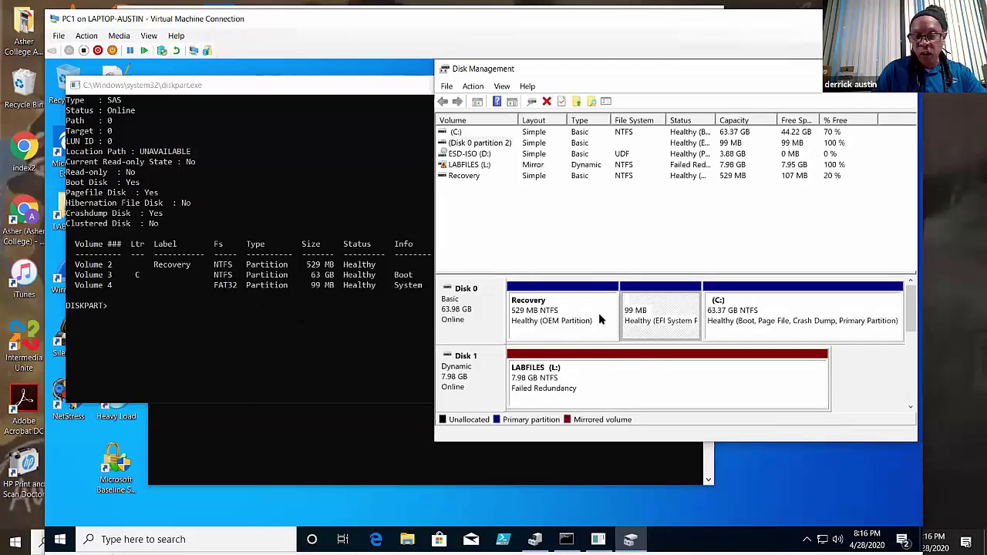
click(537, 313)
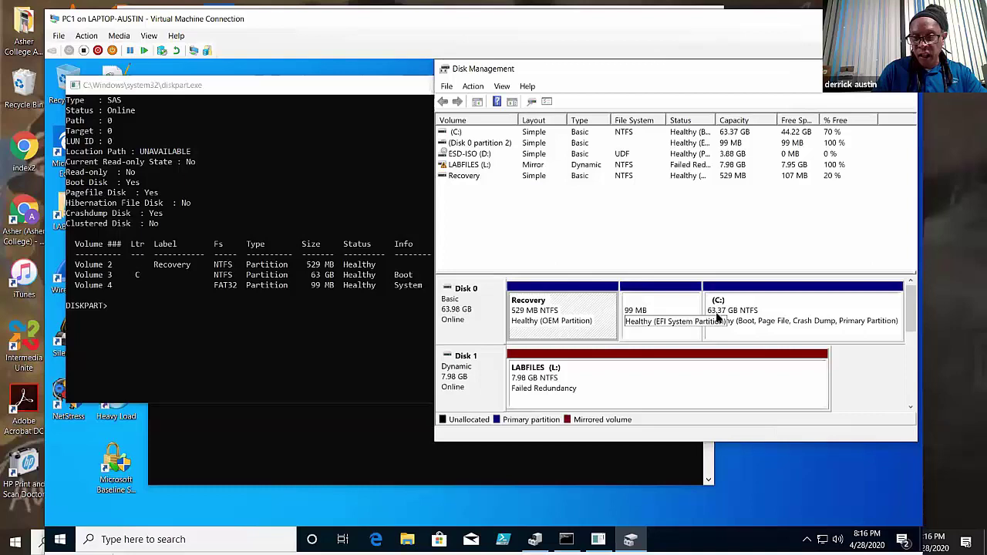
click(649, 327)
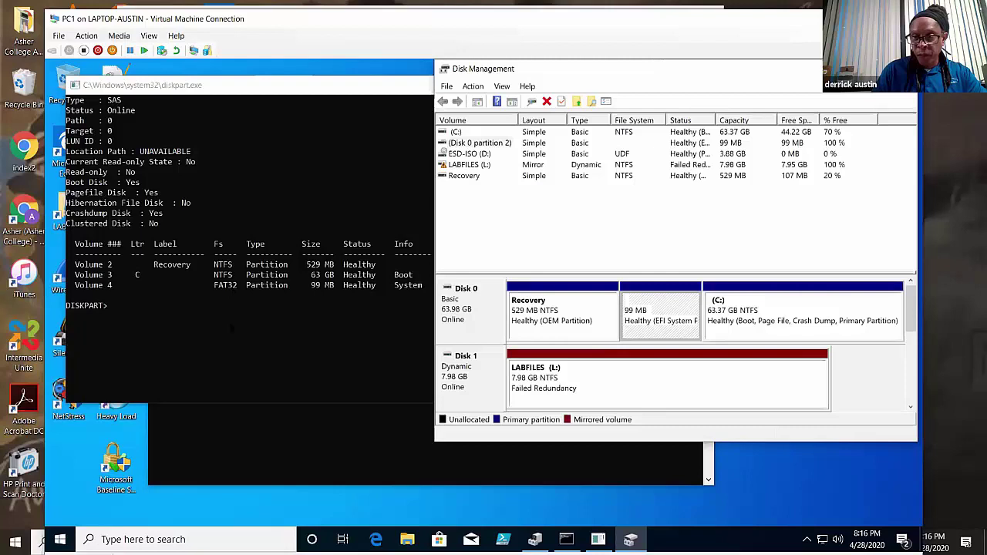
- Run list partition in the DiskPart console to show disk 0's partitions
click(241, 325)
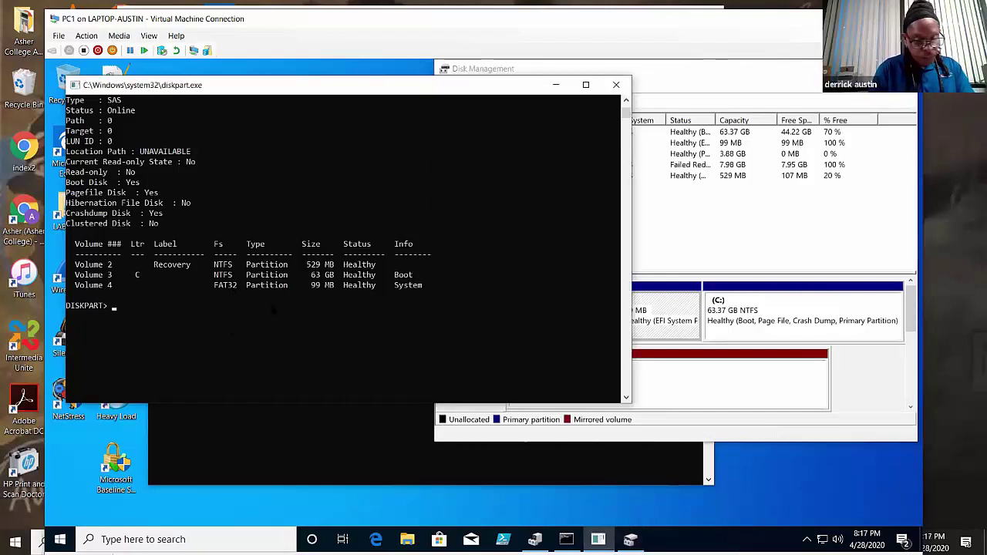
text(list partition)
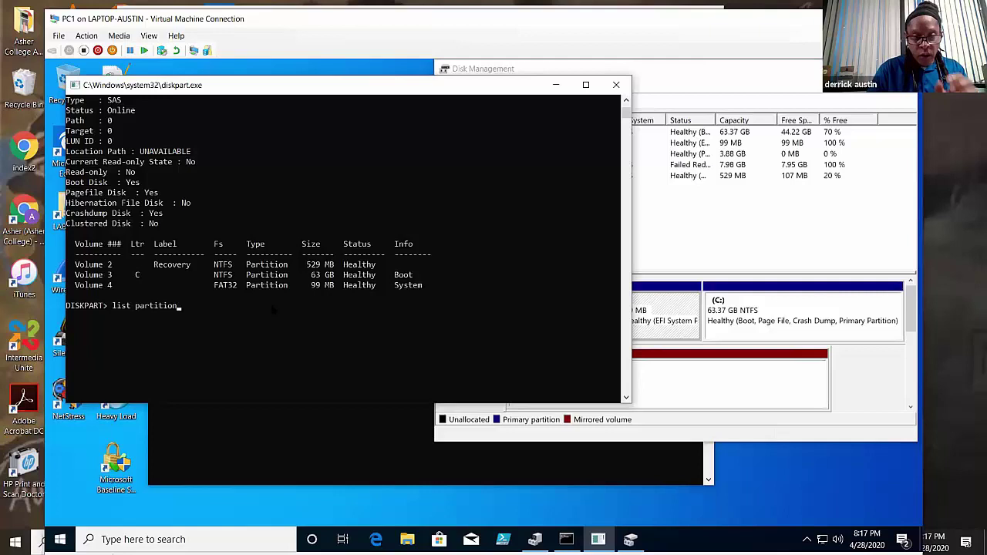
key(Return)
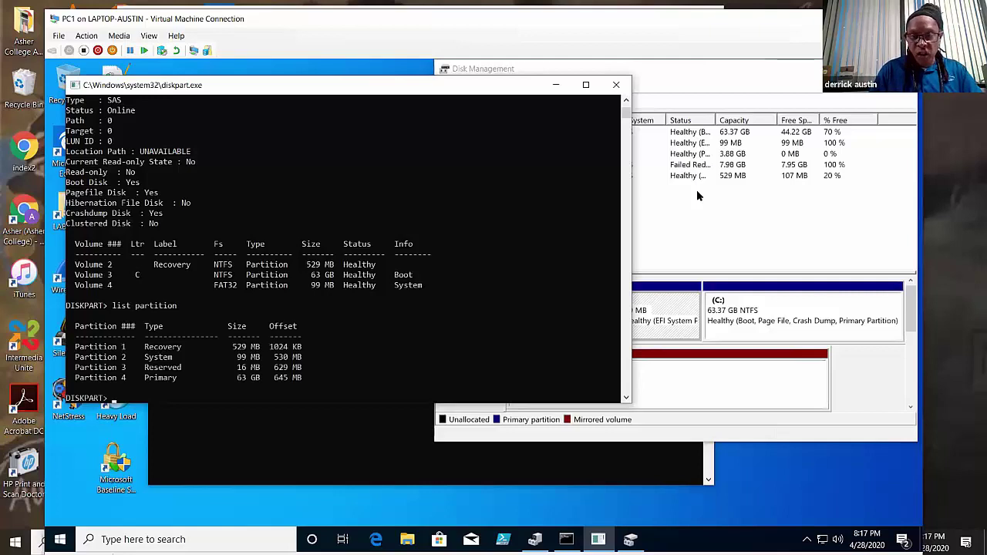
- Compare the listed partitions against Disk 0's Recovery, 99 MB EFI and C: blocks in Disk Management
click(697, 191)
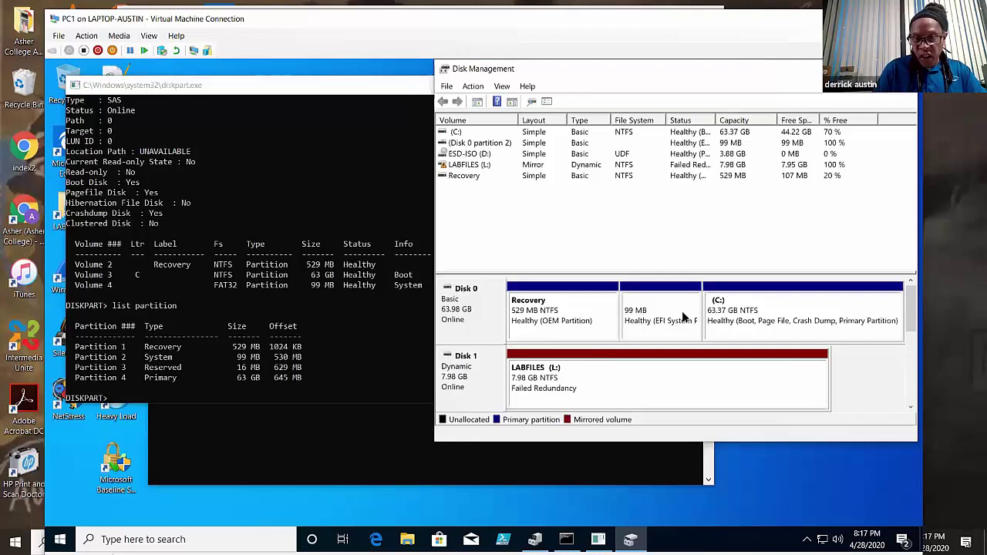
click(560, 319)
click(645, 331)
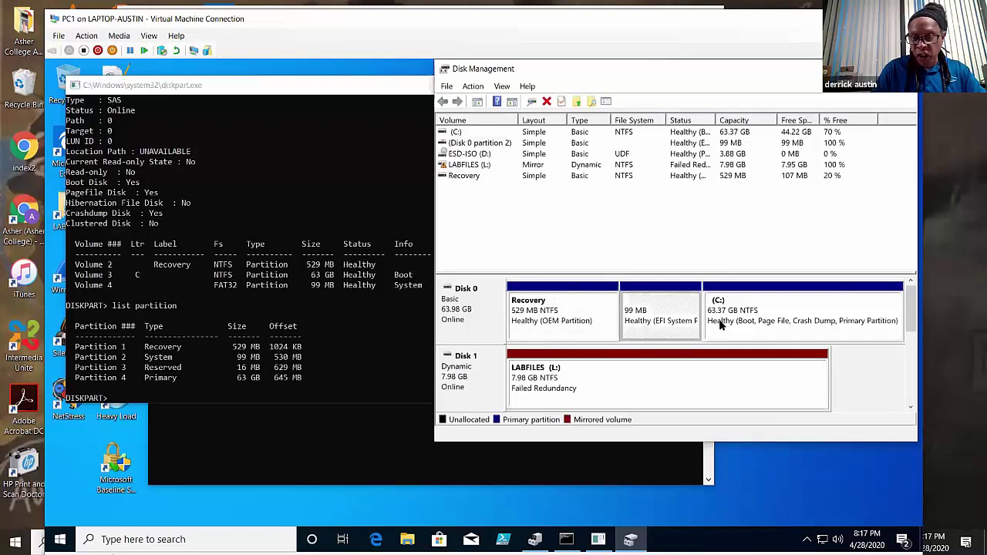
click(720, 327)
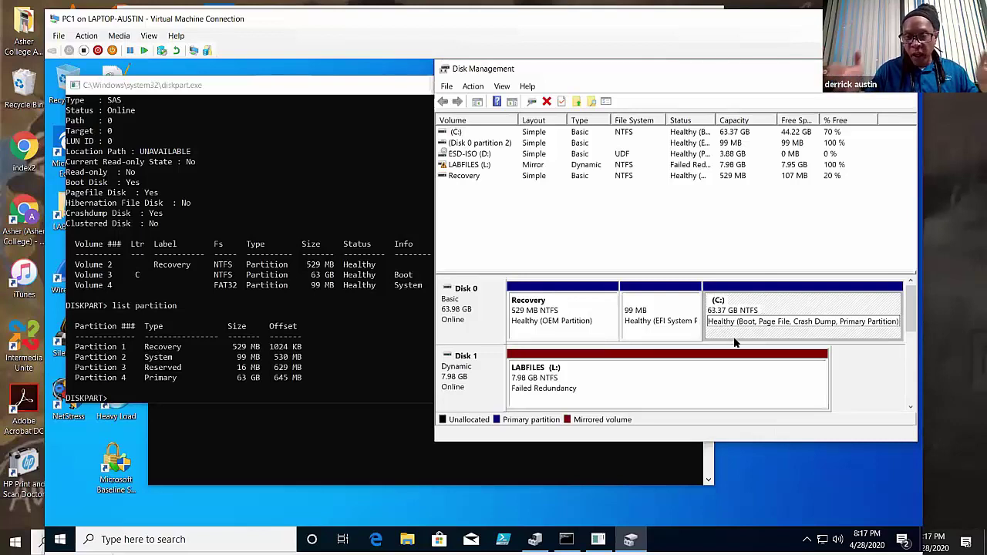
click(685, 364)
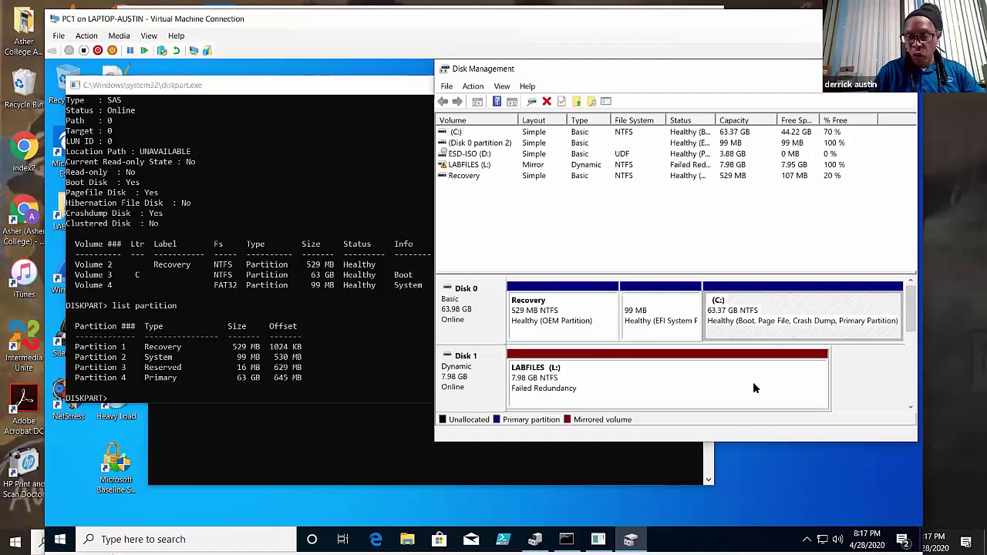
click(554, 317)
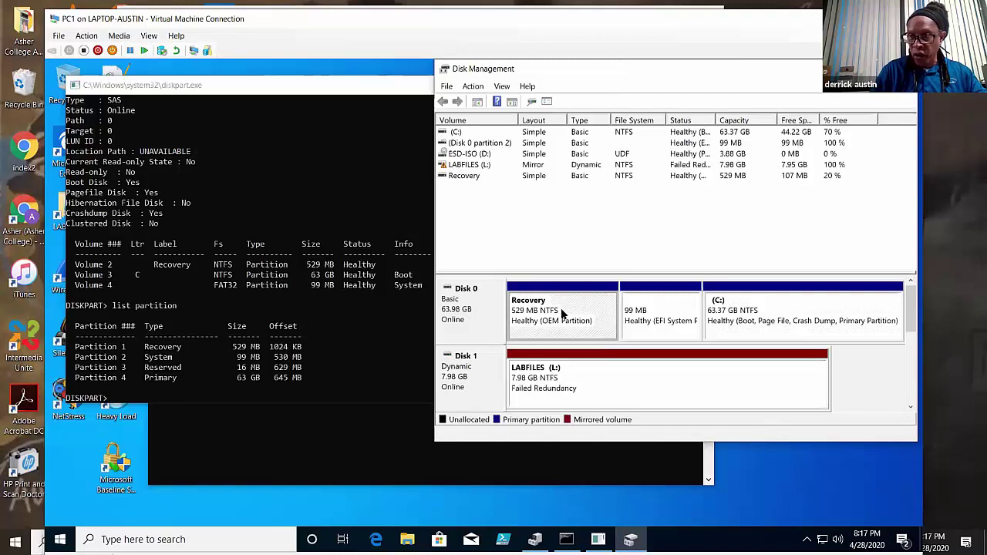
click(645, 315)
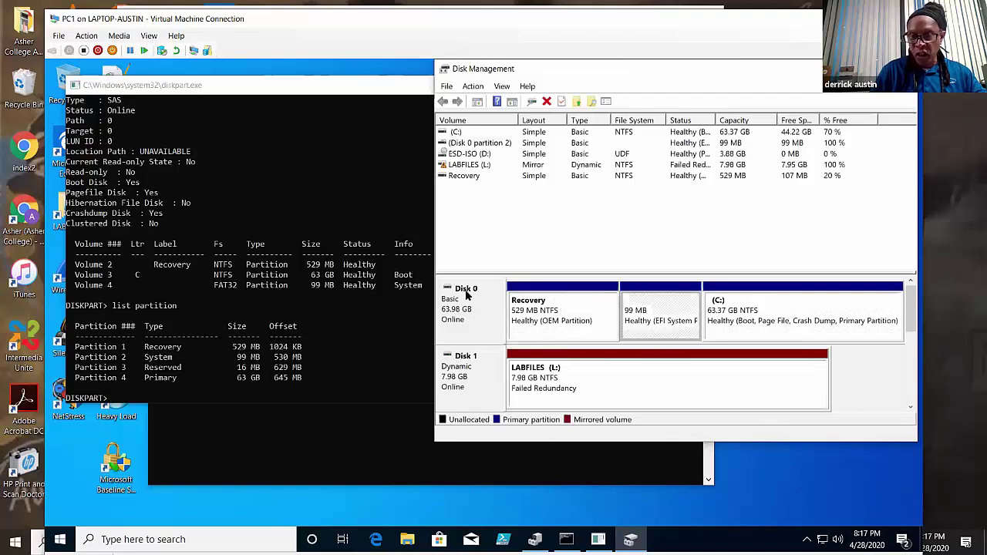
click(546, 311)
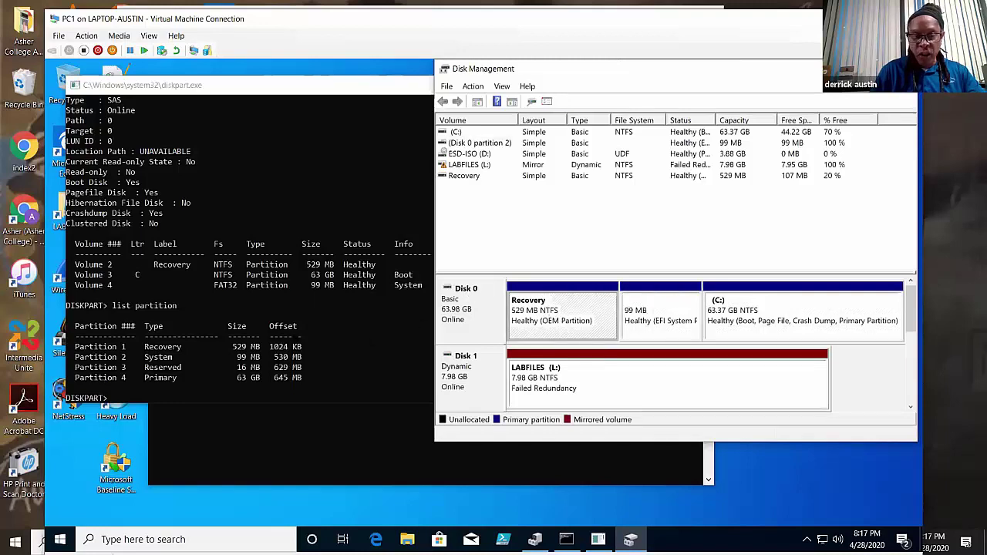
scroll(328, 358, down, 1)
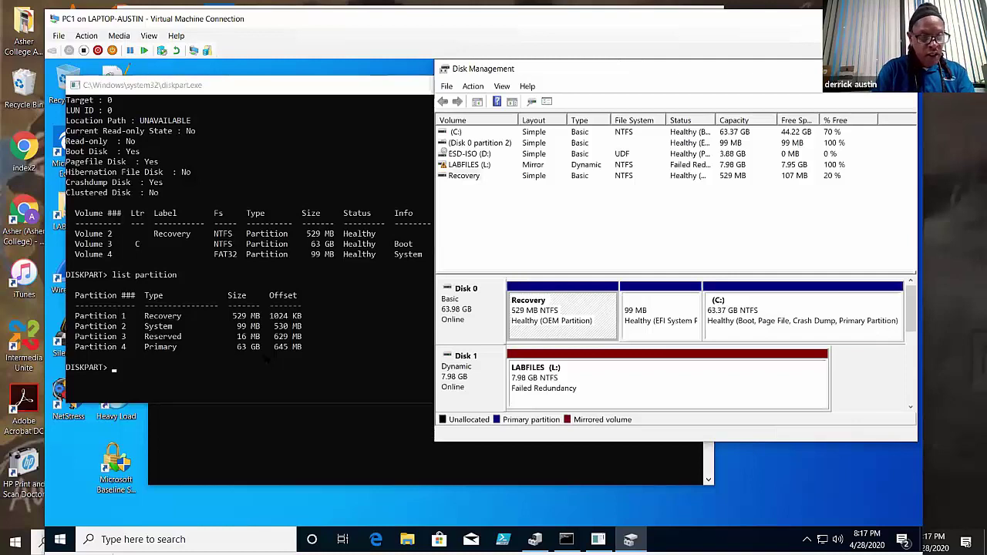
- Run list volume, showing LABFILES (L:) as an 8174 MB mirror with status Failed Rd
key(alt+Tab)
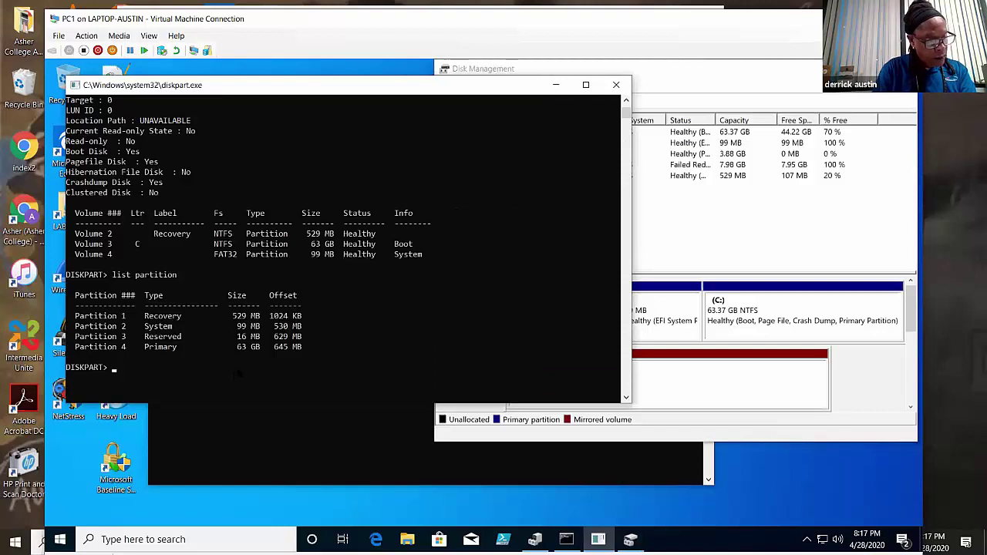
text(list volume)
key(Return)
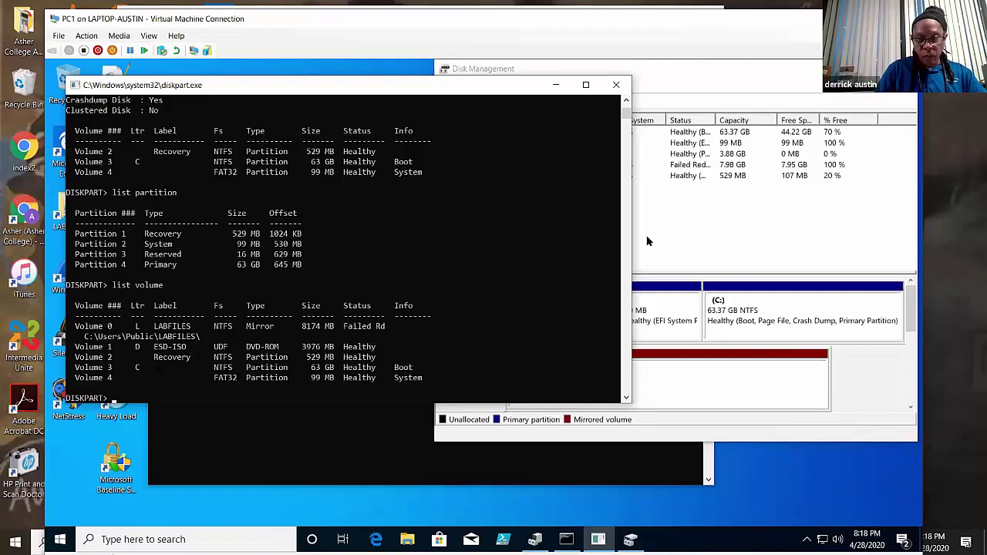
click(634, 271)
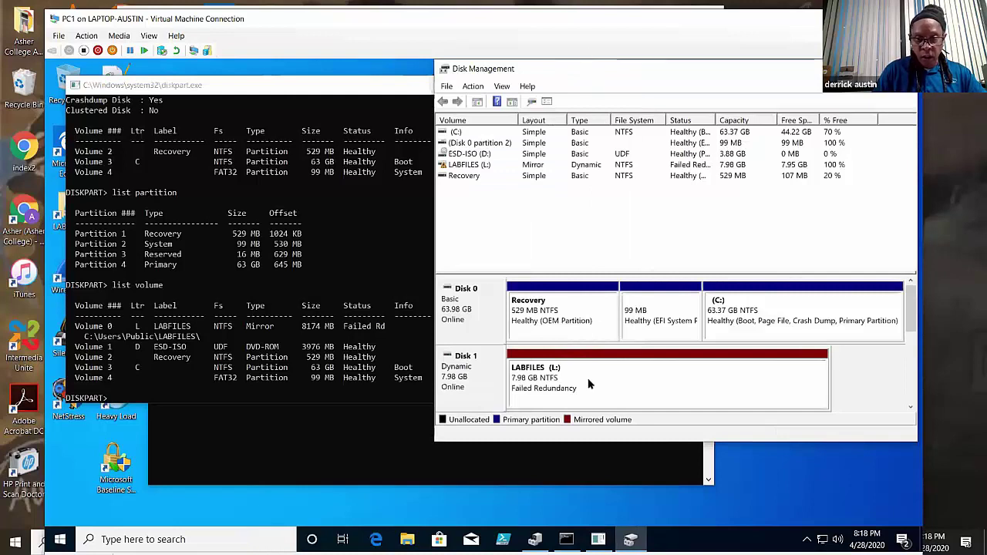
- Shift the Disk Management window around to uncover the DiskPart console output
drag(575, 80, 344, 88)
drag(681, 320, 623, 371)
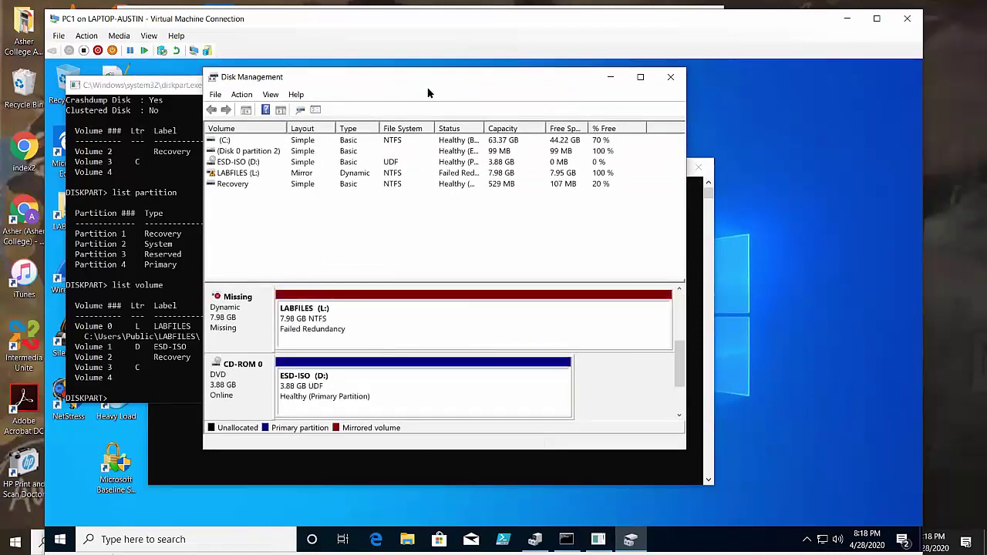
drag(494, 89, 559, 87)
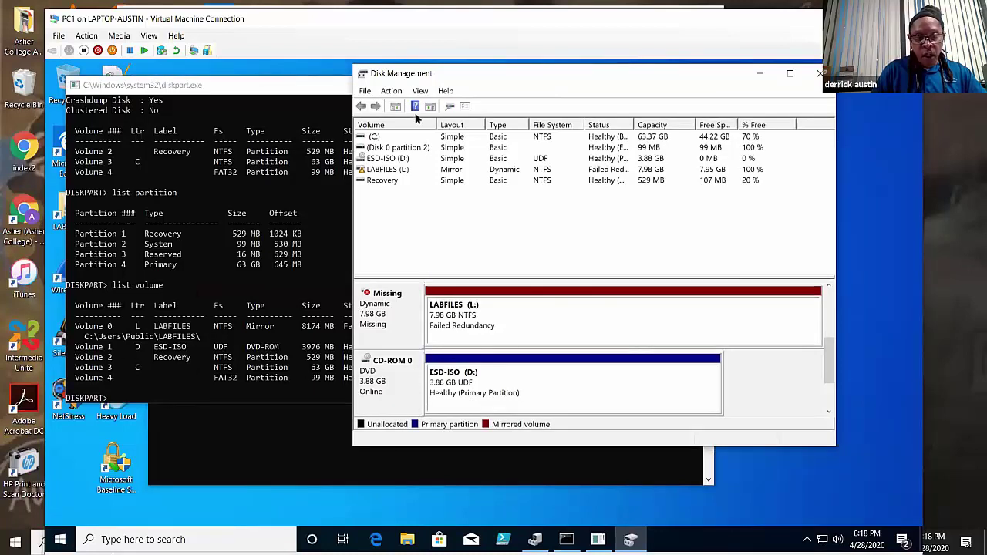
drag(448, 79, 409, 74)
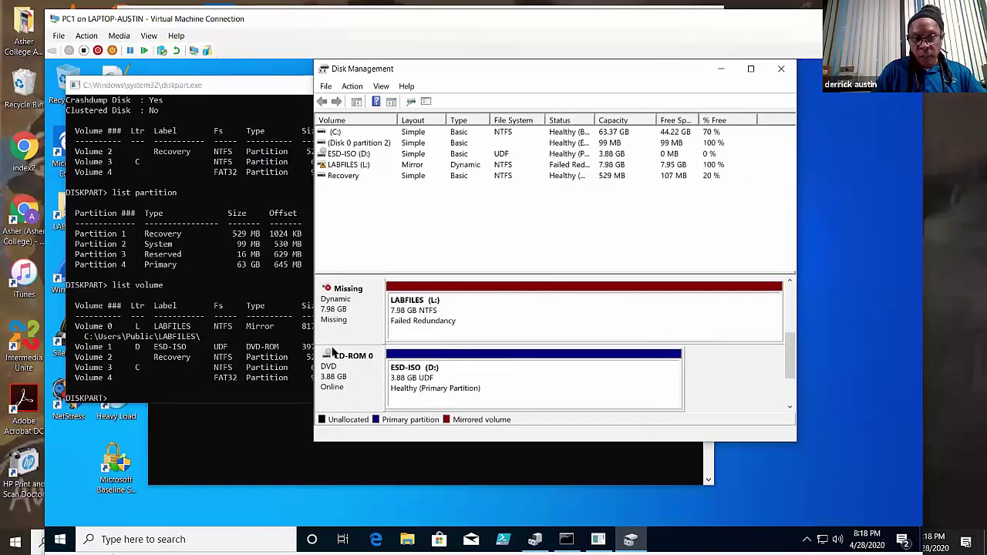
- Select the Missing disk and Disk 1 in the disk map, then return to DiskPart
click(349, 320)
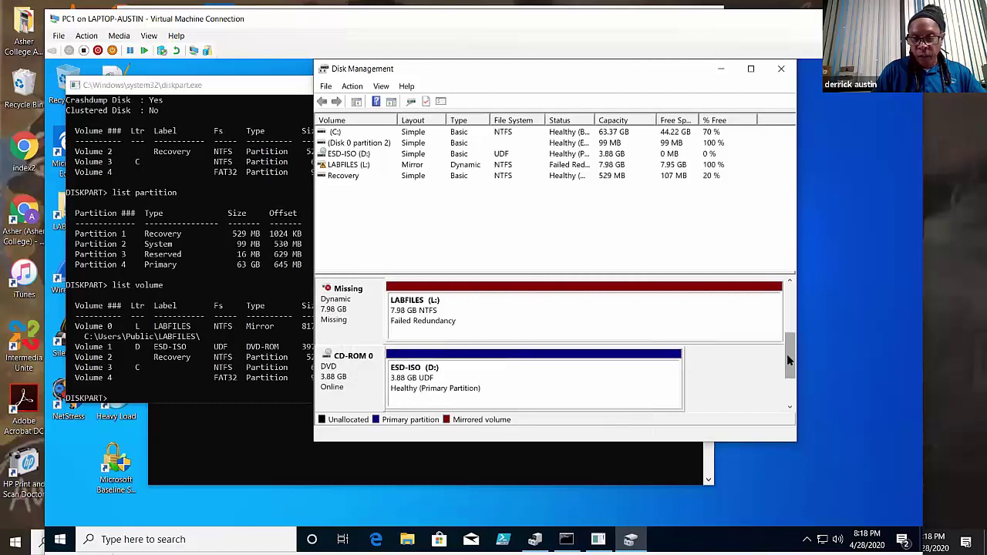
scroll(788, 359, up, 1)
click(369, 318)
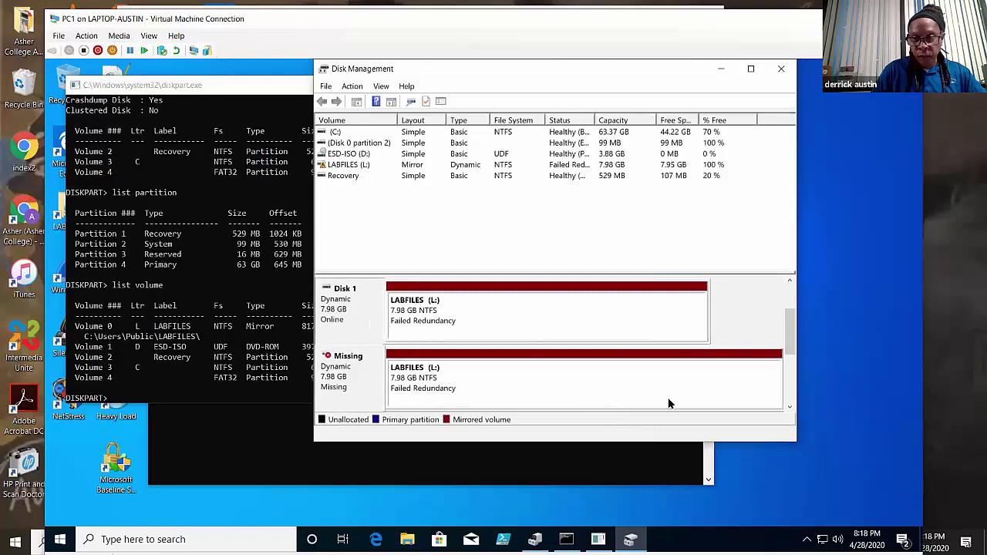
scroll(670, 403, up, 1)
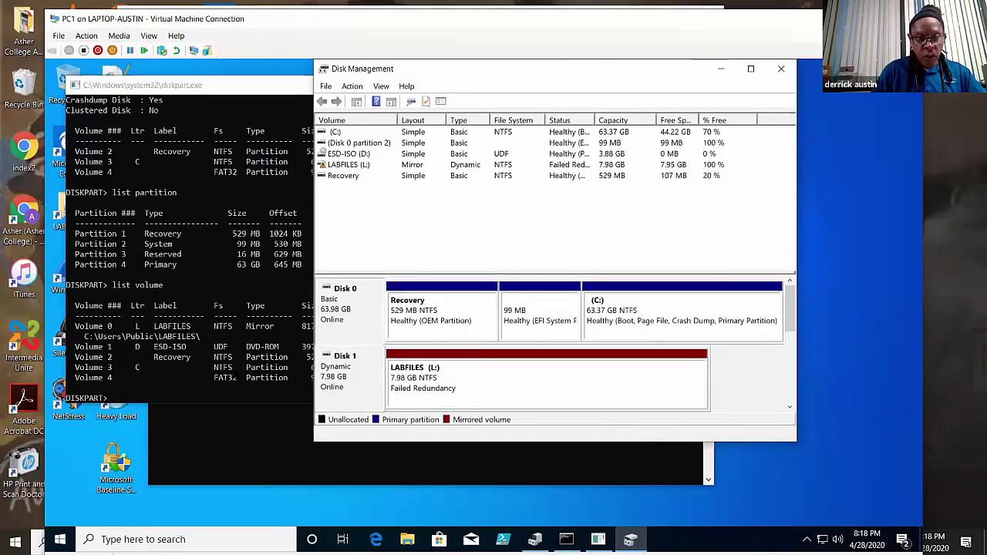
click(261, 367)
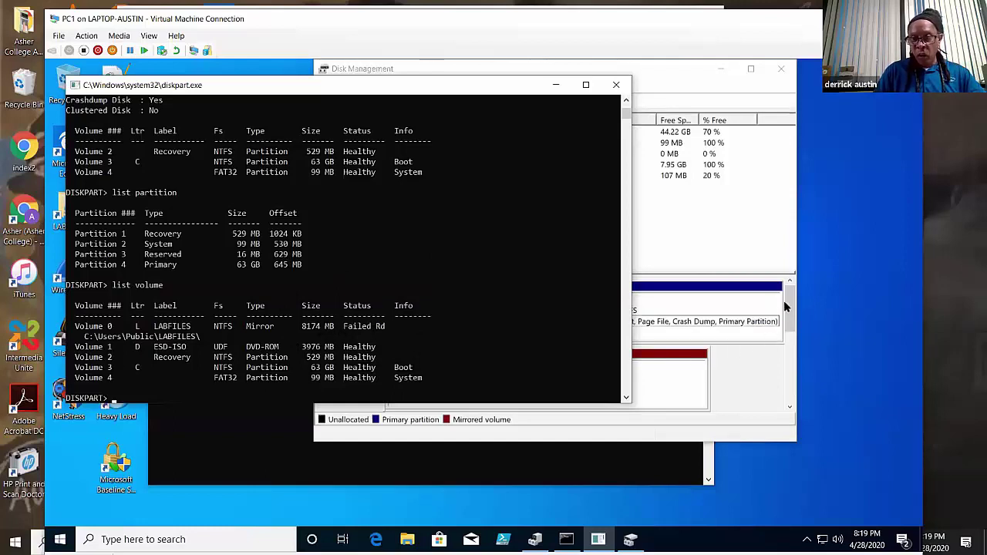
- Move the DiskPart console aside and select Disk 1 in Disk Management's disk map
drag(521, 87, 428, 82)
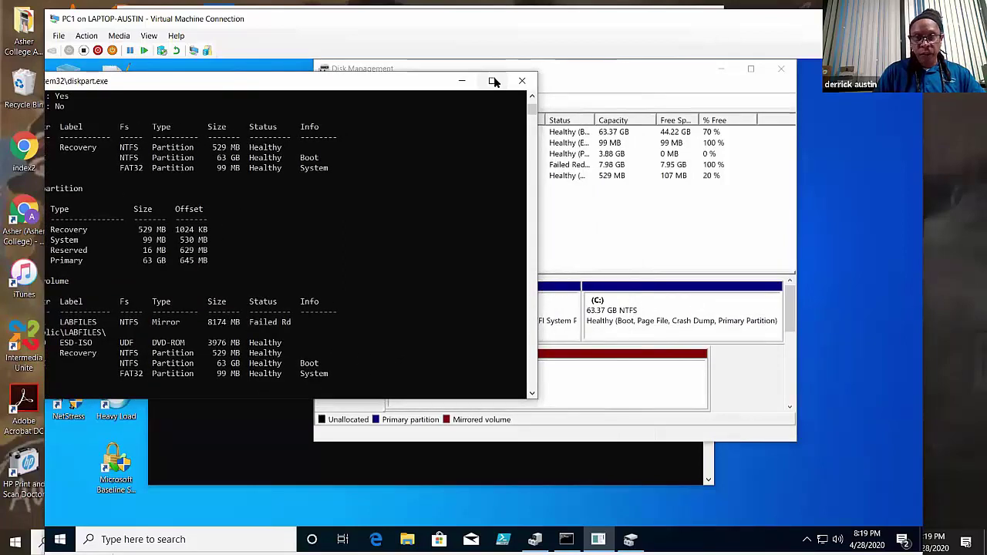
click(728, 161)
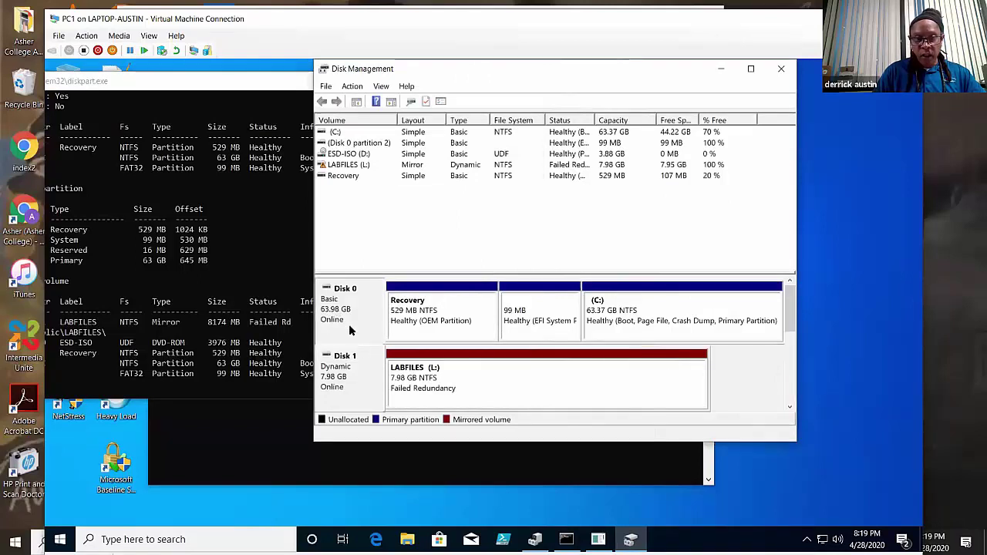
click(358, 378)
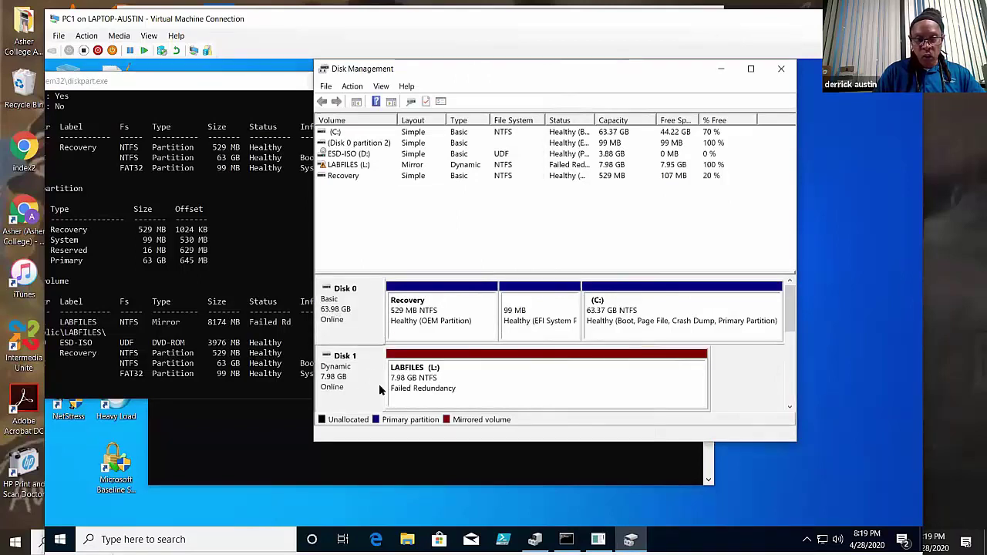
scroll(793, 341, down, 2)
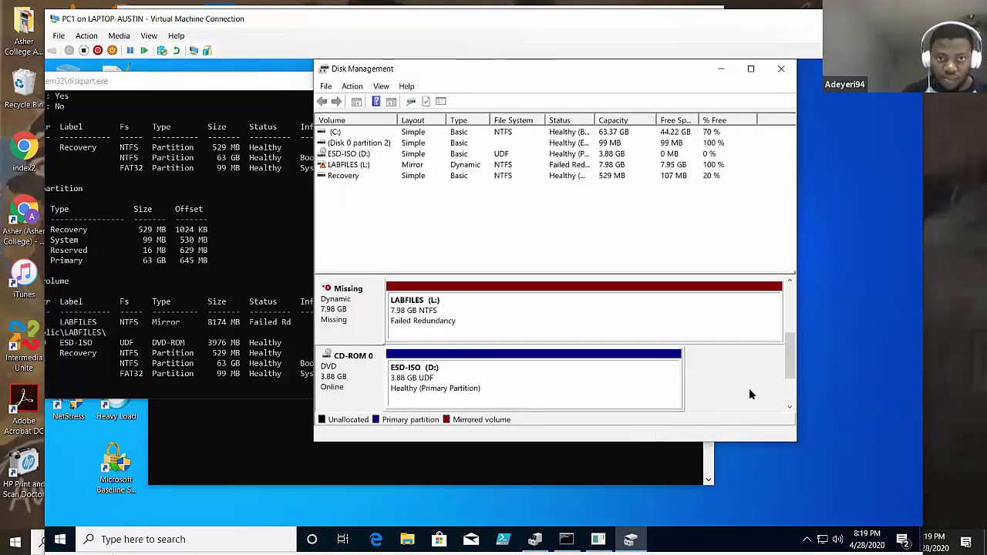
scroll(790, 374, up, 2)
scroll(791, 376, down, 3)
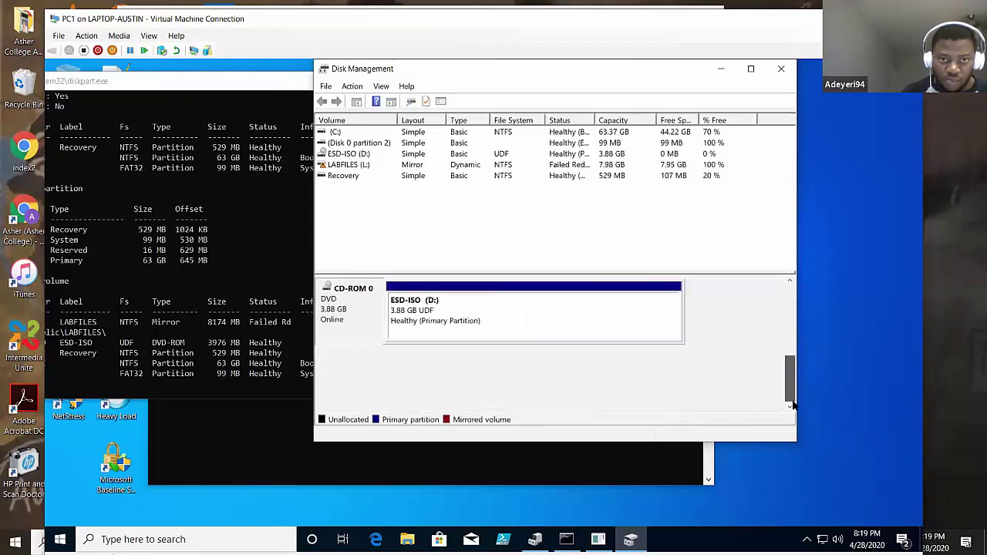
scroll(792, 376, up, 3)
scroll(793, 375, down, 3)
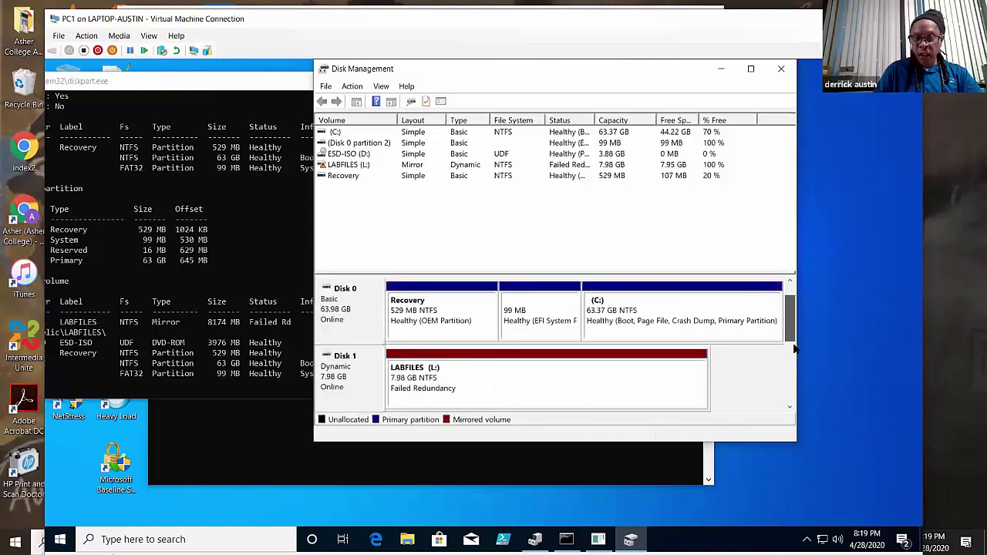
scroll(793, 376, up, 3)
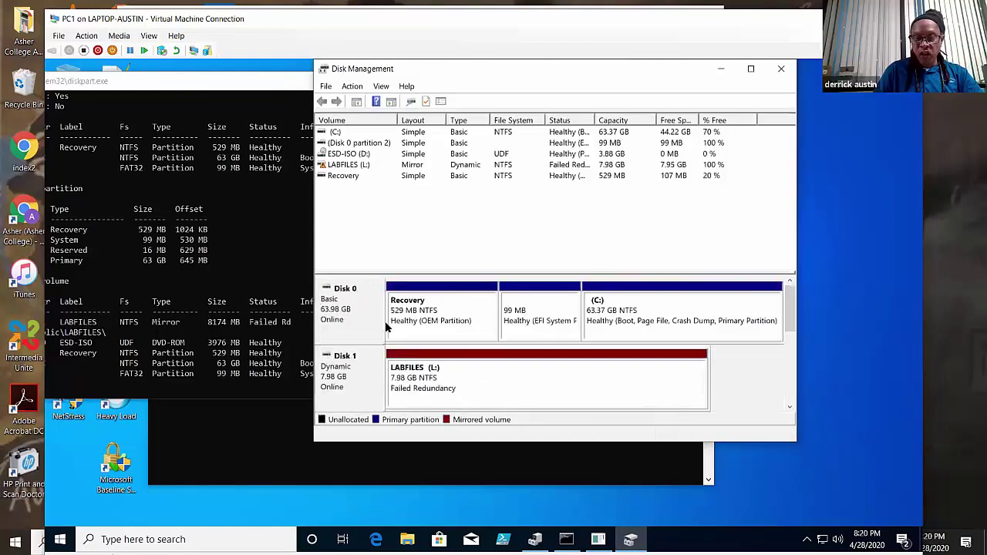
- Select Disk 0's C: partition and scroll through the disk map to review both disks
click(759, 319)
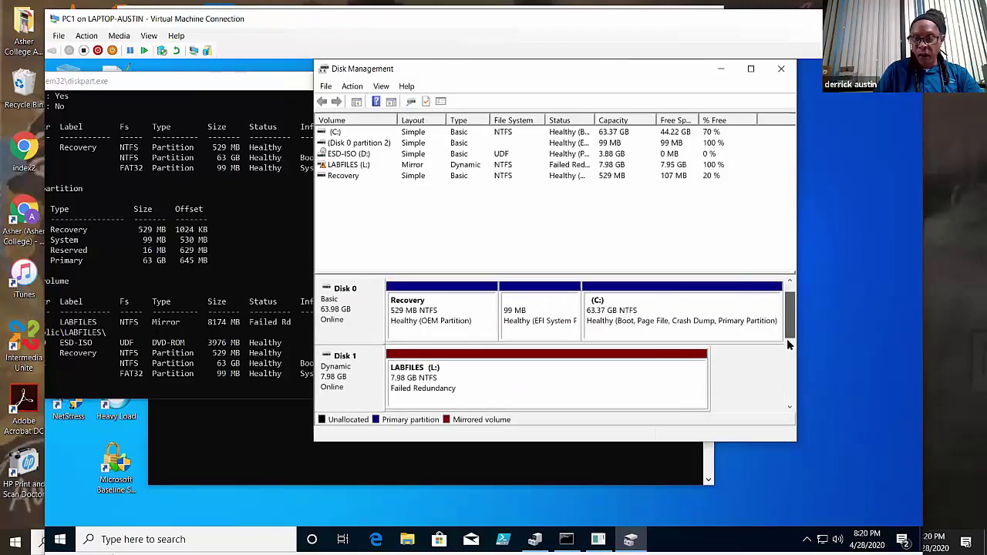
scroll(790, 355, down, 3)
scroll(790, 356, up, 2)
drag(791, 355, 791, 328)
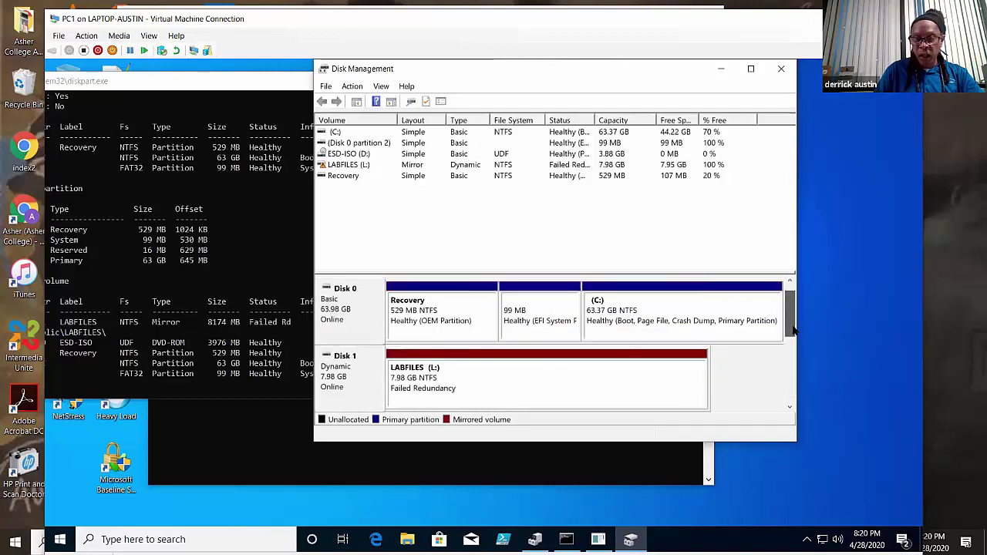
click(599, 374)
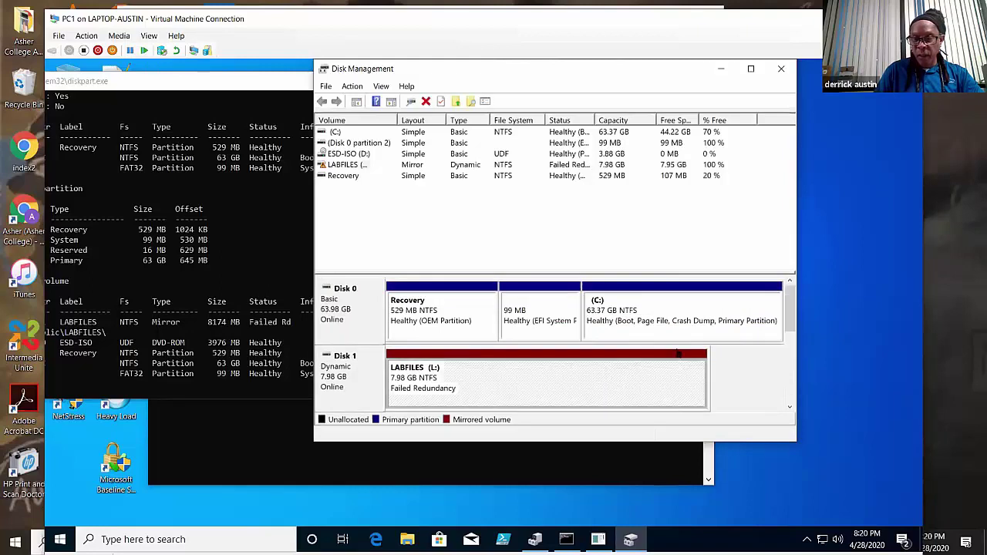
click(790, 343)
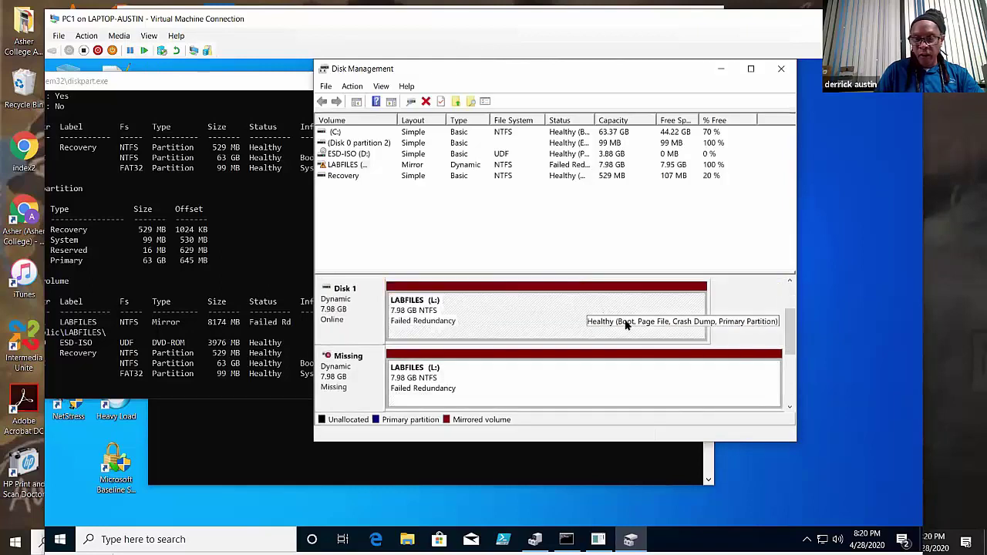
click(626, 386)
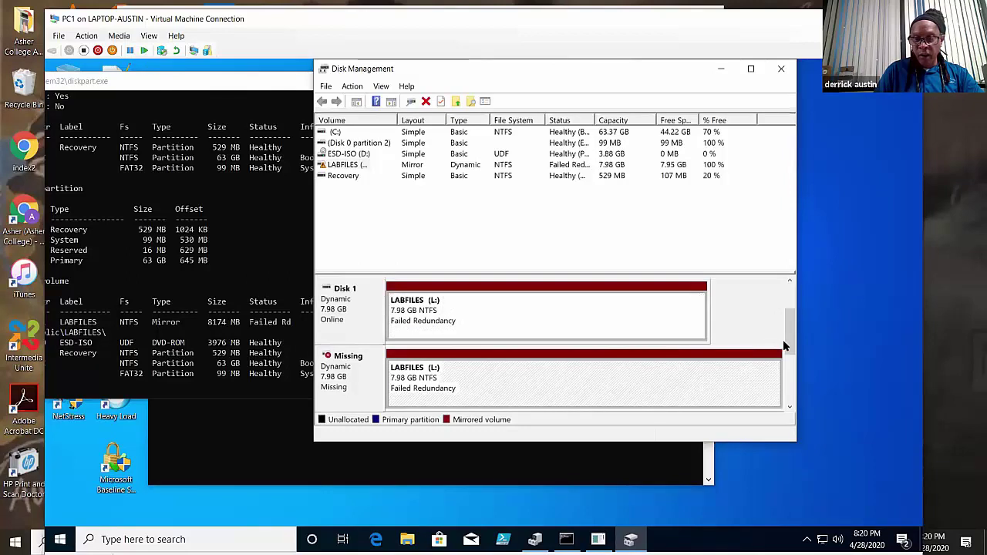
click(788, 371)
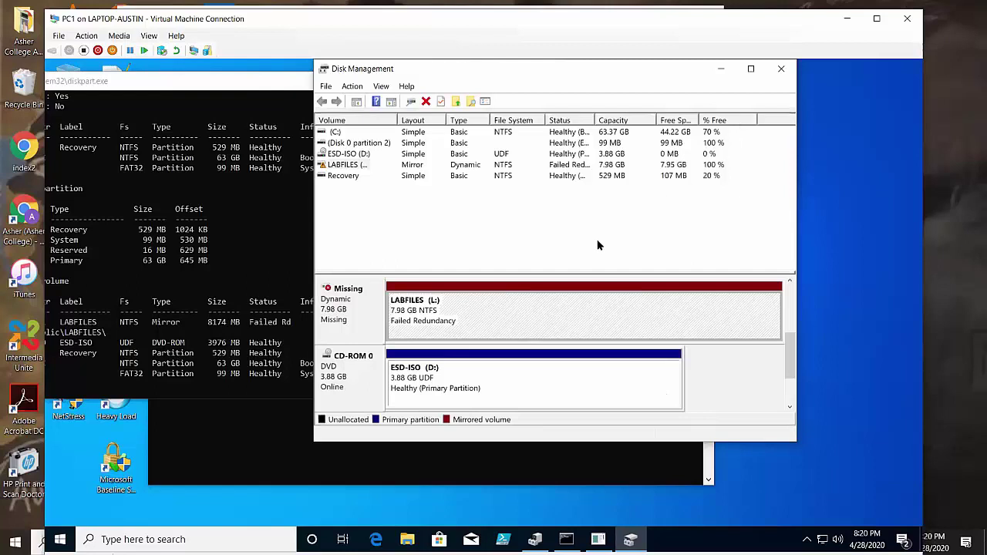
drag(605, 272, 616, 226)
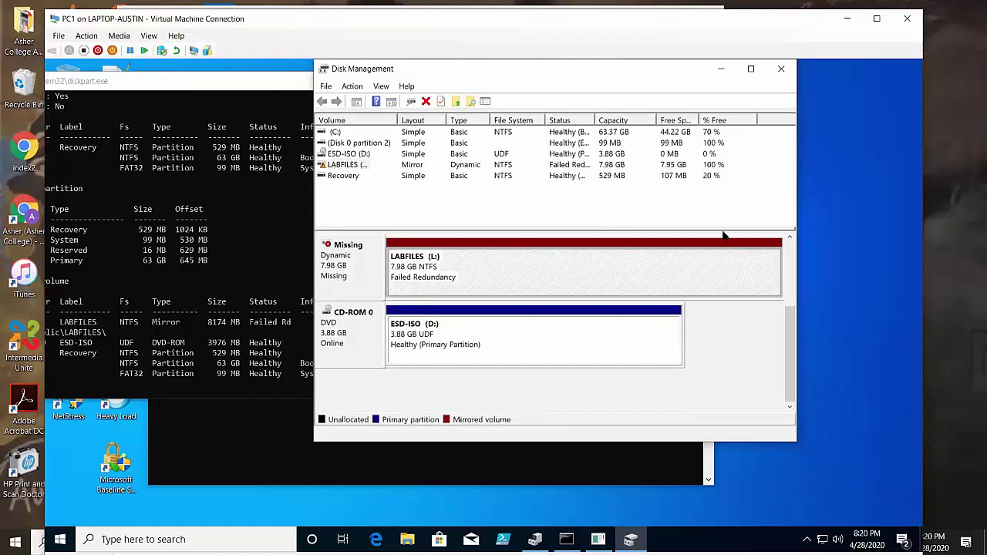
drag(721, 226, 721, 204)
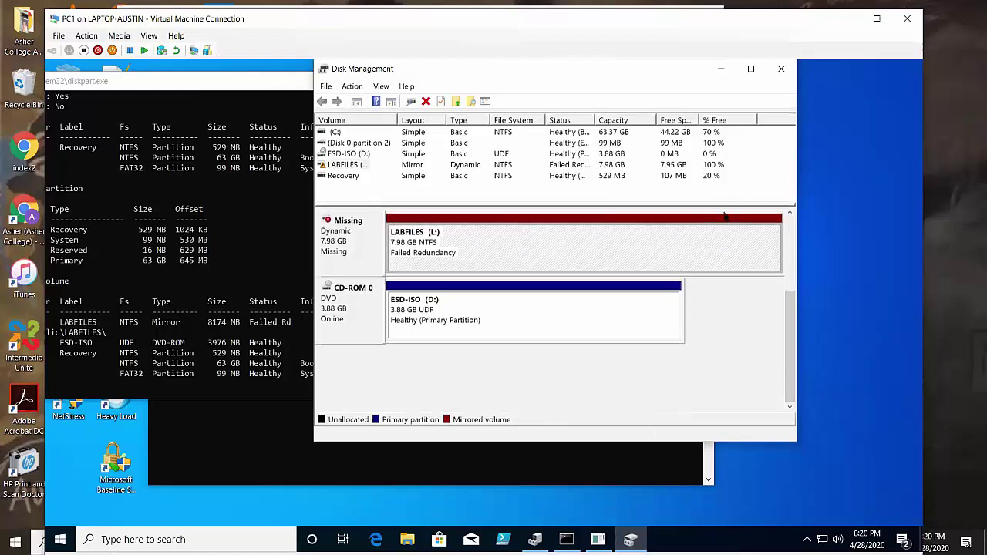
drag(787, 337, 797, 263)
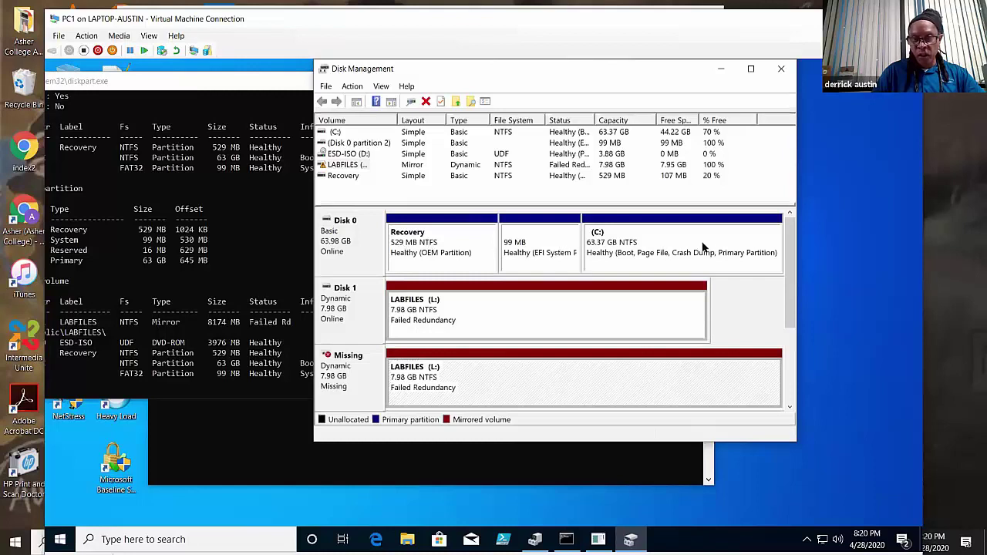
click(441, 248)
click(555, 247)
click(648, 251)
click(596, 310)
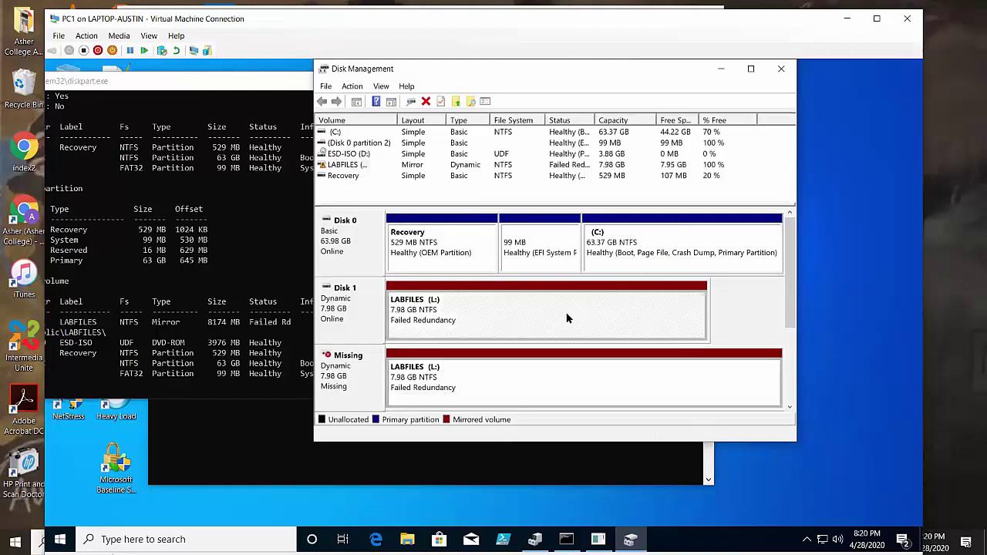
click(453, 247)
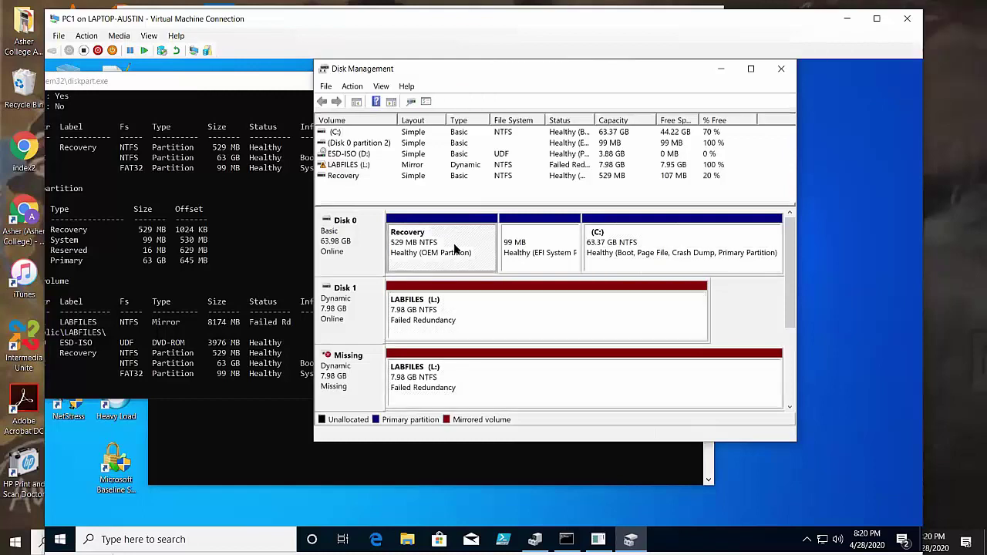
click(594, 245)
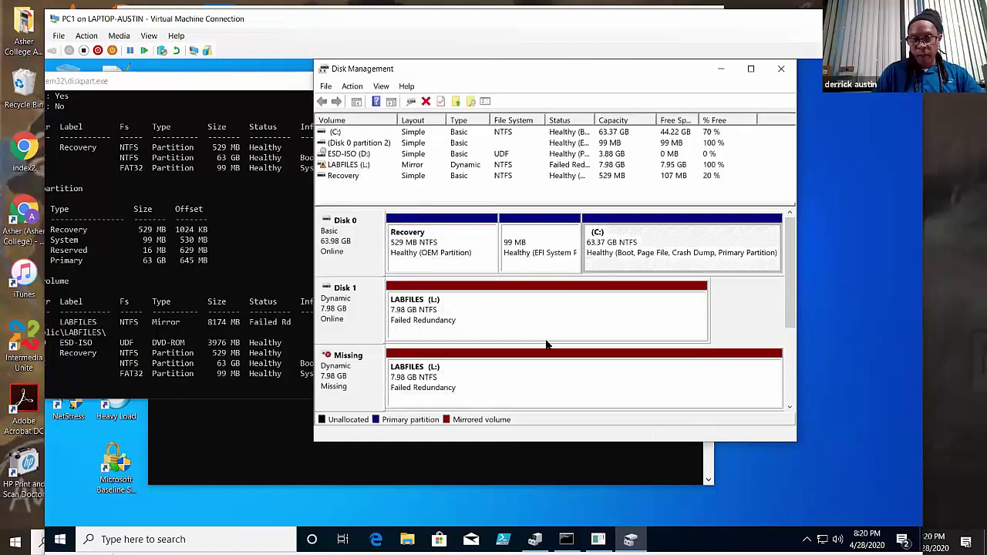
click(533, 318)
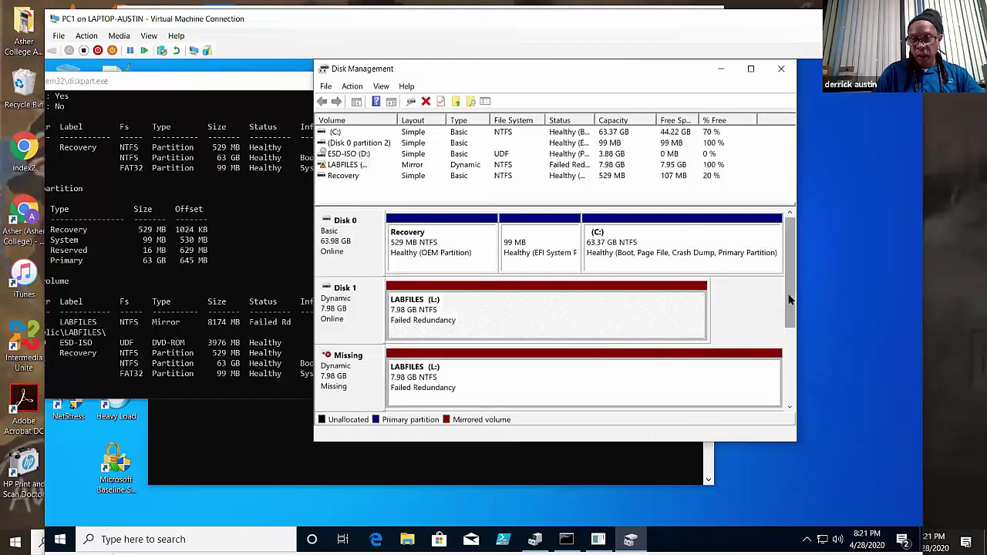
drag(789, 299, 789, 338)
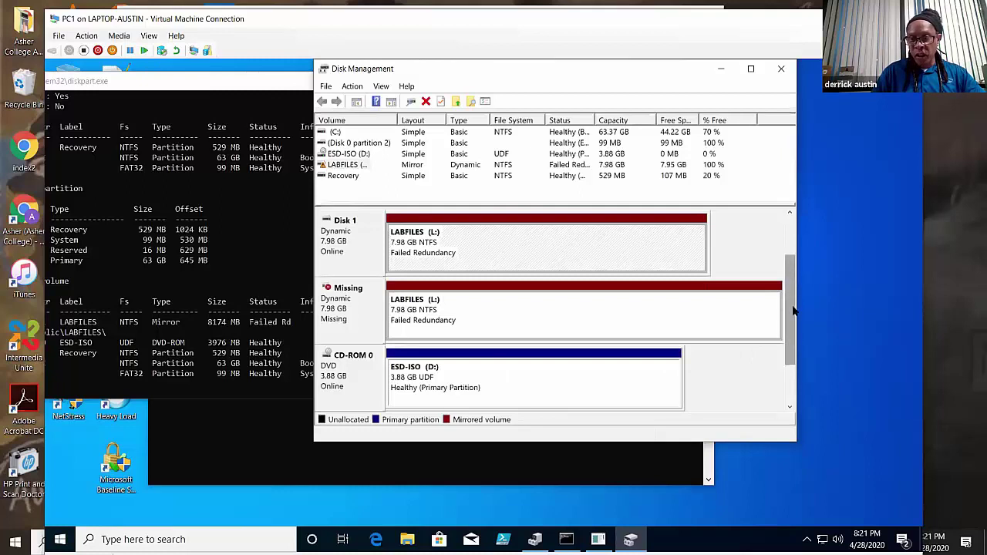
drag(789, 339, 500, 213)
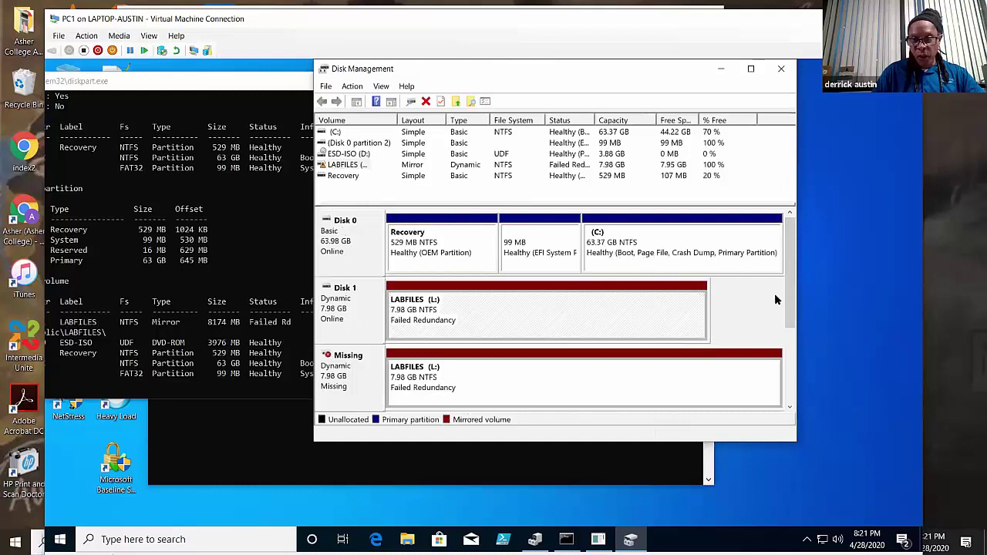
scroll(789, 342, down, 3)
scroll(794, 373, up, 3)
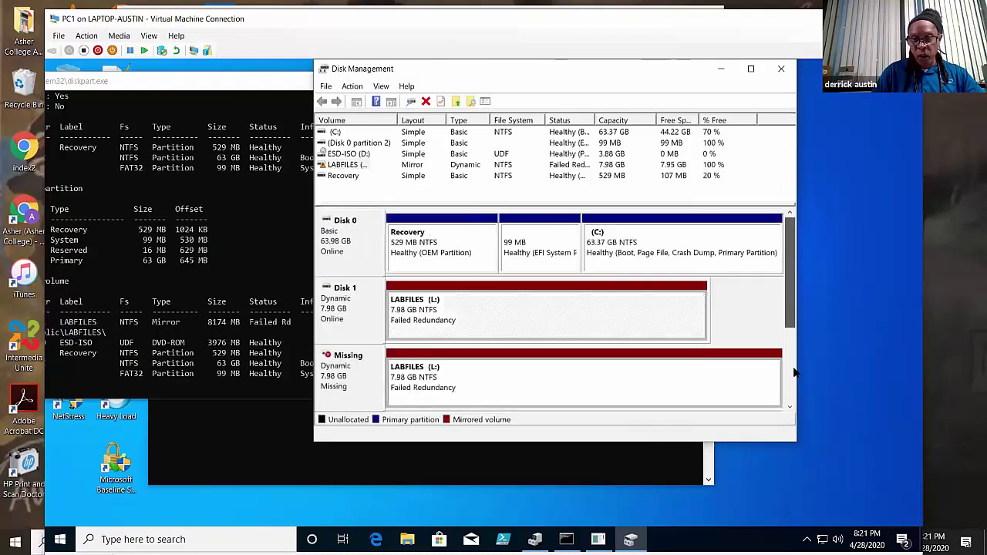
scroll(794, 373, down, 2)
scroll(771, 347, up, 2)
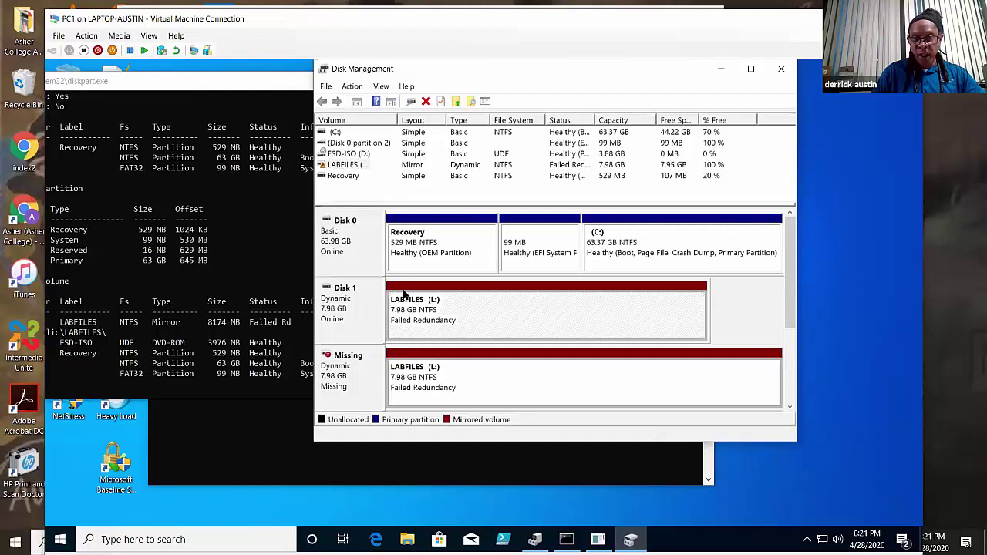
click(421, 254)
click(543, 251)
click(639, 249)
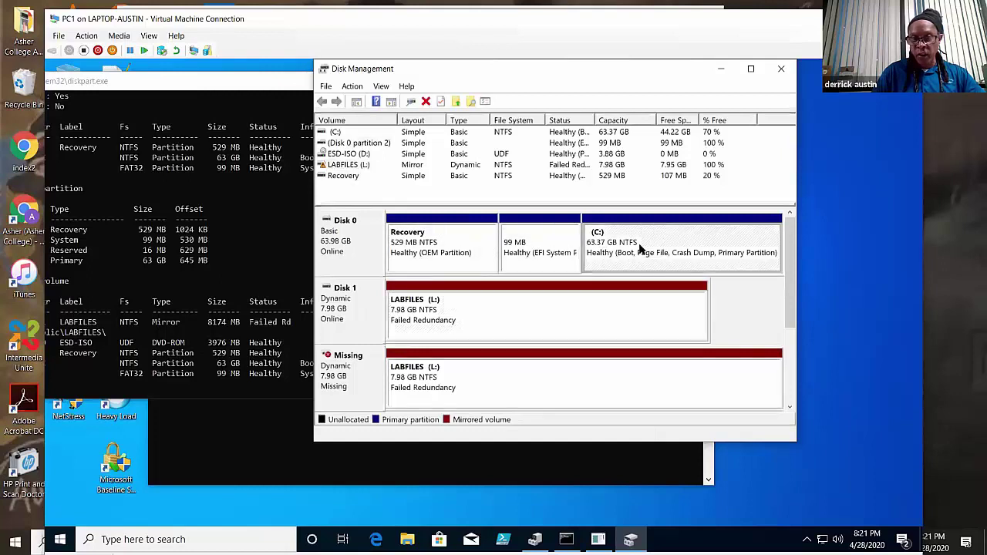
click(505, 332)
click(505, 375)
click(517, 309)
click(486, 258)
- Select the 99 MB EFI System partition, then bring the DiskPart console fully into view and focus it
click(523, 264)
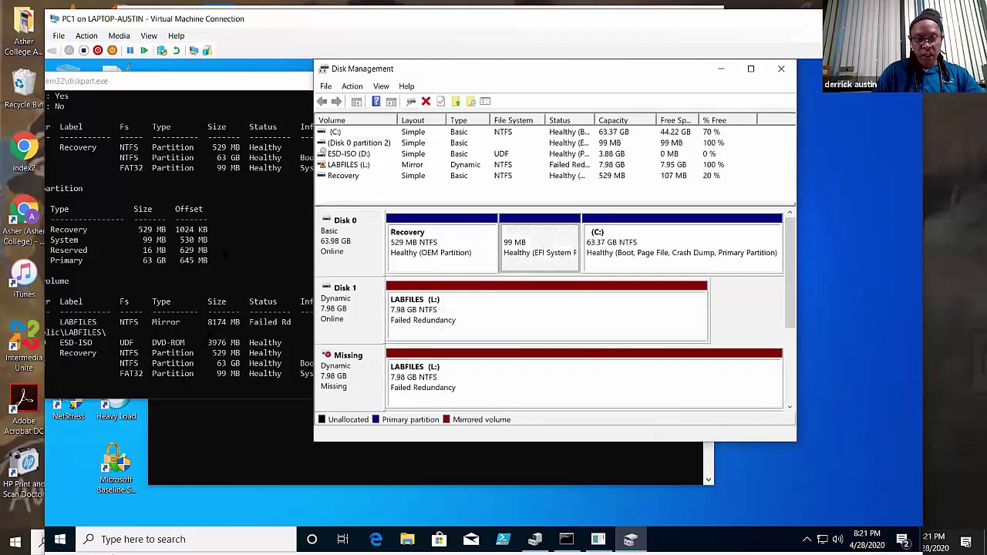
click(225, 255)
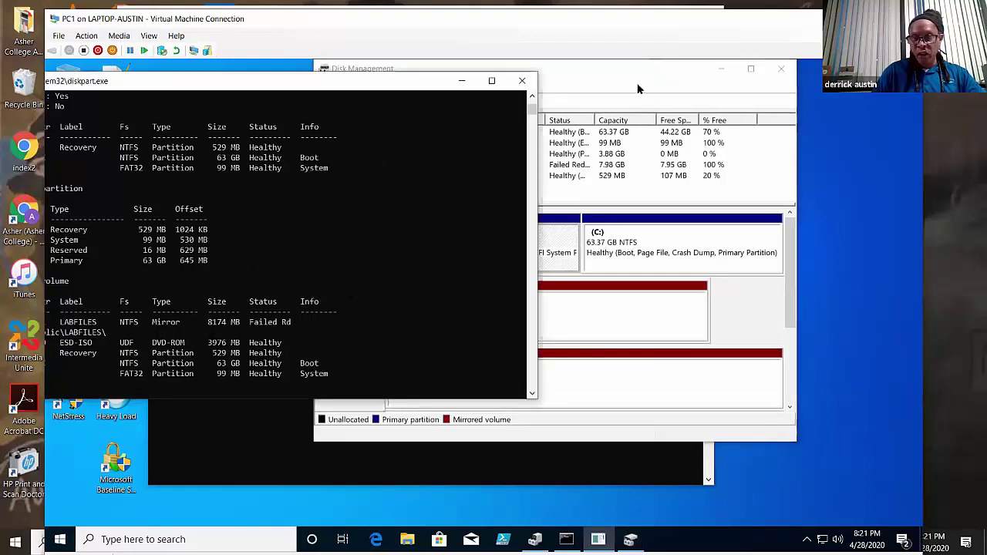
scroll(286, 246, down, 4)
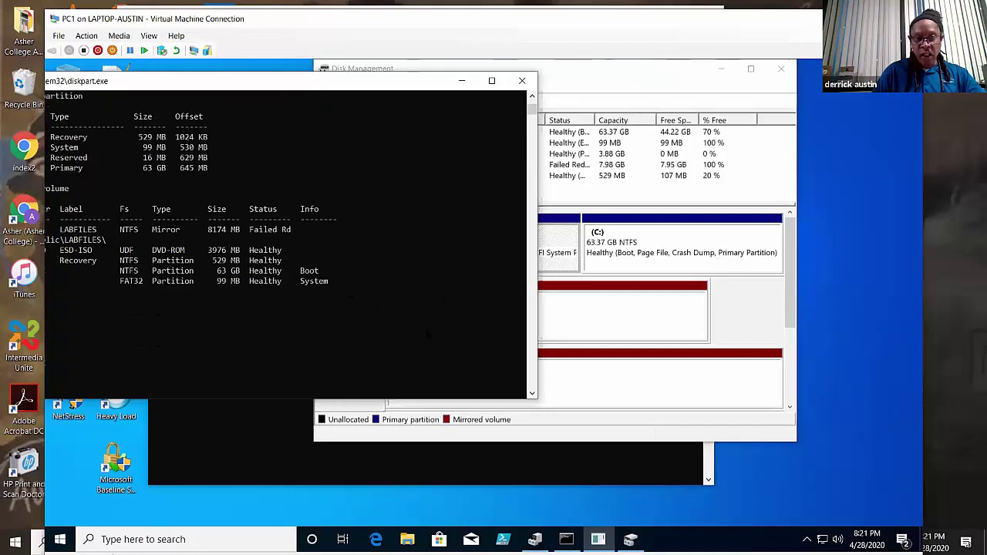
scroll(416, 349, down, 2)
scroll(421, 344, up, 5)
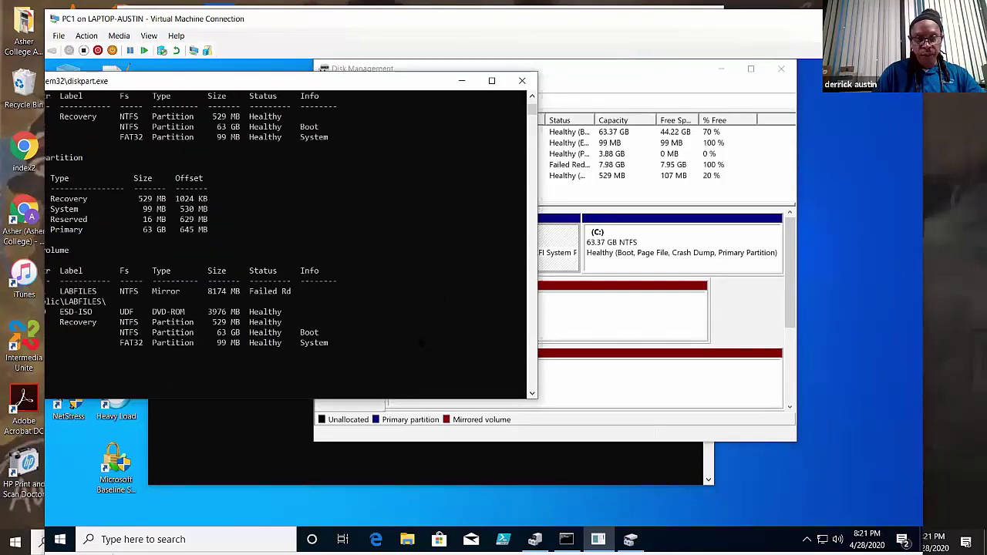
drag(407, 81, 580, 77)
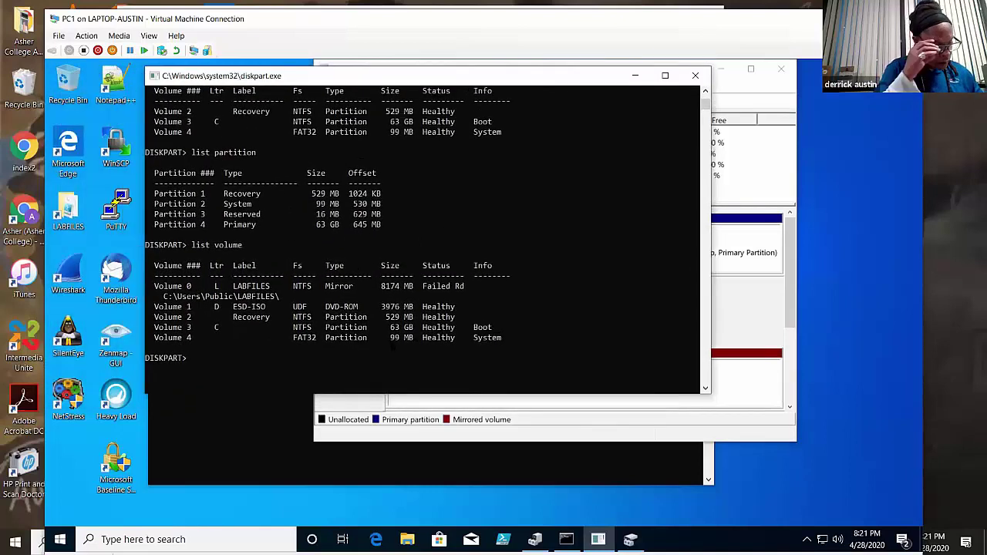
click(245, 358)
click(192, 358)
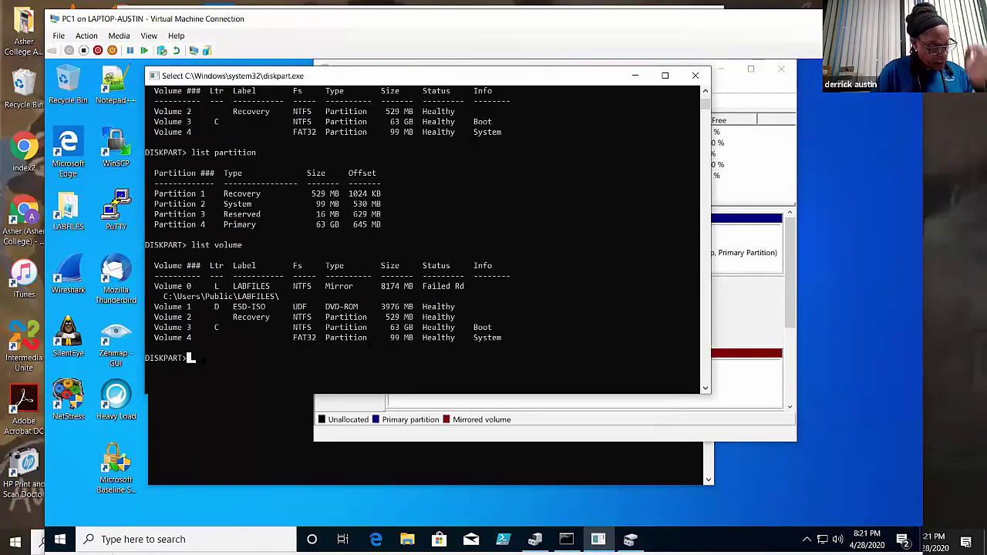
- Run 'select partition 2' in DiskPart, correcting the misspelled command
text(selectio)
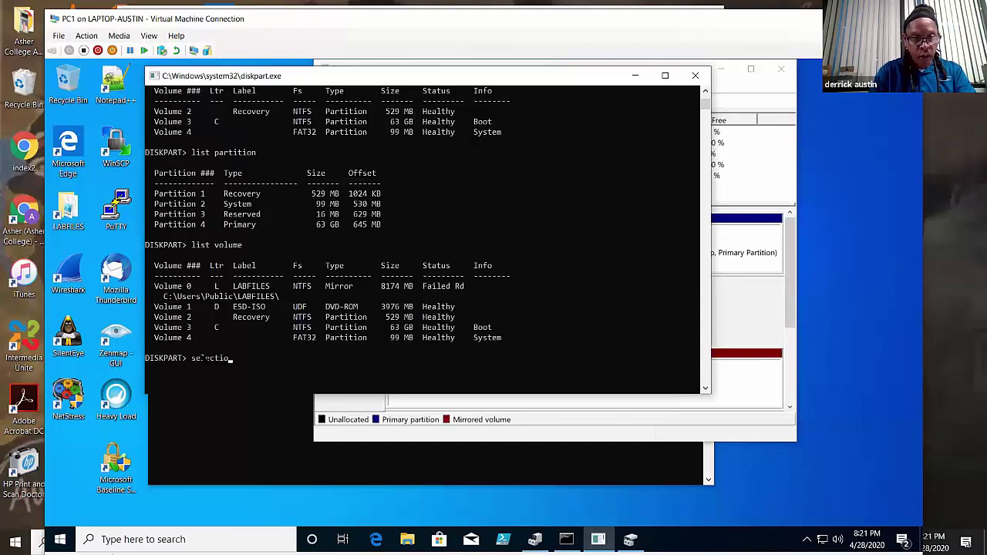
key(BackSpace)
key(BackSpace)
text(partiton)
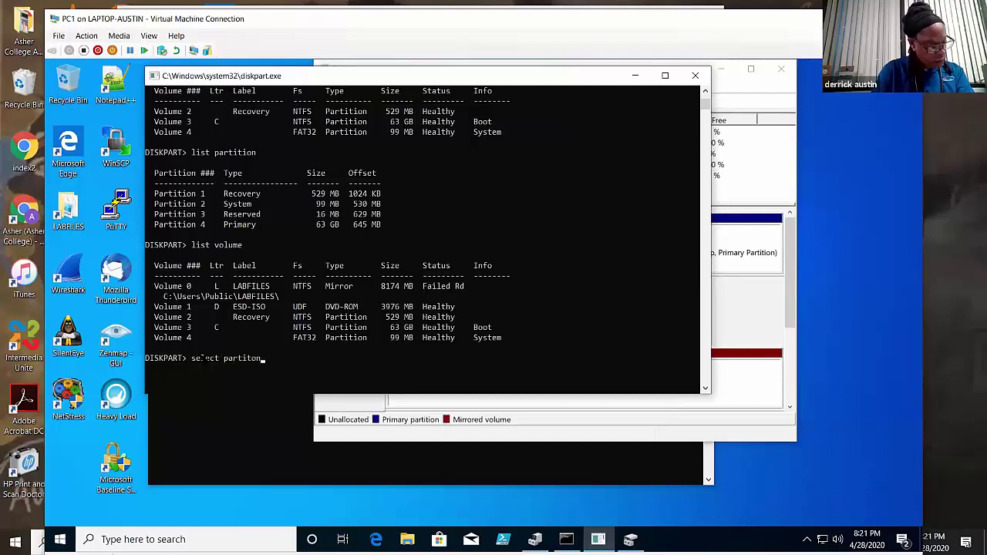
text(2)
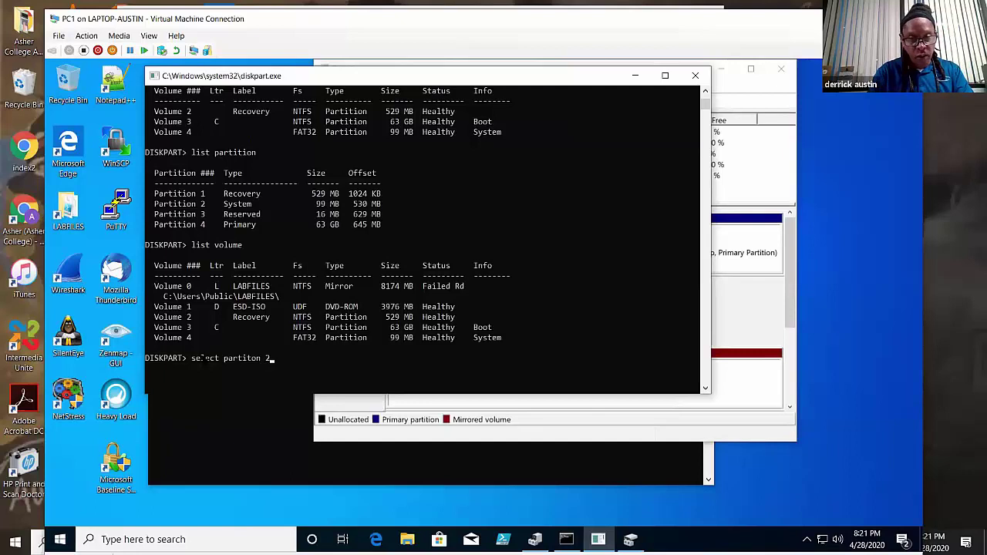
key(Return)
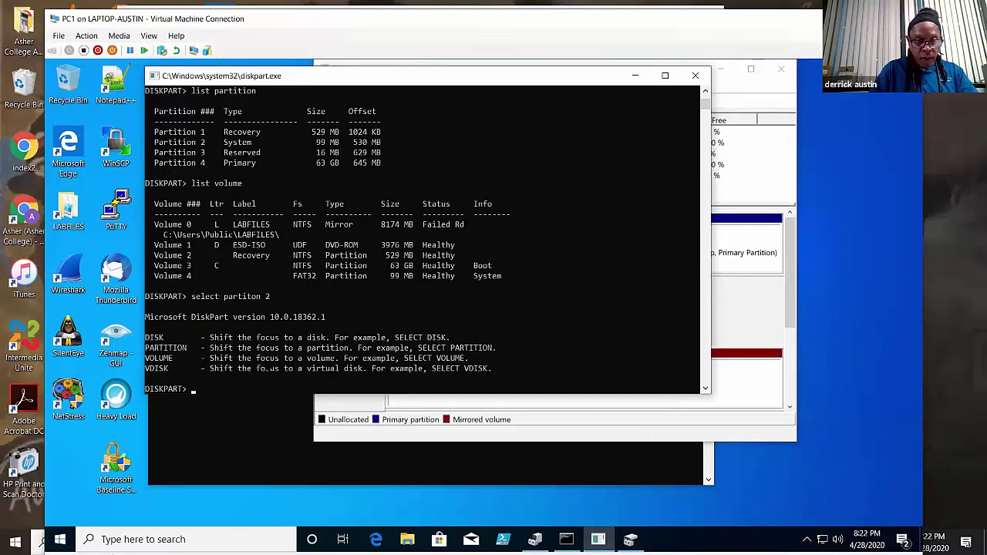
key(Up)
key(BackSpace)
key(BackSpace)
key(BackSpace)
key(BackSpace)
key(BackSpace)
key(BackSpace)
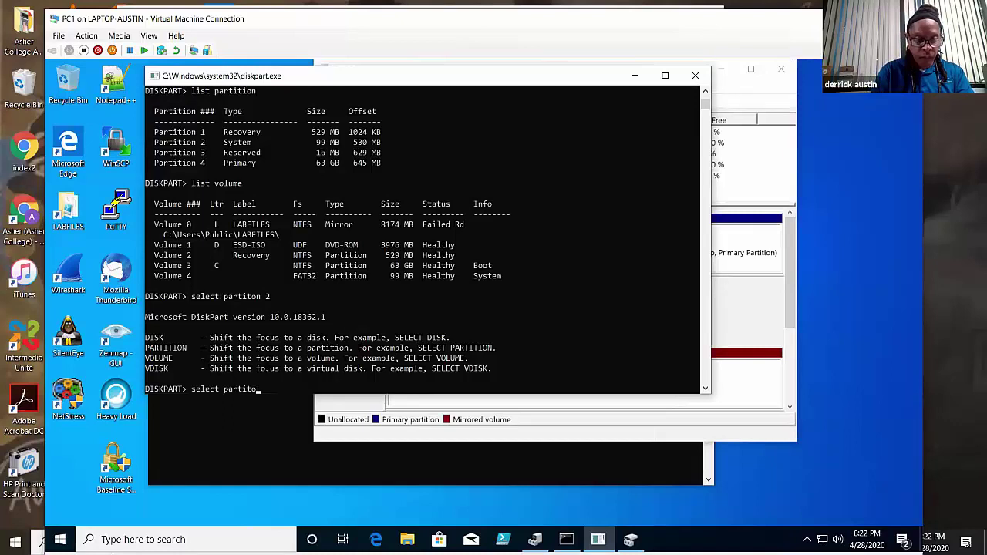
text(ition 2)
key(Return)
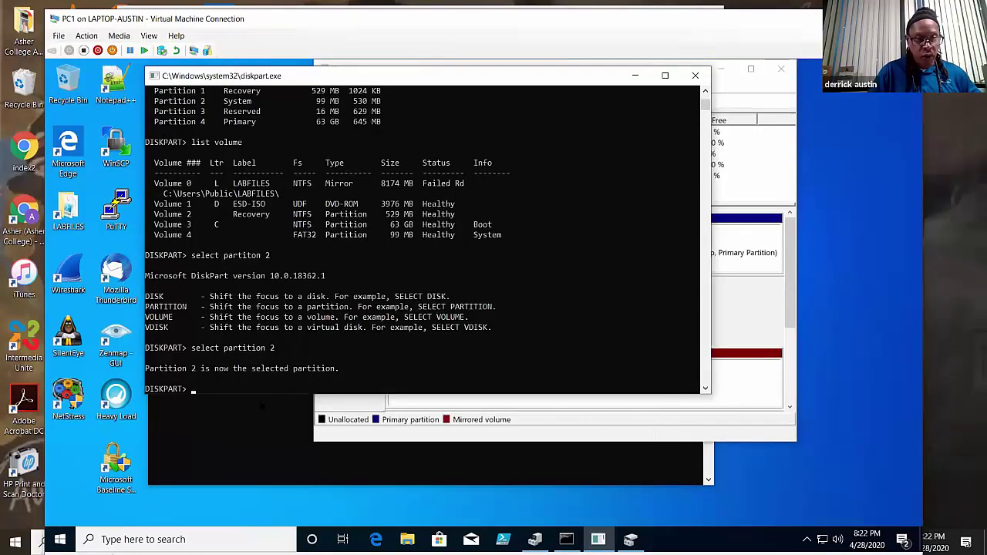
- Run 'detail partition' to show partition 2's details after an incomplete first attempt
text(detail)
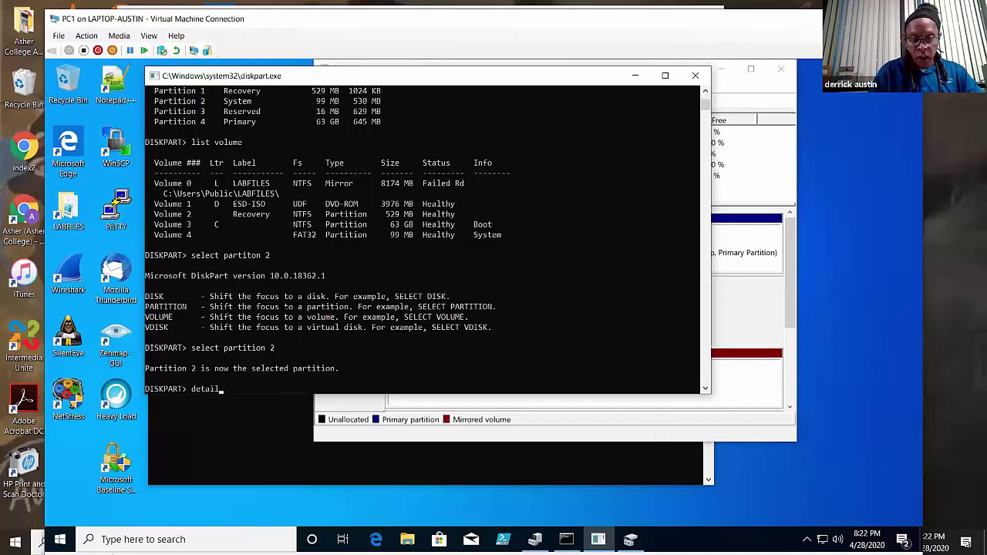
key(Return)
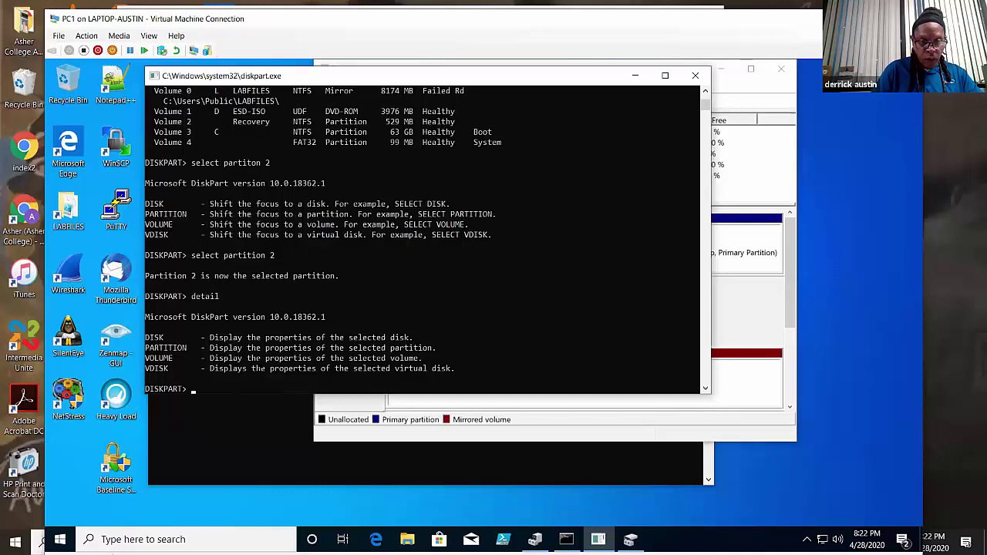
scroll(285, 334, down, 2)
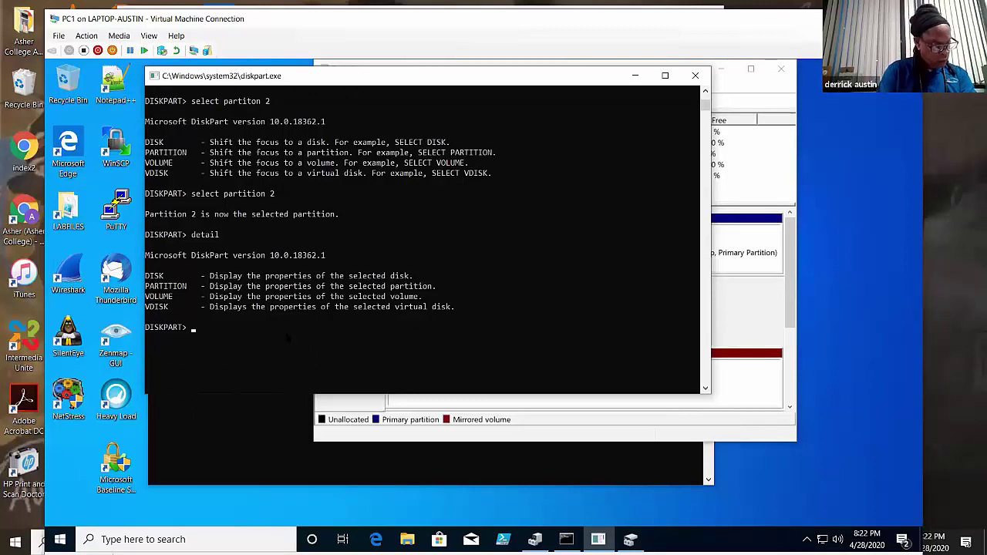
text(de)
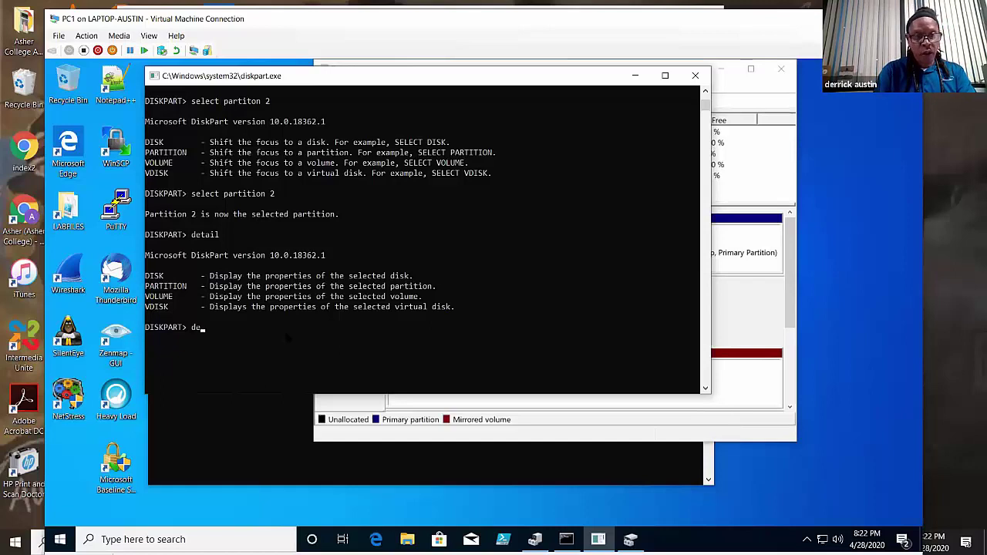
text(tail )
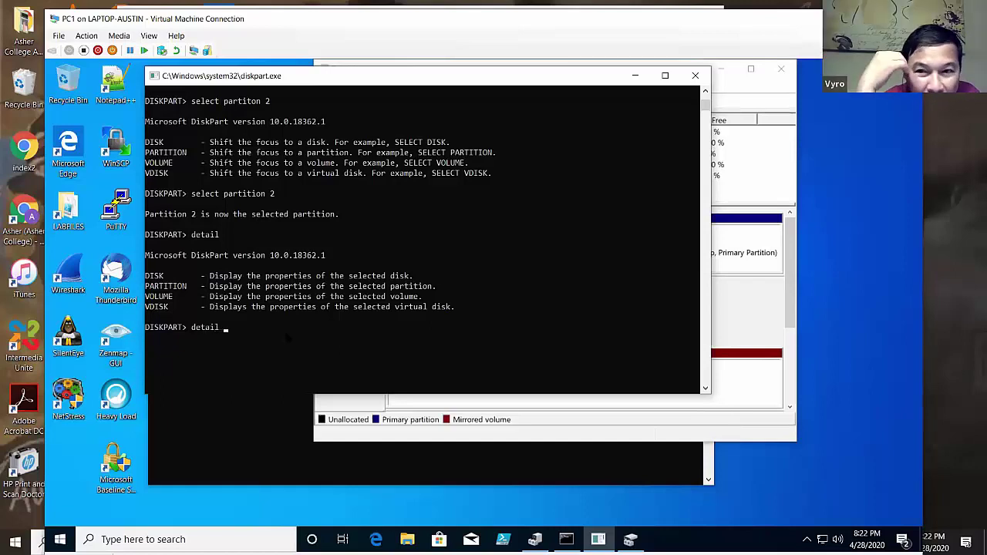
text(part)
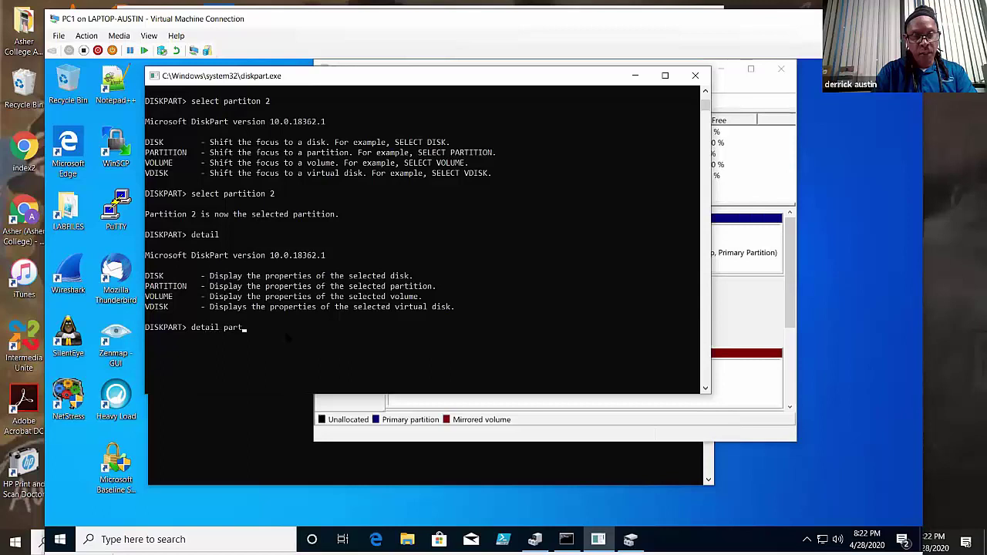
text(ition)
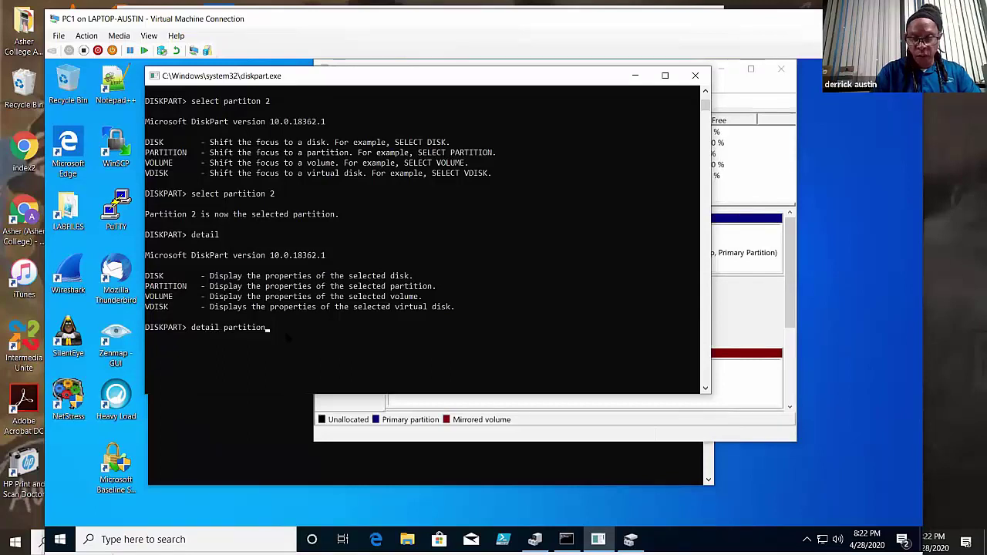
key(Return)
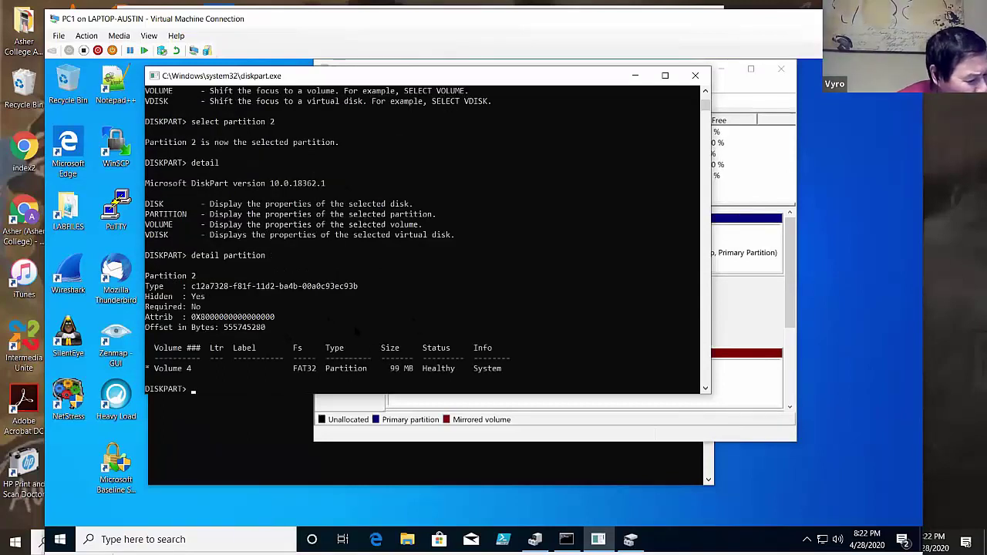
- Check the 99 MB EFI partition on Disk 0 in Disk Management, then minimize Disk Management
click(746, 302)
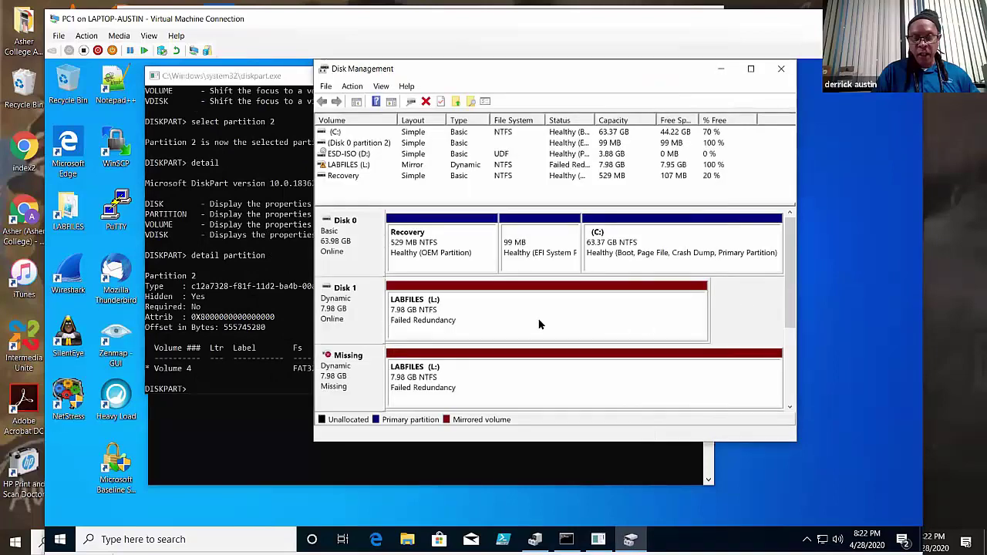
click(552, 260)
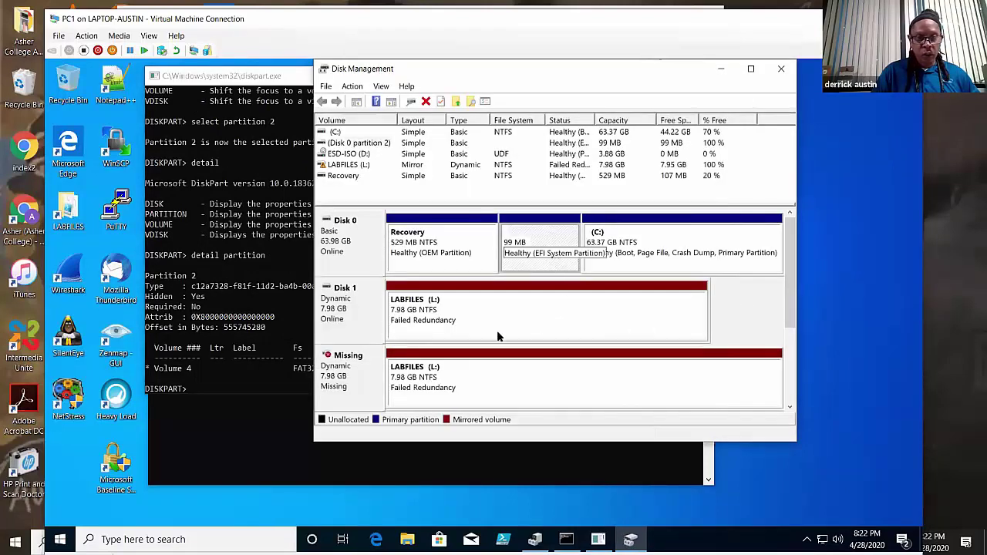
key(alt+Tab)
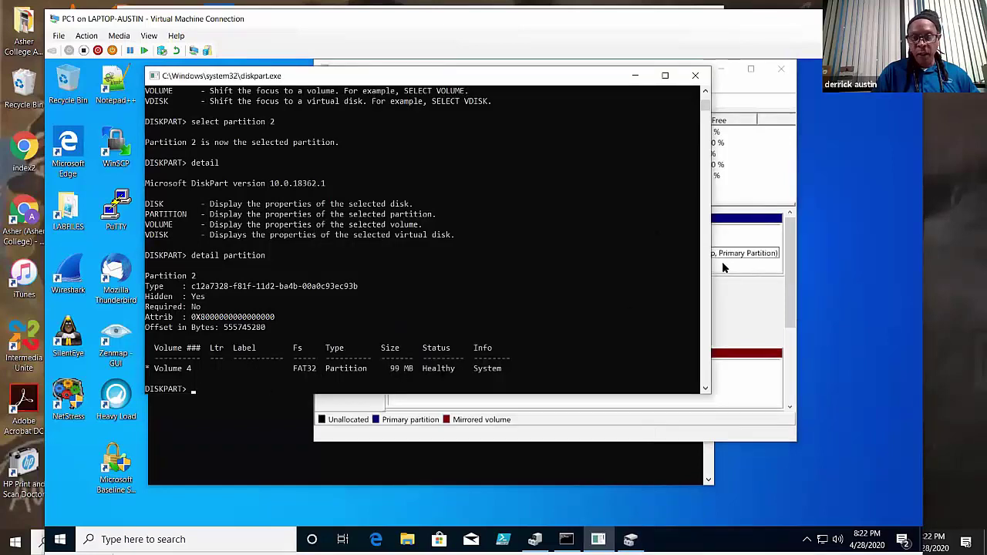
click(725, 313)
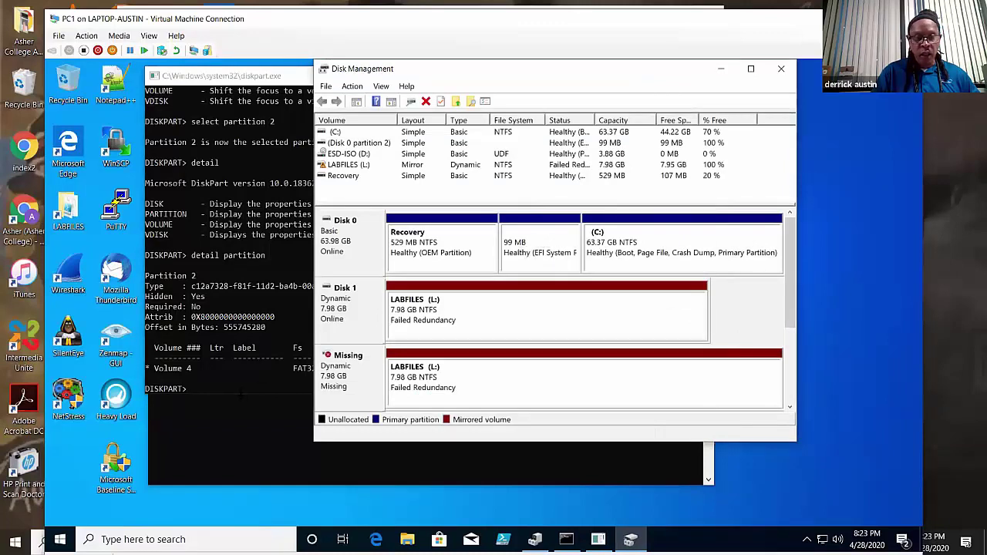
click(720, 70)
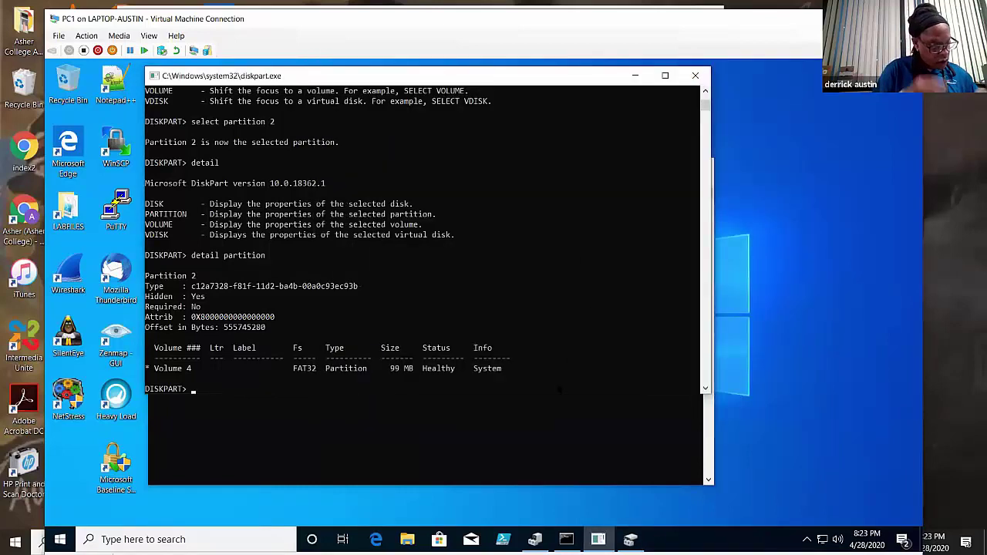
- Select partition 3 in DiskPart, fixing the misspelled 'selection partition 3' command
text(selection partition 3)
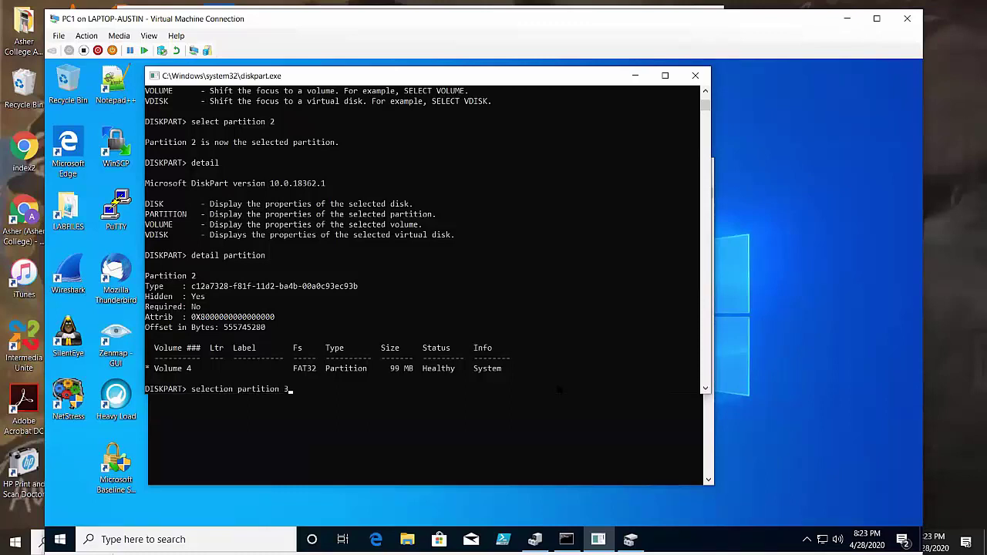
key(Return)
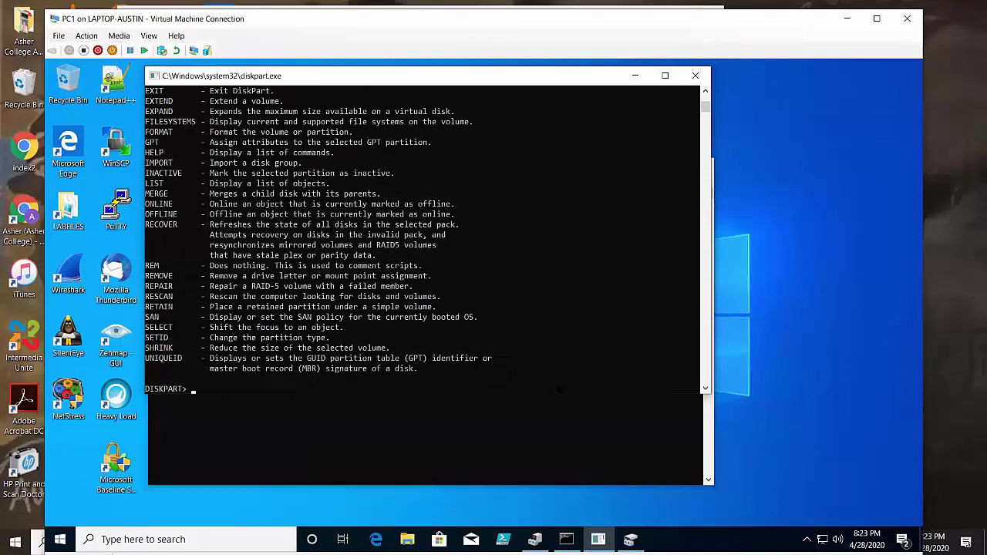
key(Up)
key(BackSpace)
key(BackSpace)
key(BackSpace)
key(BackSpace)
key(BackSpace)
key(BackSpace)
key(BackSpace)
key(BackSpace)
key(BackSpace)
key(BackSpace)
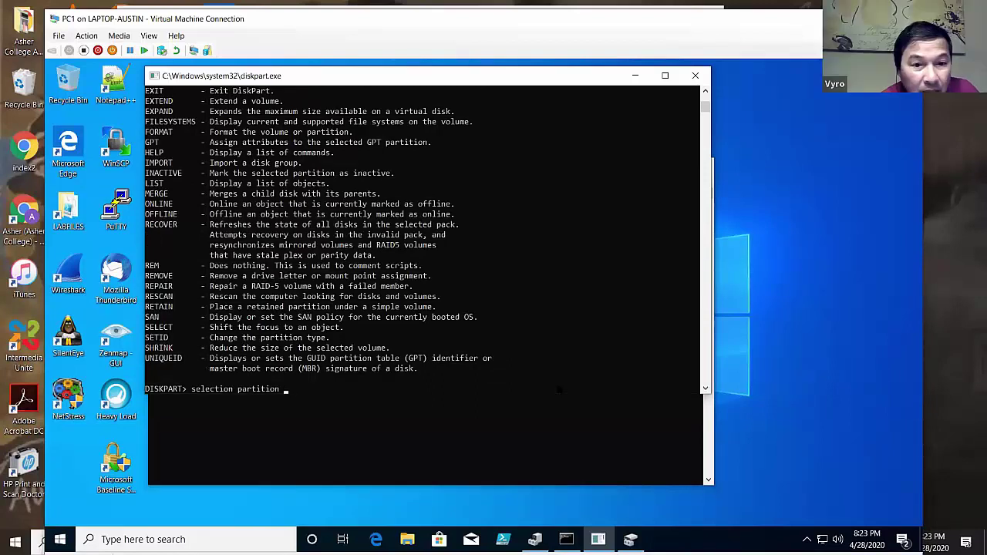
key(BackSpace)
key(BackSpace)
key(BackSpace)
key(BackSpace)
key(BackSpace)
key(BackSpace)
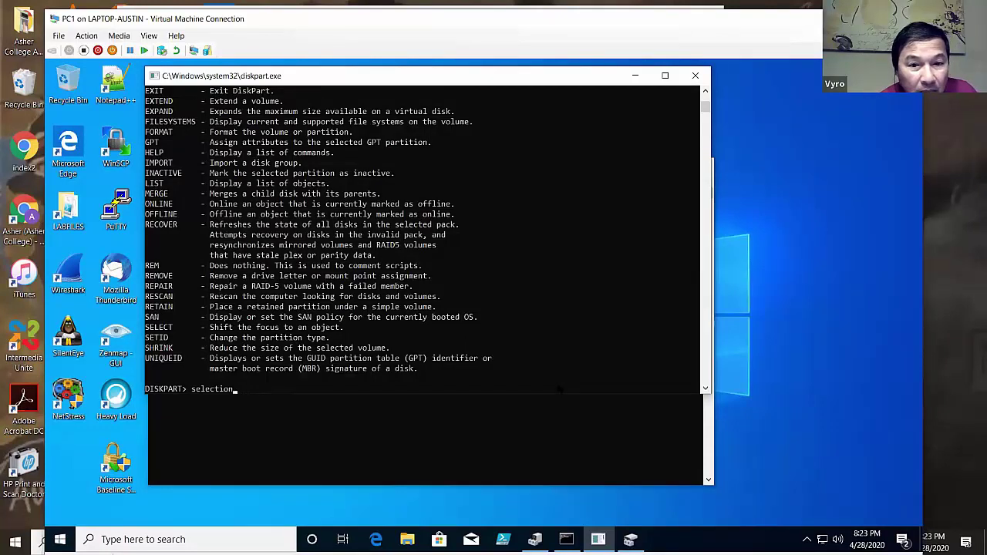
text(t partition )
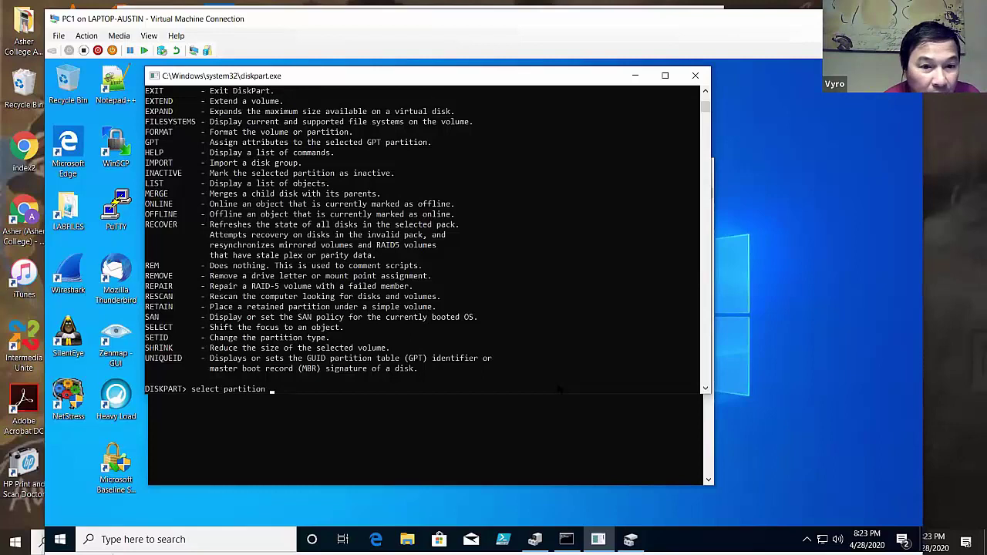
text(3)
key(Return)
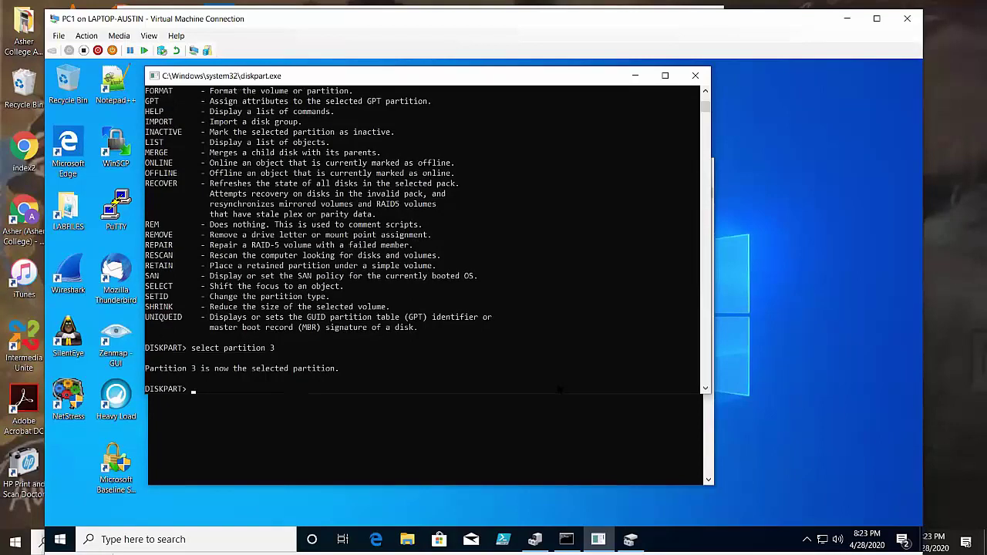
- Try 'detail volume', then run 'select volume 3'
text(deta)
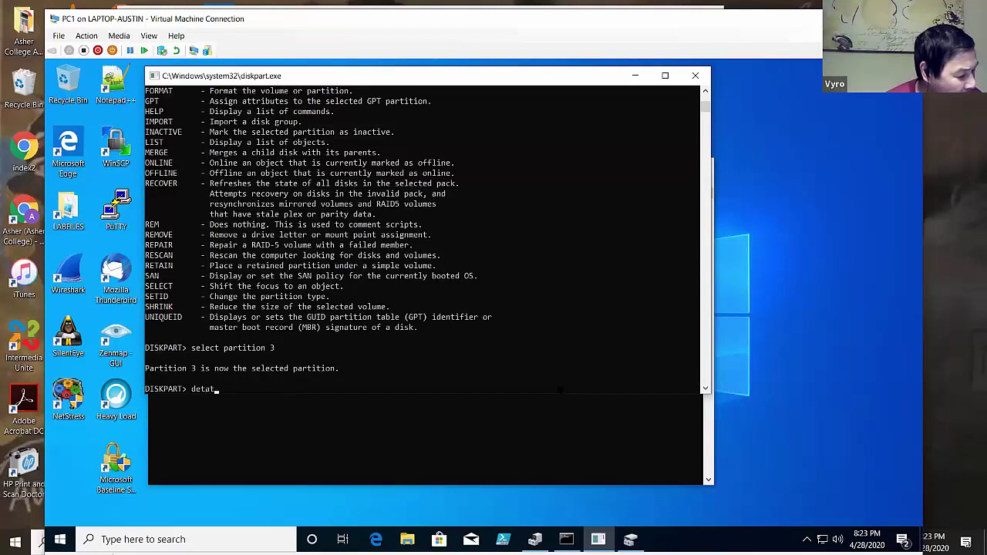
text(il v)
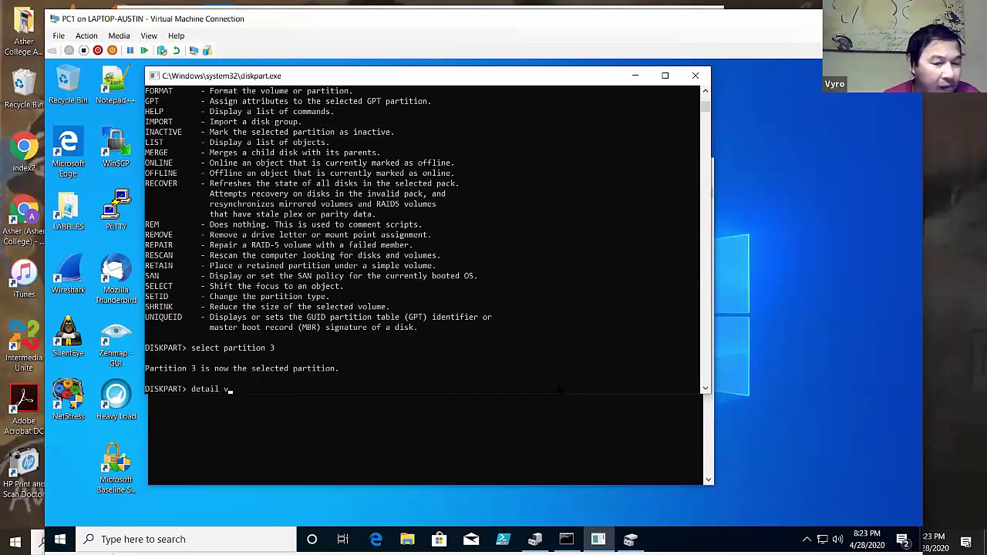
text(olume)
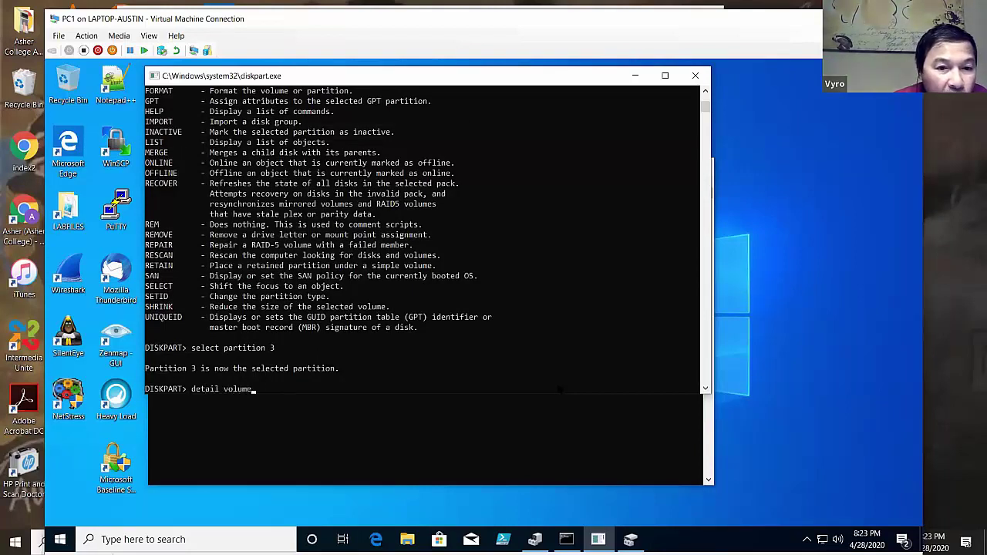
key(Return)
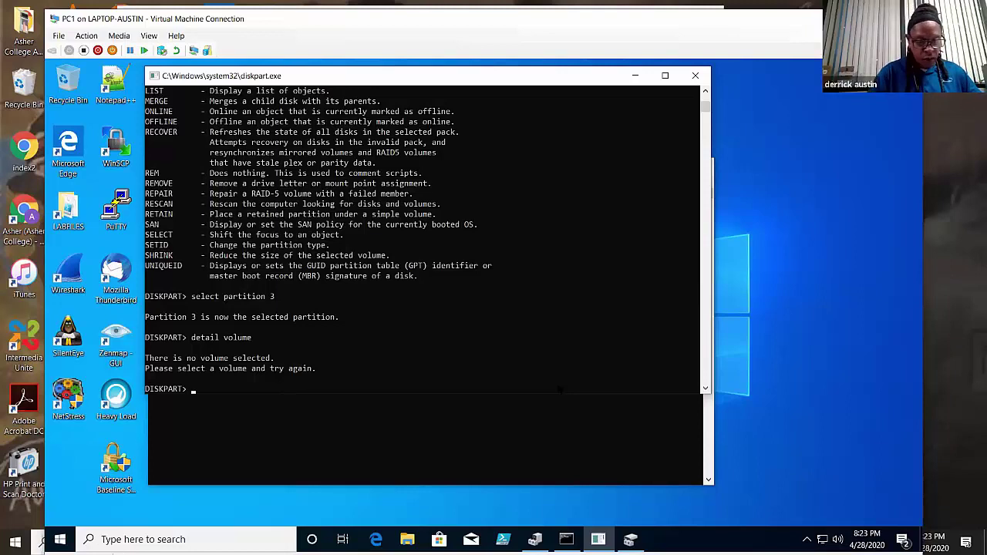
text(sel)
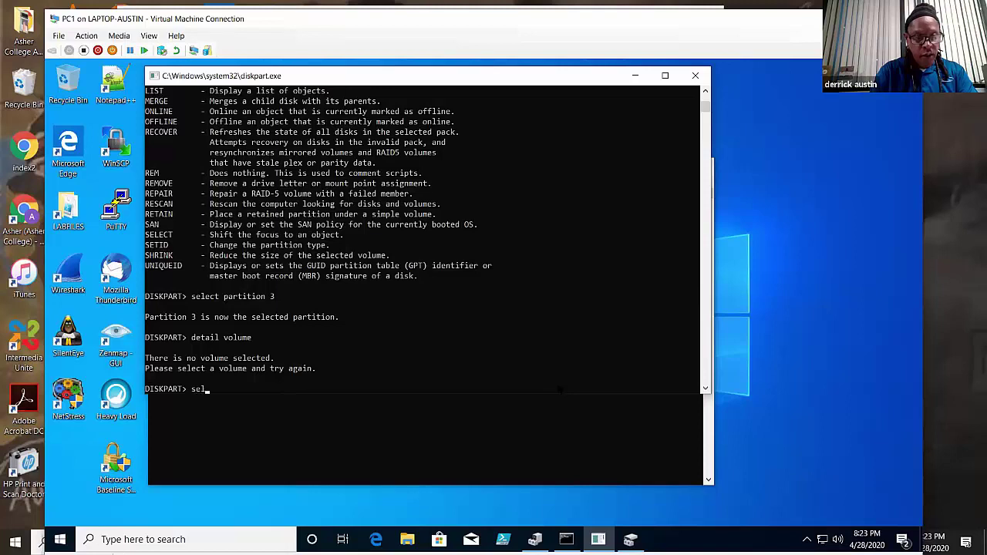
text(ect volu)
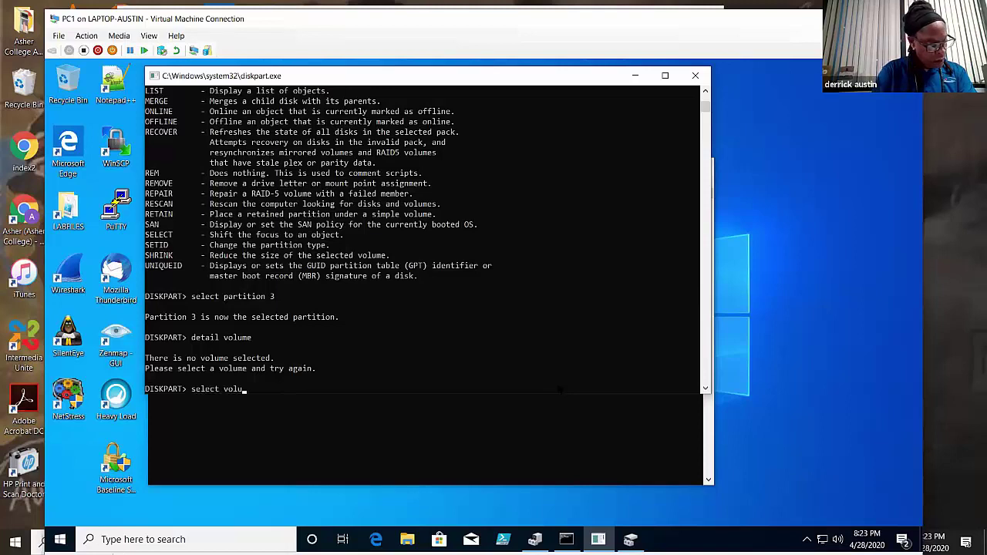
text(me 3)
key(Return)
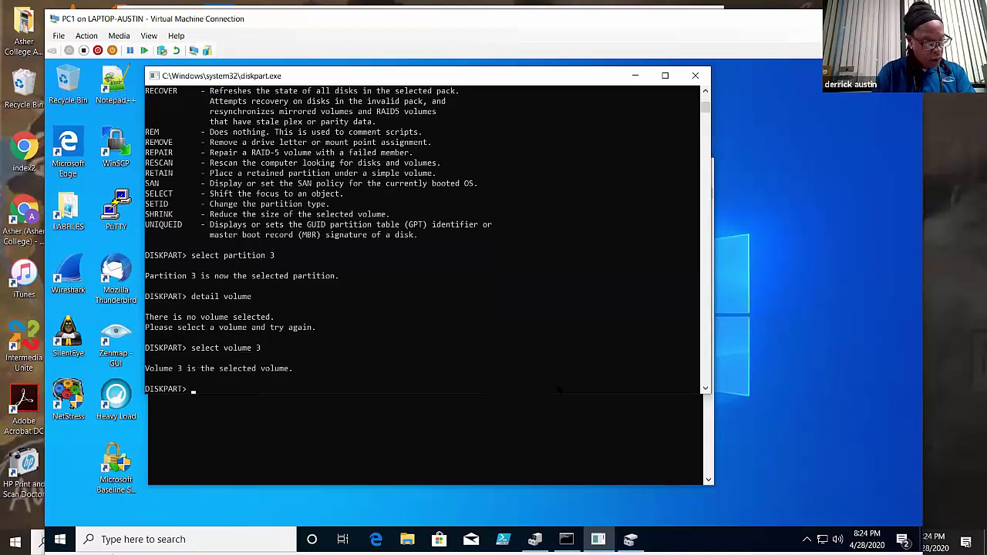
- Show volume 3's details, then select disk 1 and run 'detail disk' to see the LABFILES mirror
text(detail volume)
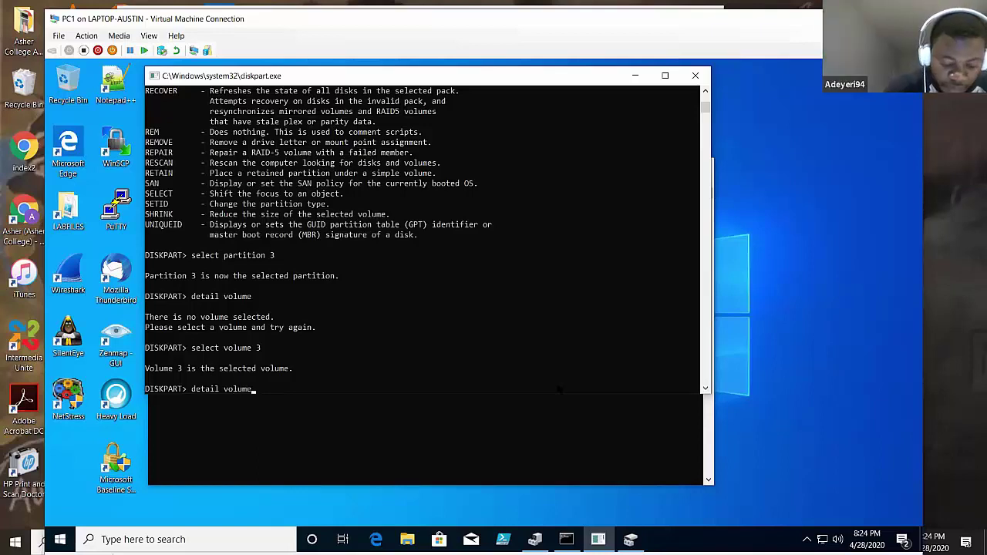
key(Return)
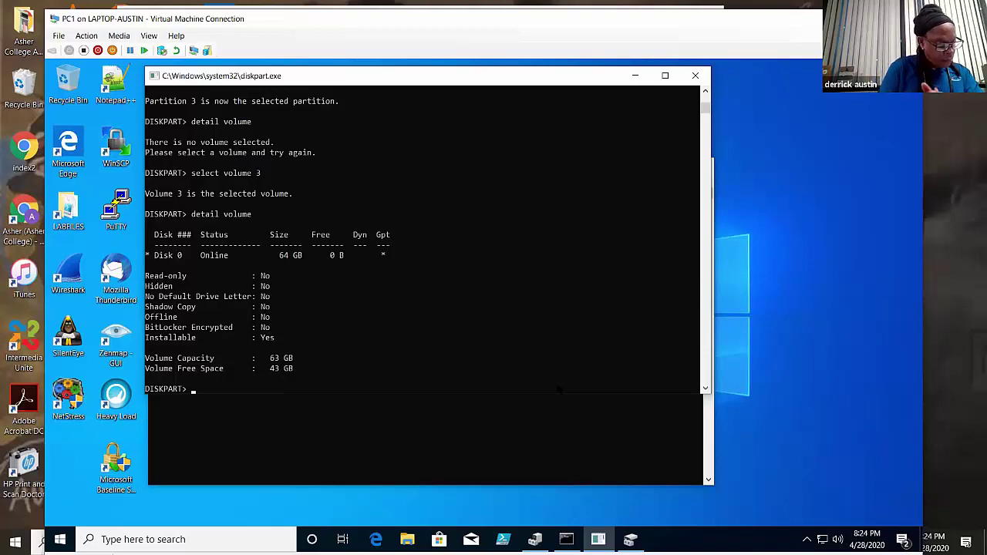
text(sele)
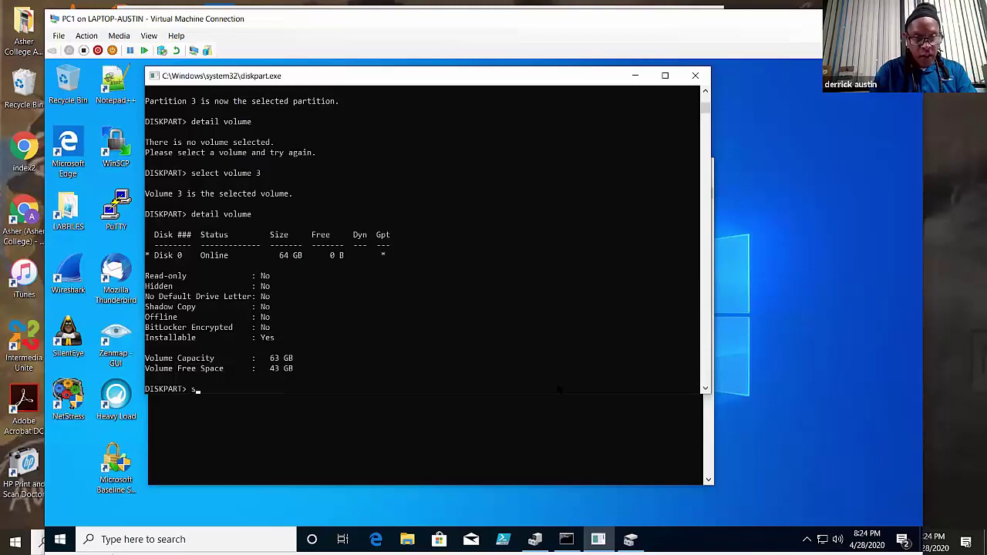
text(ct d)
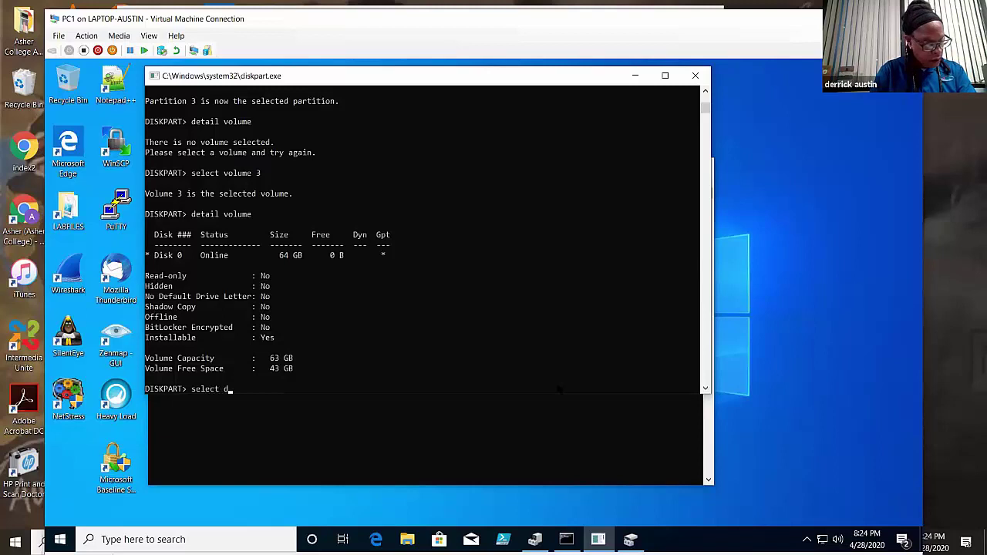
text(isk 1)
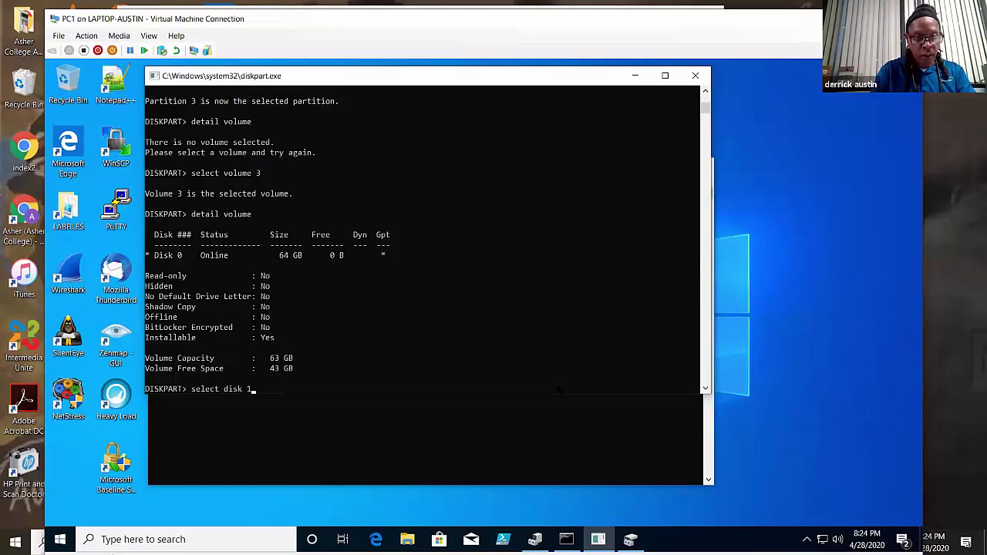
key(Return)
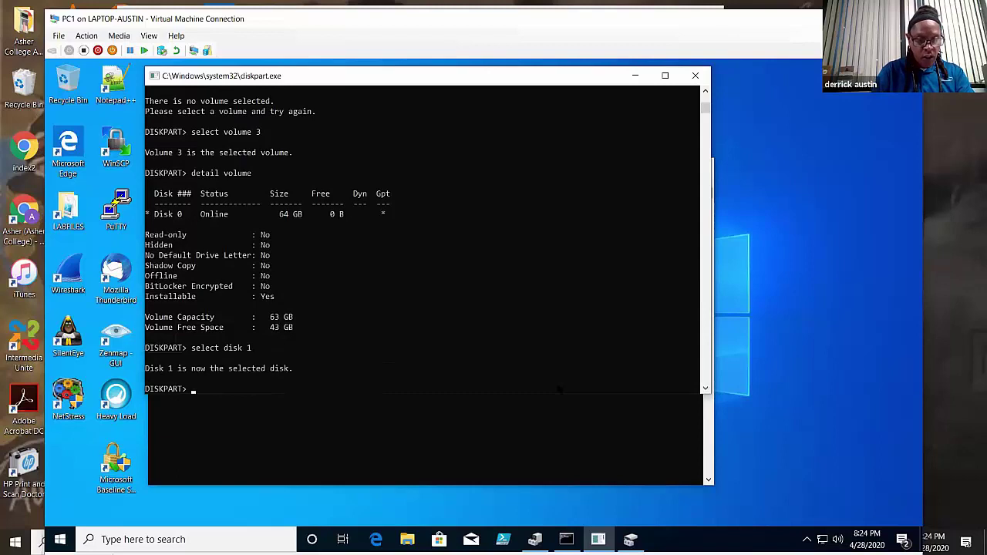
text(de)
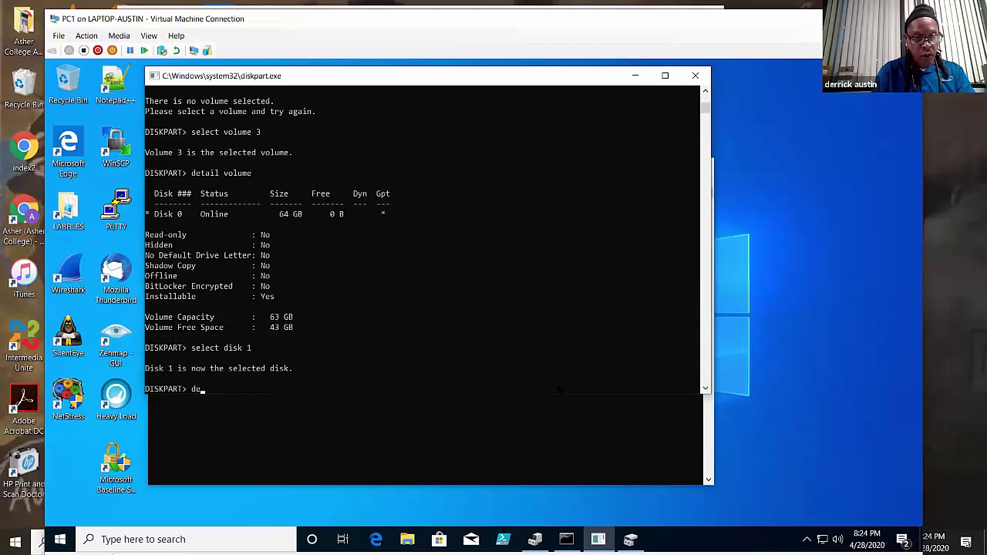
text(tail disk)
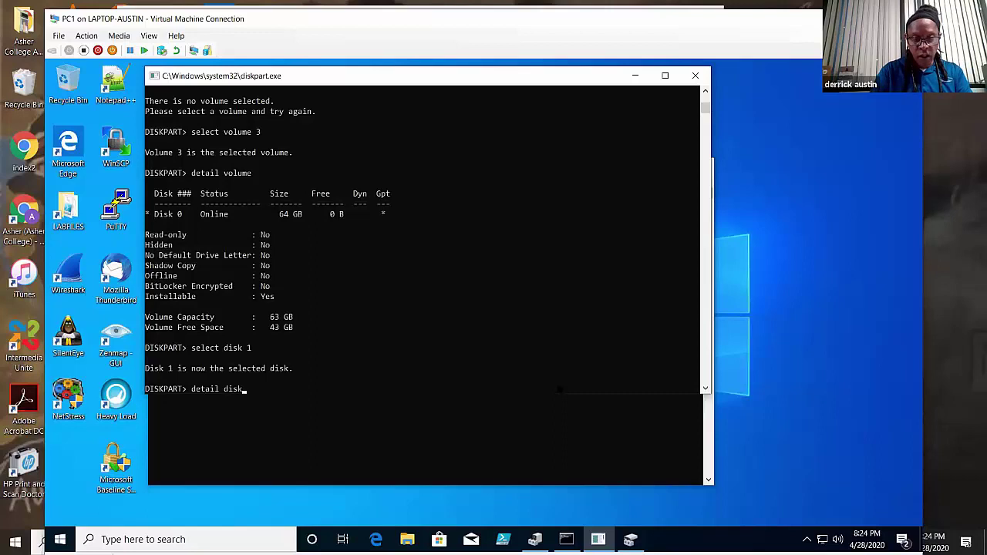
key(Return)
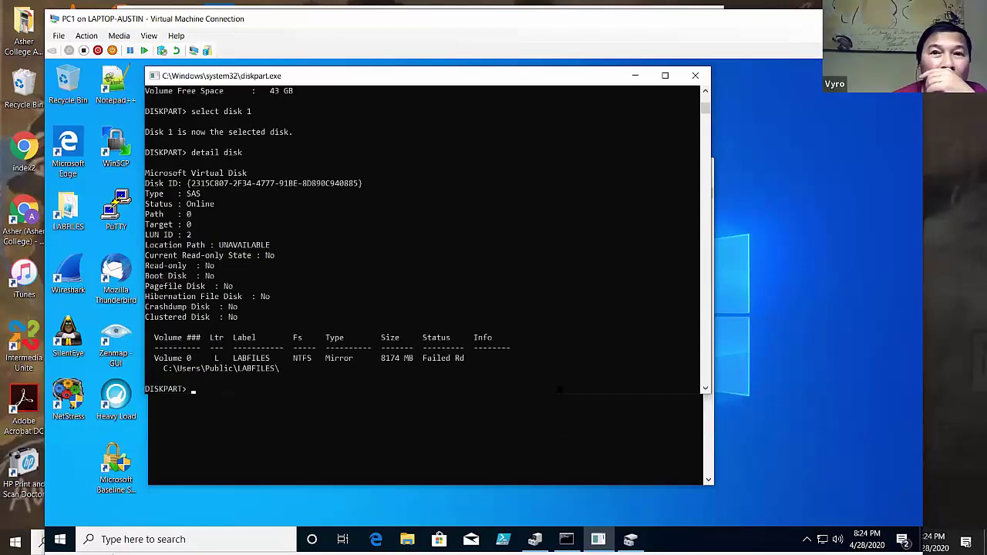
scroll(425, 239, up, 1)
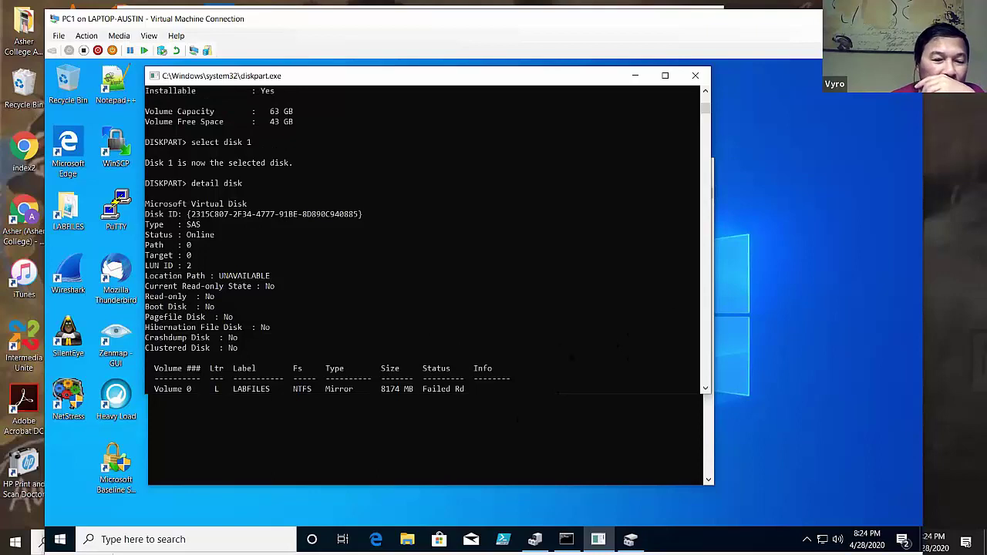
- Try 'assign letter=T', then select volume 0 and show its details
scroll(424, 239, down, 3)
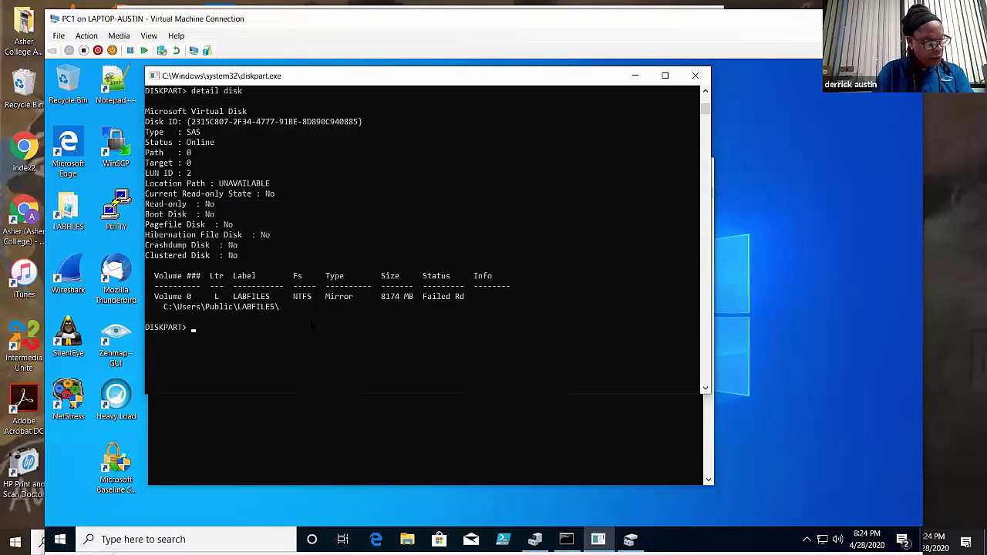
text(assign)
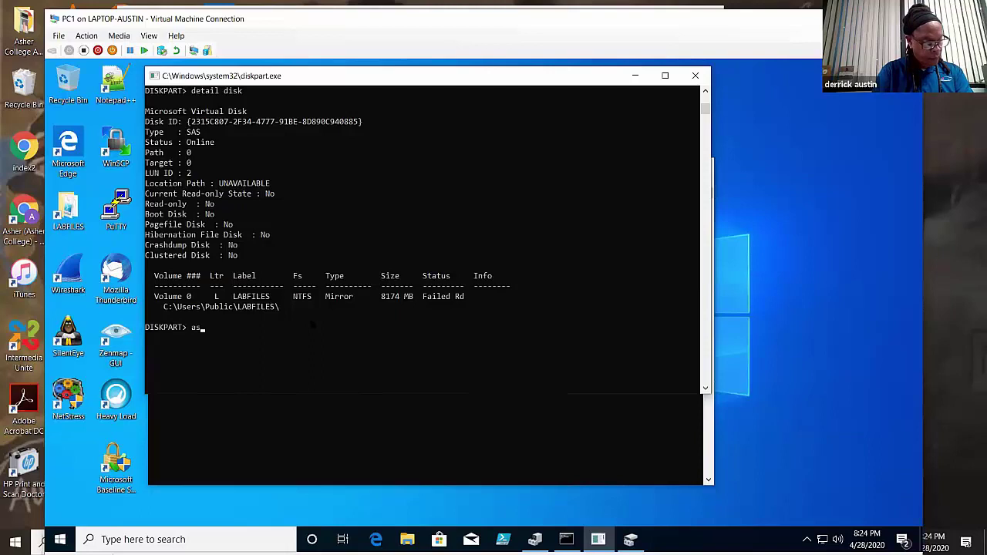
text( letter)
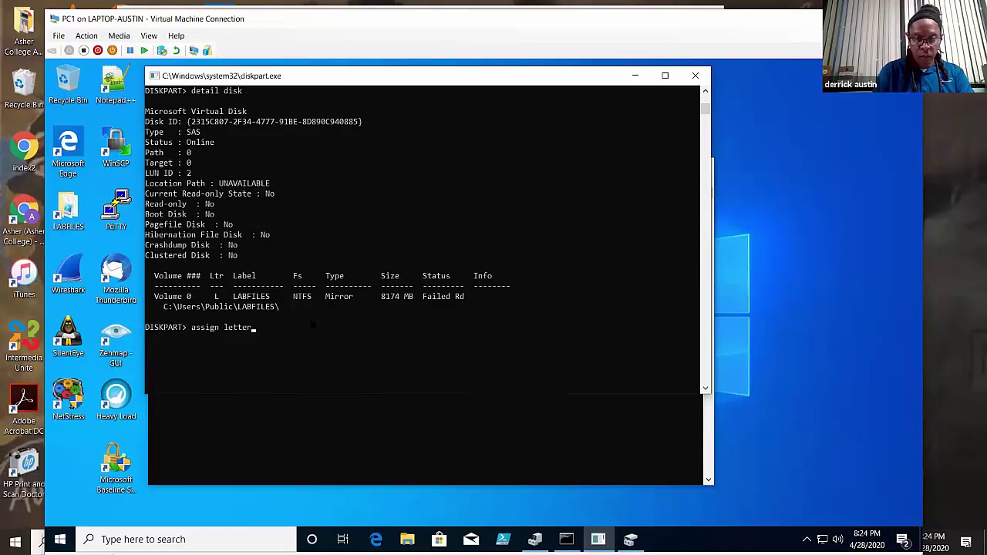
text(=T)
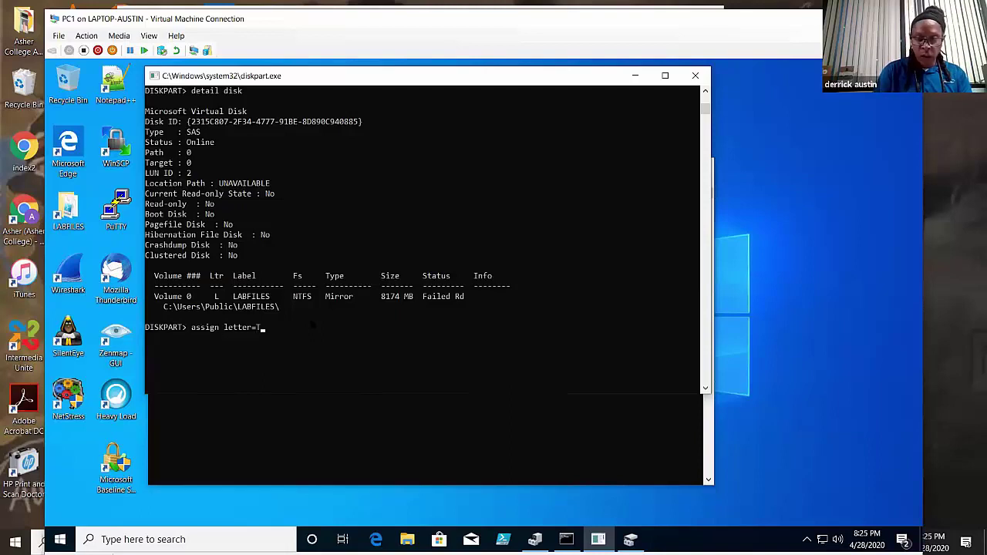
key(Return)
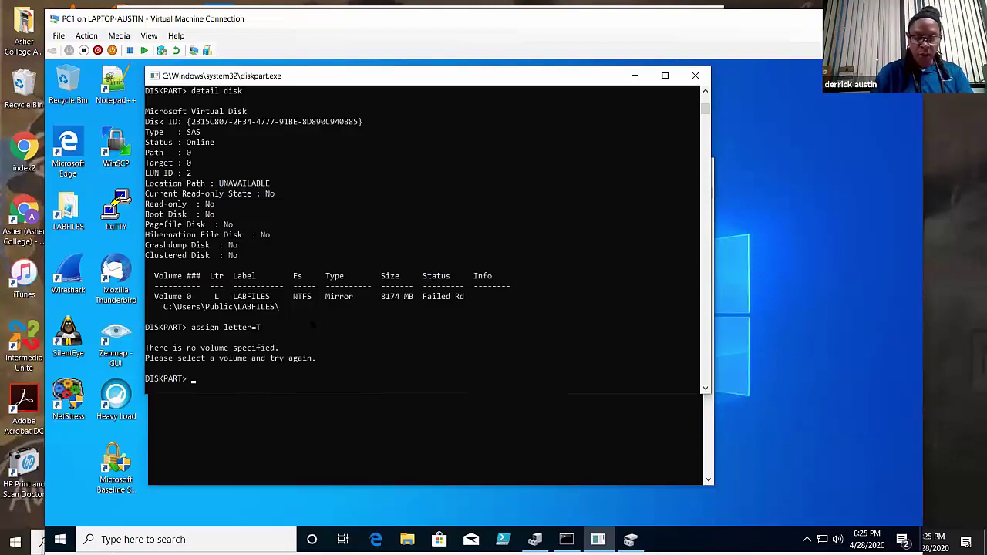
text(select)
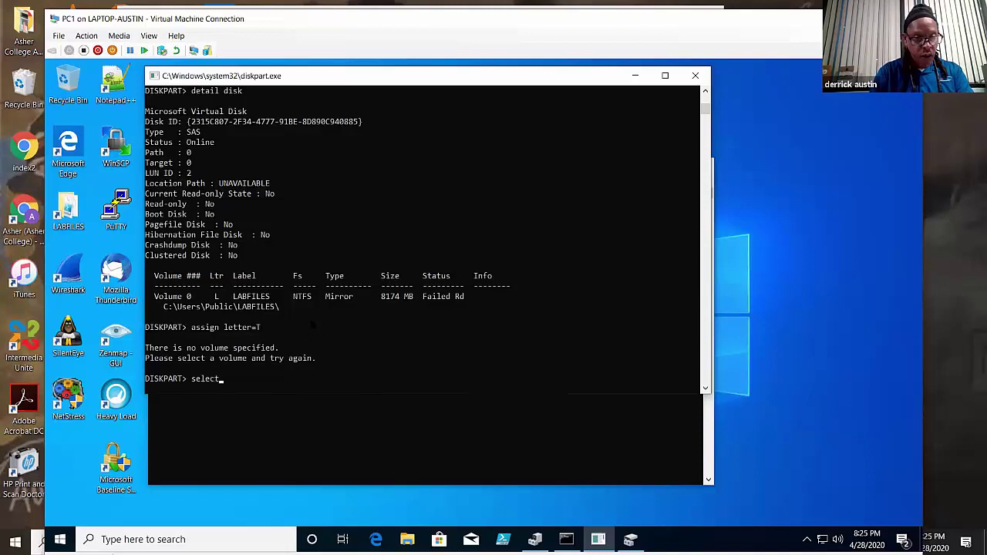
text( volume 0)
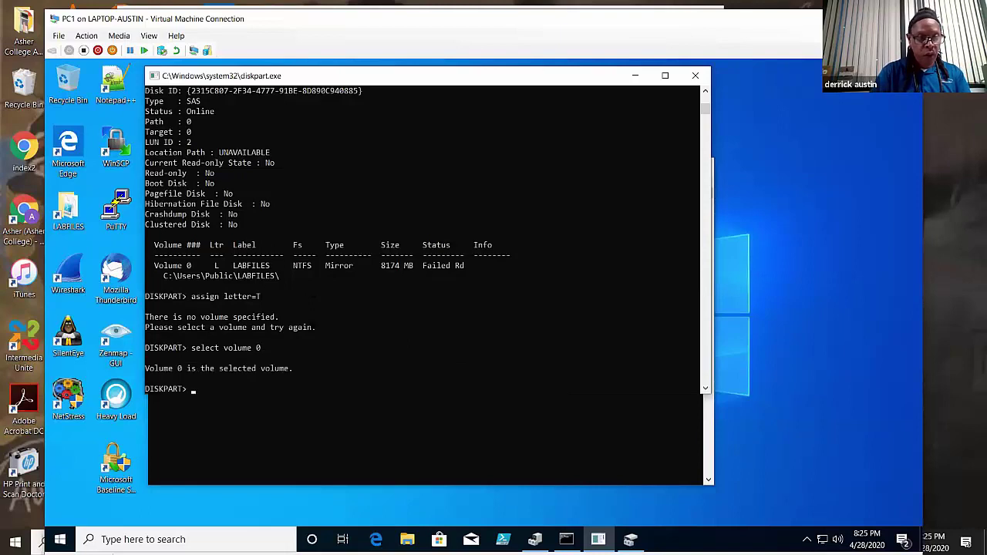
text(detai)
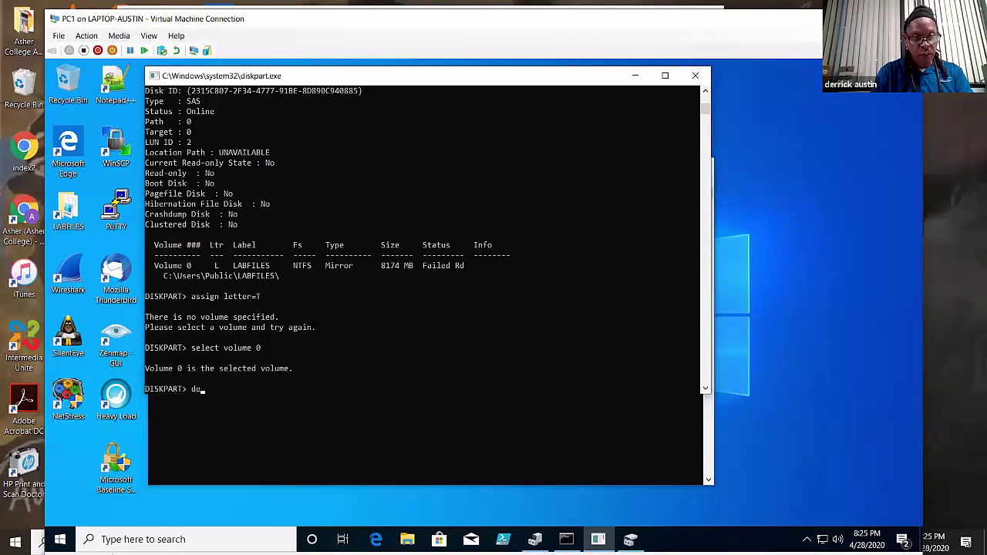
text(l v)
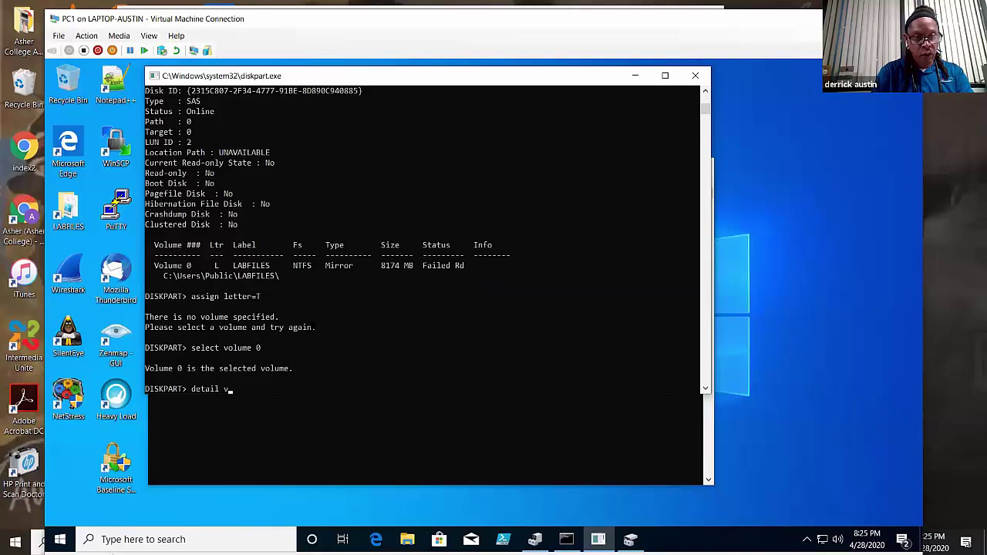
text(olume)
key(Return)
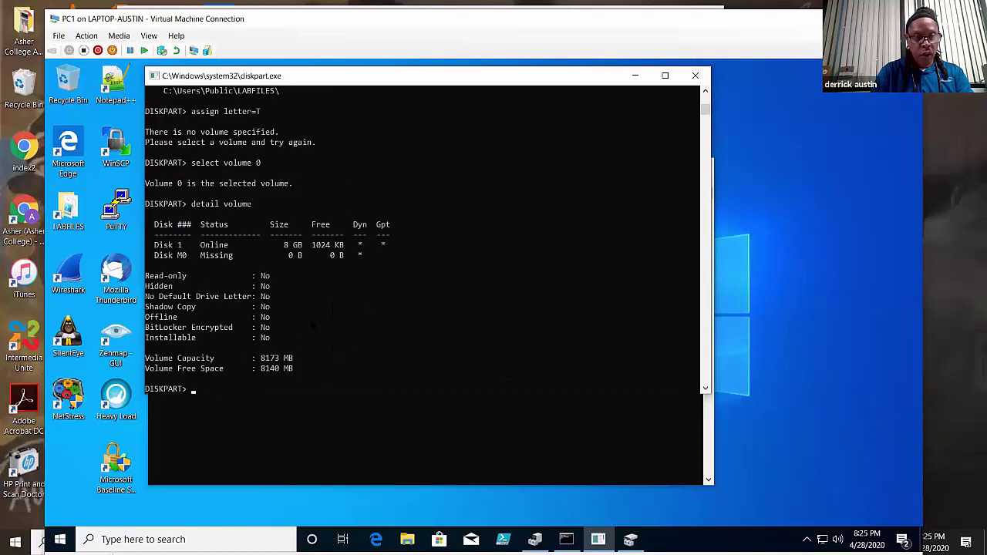
- Assign drive letter T to volume 0 and run 'list volume' to confirm LABFILES shows T
text(assign letter)
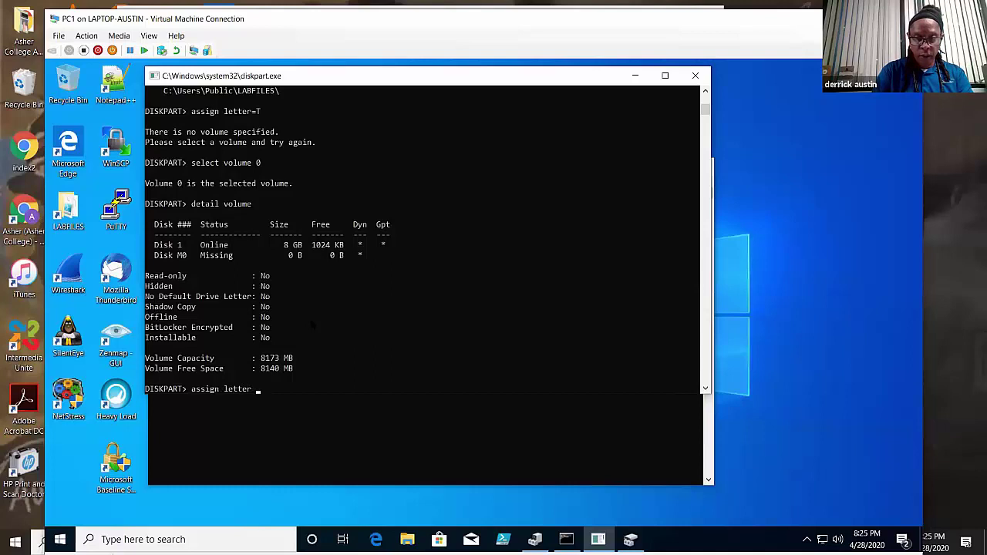
text( =)
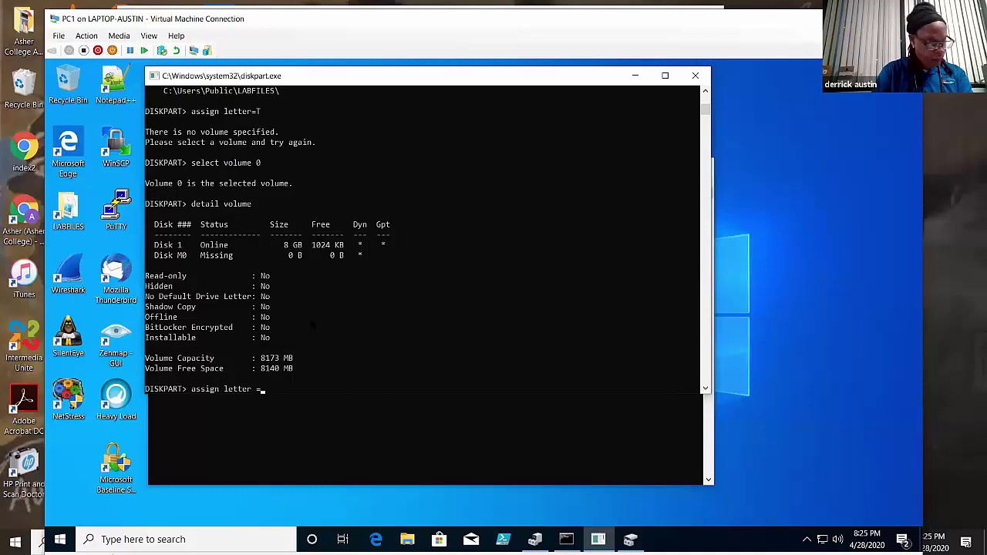
key(BackSpace)
key(BackSpace)
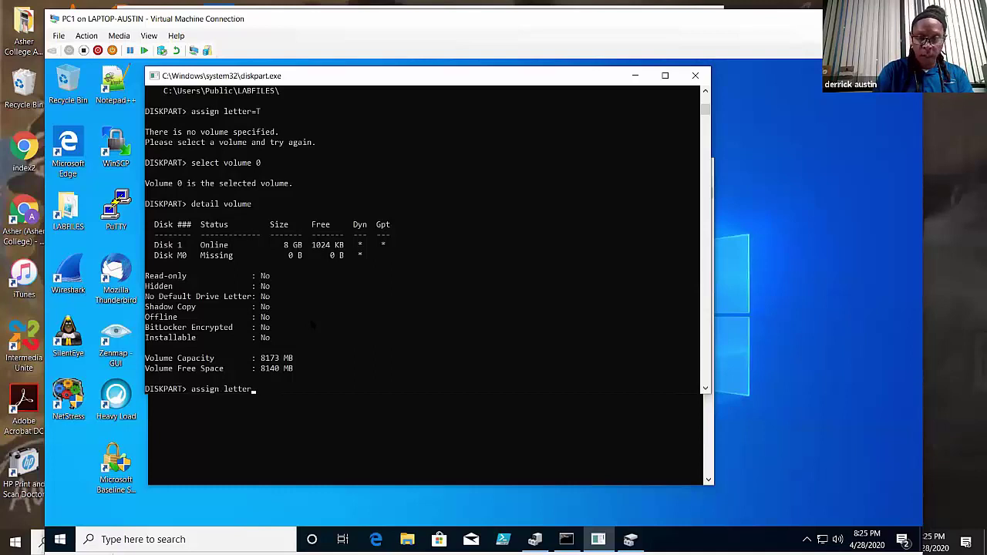
text(=T)
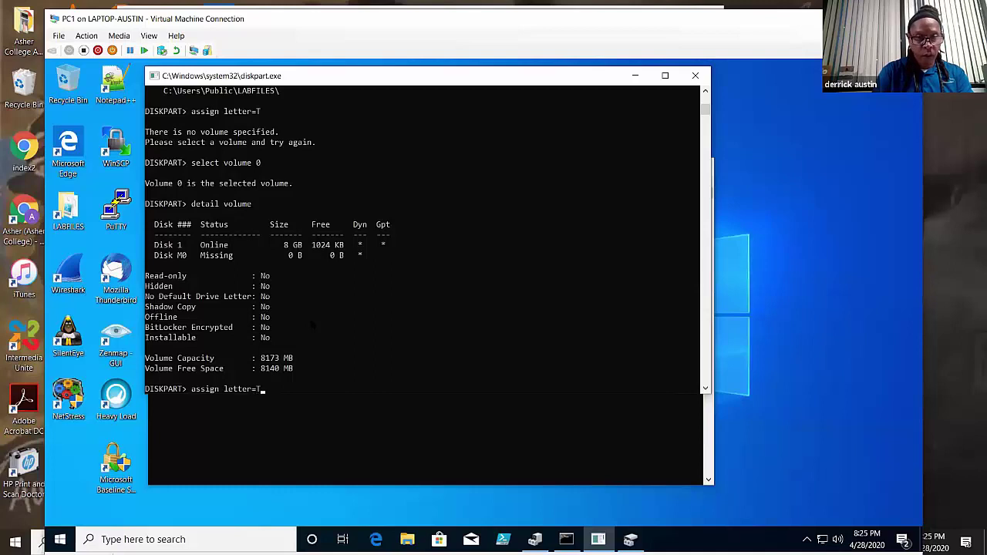
key(Return)
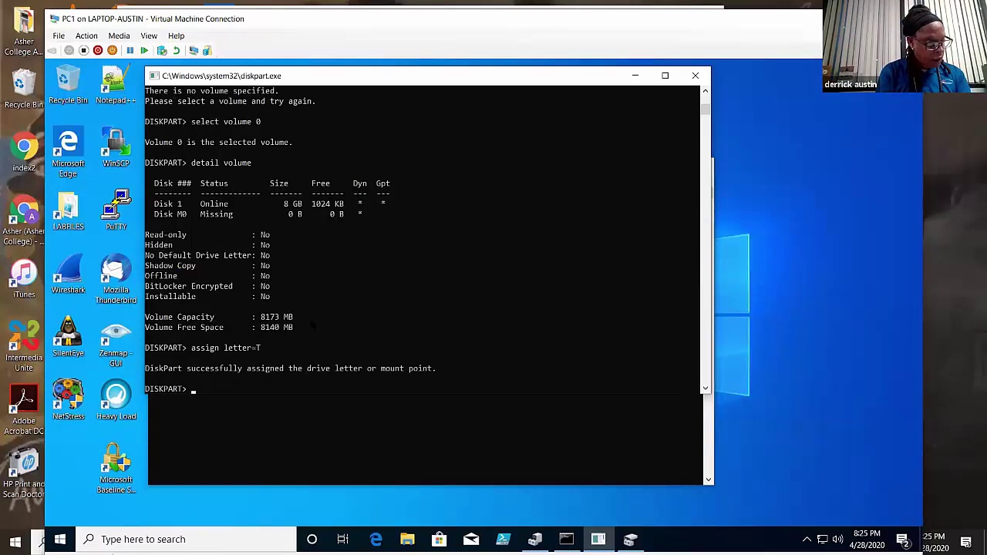
text(l)
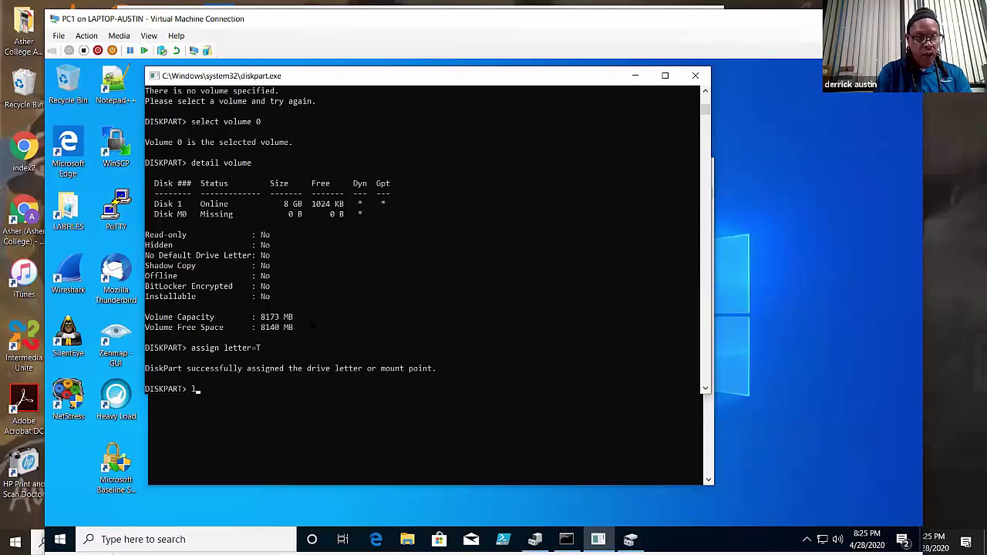
text(ist volu)
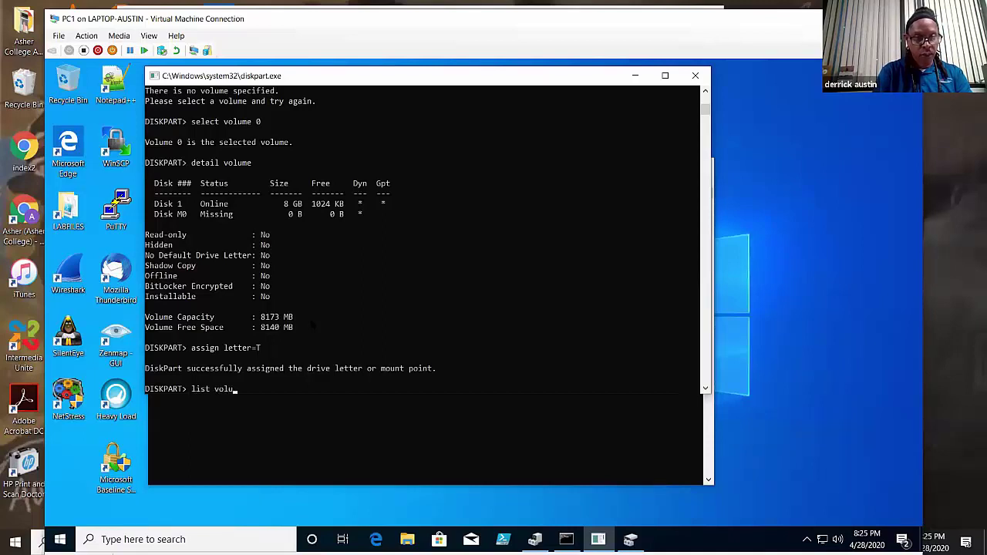
text(me)
key(Return)
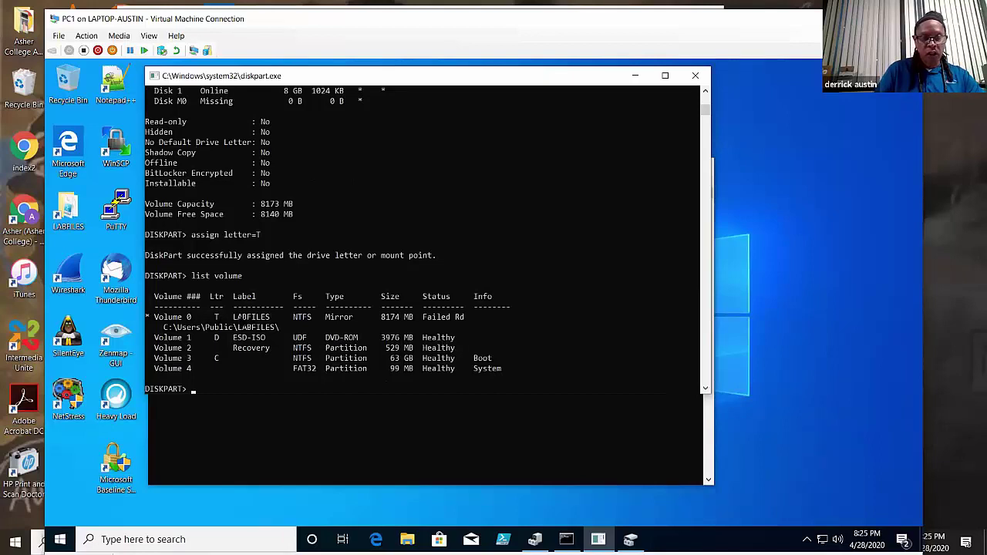
- Select the LABFILES volume on Disk 1 in Disk Management
click(630, 539)
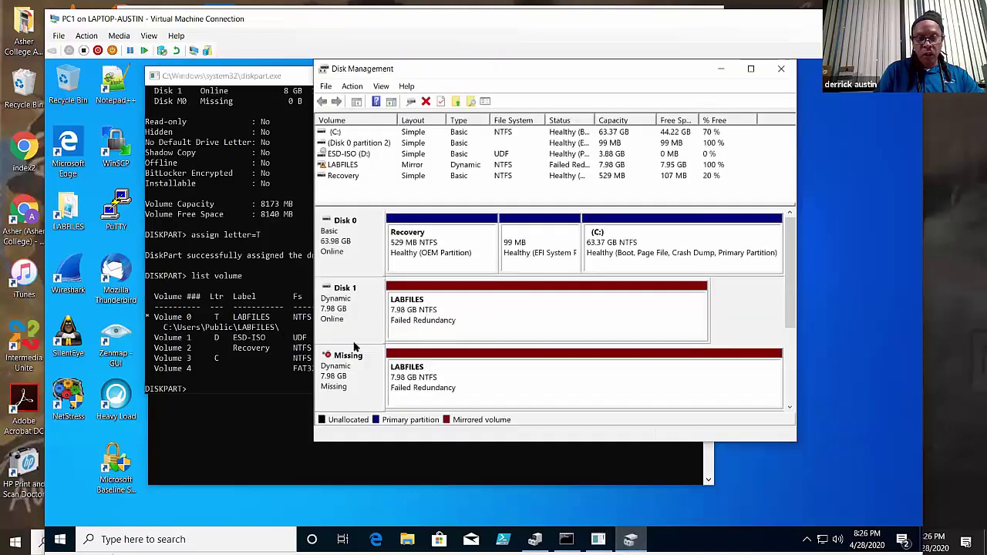
click(444, 324)
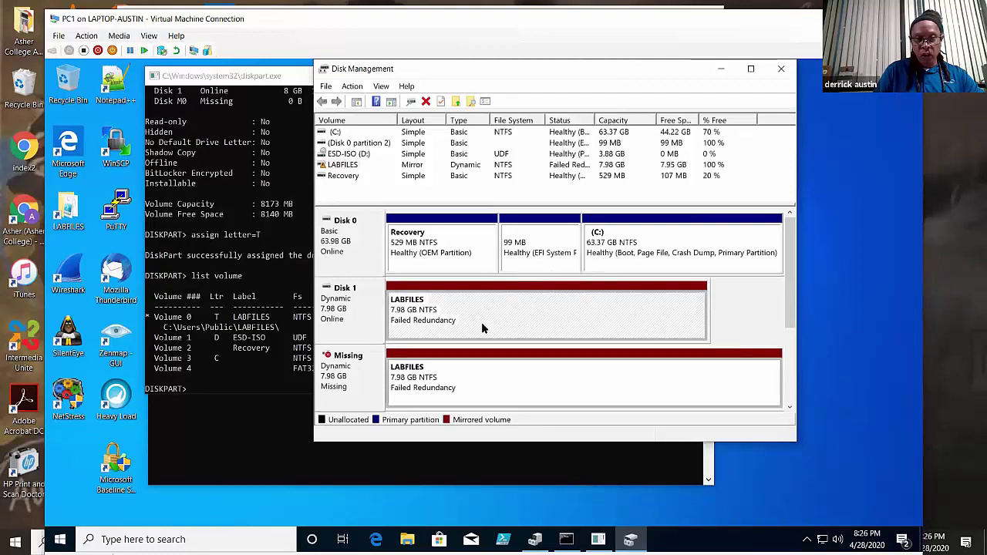
click(340, 319)
click(455, 317)
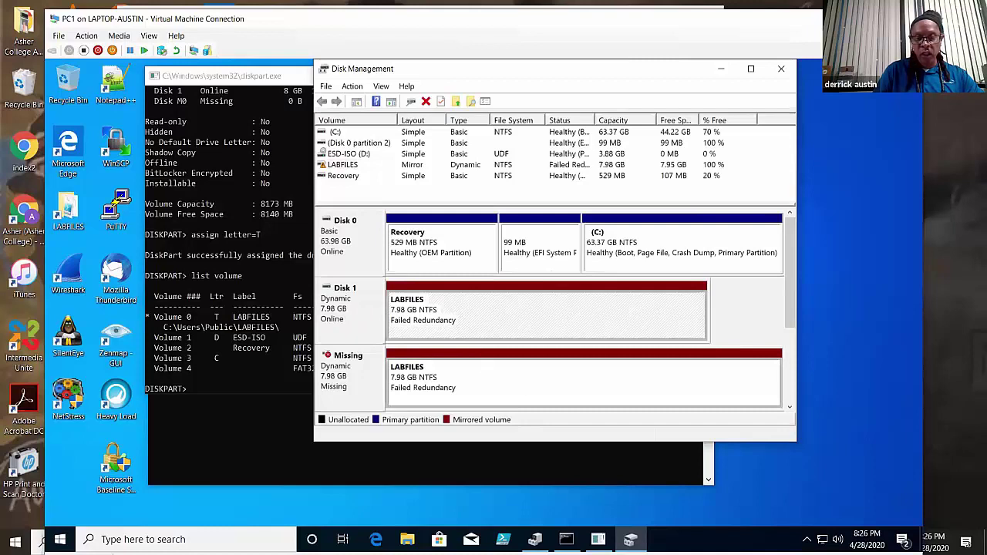
- Open LABFILES (T:) in File Explorer to check the MARKETING folder, then minimize it
click(407, 540)
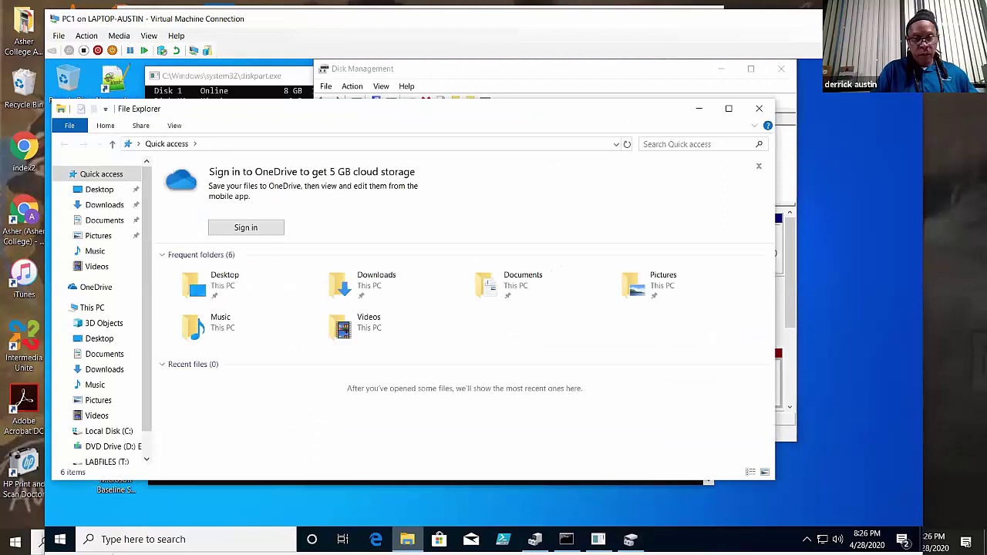
scroll(156, 401, down, 1)
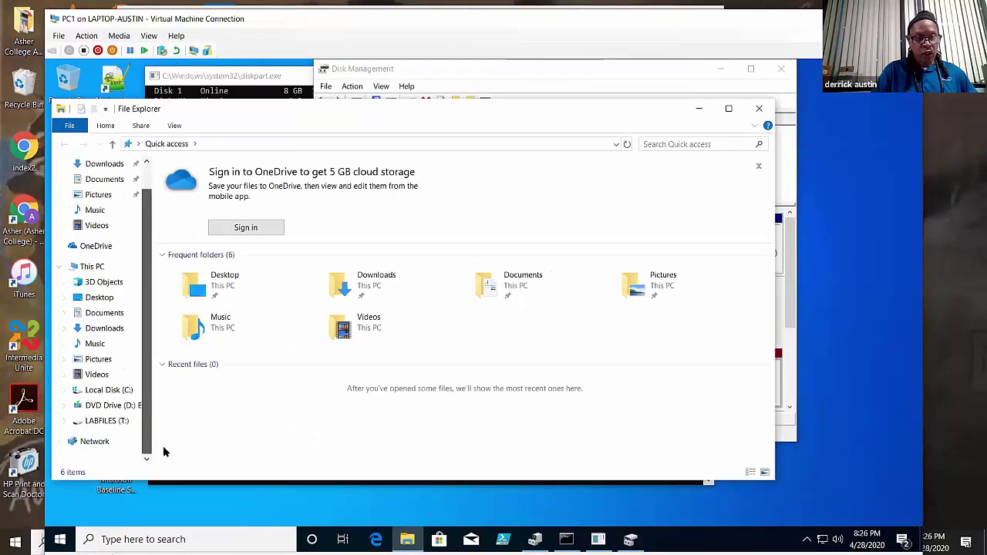
click(123, 423)
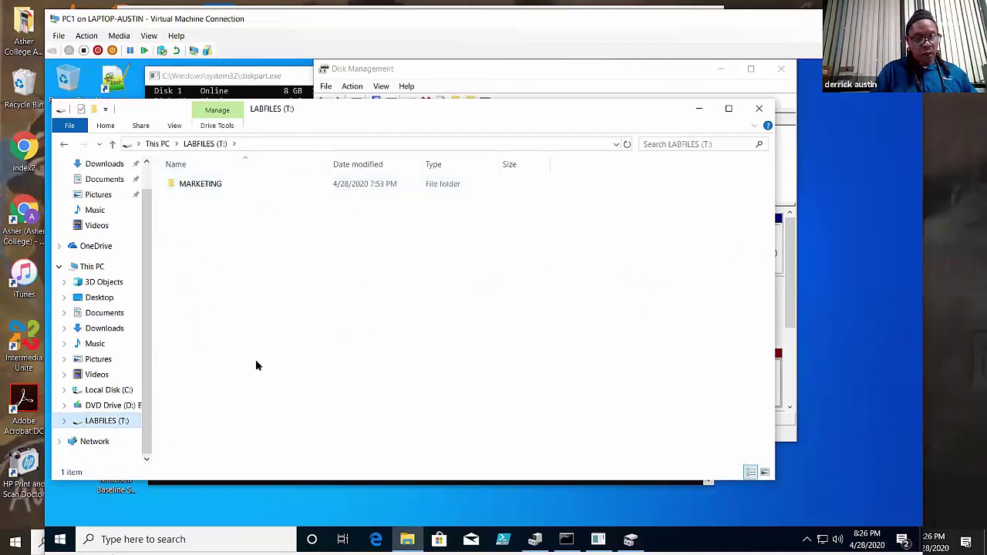
click(699, 108)
- Run 'remove mount=c:\users\public\labfiles' on LABFILES, then exit DiskPart
click(188, 426)
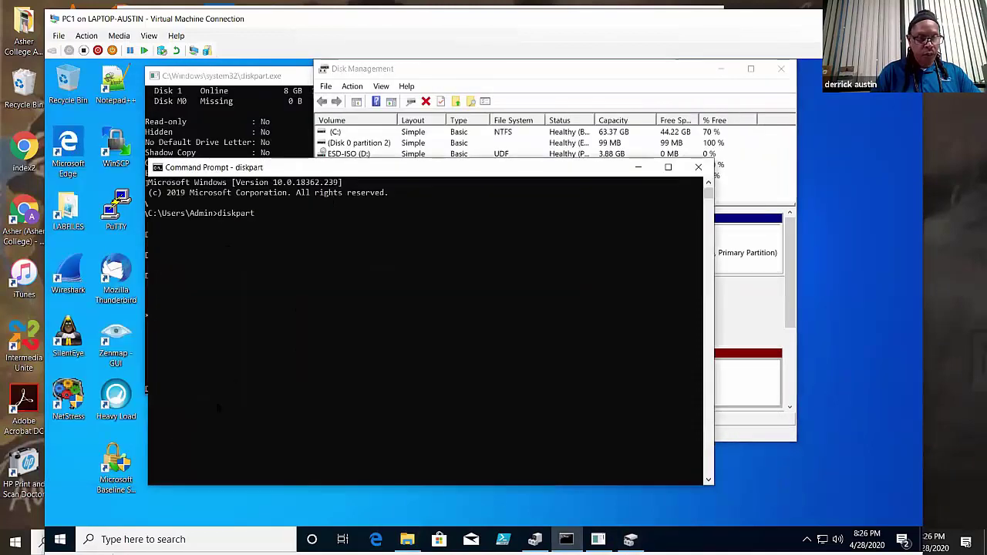
click(240, 77)
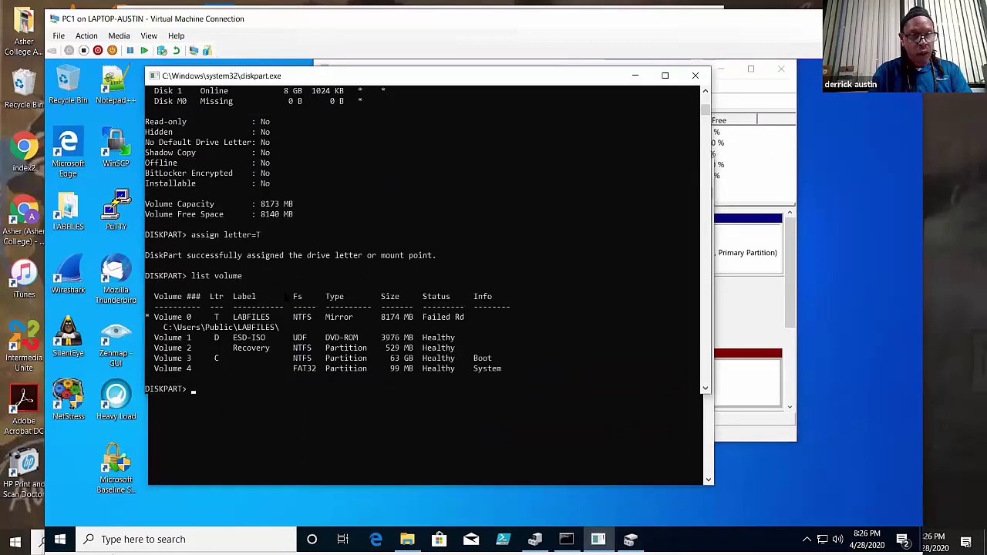
text(r)
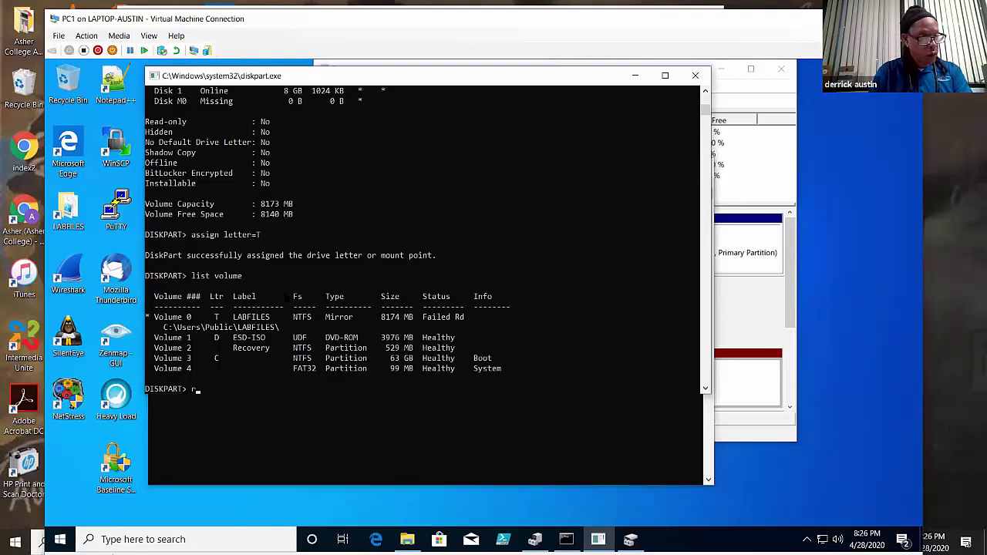
text(emove mount)
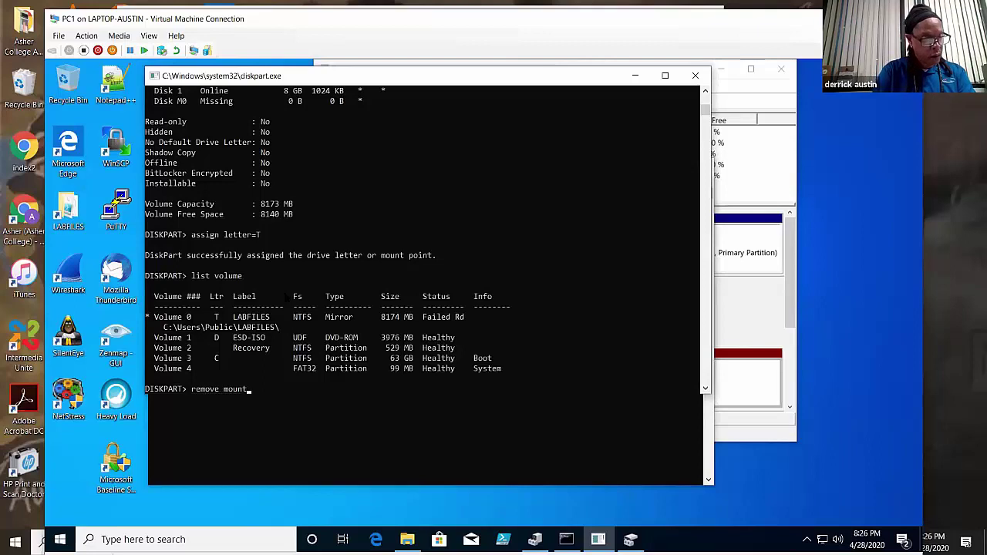
text(=c:)
key(BackSpace)
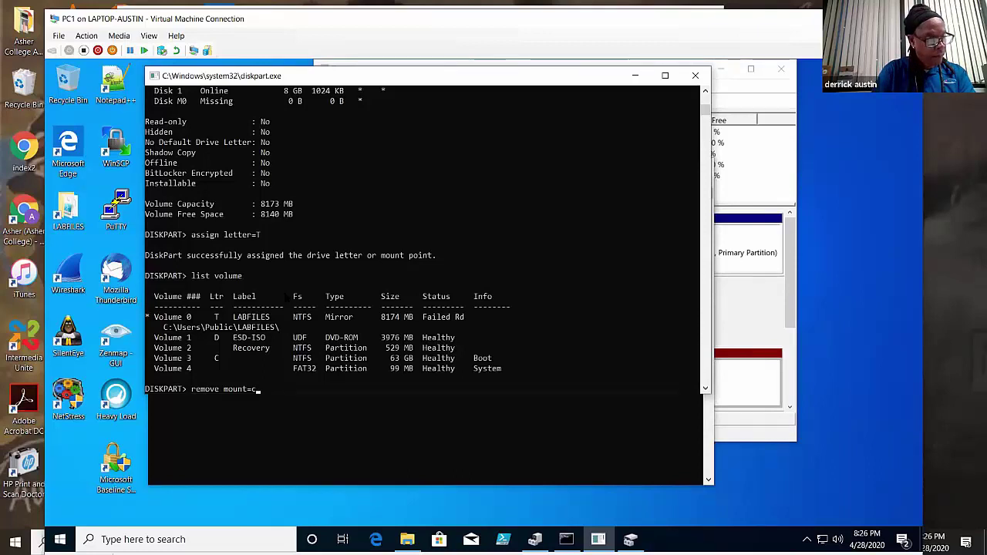
text(\)
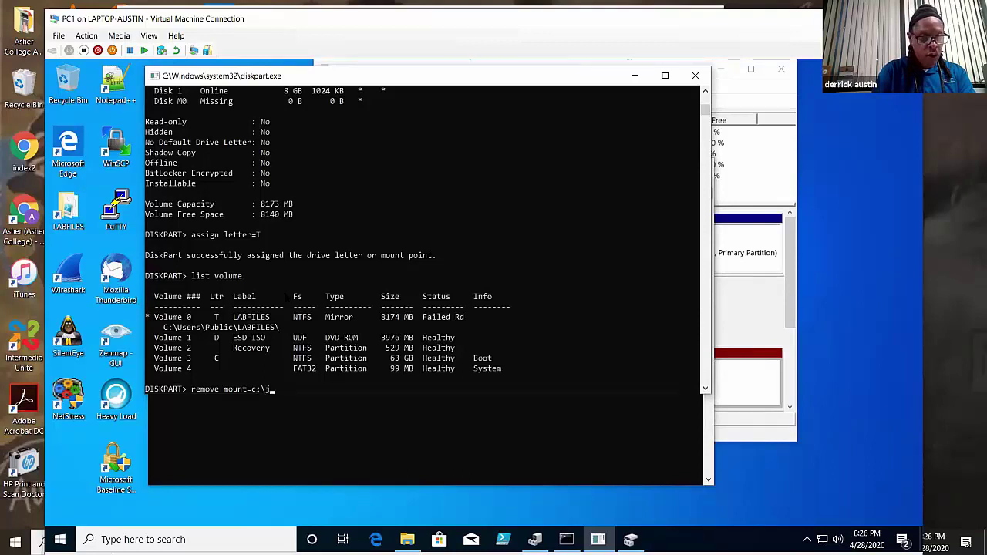
text(user)
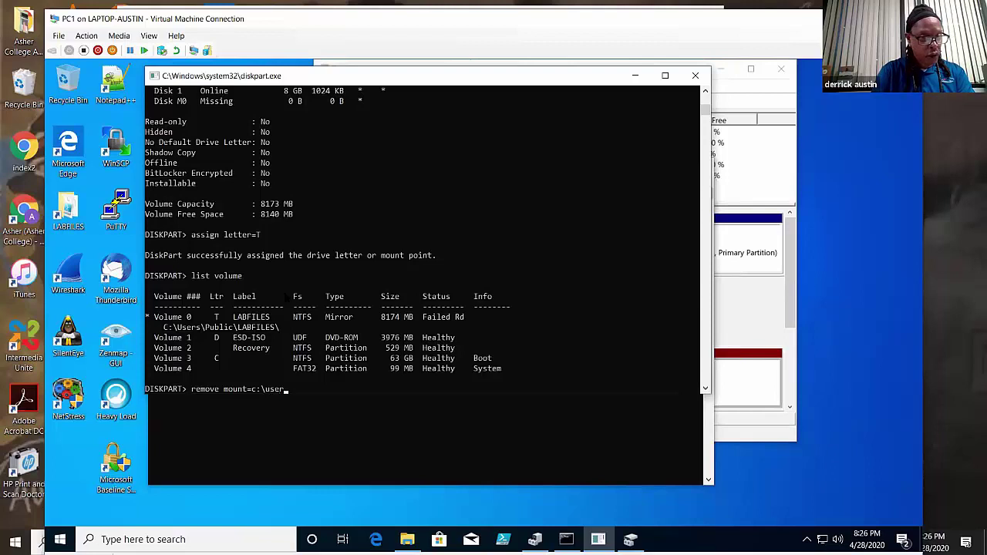
text(s\public\l)
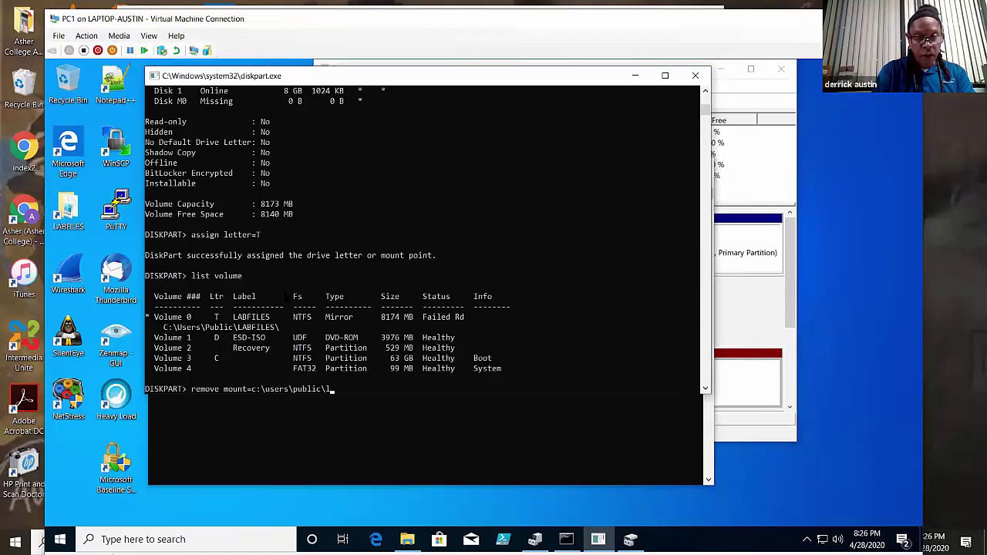
text(abfile)
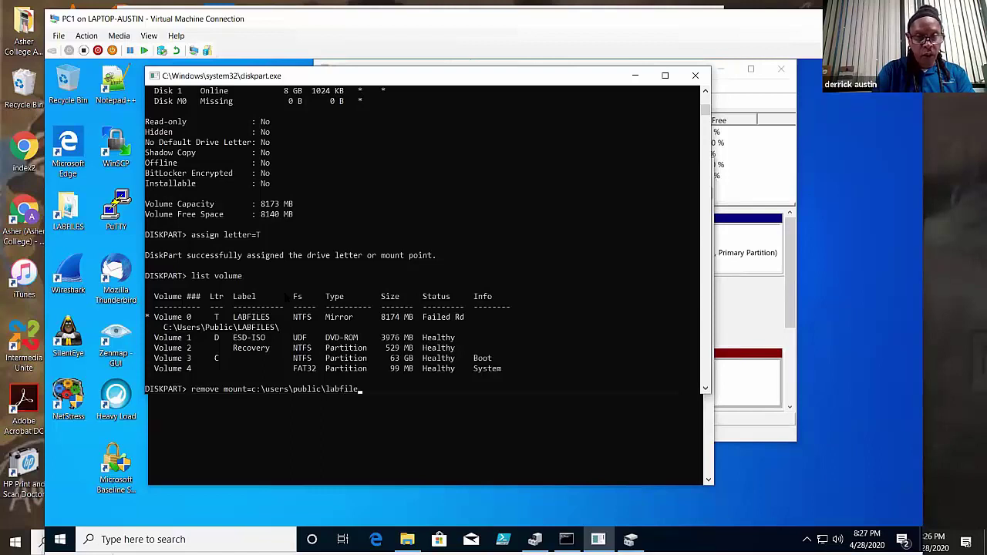
text(s)
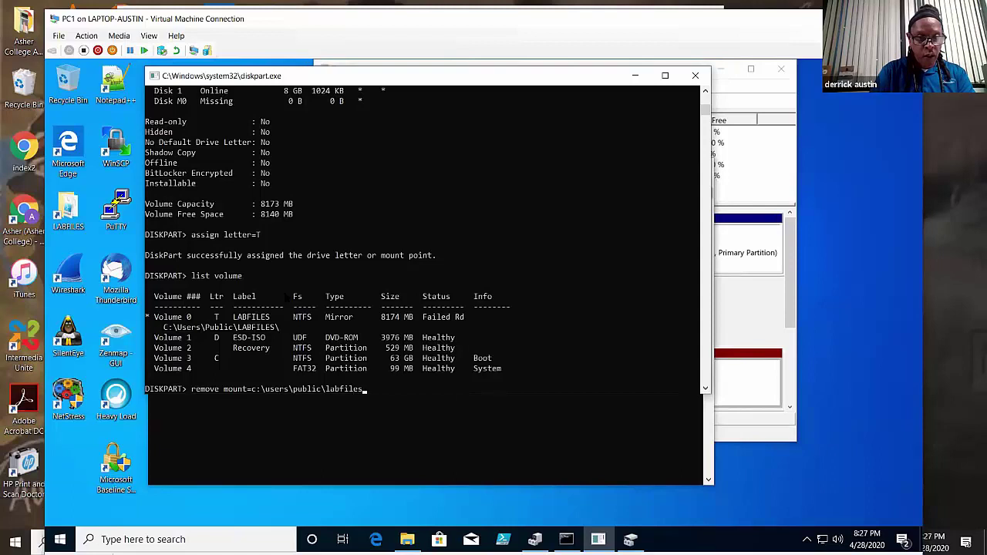
key(Return)
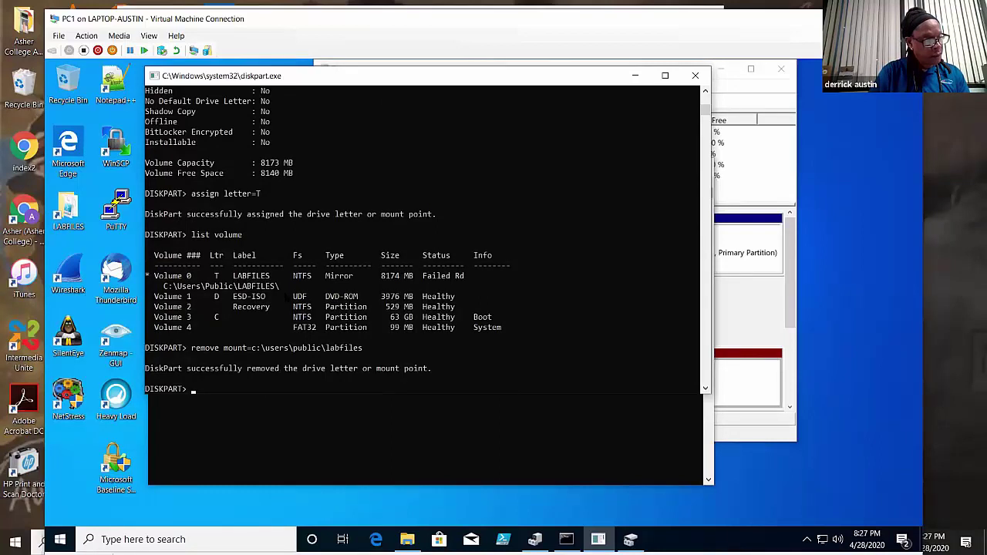
text(ex)
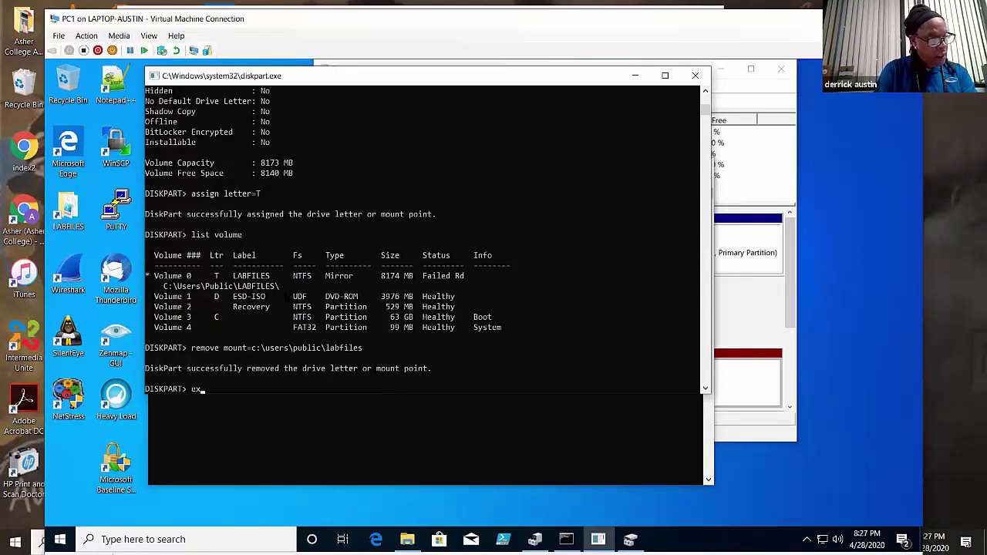
text(it)
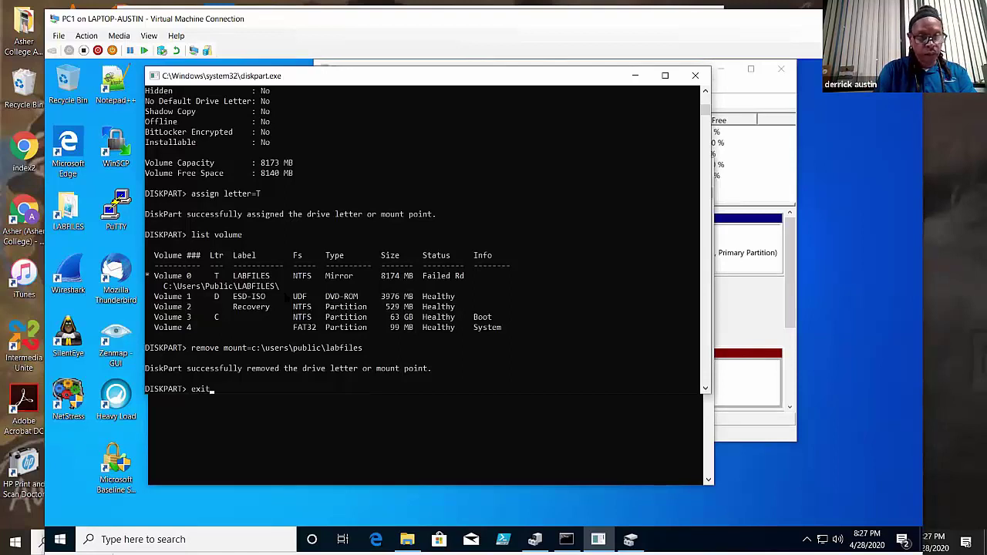
key(Return)
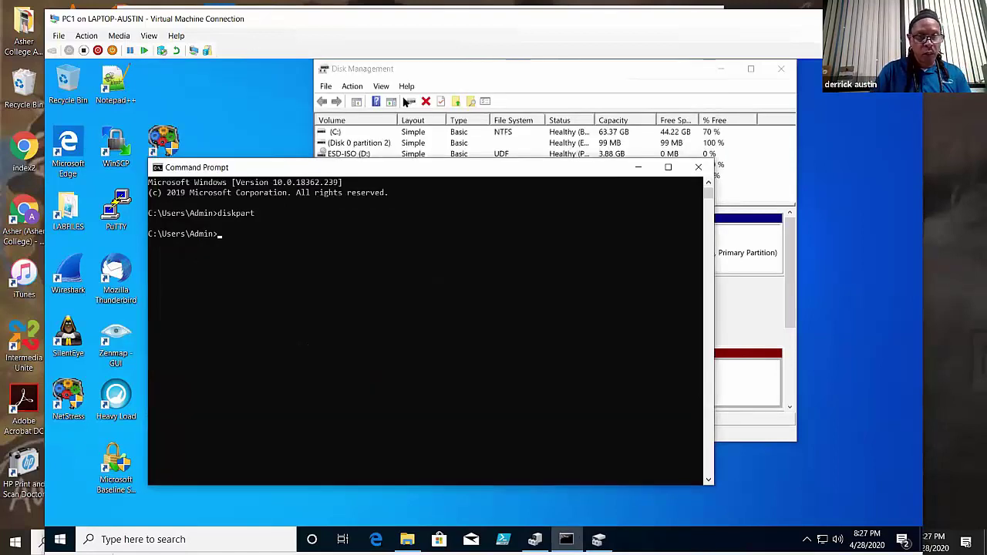
click(407, 539)
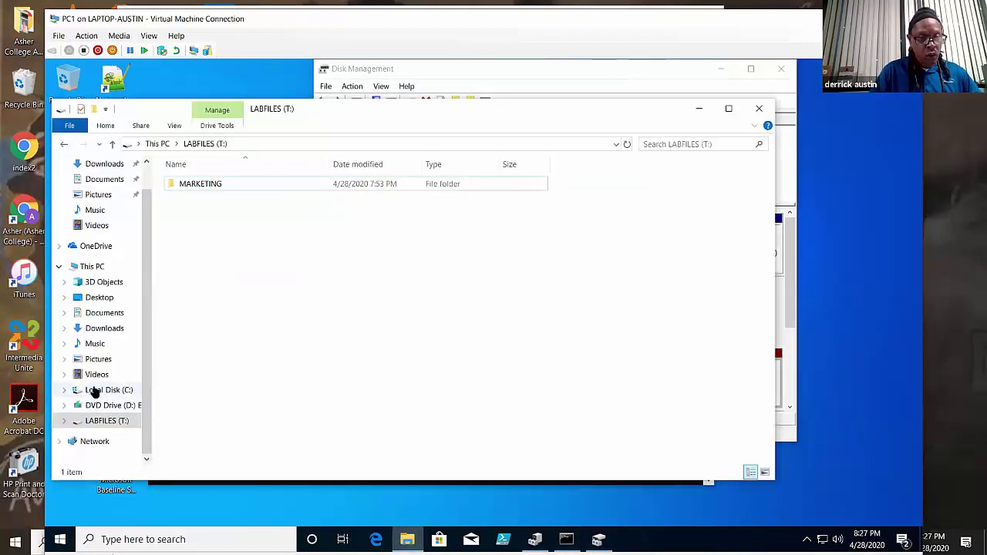
click(95, 390)
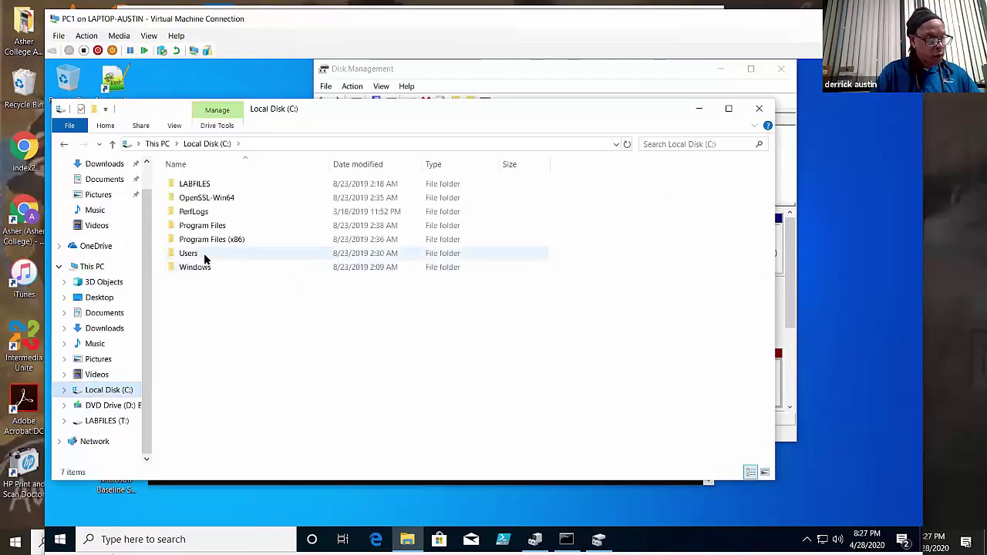
double_click(206, 259)
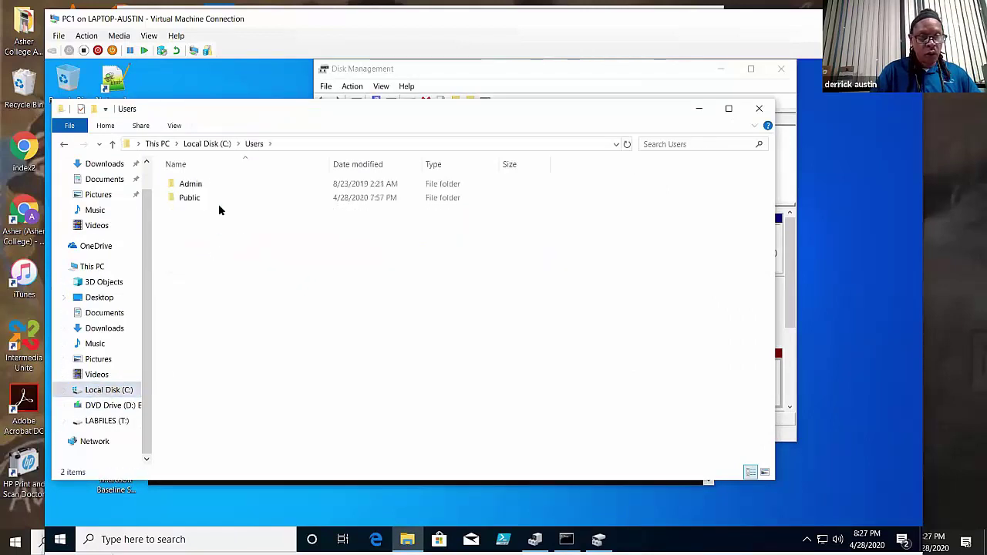
click(206, 203)
double_click(199, 199)
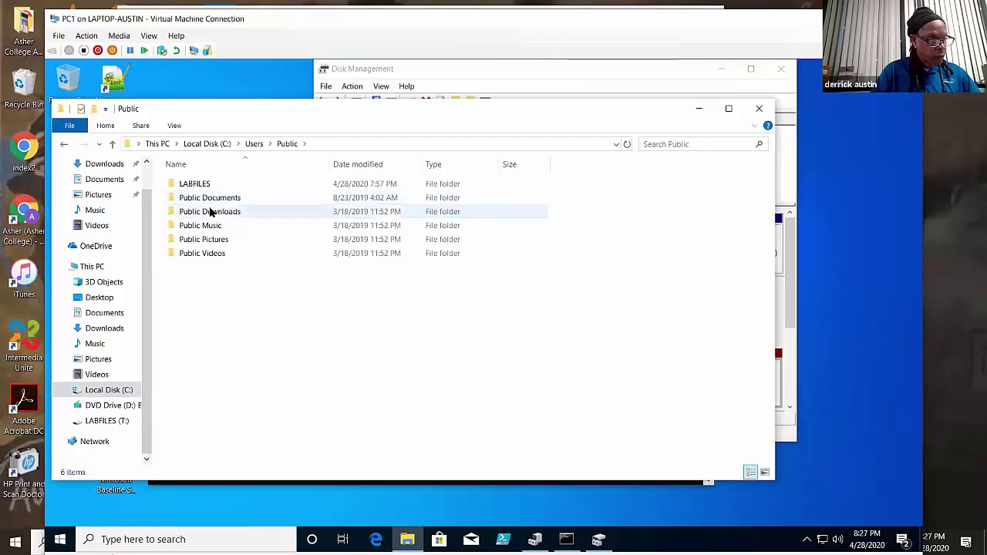
double_click(212, 184)
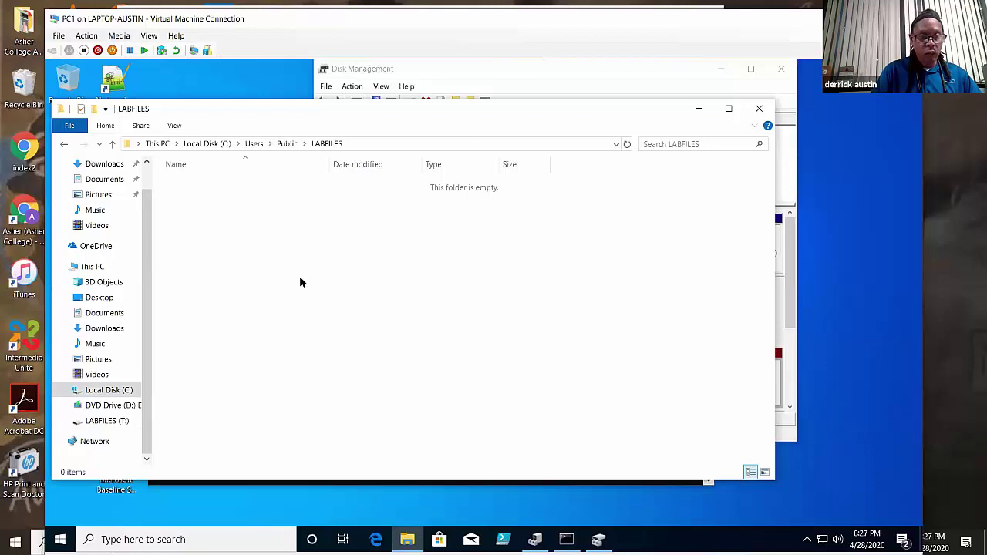
click(108, 421)
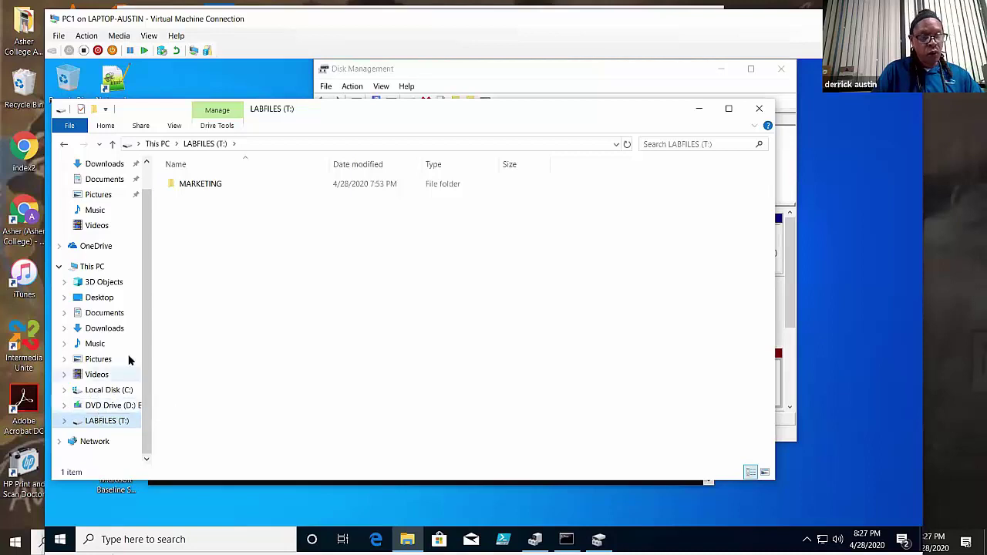
click(64, 145)
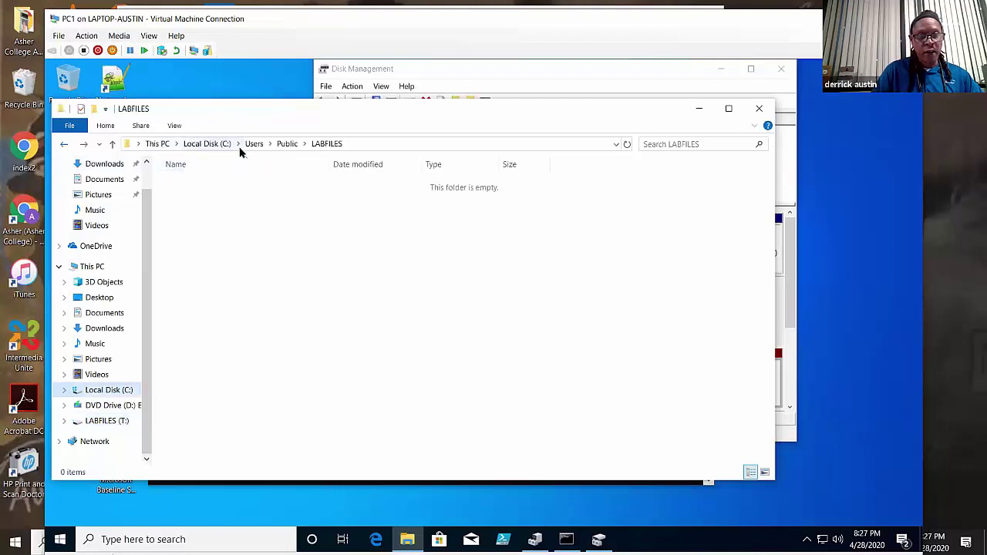
click(115, 422)
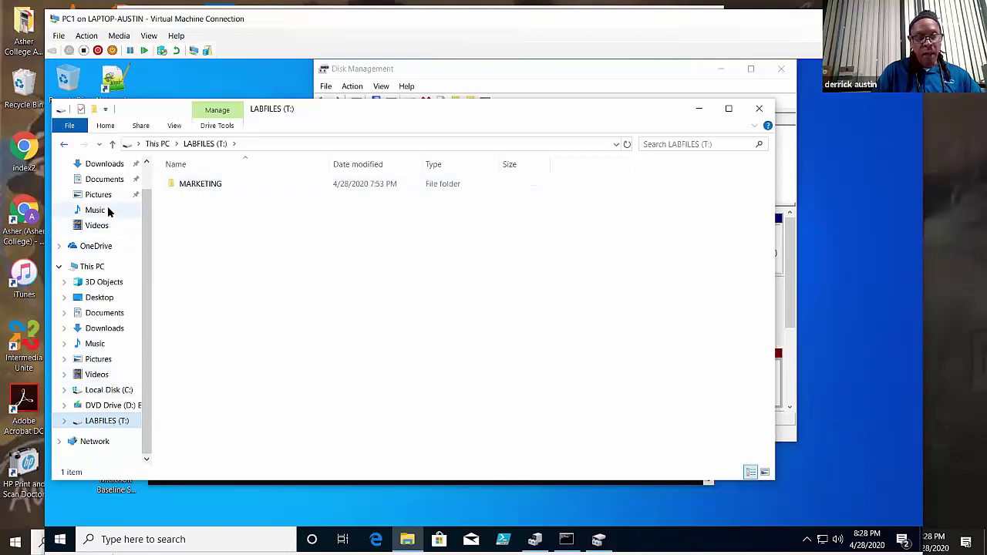
click(65, 144)
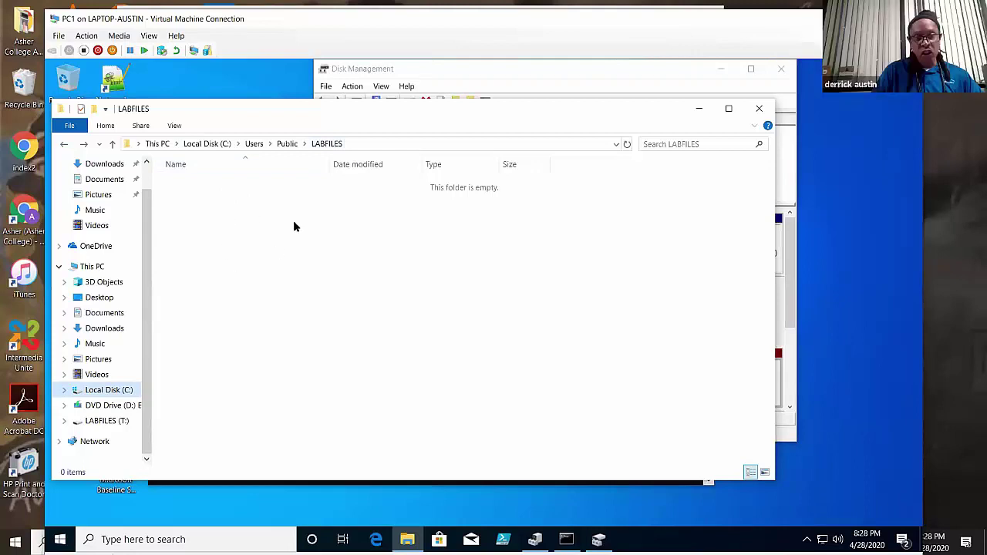
click(91, 422)
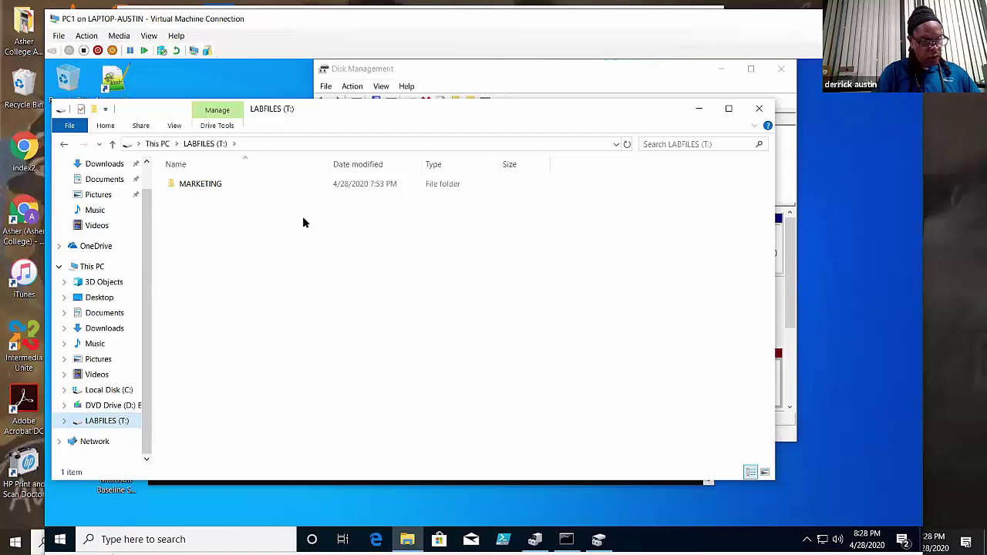
click(700, 111)
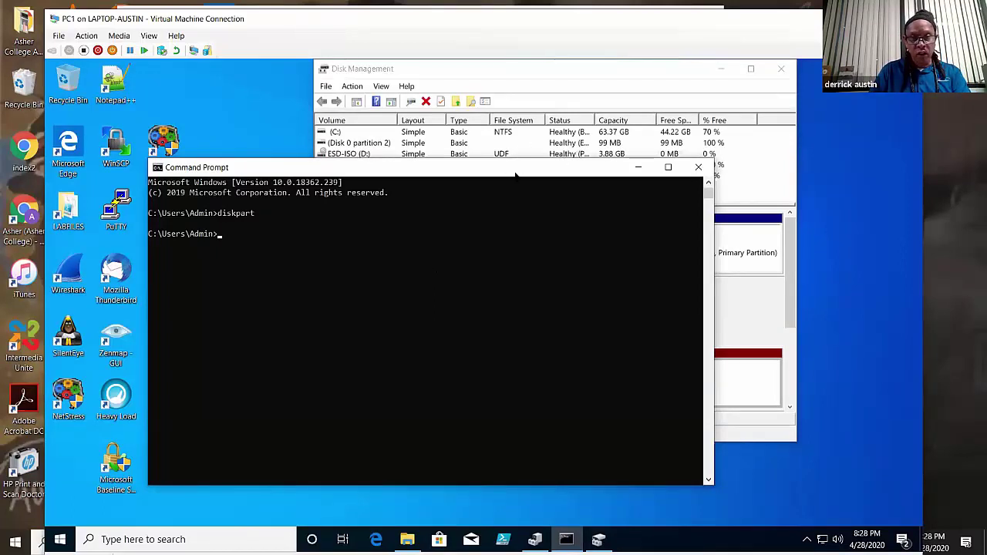
- Run 'format t: /fs:fat32' and close the non-admin Command Prompt after Access Denied
drag(515, 174, 525, 149)
text(format)
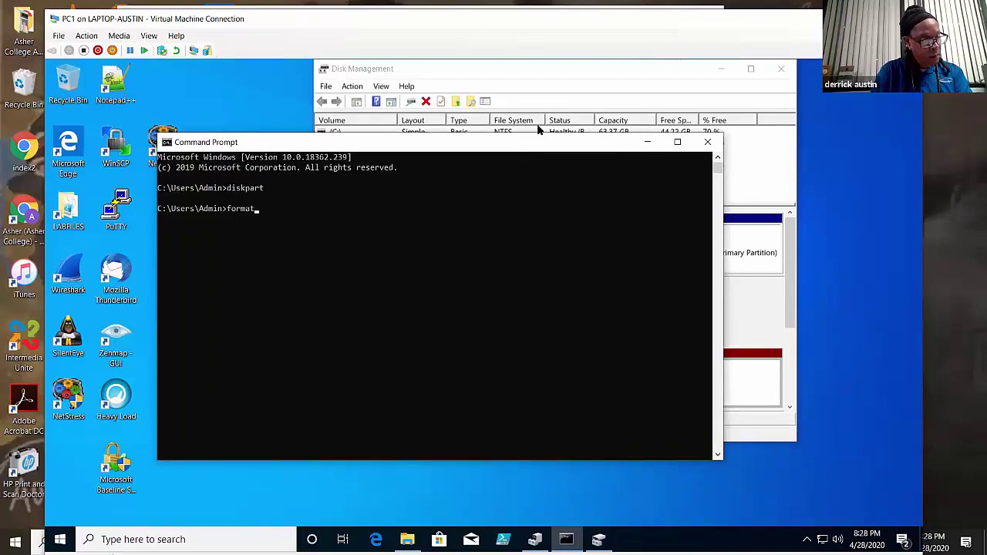
text( t:)
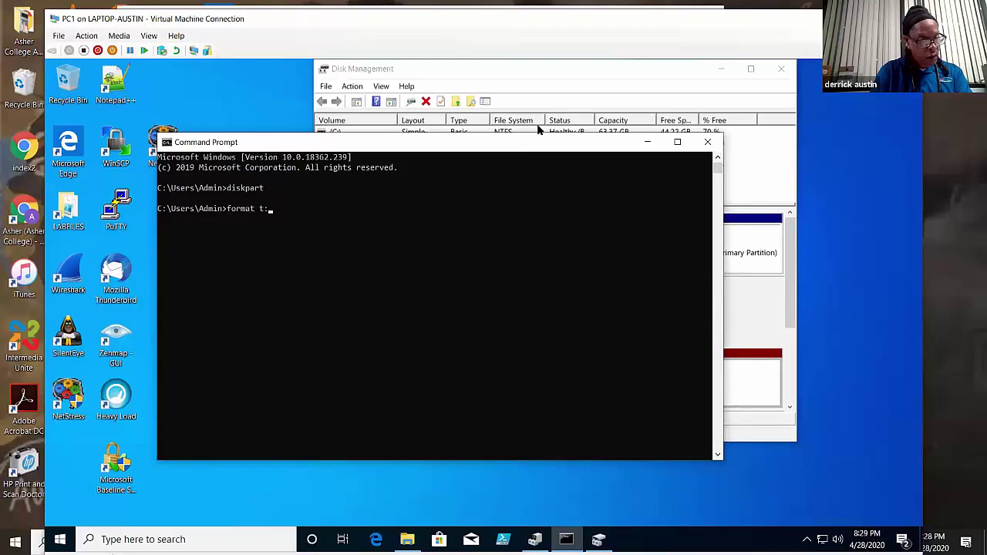
text( /)
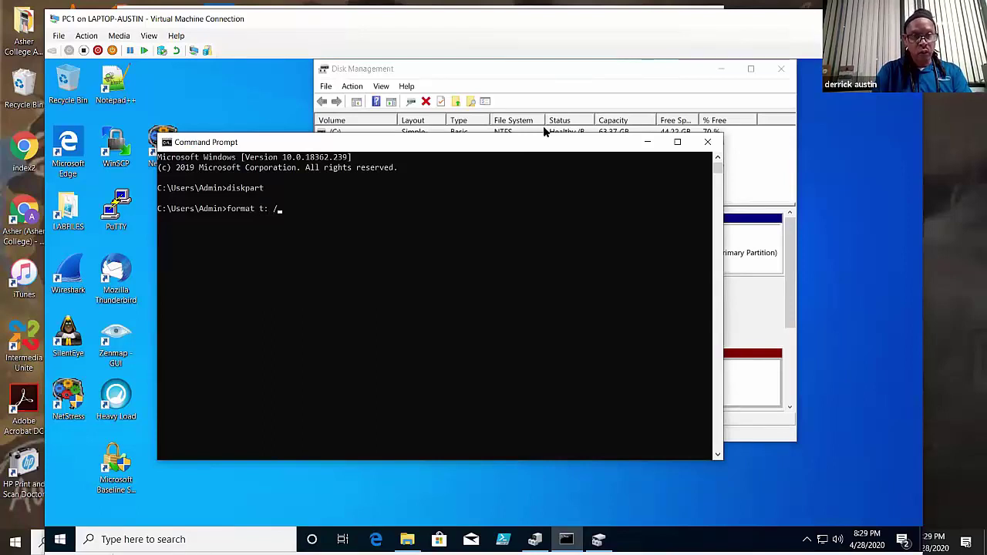
text(fs:fat)
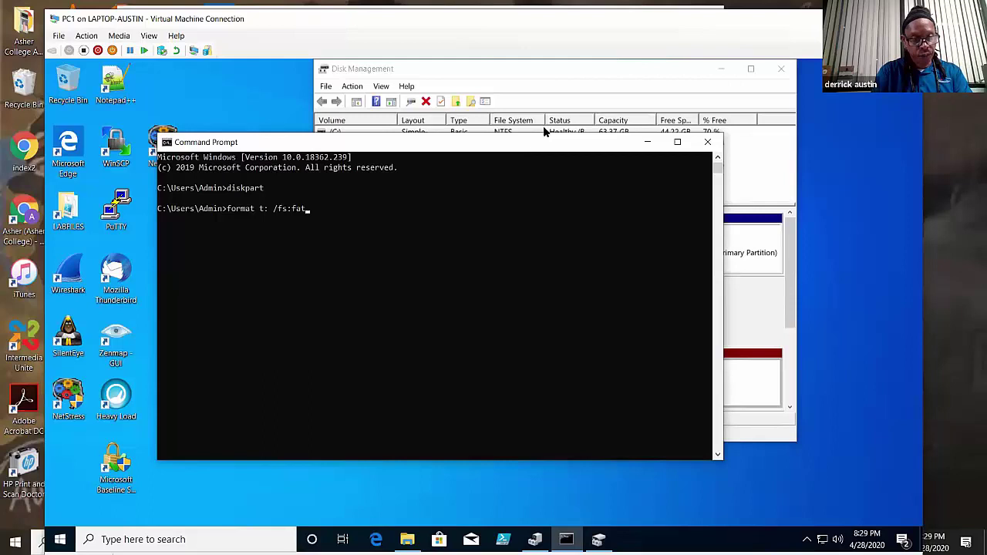
text(32)
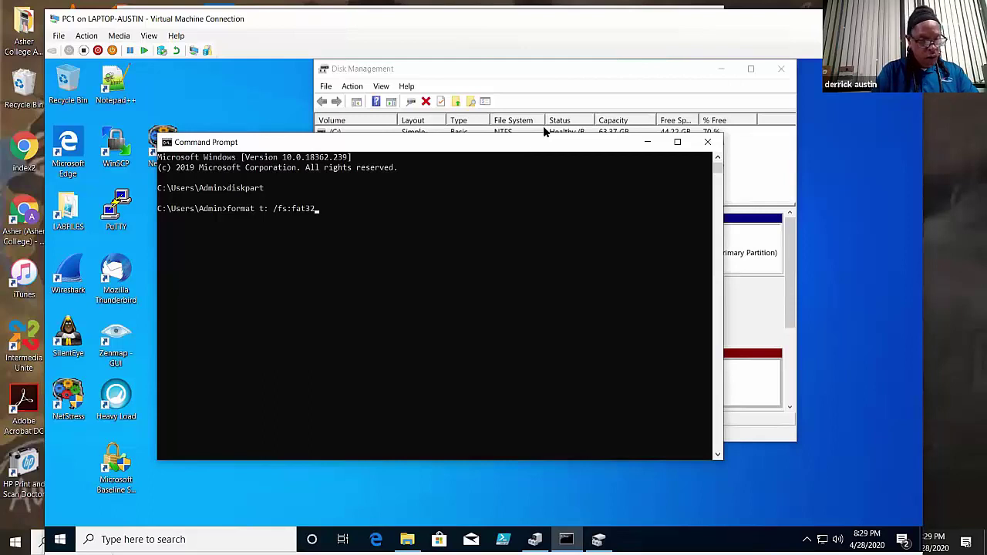
key(Return)
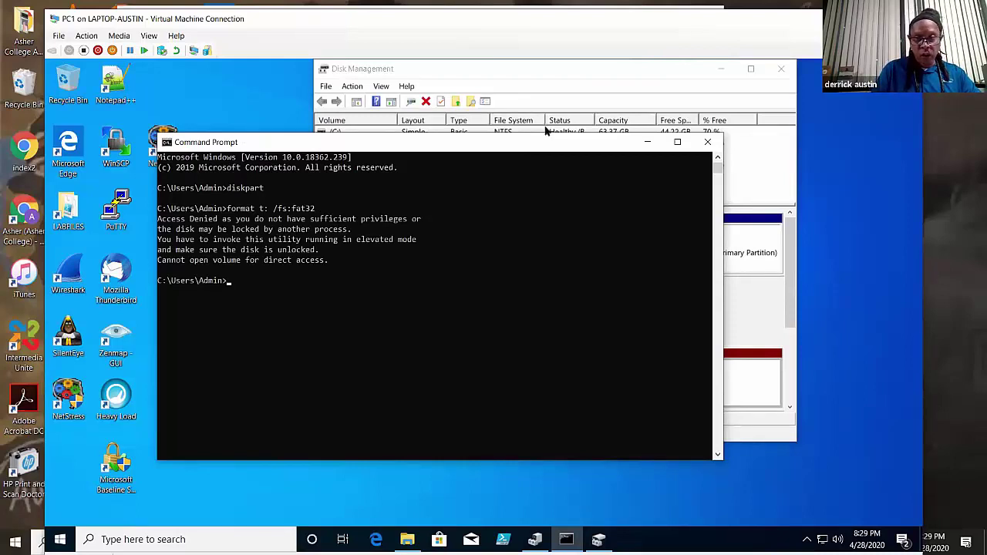
click(701, 147)
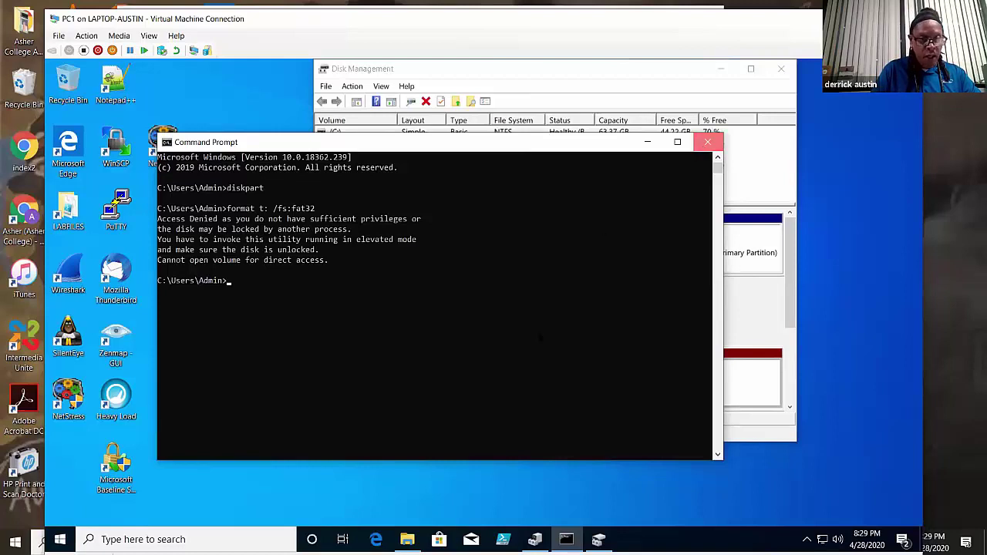
- Launch Command Prompt as administrator from Windows search using Ctrl+Shift+Enter
click(121, 529)
text(m)
key(BackSpace)
text(cmd)
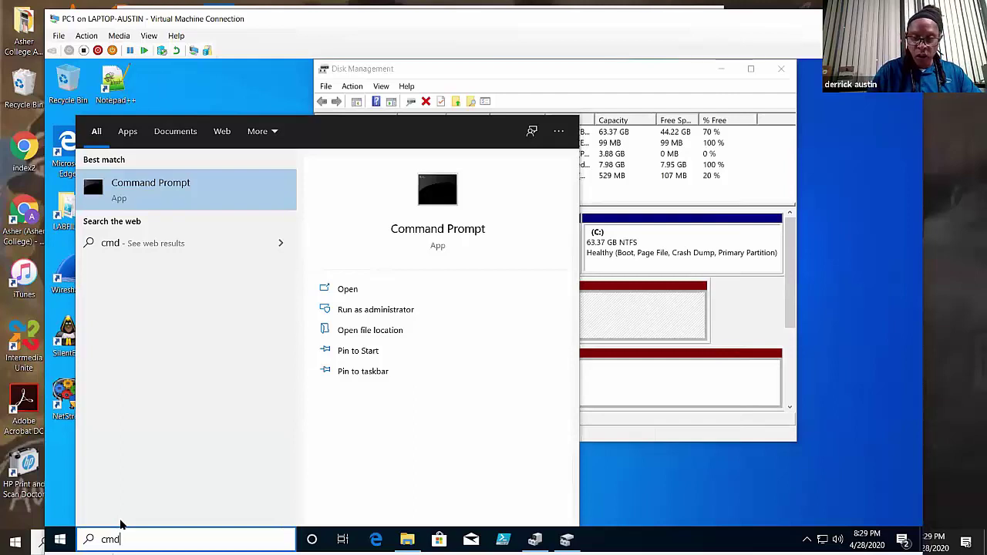
key(ctrl+shift+Return)
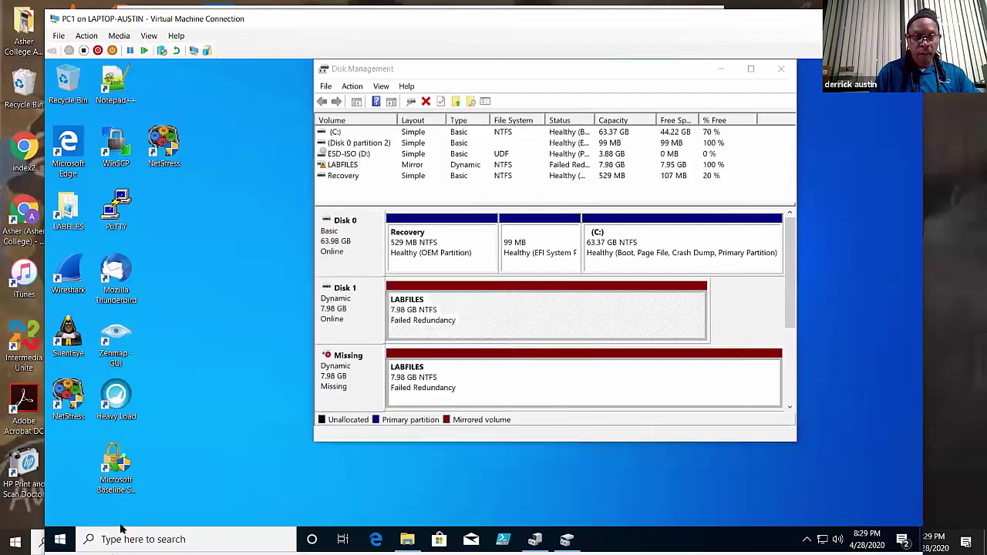
click(396, 381)
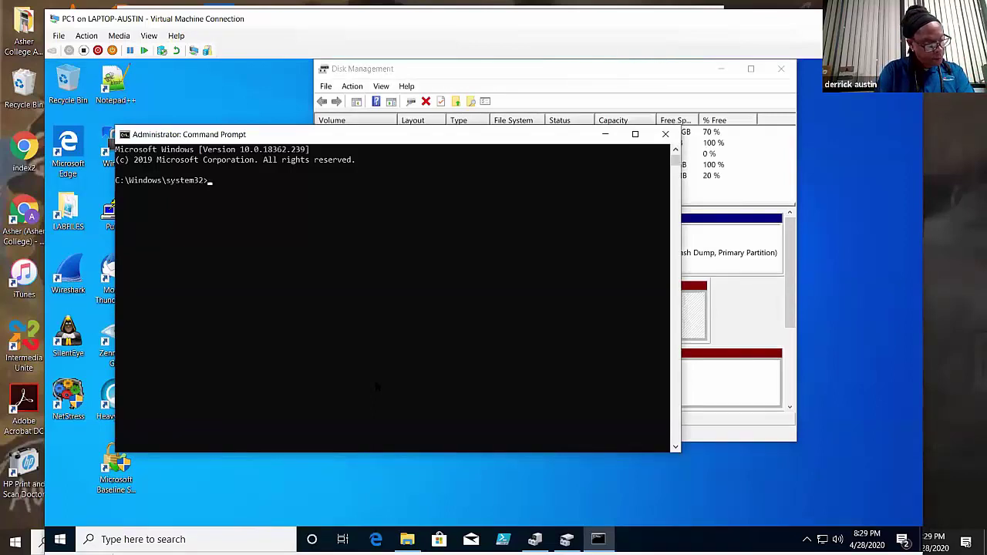
- Format T: as FAT32, confirming current label LABFILES and naming the new volume TOOLS
text(t:)
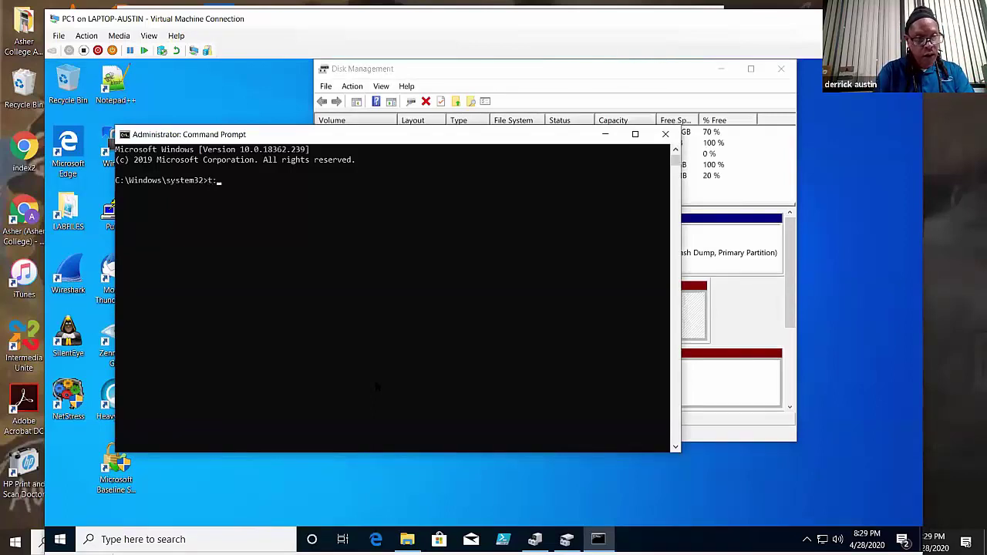
key(BackSpace)
key(BackSpace)
key(BackSpace)
text(for)
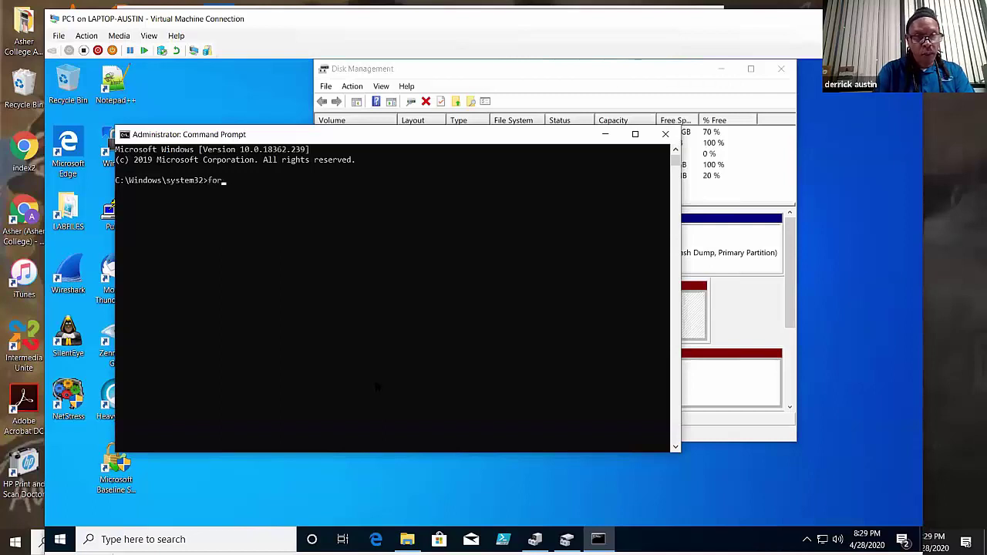
text(mat t:)
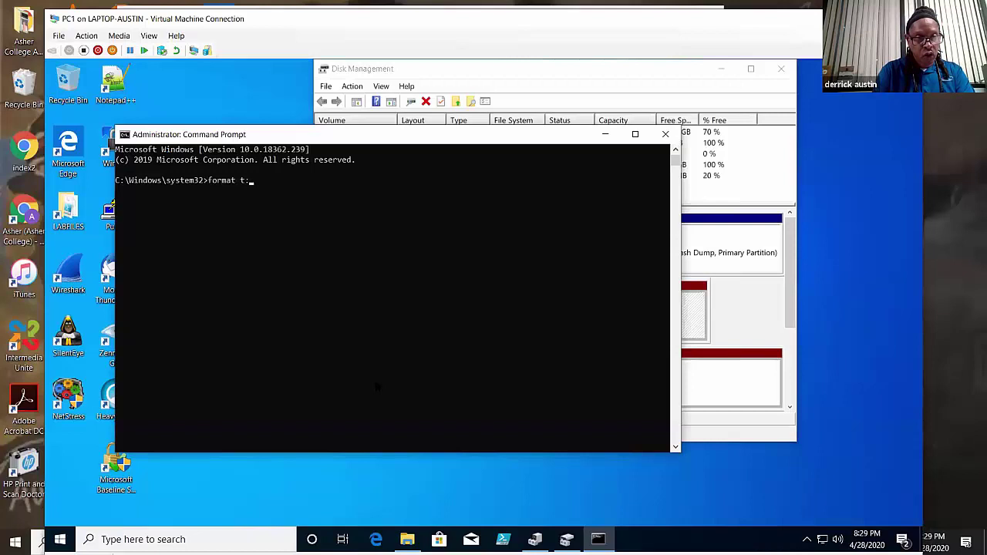
text( /f)
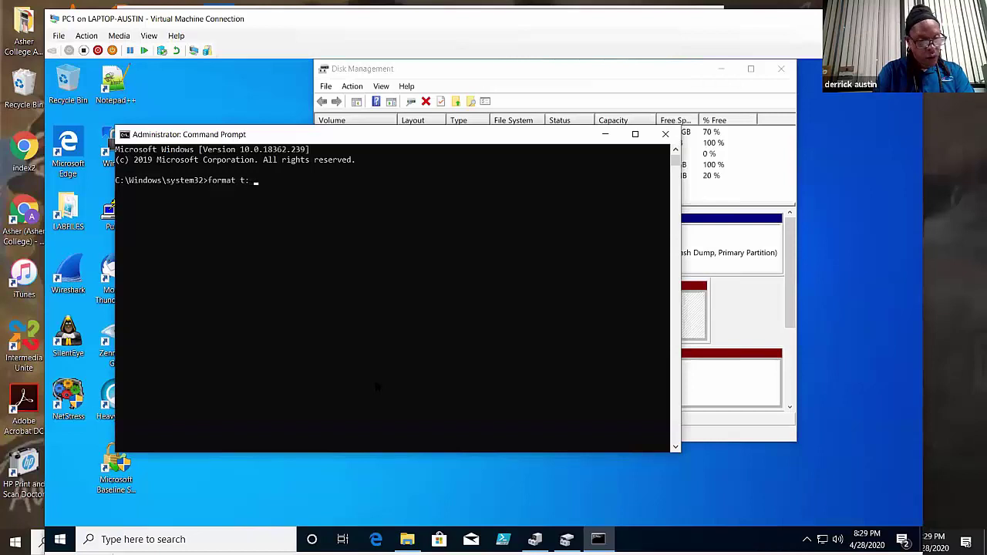
text(s:)
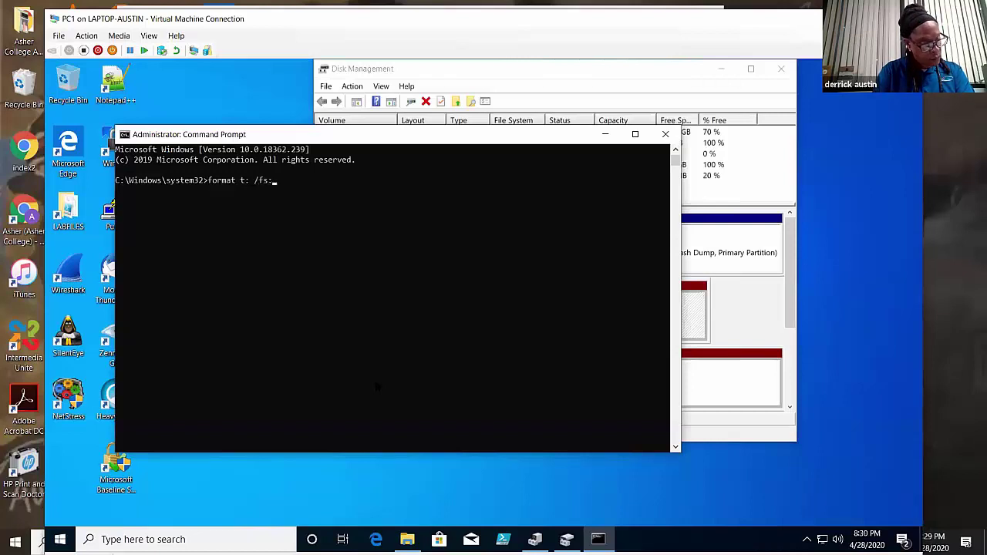
text(fat32)
key(Return)
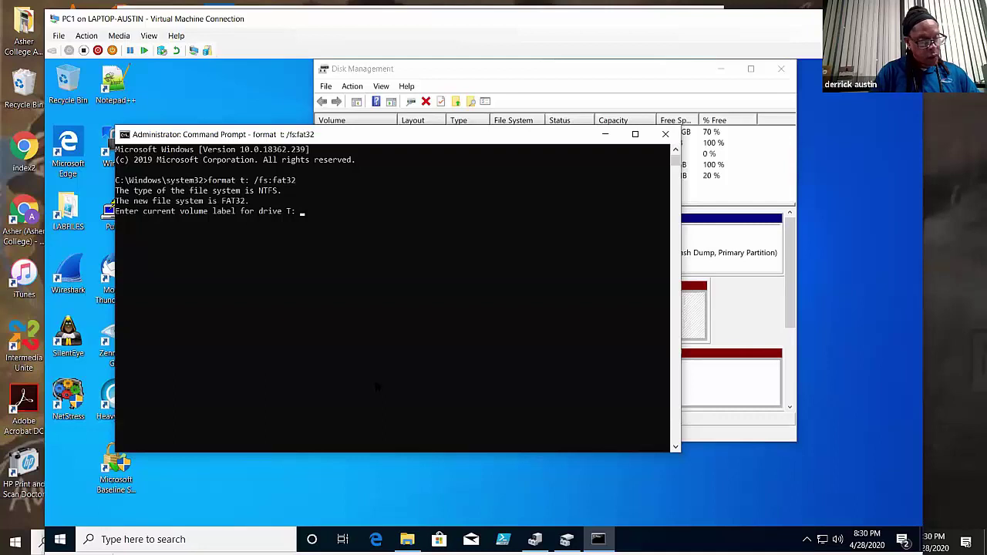
text(lABFILES)
key(Return)
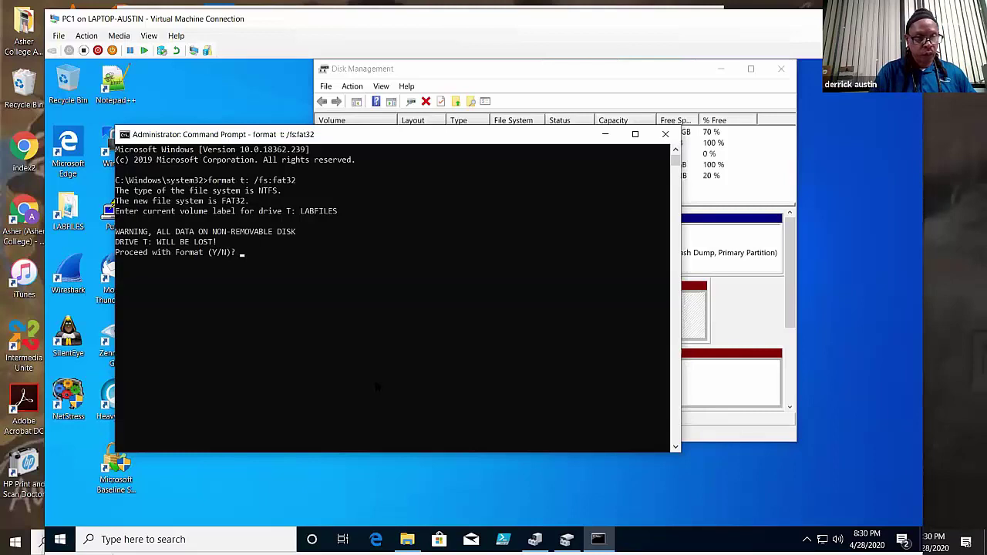
text(y)
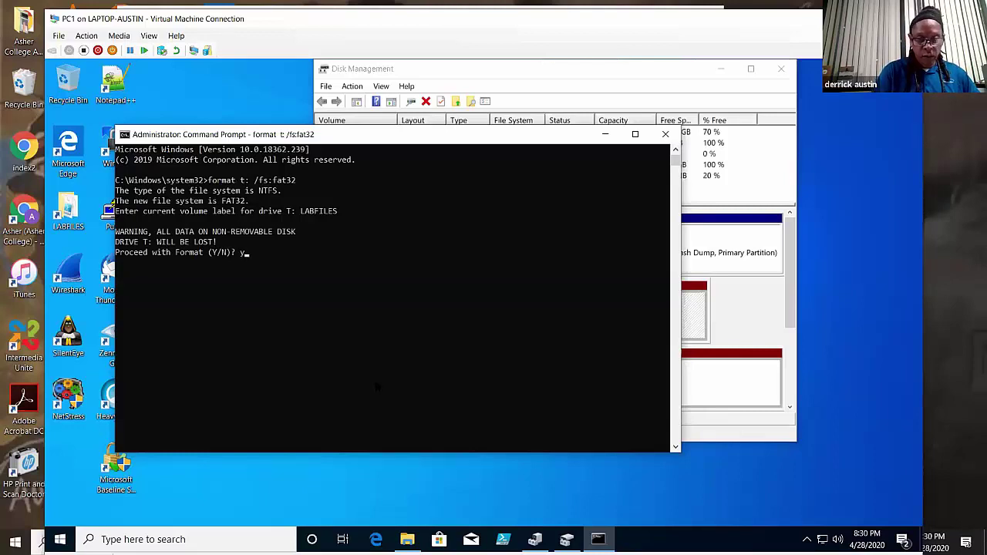
key(Return)
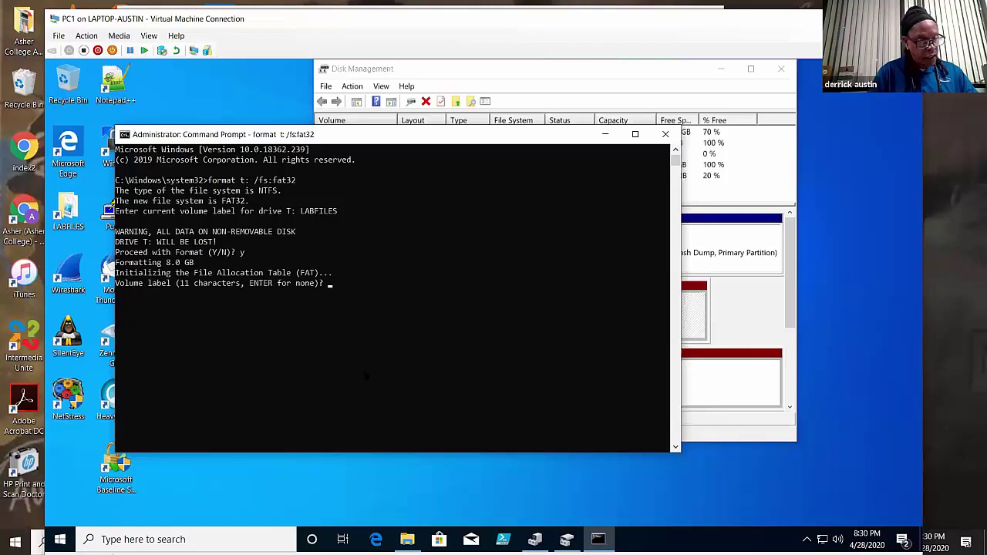
text(T)
text(OOLS)
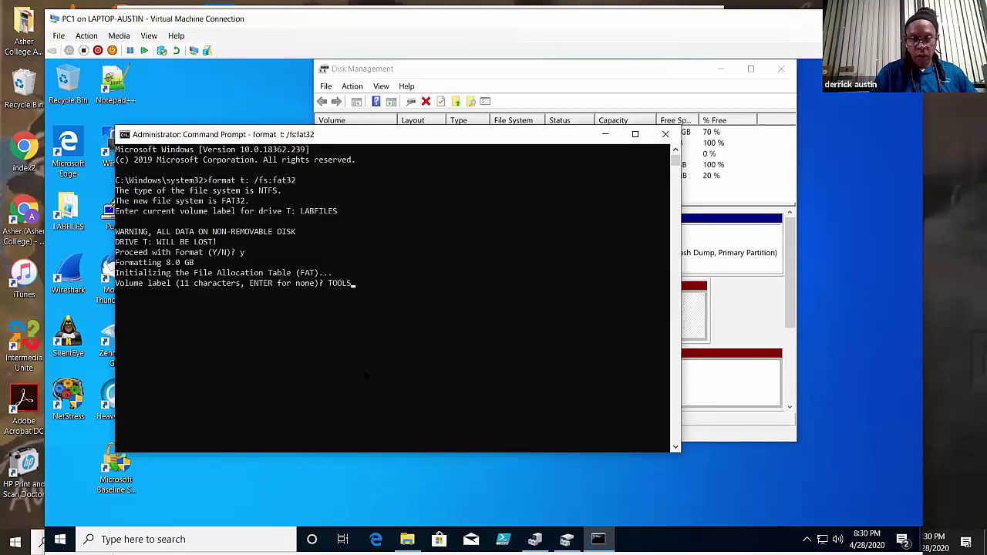
key(Return)
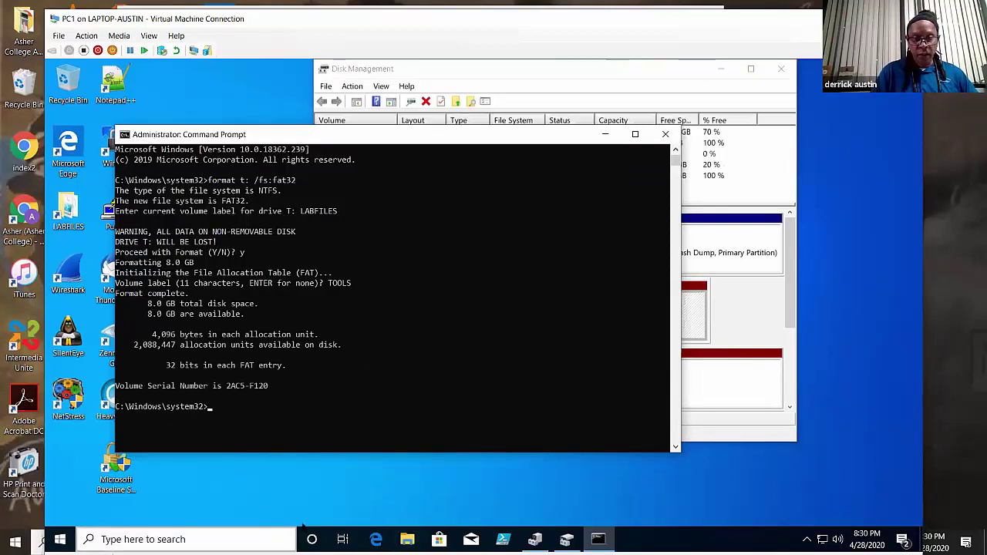
- Confirm TOOLS (T:) is empty, then bring forward Disk Management showing the 7.98 GB FAT32 TOOLS volume
click(407, 539)
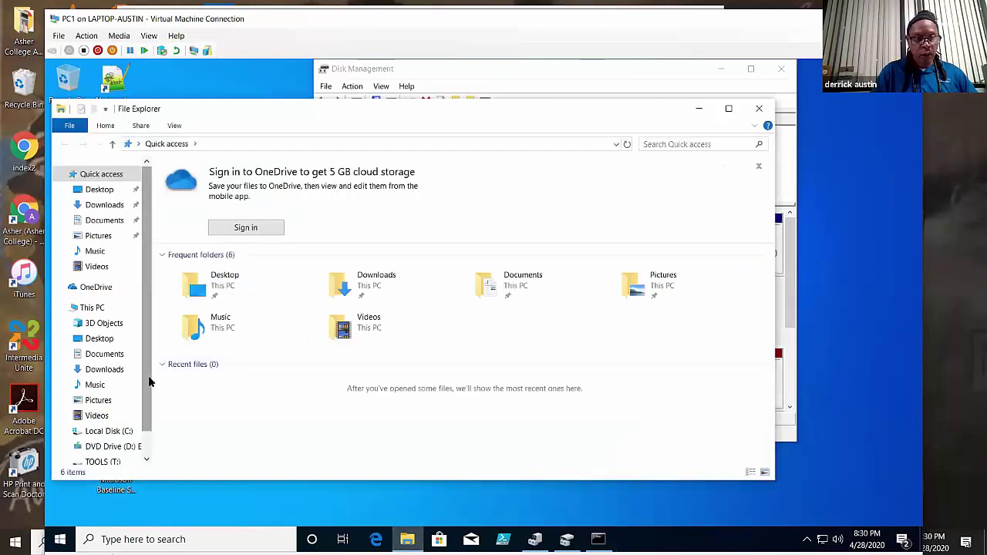
scroll(151, 374, down, 1)
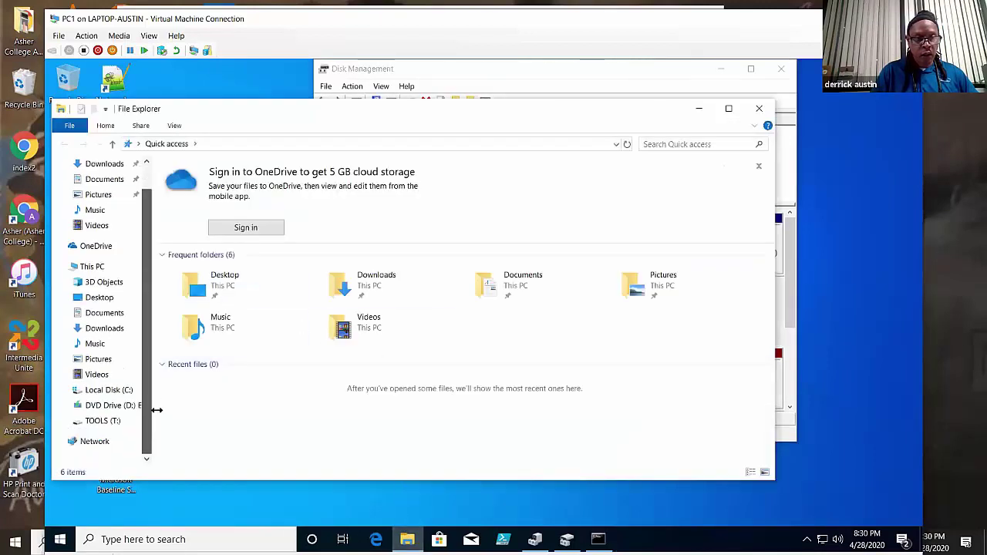
click(106, 423)
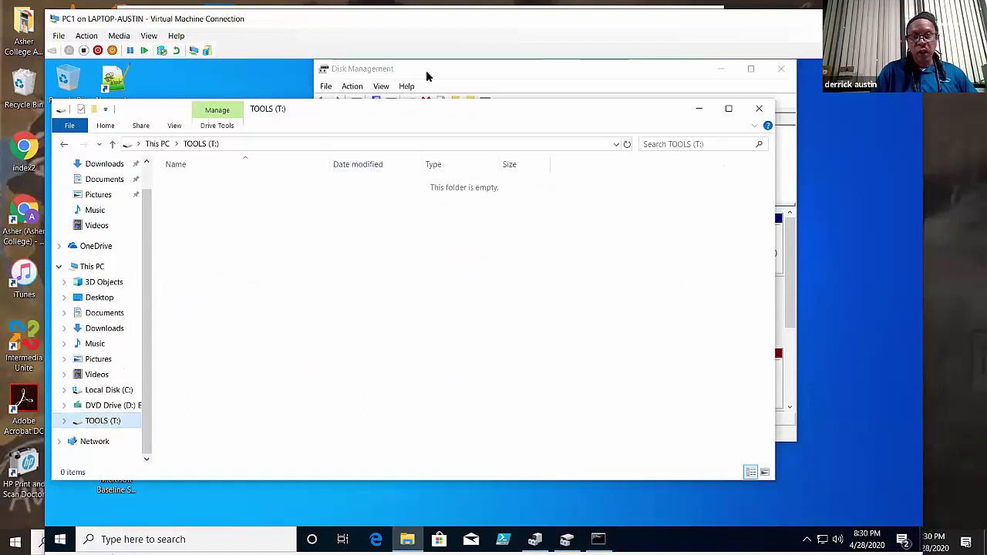
click(427, 100)
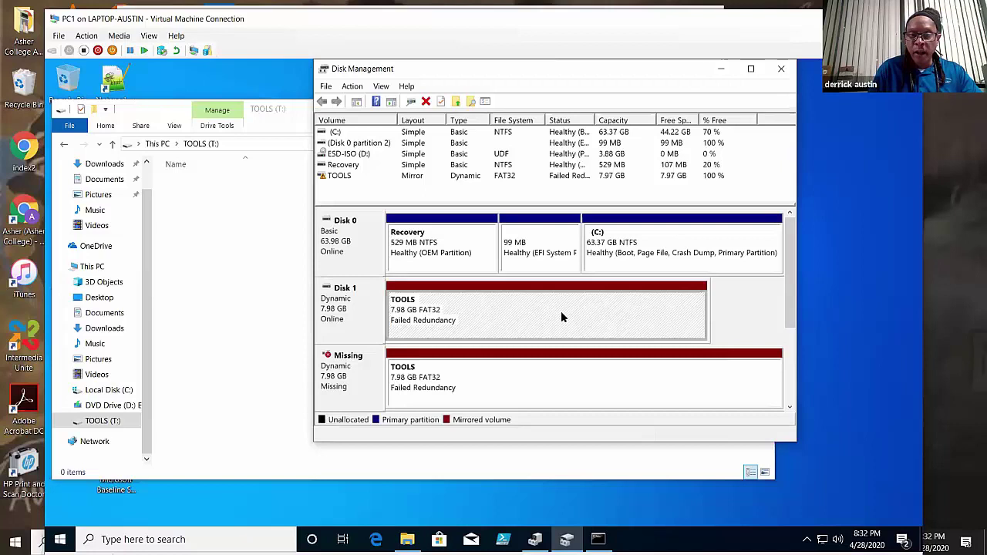
- Close the guest's Disk Management, File Explorer and Command Prompt windows
drag(551, 76, 444, 99)
click(668, 88)
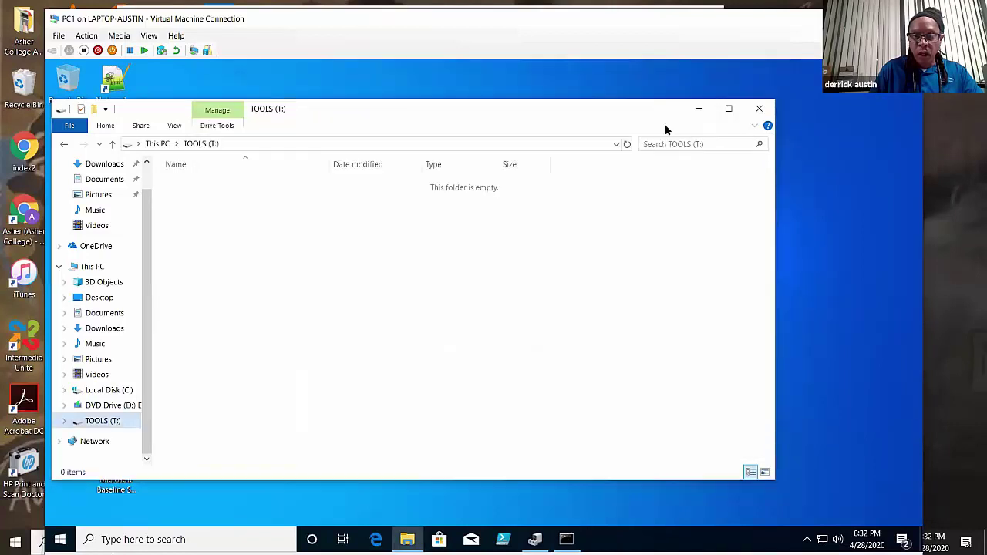
click(759, 109)
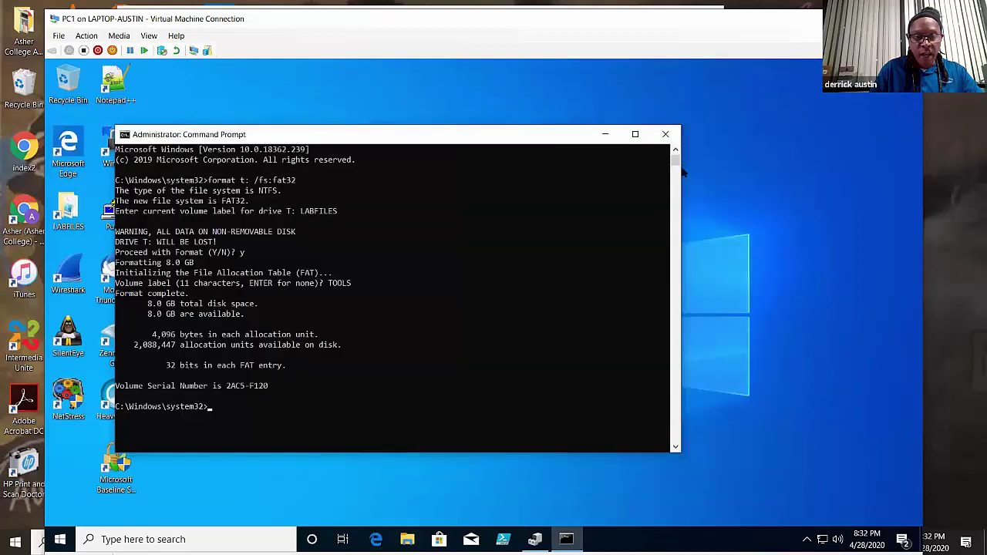
click(666, 134)
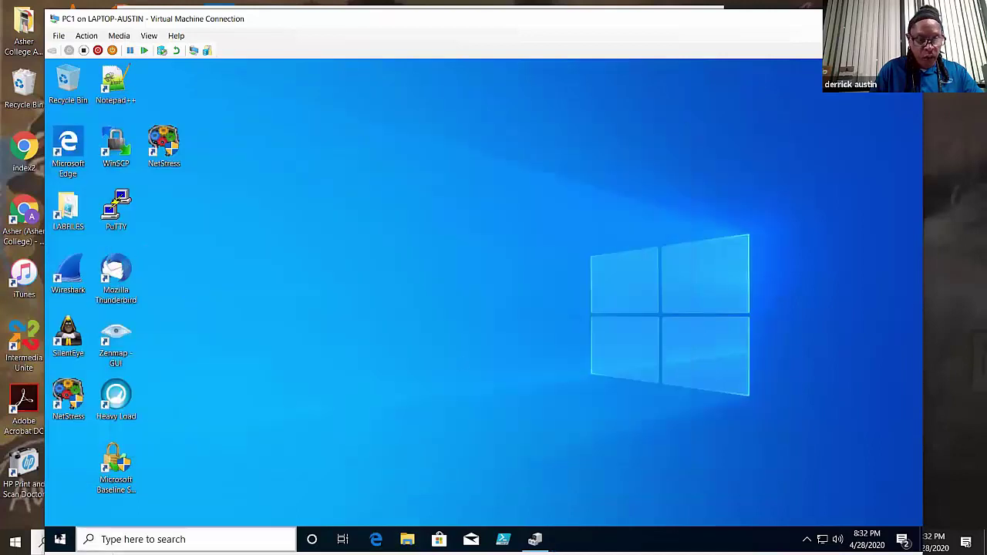
- Shut down the PC1 virtual machine from the Start menu's power options
click(59, 540)
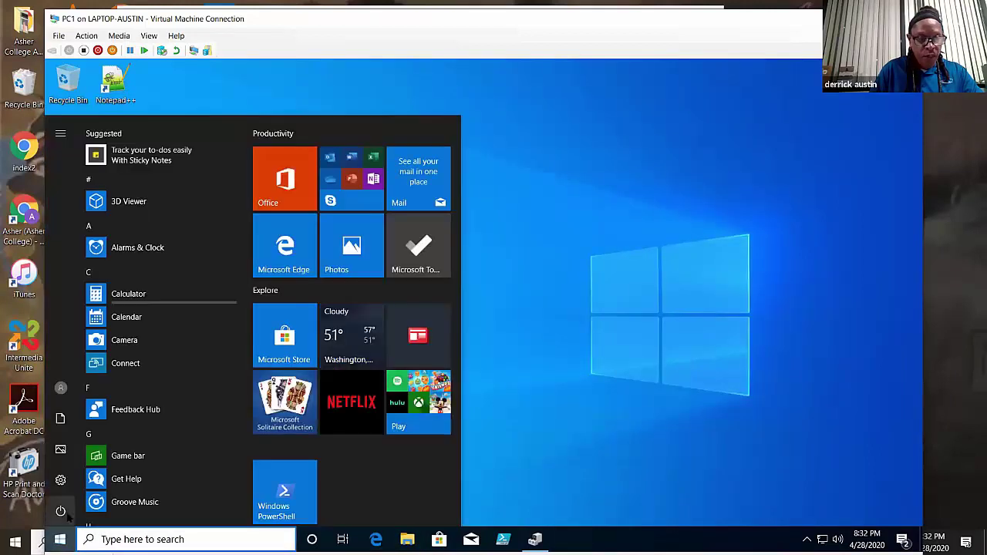
click(63, 513)
click(114, 459)
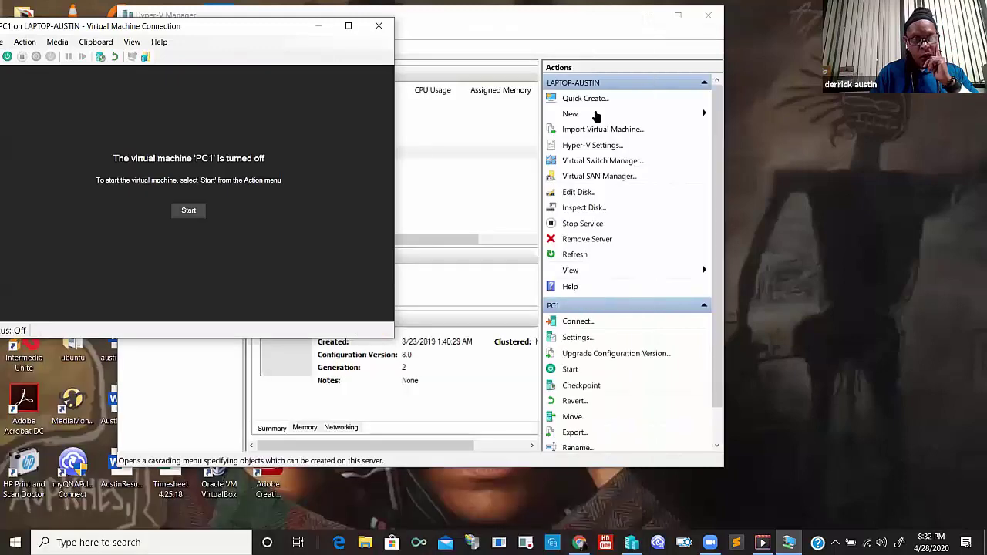
- Close the VM connection, revert PC1 to the PC1 (Windows 10) Initial Config checkpoint, and minimize Hyper-V Manager
click(379, 30)
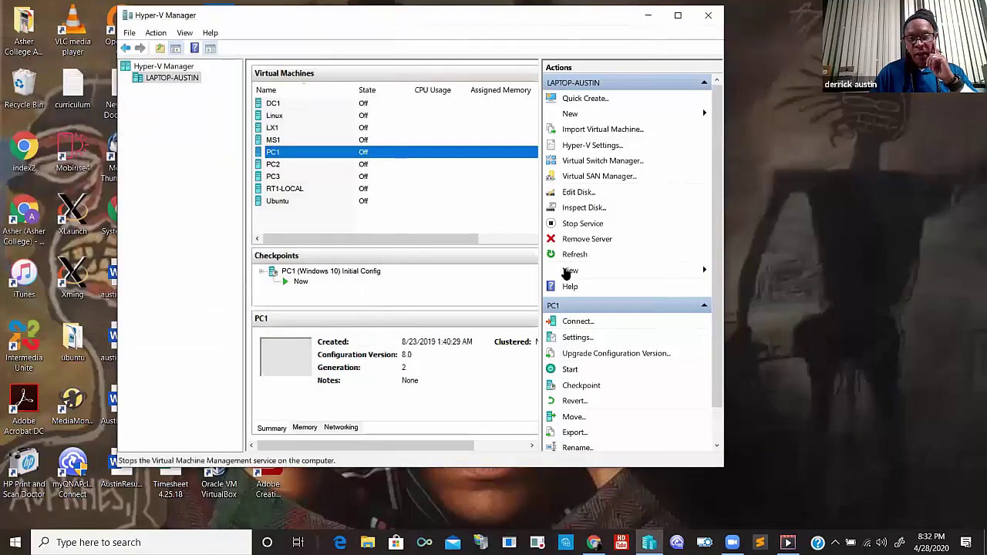
scroll(715, 360, down, 2)
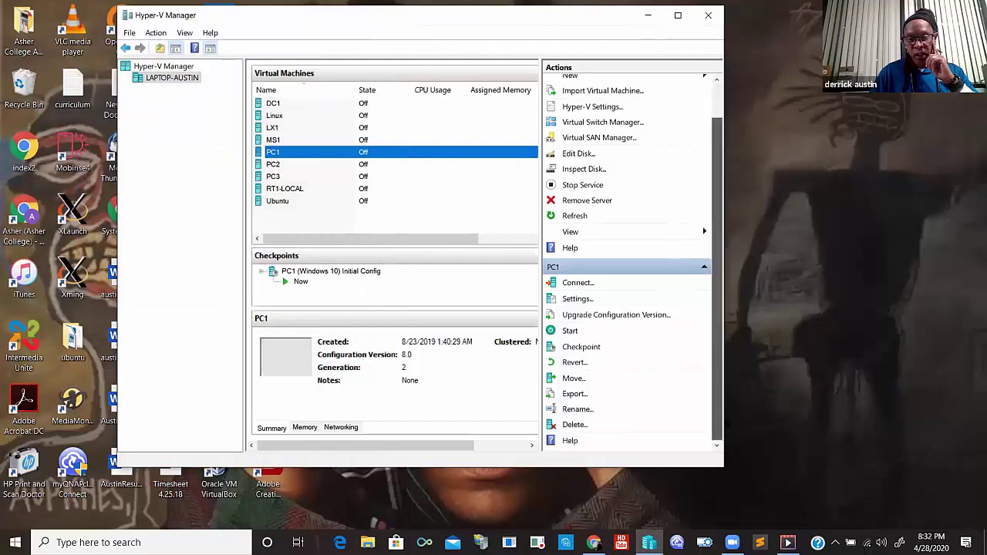
click(575, 363)
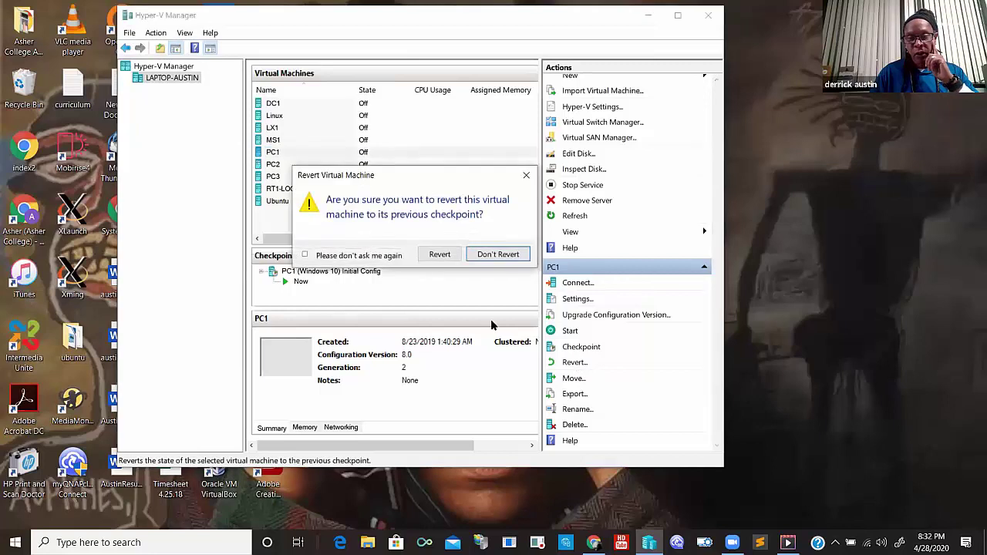
click(438, 254)
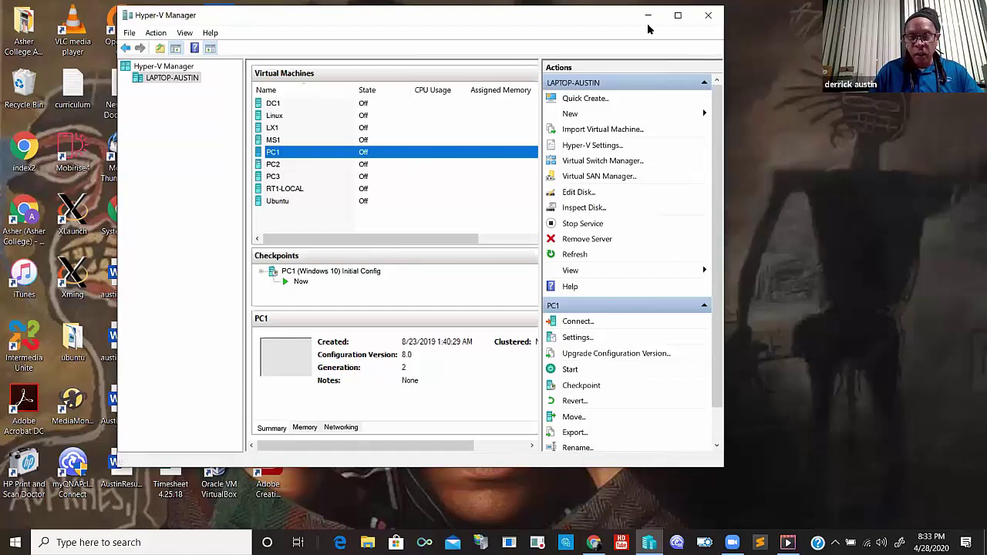
click(649, 542)
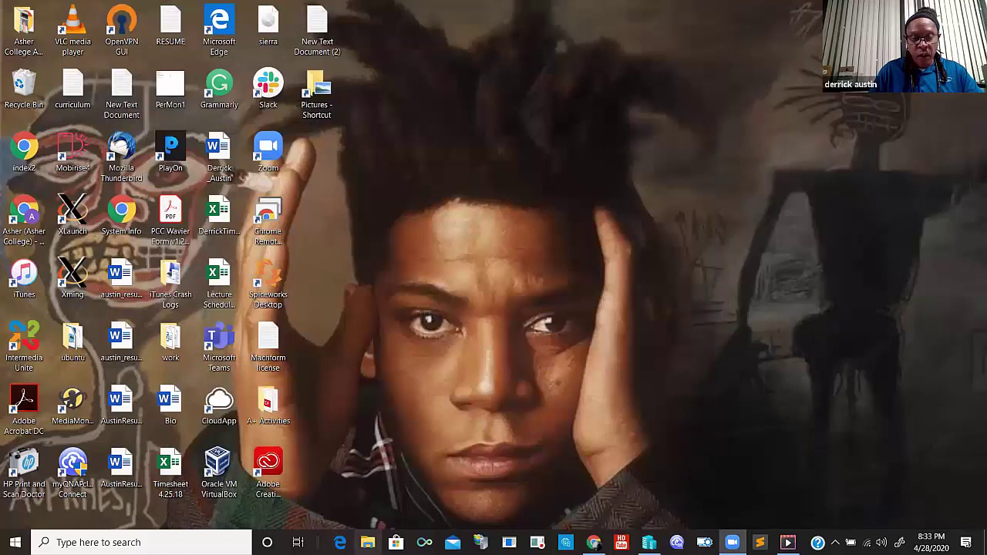
- Delete the RAIDA and RAIDB disk images from C:\COMPTIA-LABS\TEMP
click(368, 543)
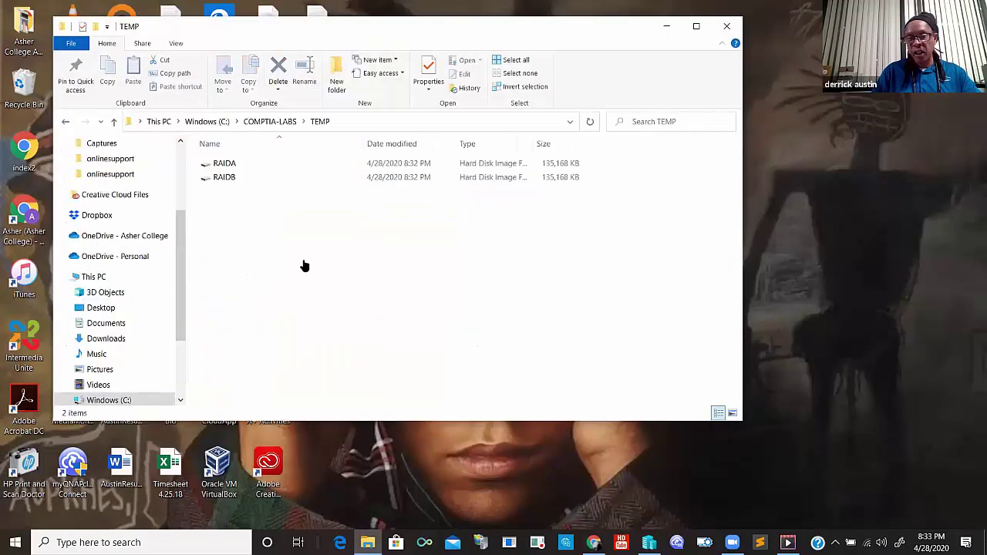
drag(241, 165, 242, 164)
right_click(241, 163)
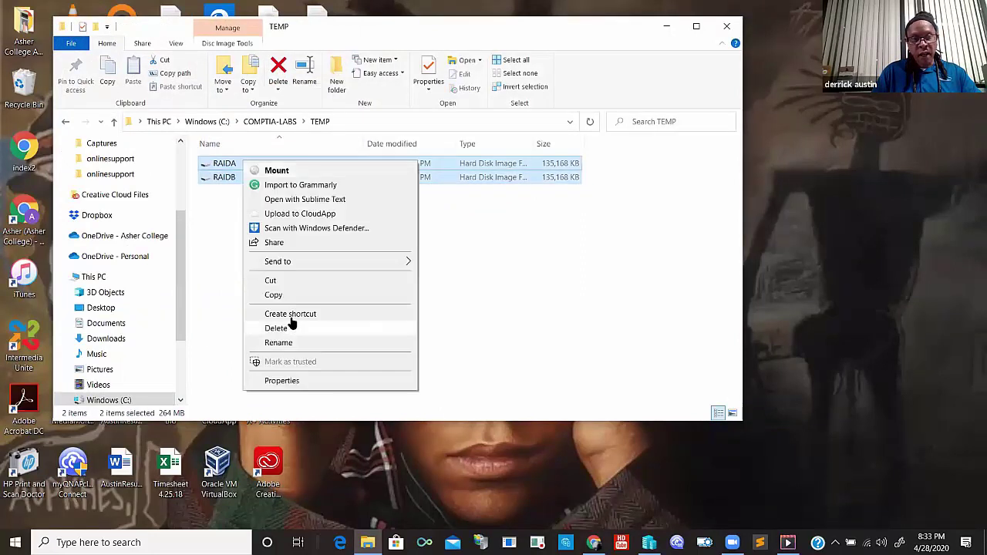
click(277, 329)
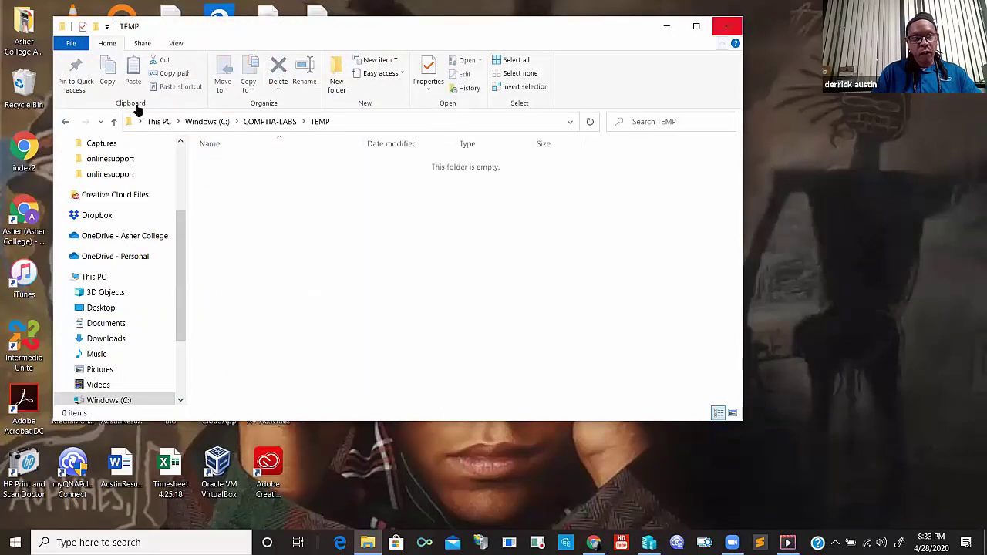
- Check that RAIDA and RAIDB are in the Recycle Bin, then close both windows
double_click(26, 91)
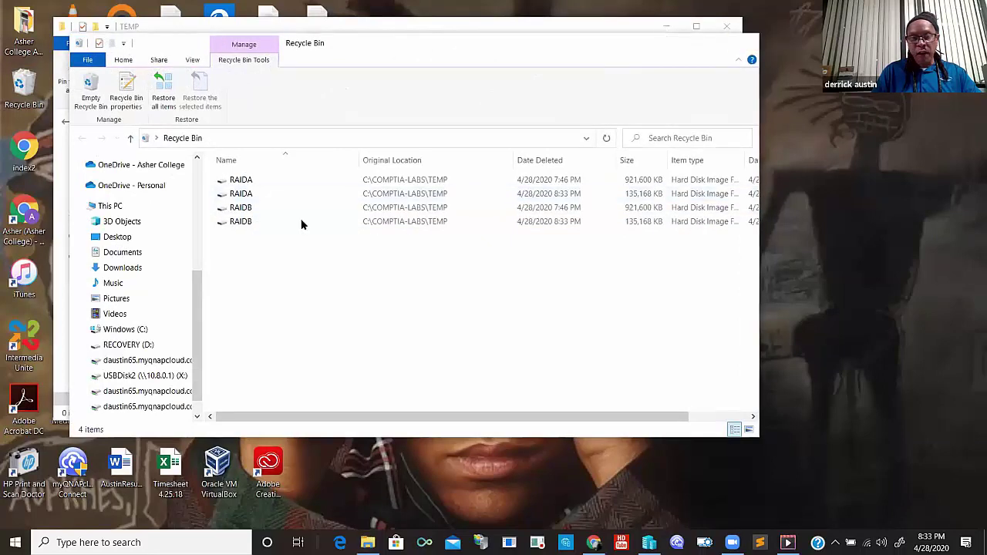
key(alt+F4)
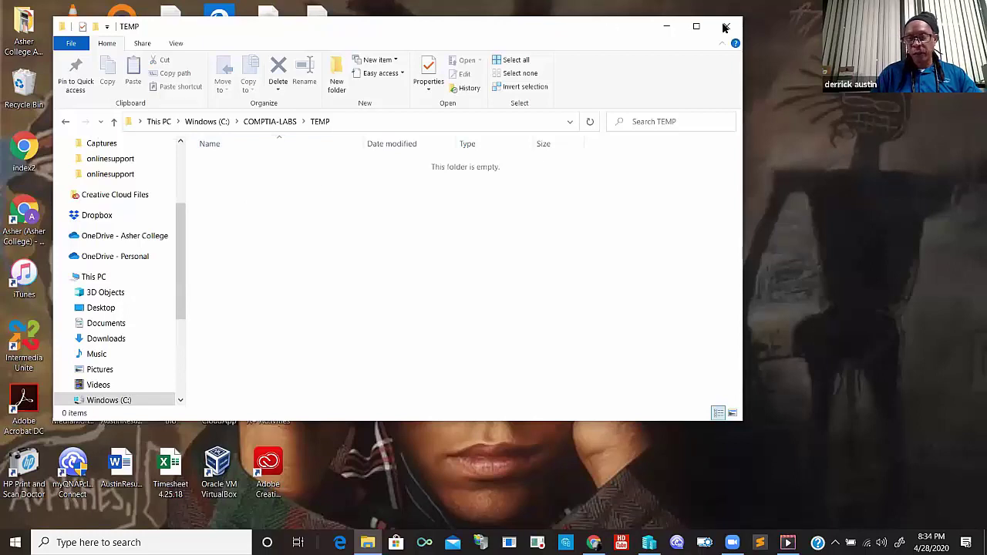
key(alt+F4)
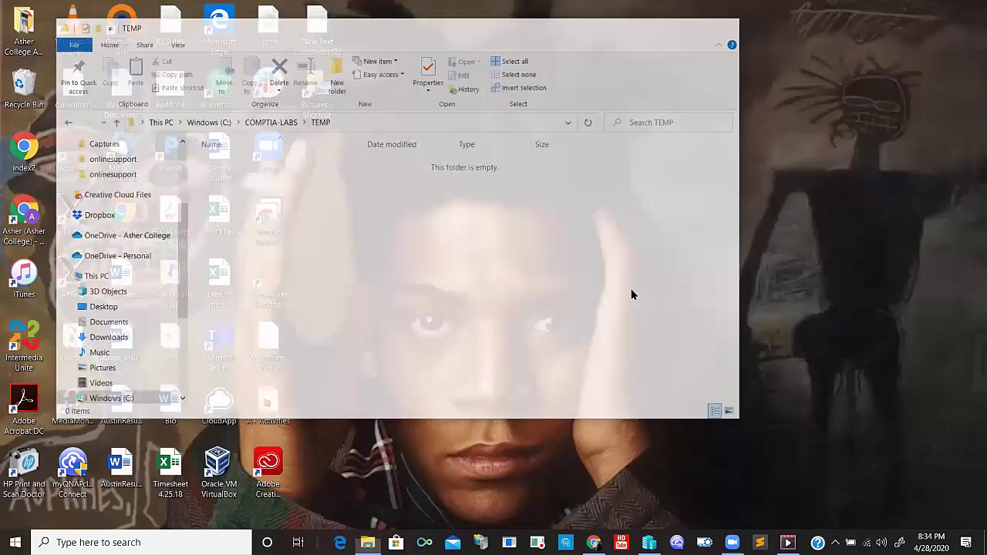